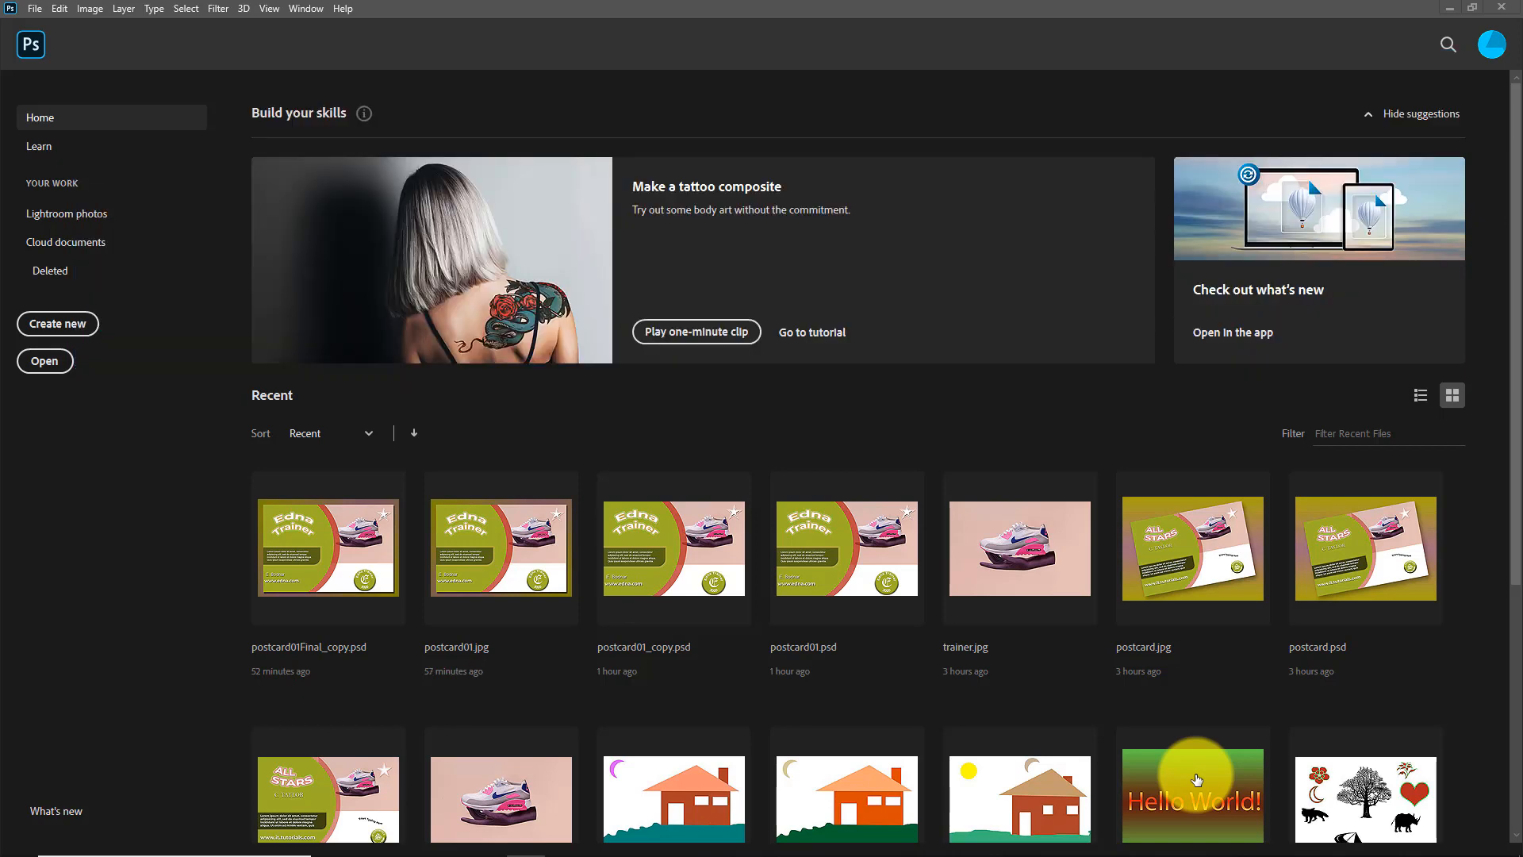
# Create a landscape document from the Art & Illustration Postcard preset, 6 by 4 inches at 300 pixels/inch
pyautogui.click(58, 331)
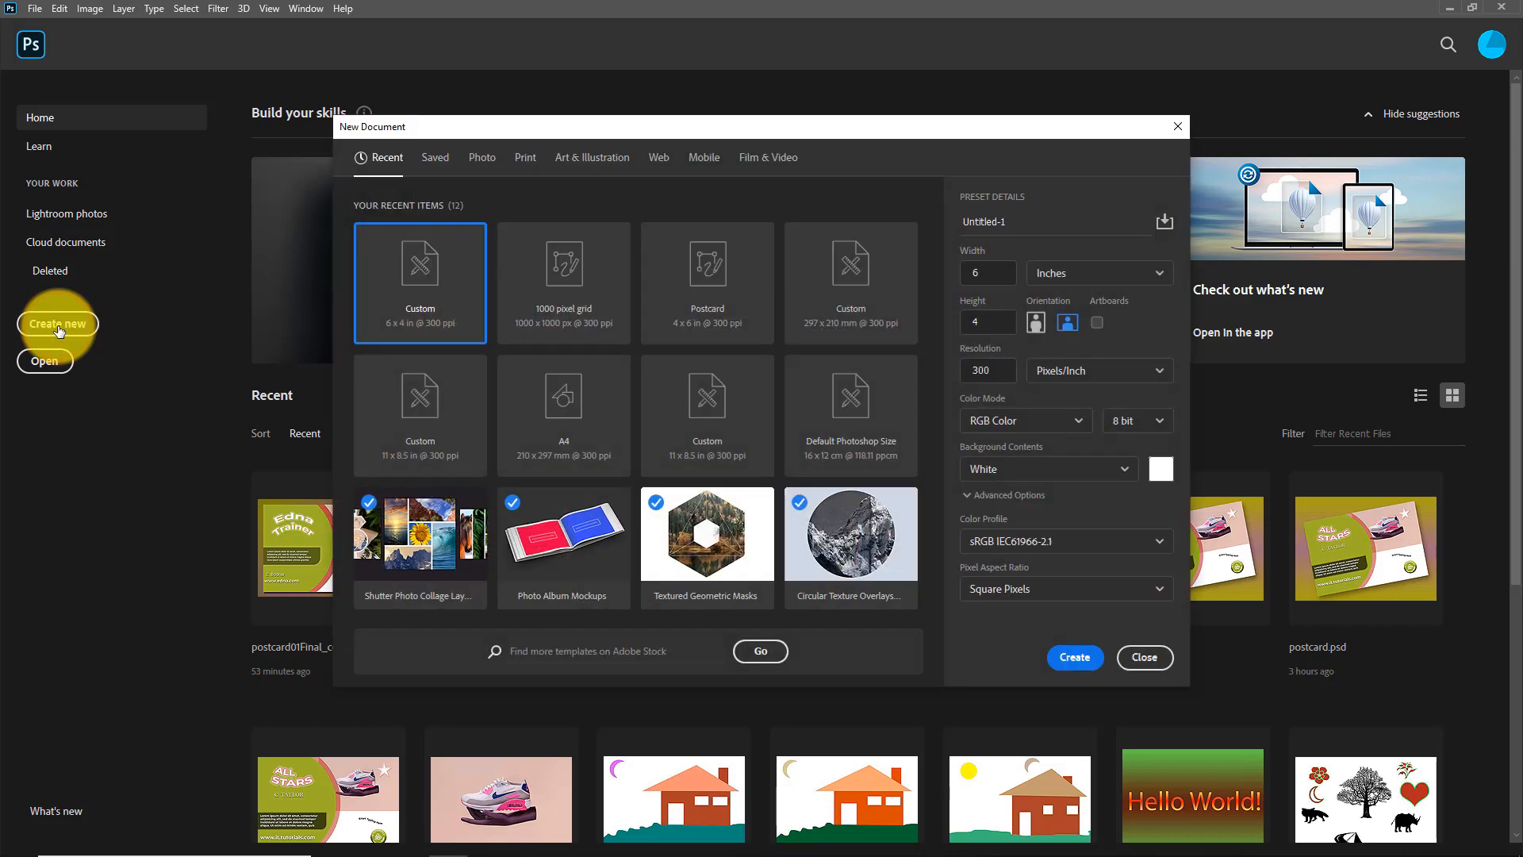
pyautogui.click(605, 162)
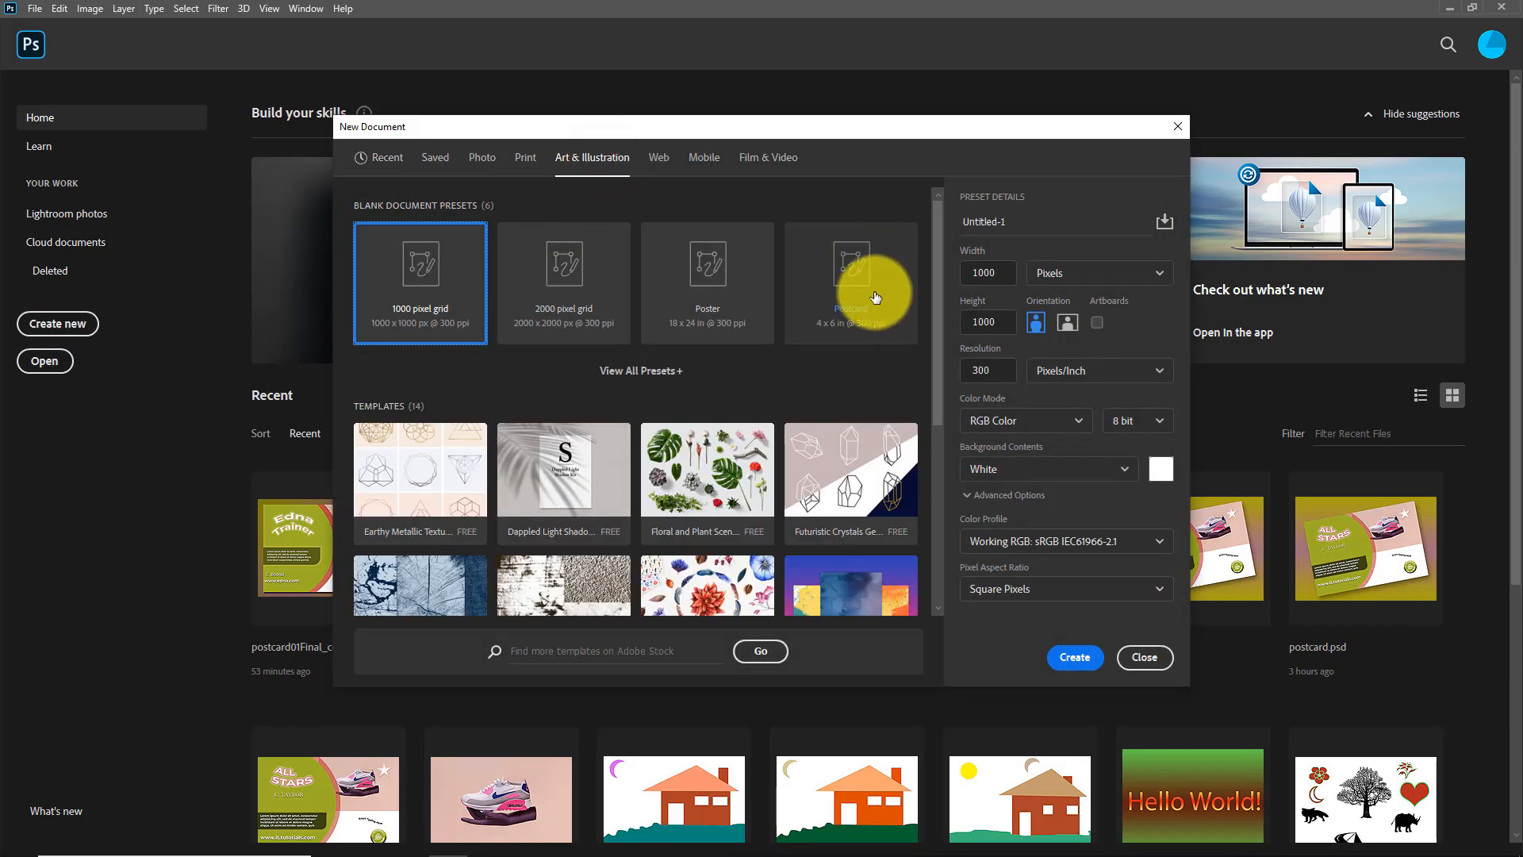
pyautogui.click(874, 297)
pyautogui.click(974, 271)
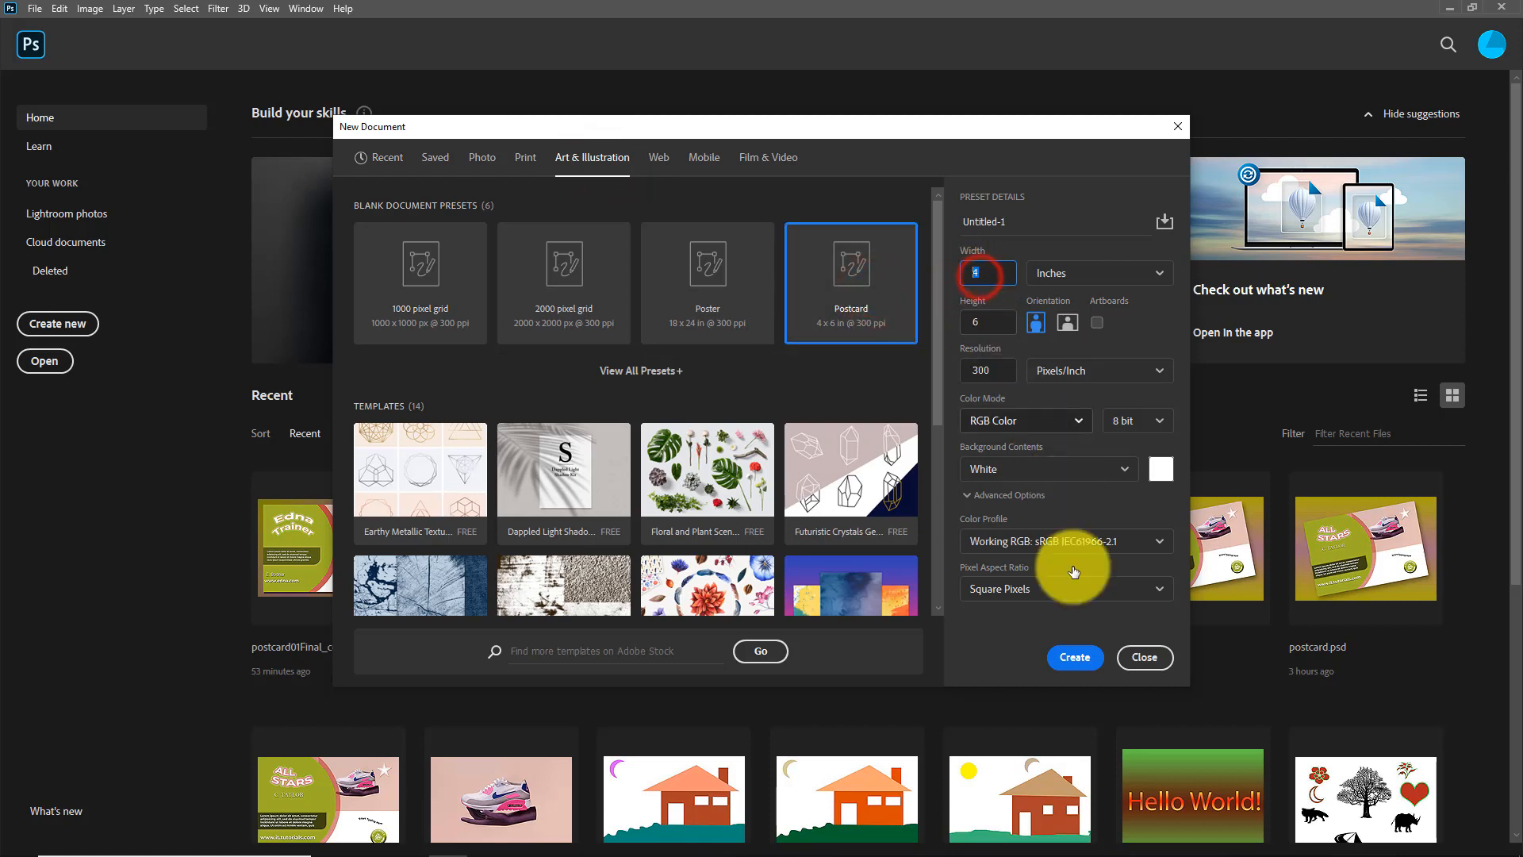
pyautogui.write('6')
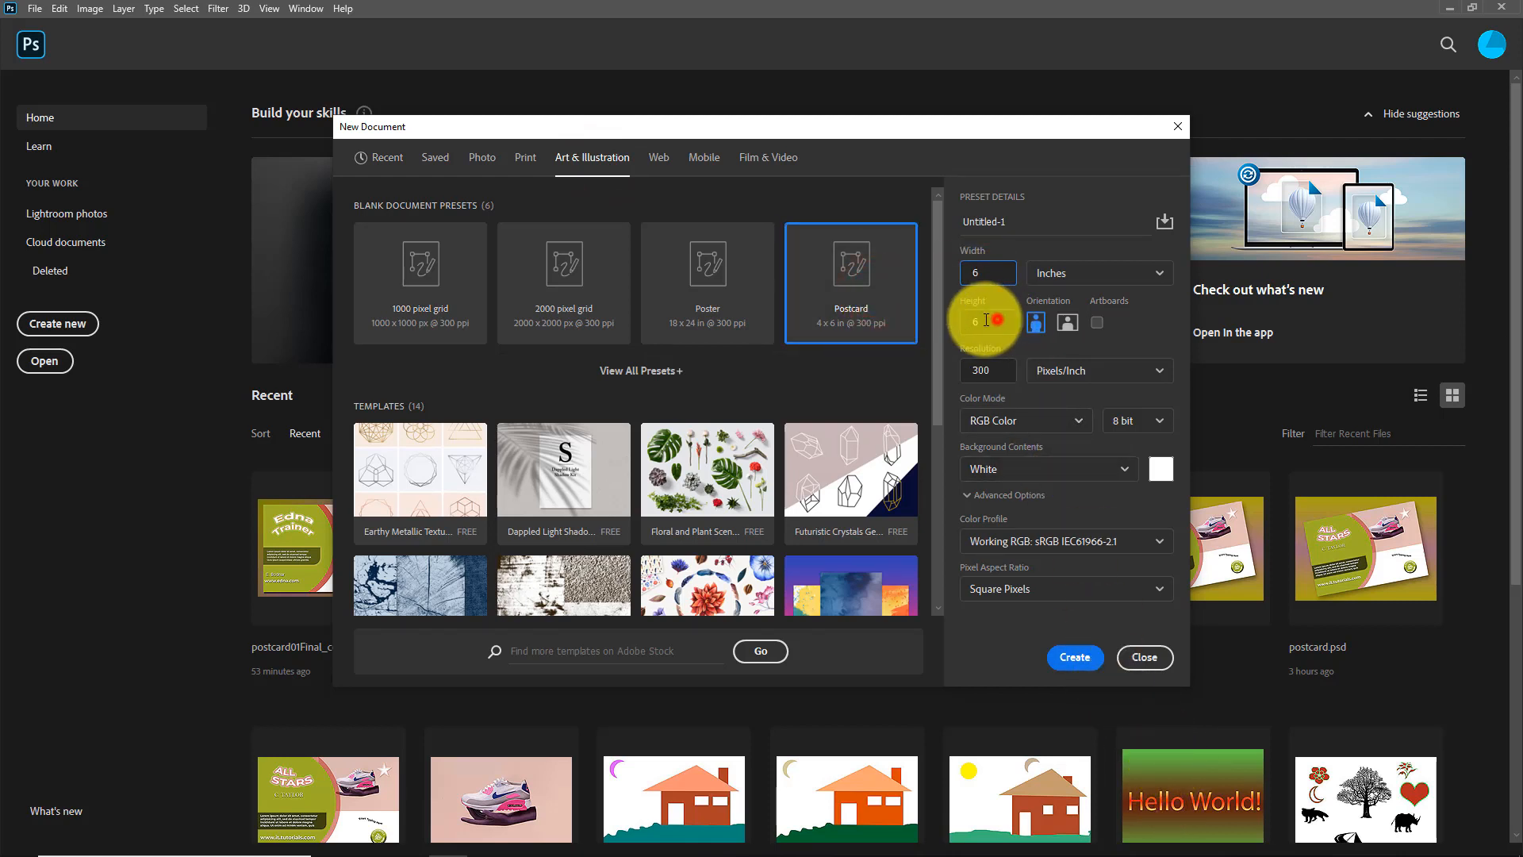
pyautogui.click(986, 319)
pyautogui.write('4')
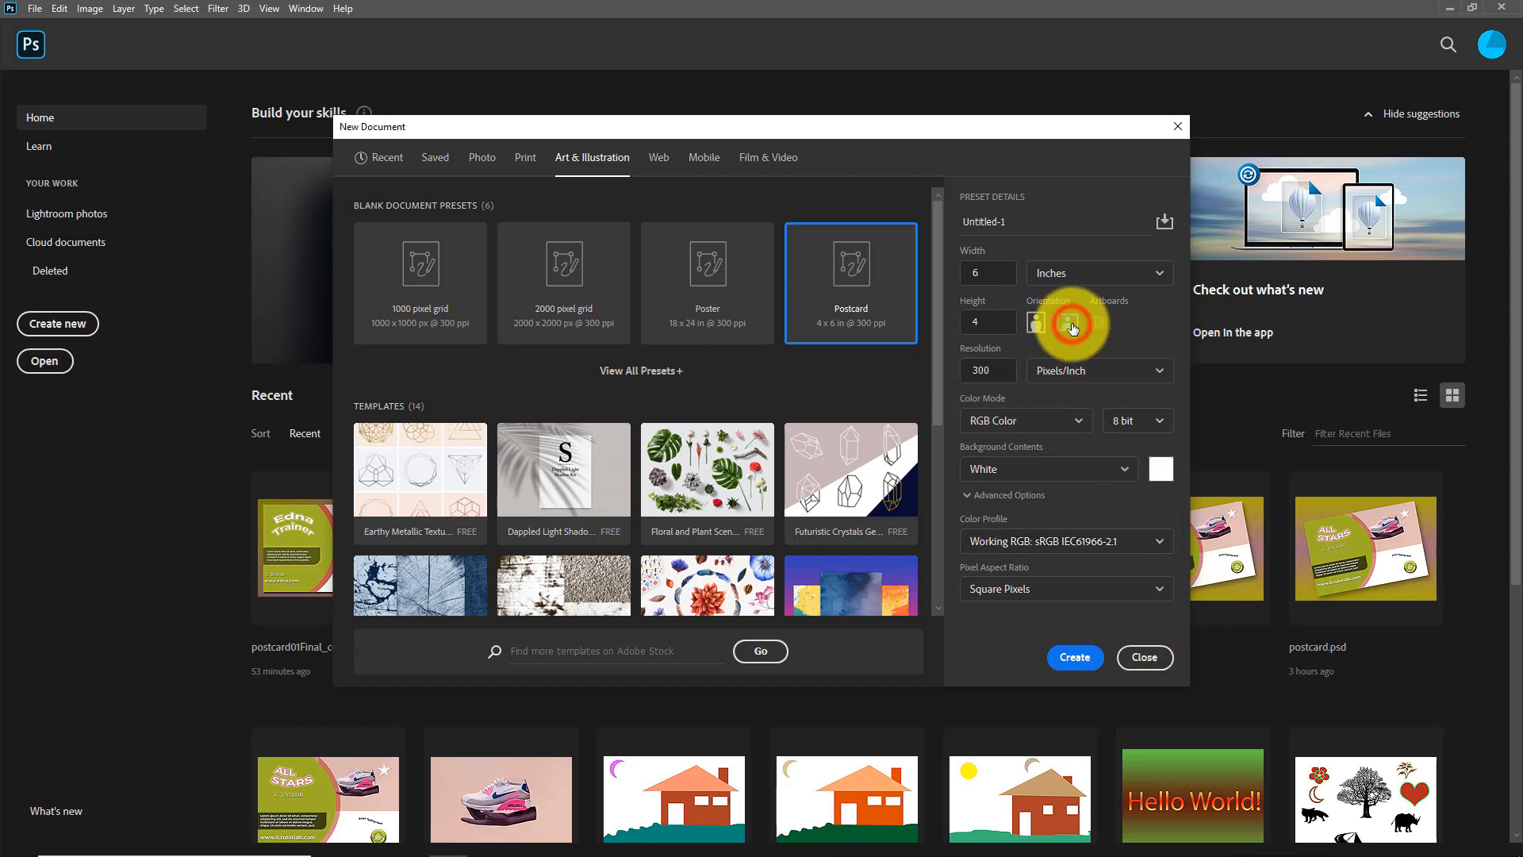
pyautogui.click(1075, 659)
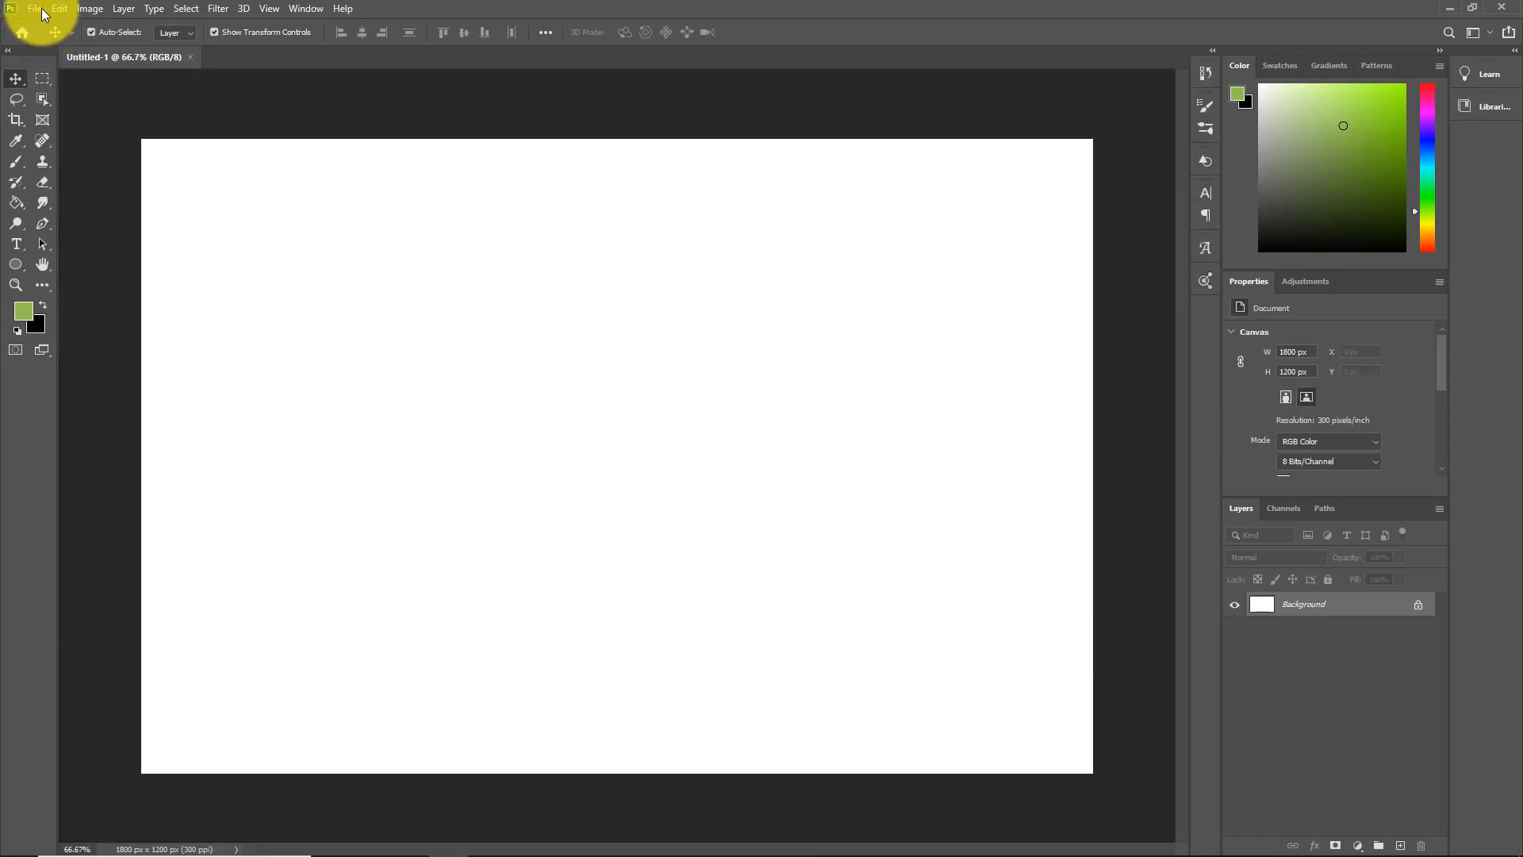
# Open trainer.jpg from the images folder and copy its photo into the Untitled-1 document as a new layer
pyautogui.click(37, 9)
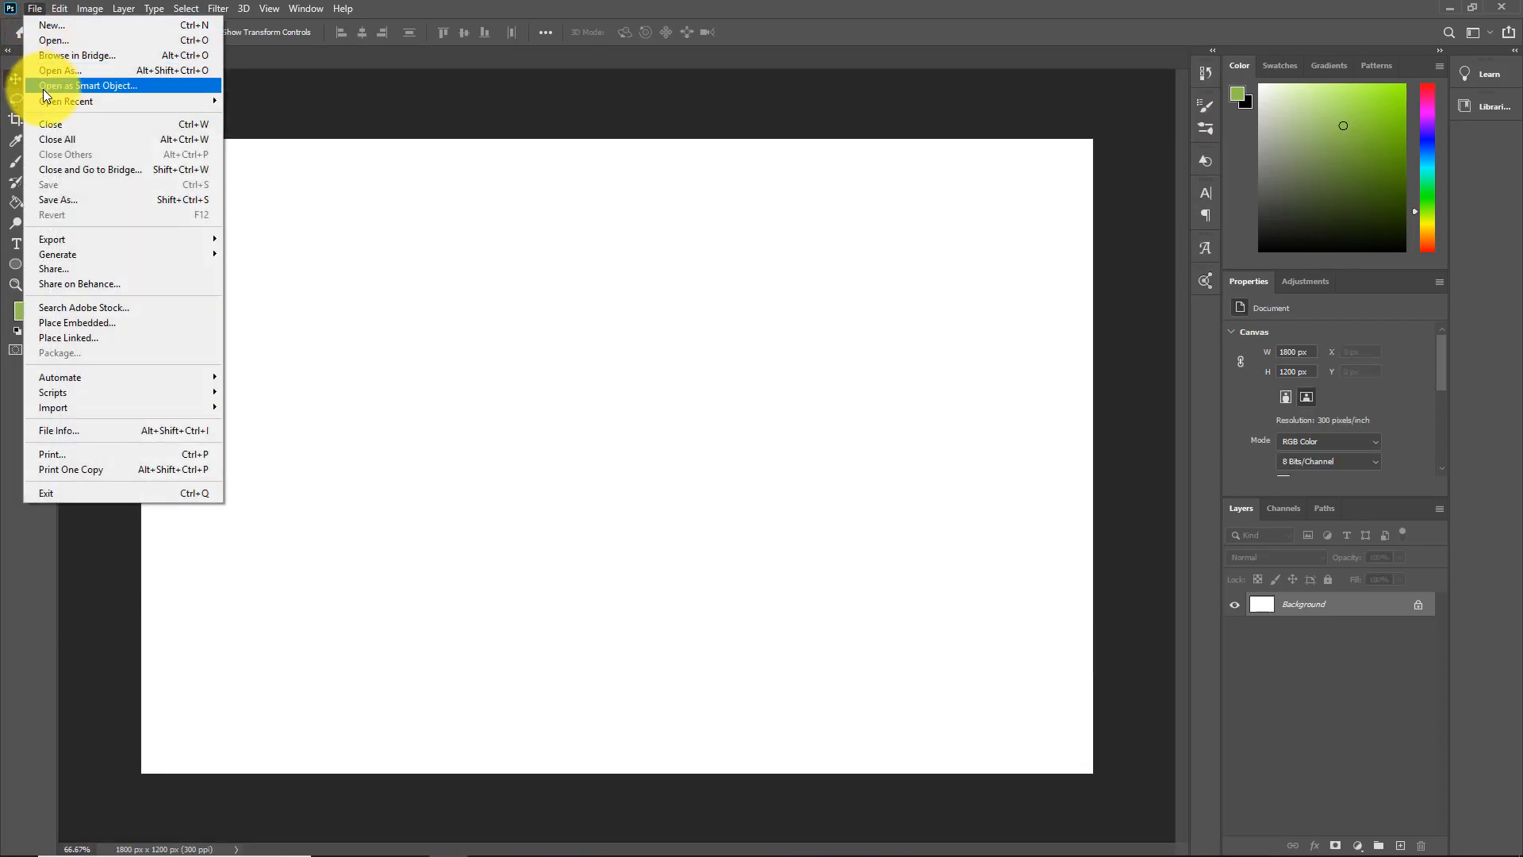
pyautogui.click(44, 40)
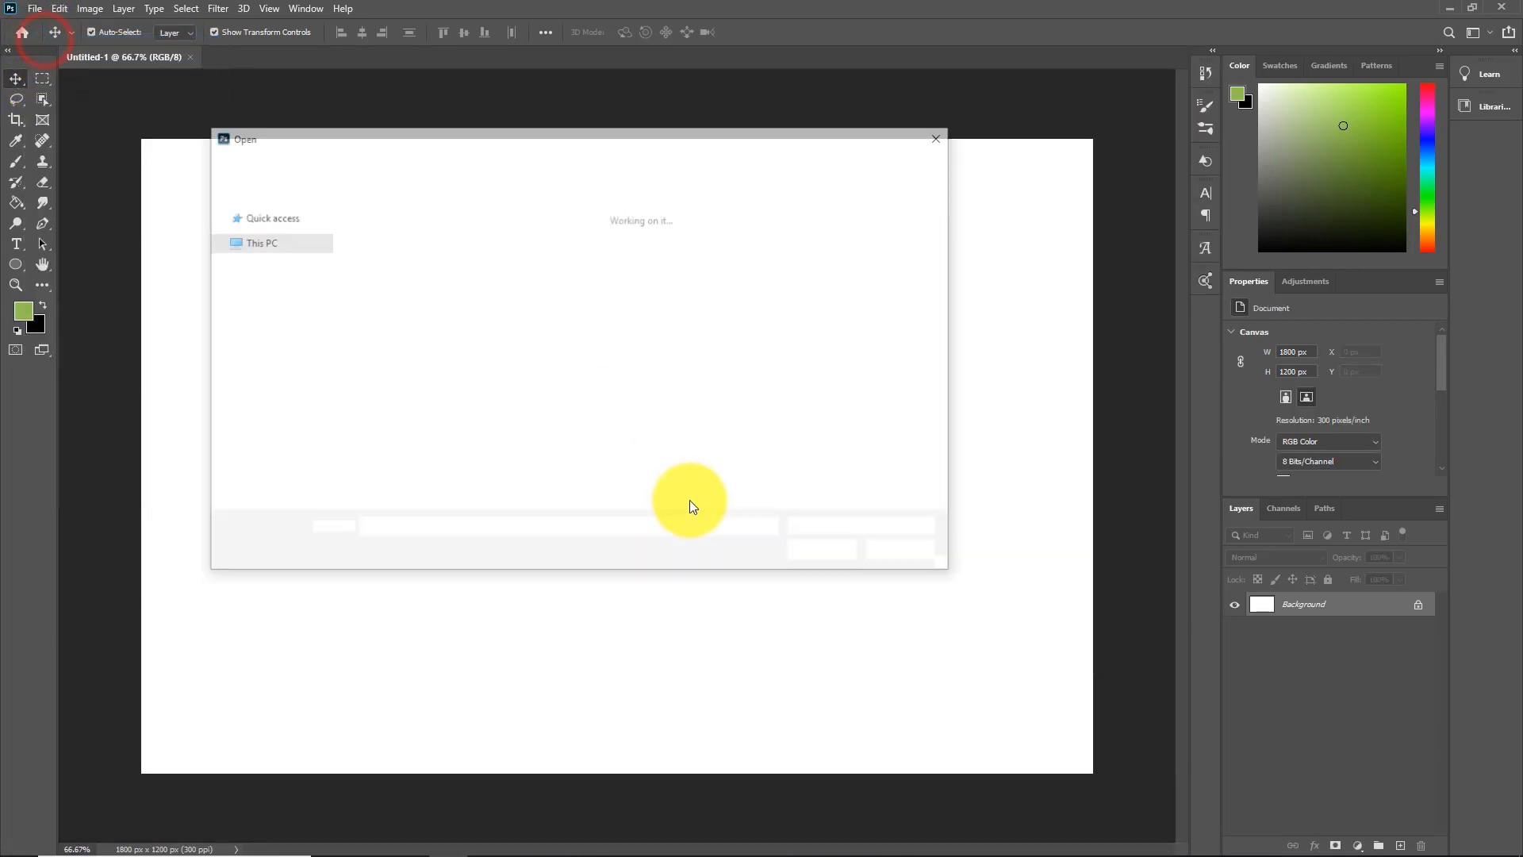
pyautogui.scroll(-15, 720, 392)
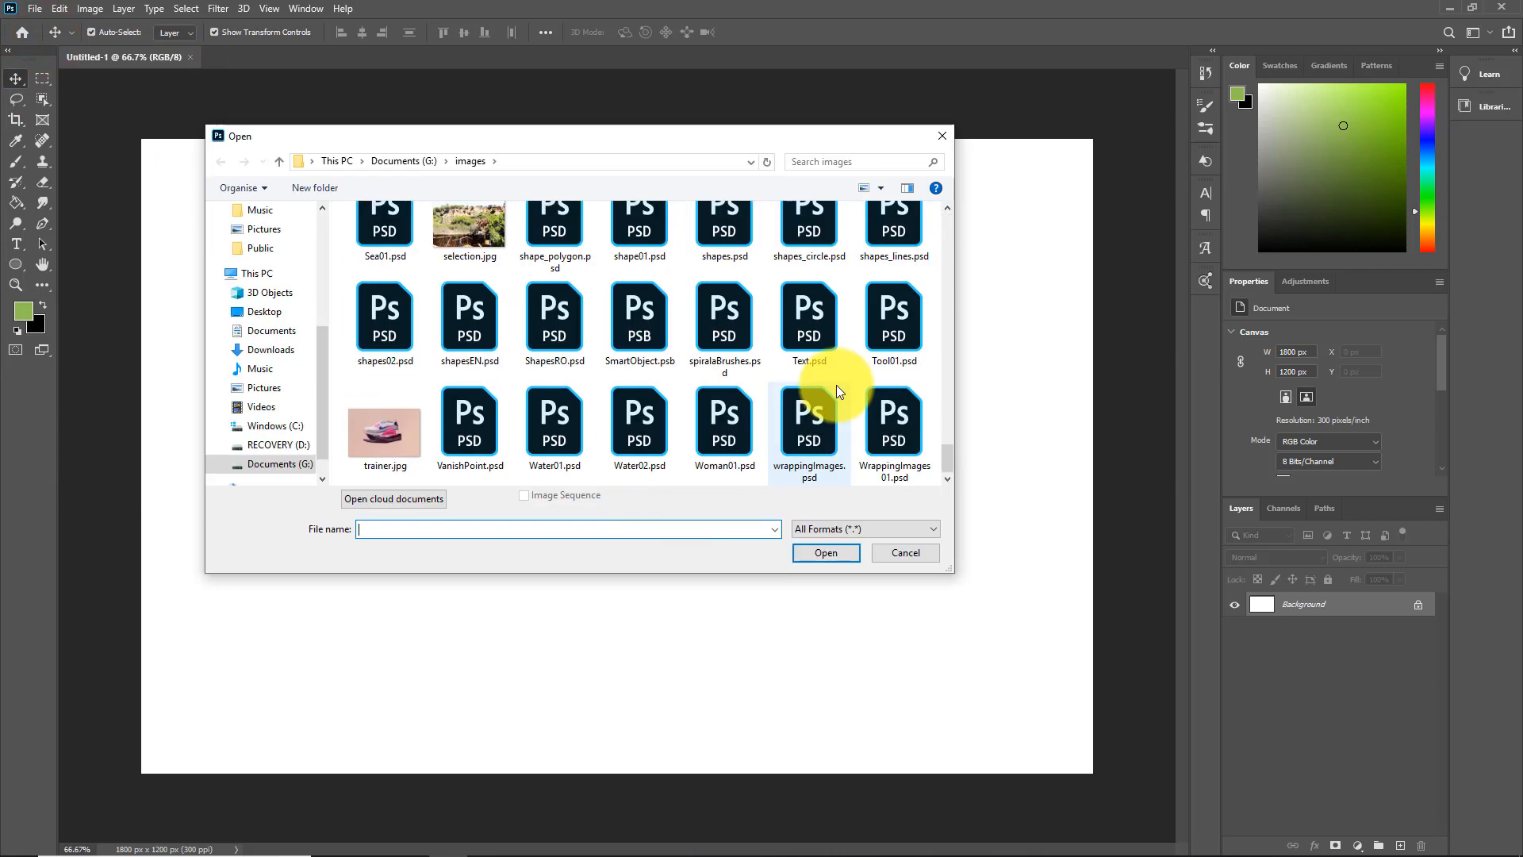
pyautogui.click(388, 435)
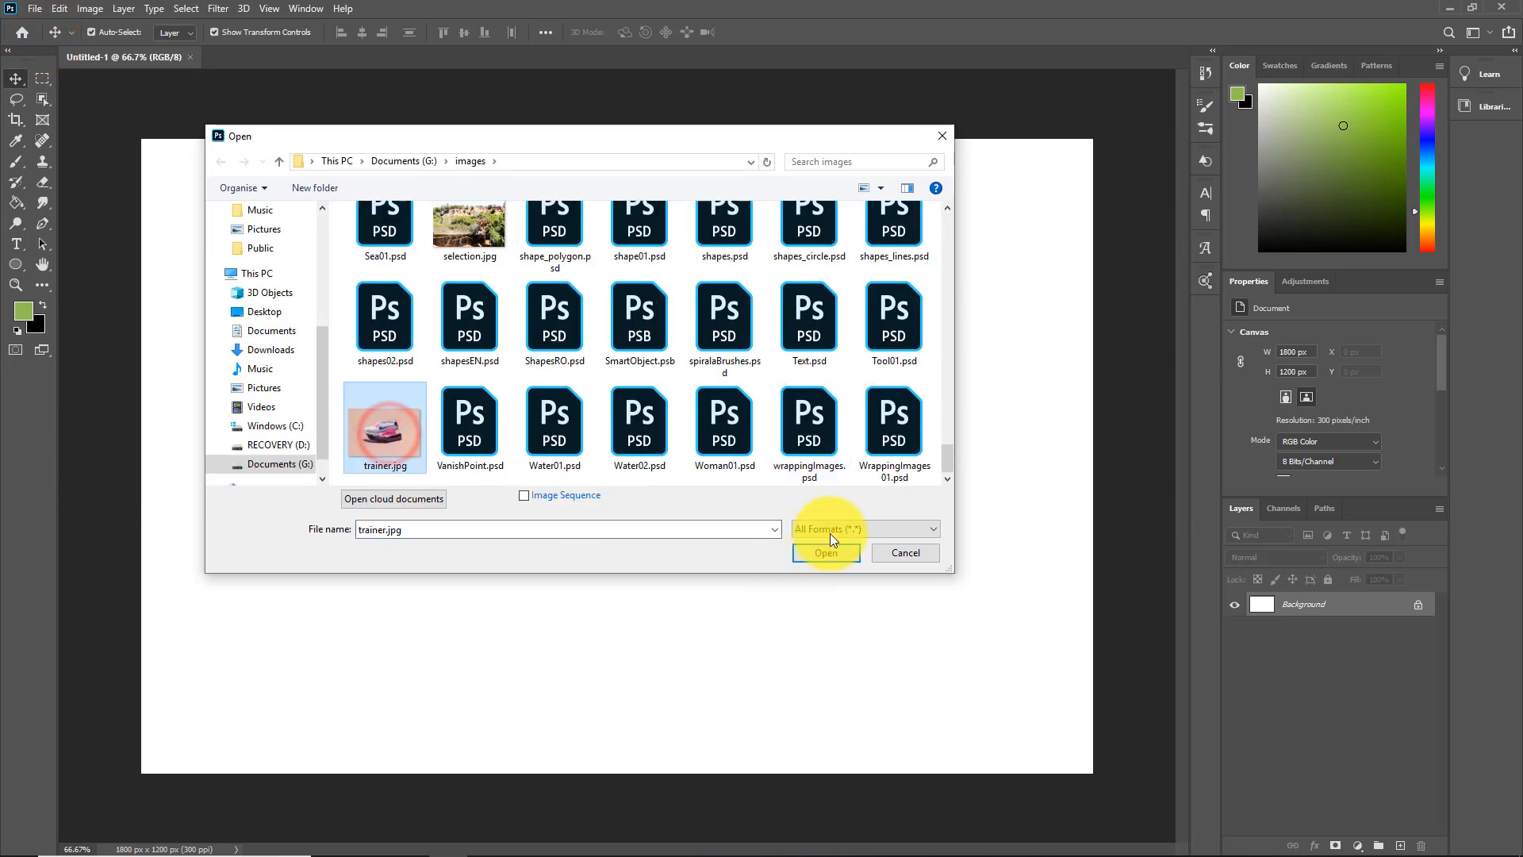
pyautogui.click(831, 554)
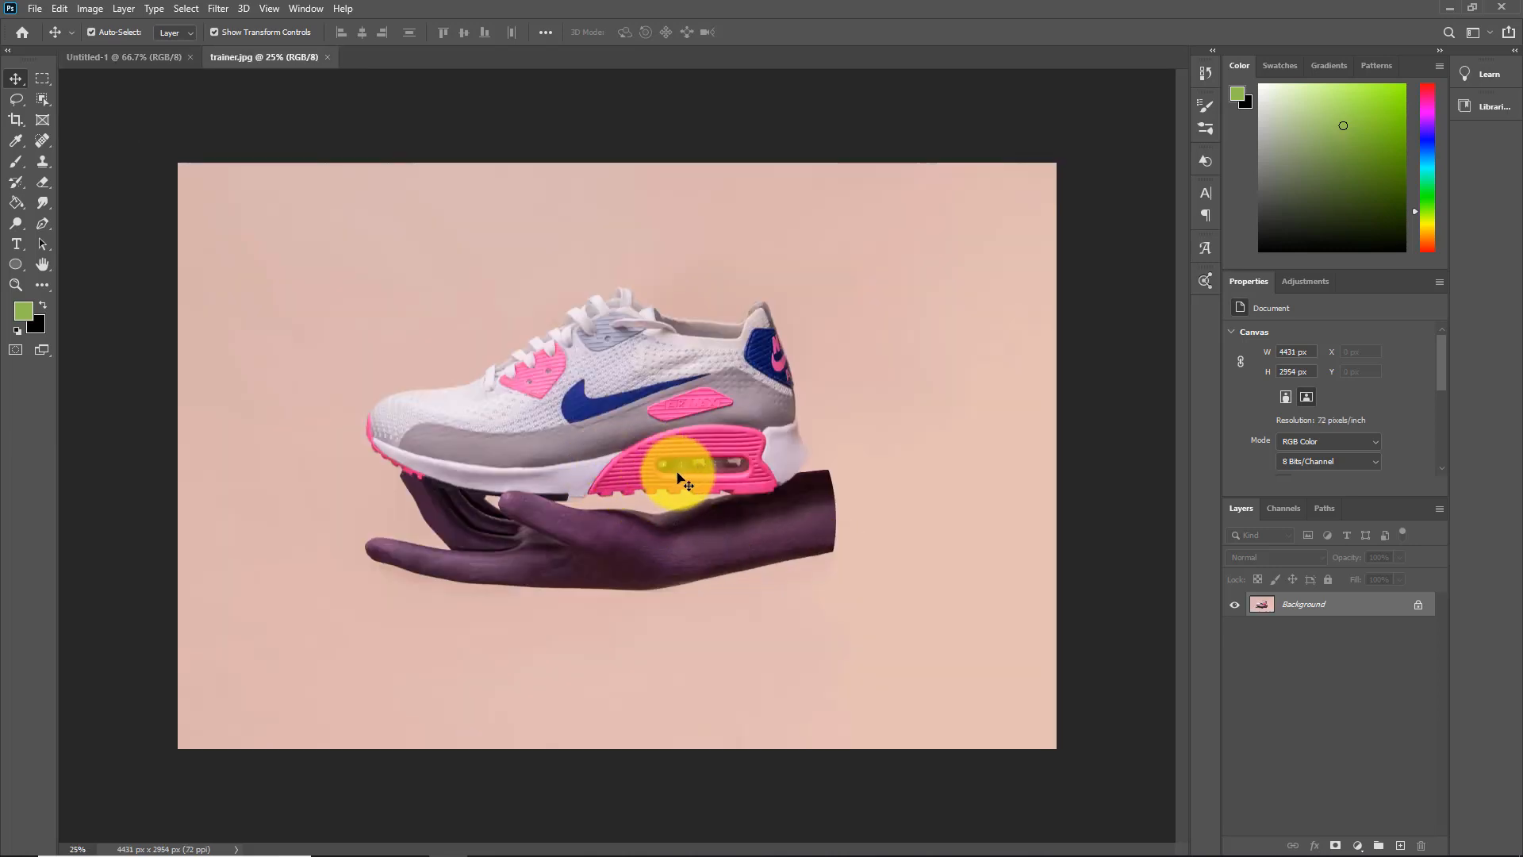
pyautogui.moveTo(681, 475); pyautogui.dragTo(873, 570)
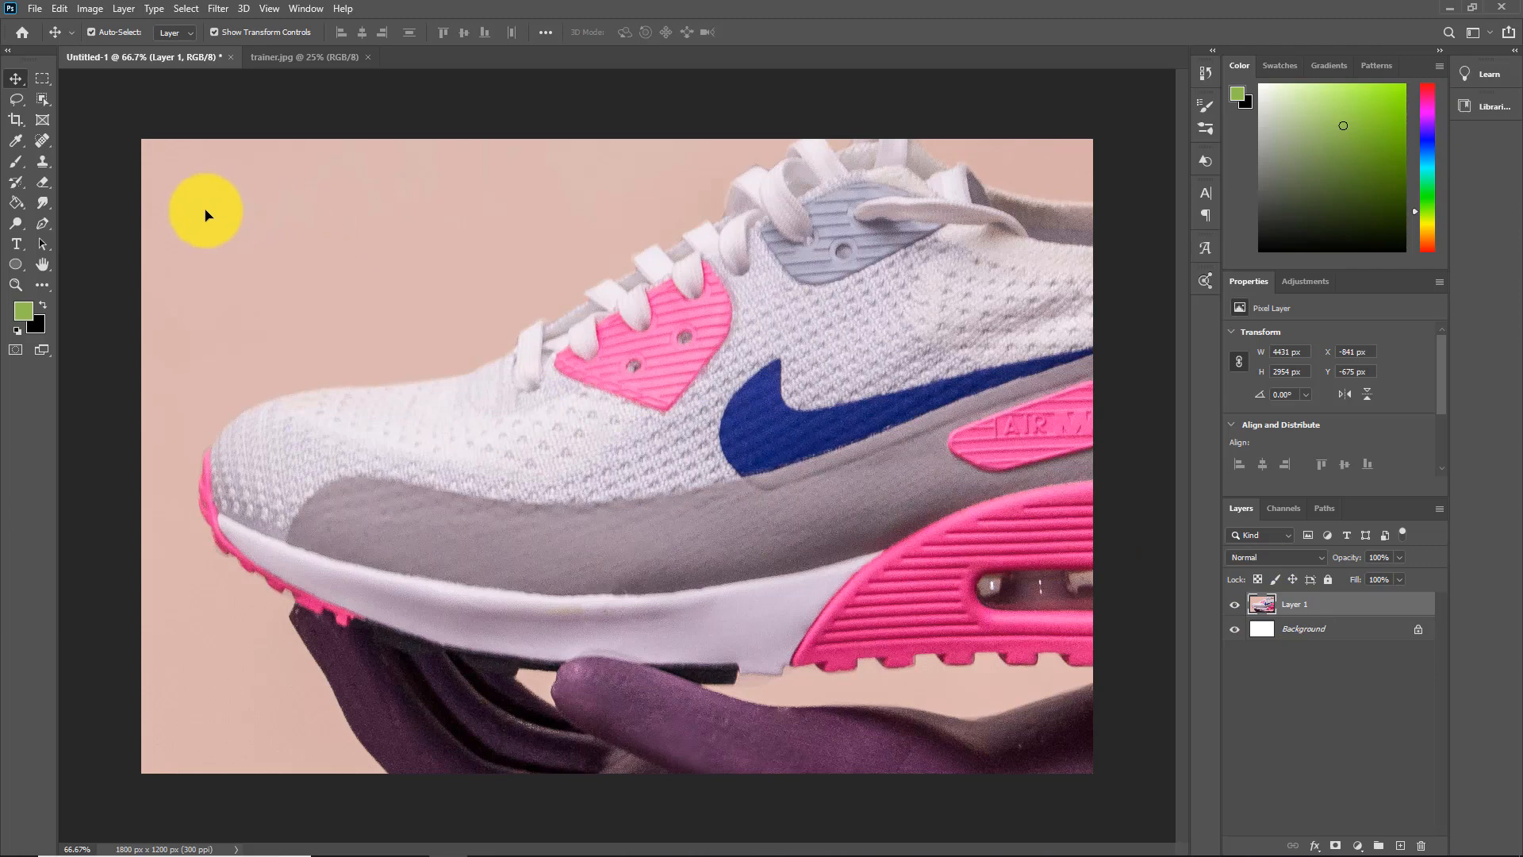
# Scale the trainer photo down to about 1182 by 788 px and align it with the canvas's upper-right corner
pyautogui.moveTo(193, 200); pyautogui.dragTo(465, 398)
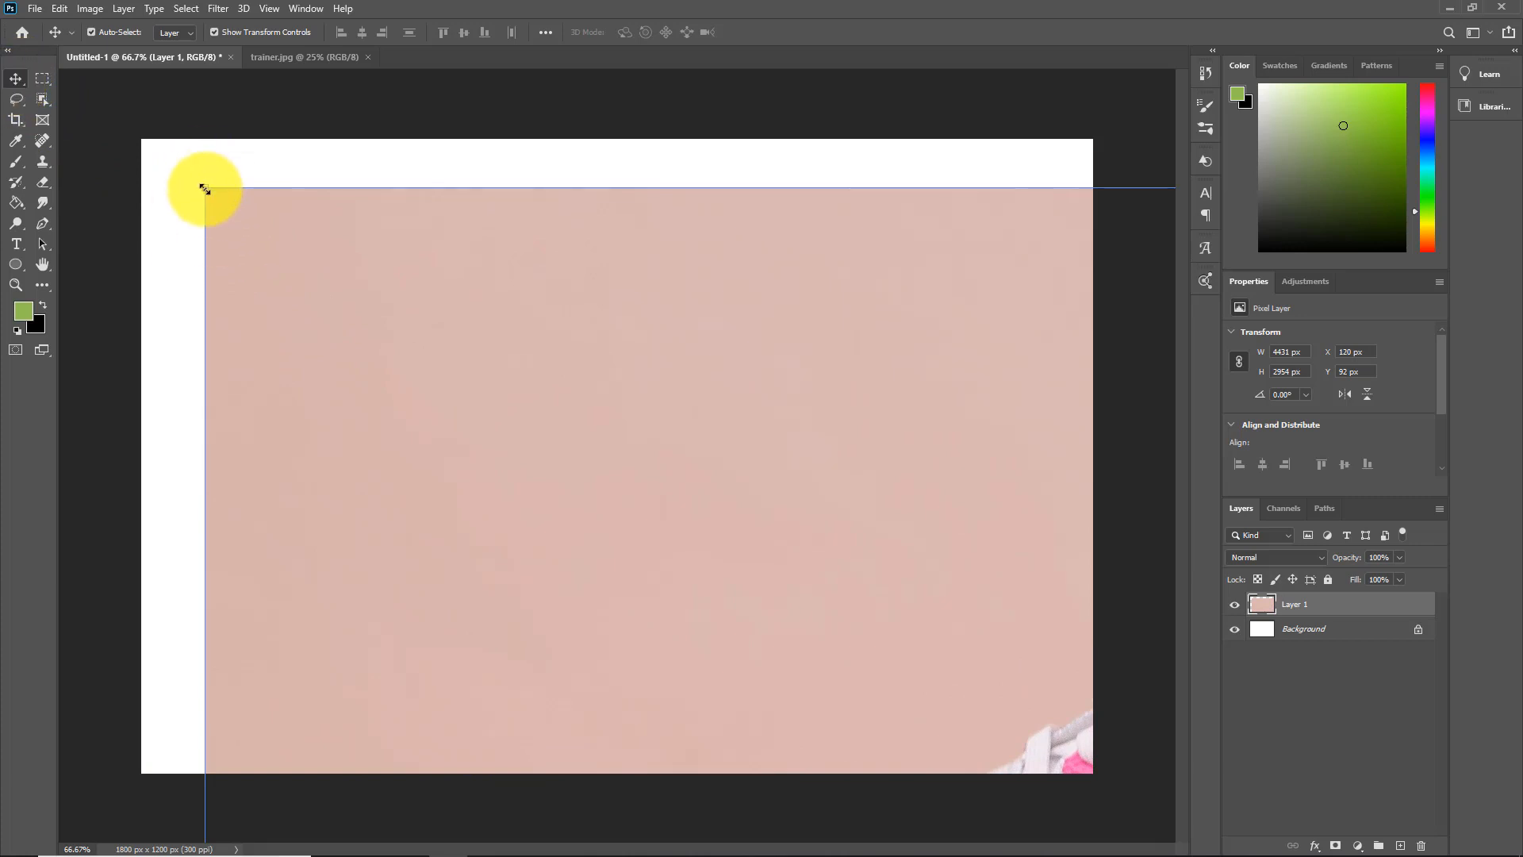
pyautogui.moveTo(204, 189); pyautogui.dragTo(774, 703)
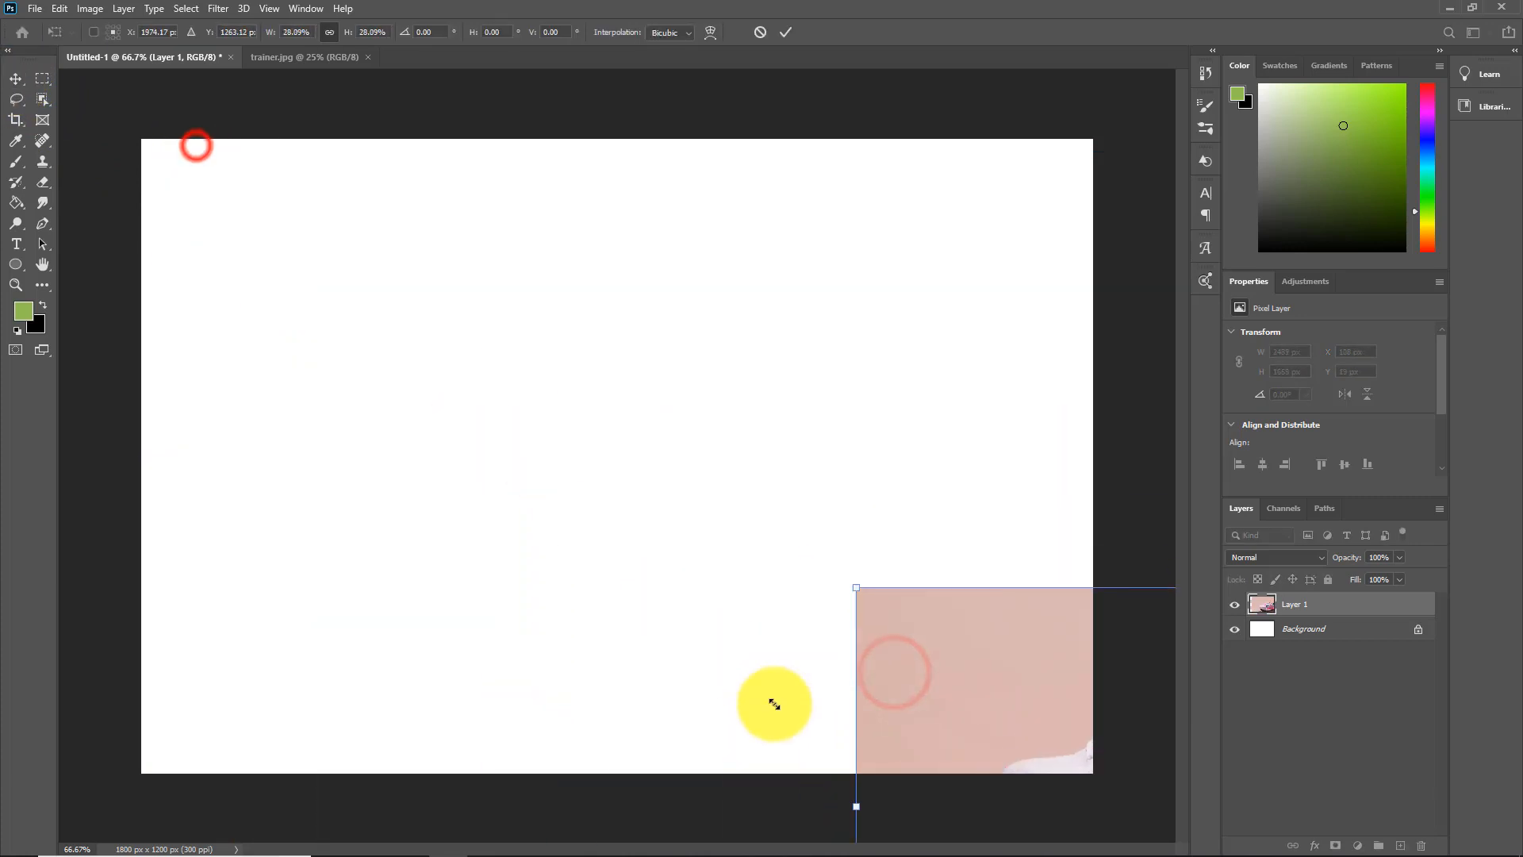
pyautogui.moveTo(1030, 727); pyautogui.dragTo(607, 291)
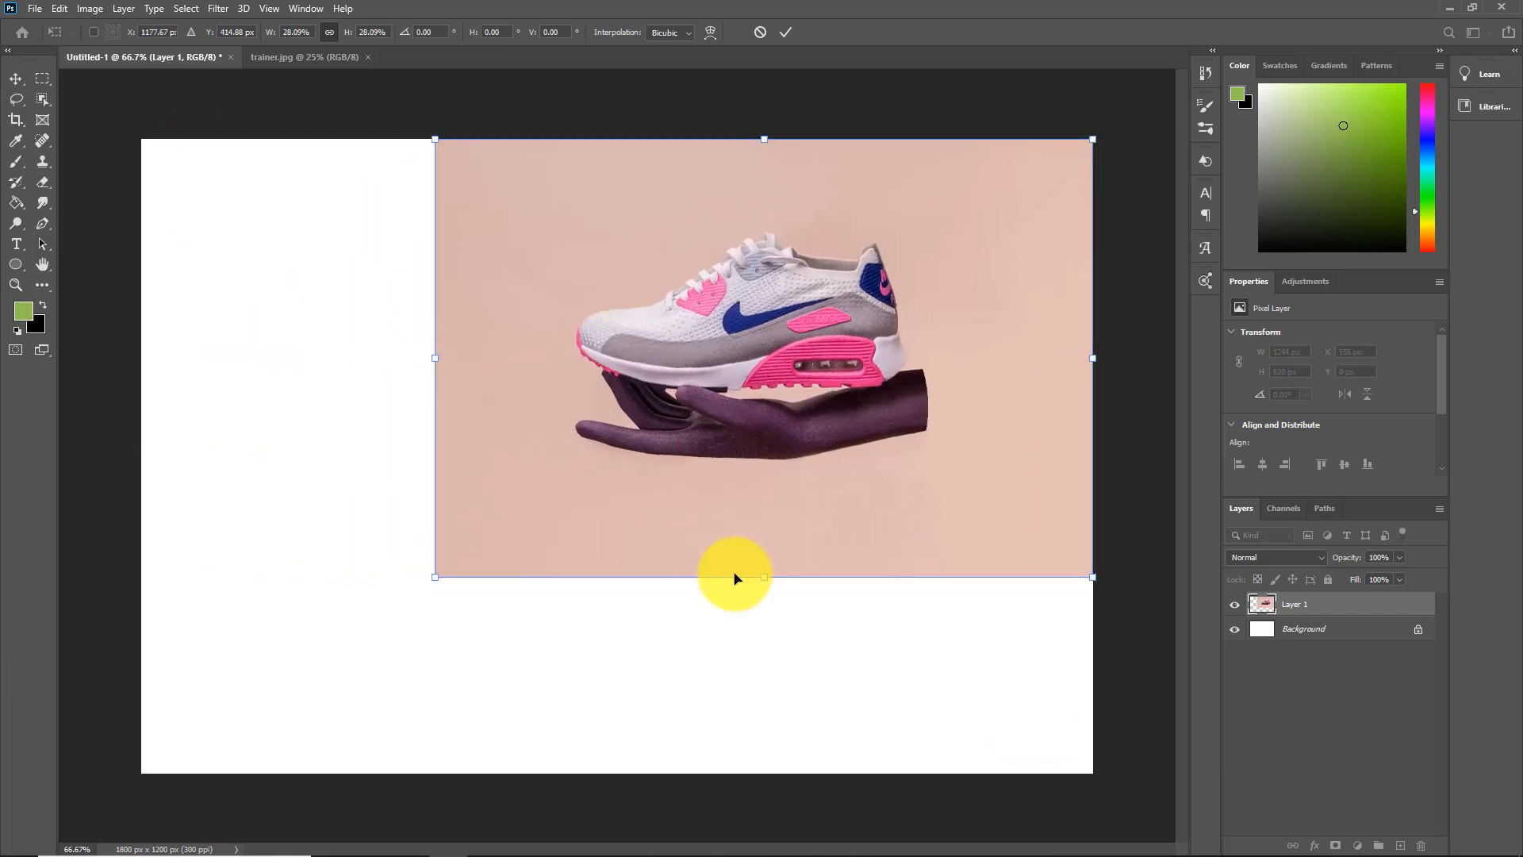
pyautogui.moveTo(765, 576); pyautogui.dragTo(765, 568)
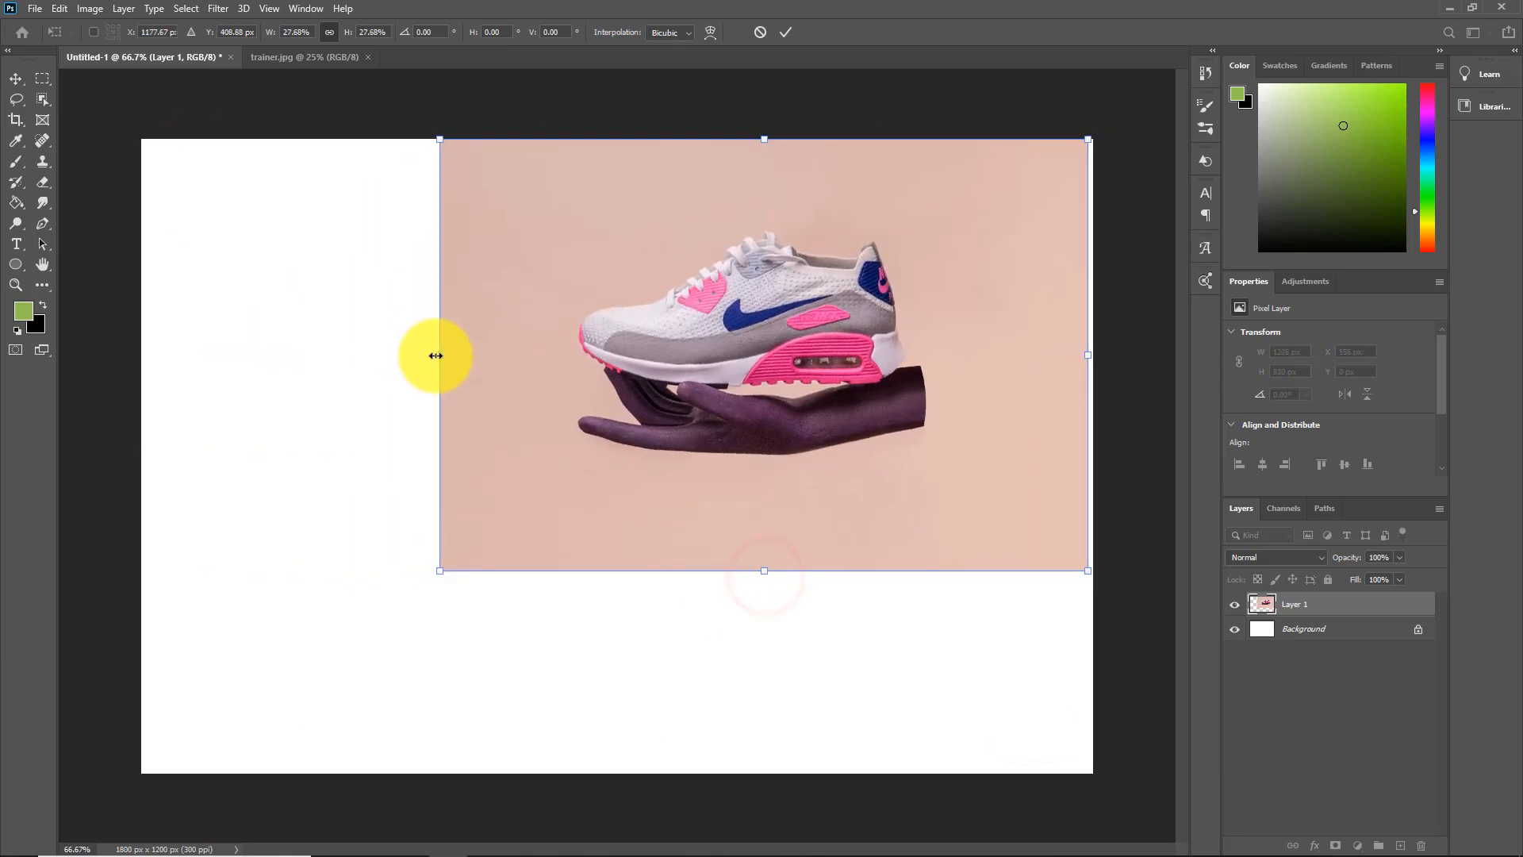
pyautogui.moveTo(436, 354); pyautogui.dragTo(524, 338)
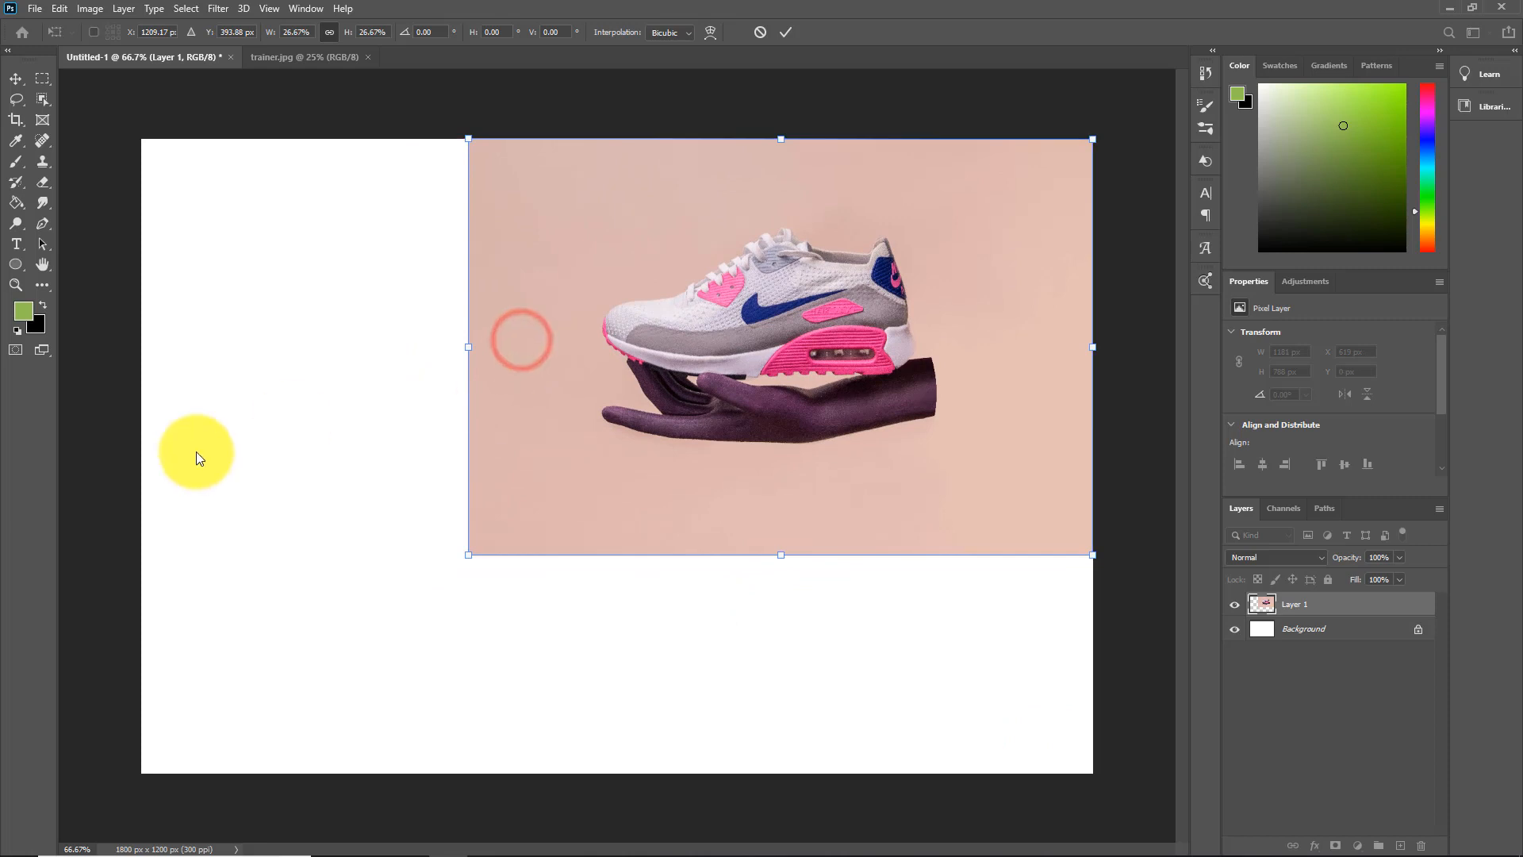
# Draw a circle shape about 1092 px wide and move it over the canvas's upper-left area, overlapping the photo
pyautogui.click(16, 264)
pyautogui.click(140, 32)
pyautogui.click(130, 40)
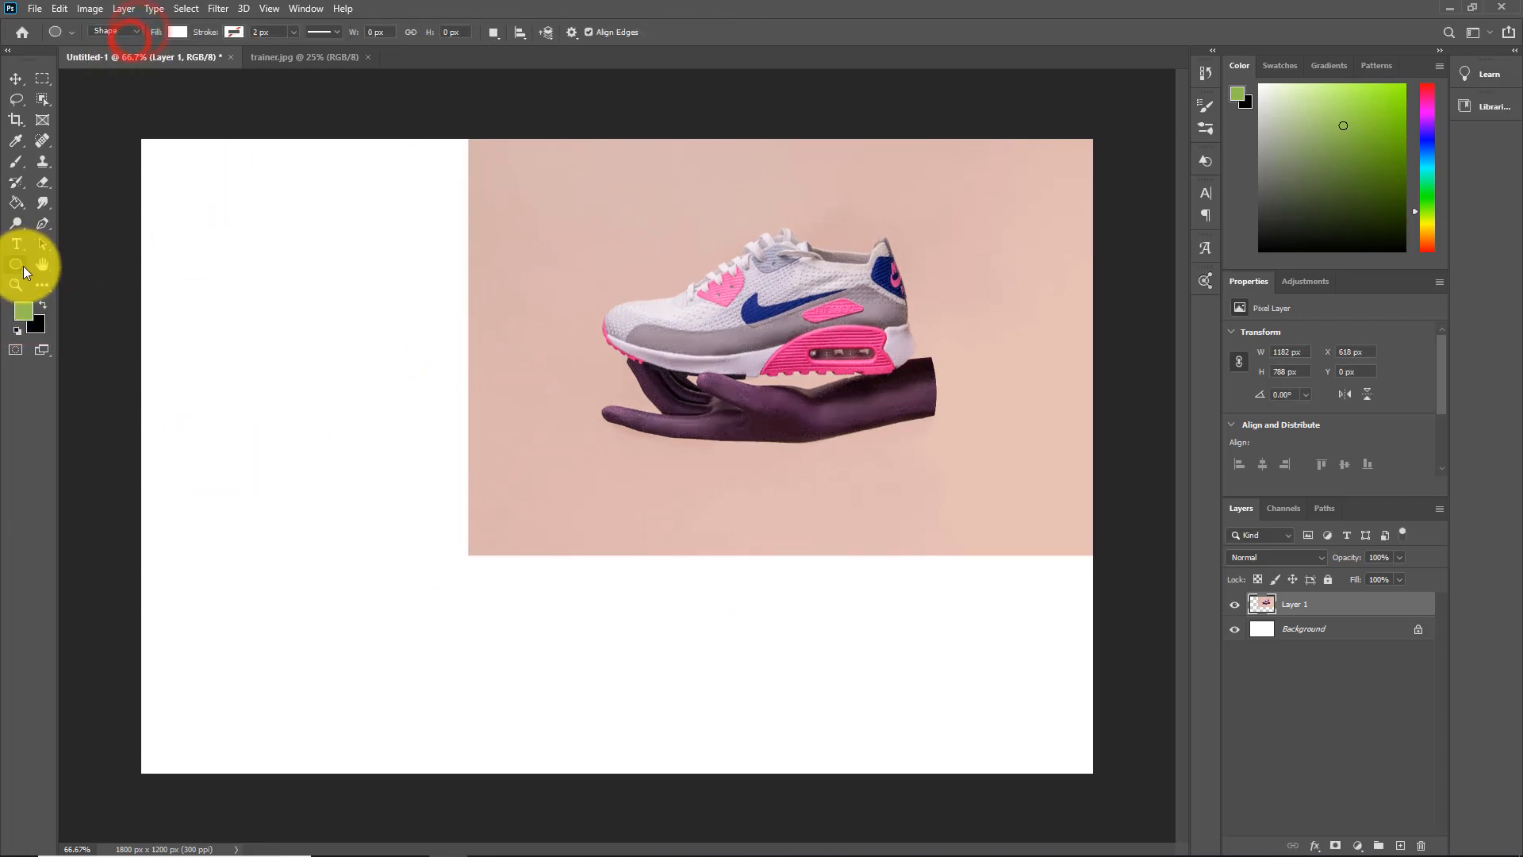
pyautogui.moveTo(20, 272); pyautogui.dragTo(1067, 840)
pyautogui.click(16, 78)
pyautogui.moveTo(434, 541); pyautogui.dragTo(360, 385)
# Fill the large circle with the olive green from the recently used colors
pyautogui.click(1238, 407)
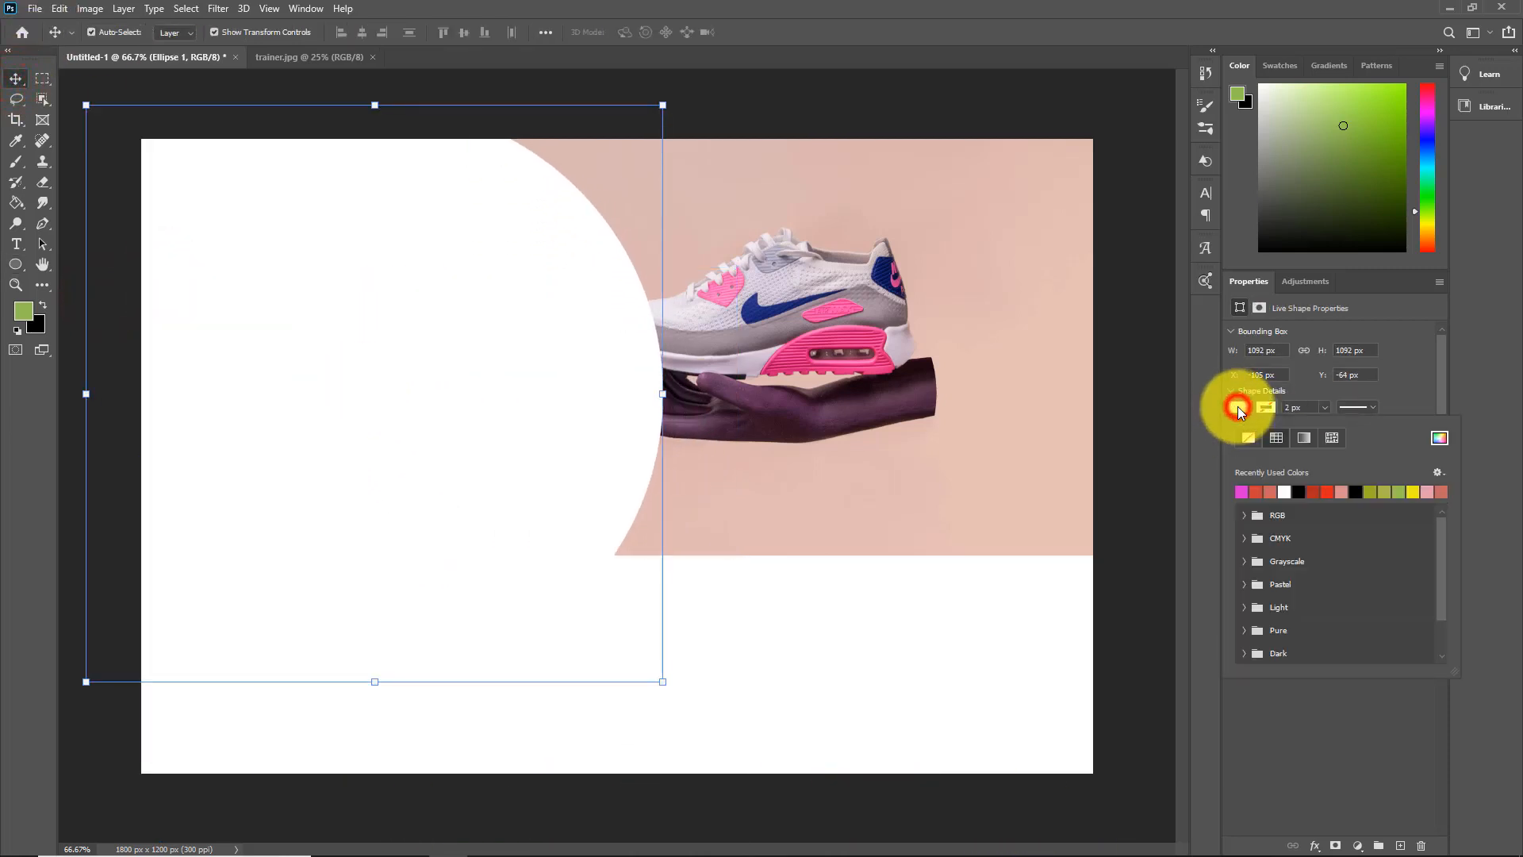
pyautogui.click(1401, 492)
pyautogui.click(1384, 492)
pyautogui.click(1255, 492)
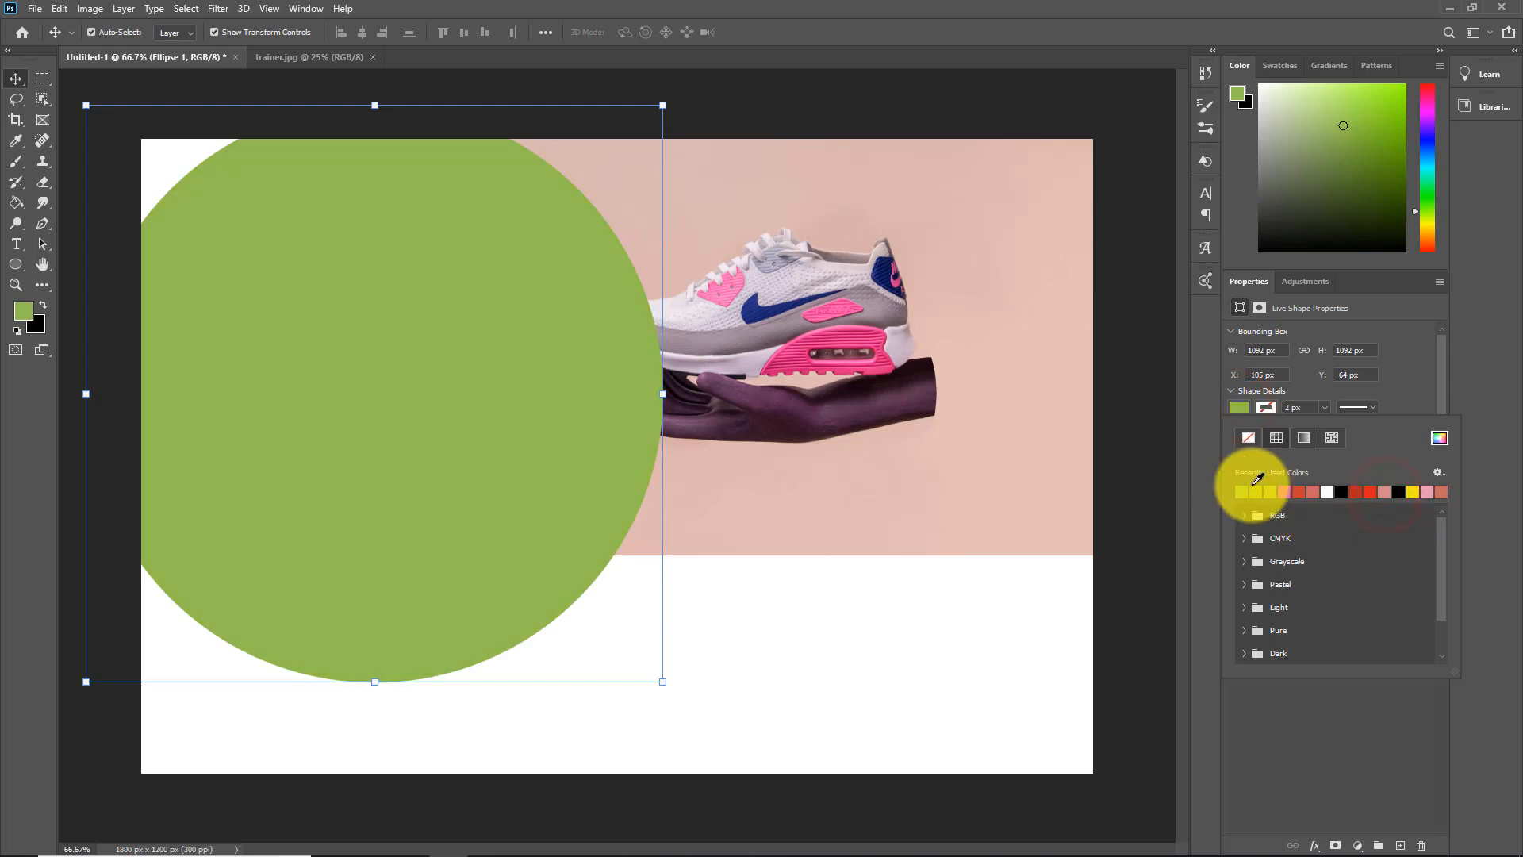
pyautogui.click(1260, 492)
# Enlarge the olive circle to about 1443 px and shift it so that it covers the canvas's left side
pyautogui.moveTo(378, 681); pyautogui.dragTo(382, 771)
pyautogui.moveTo(354, 443); pyautogui.dragTo(279, 499)
pyautogui.moveTo(596, 812); pyautogui.dragTo(604, 812)
pyautogui.moveTo(405, 555); pyautogui.dragTo(404, 554)
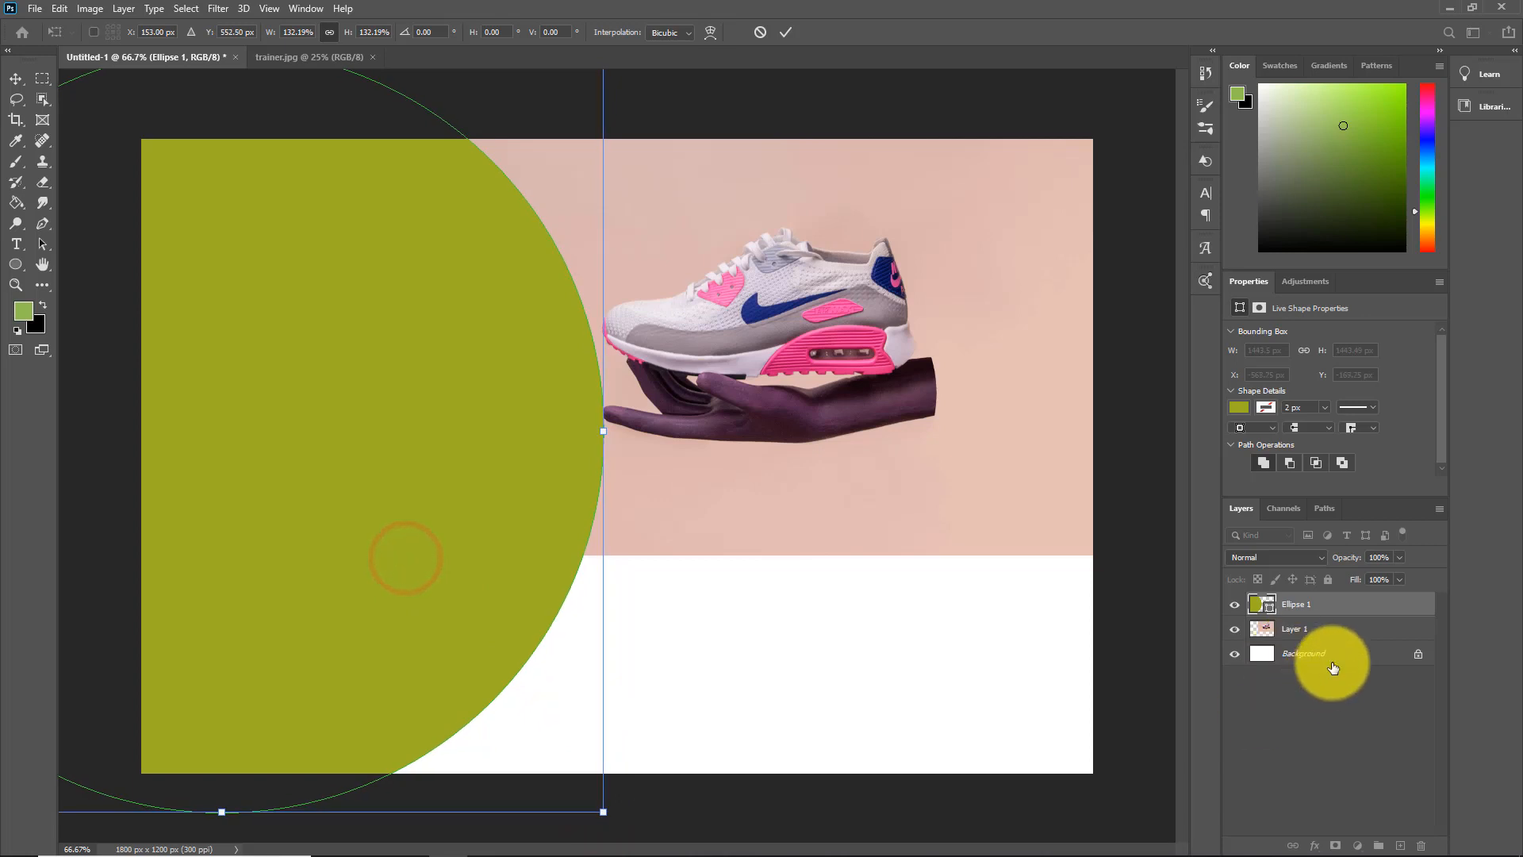
pyautogui.click(1013, 687)
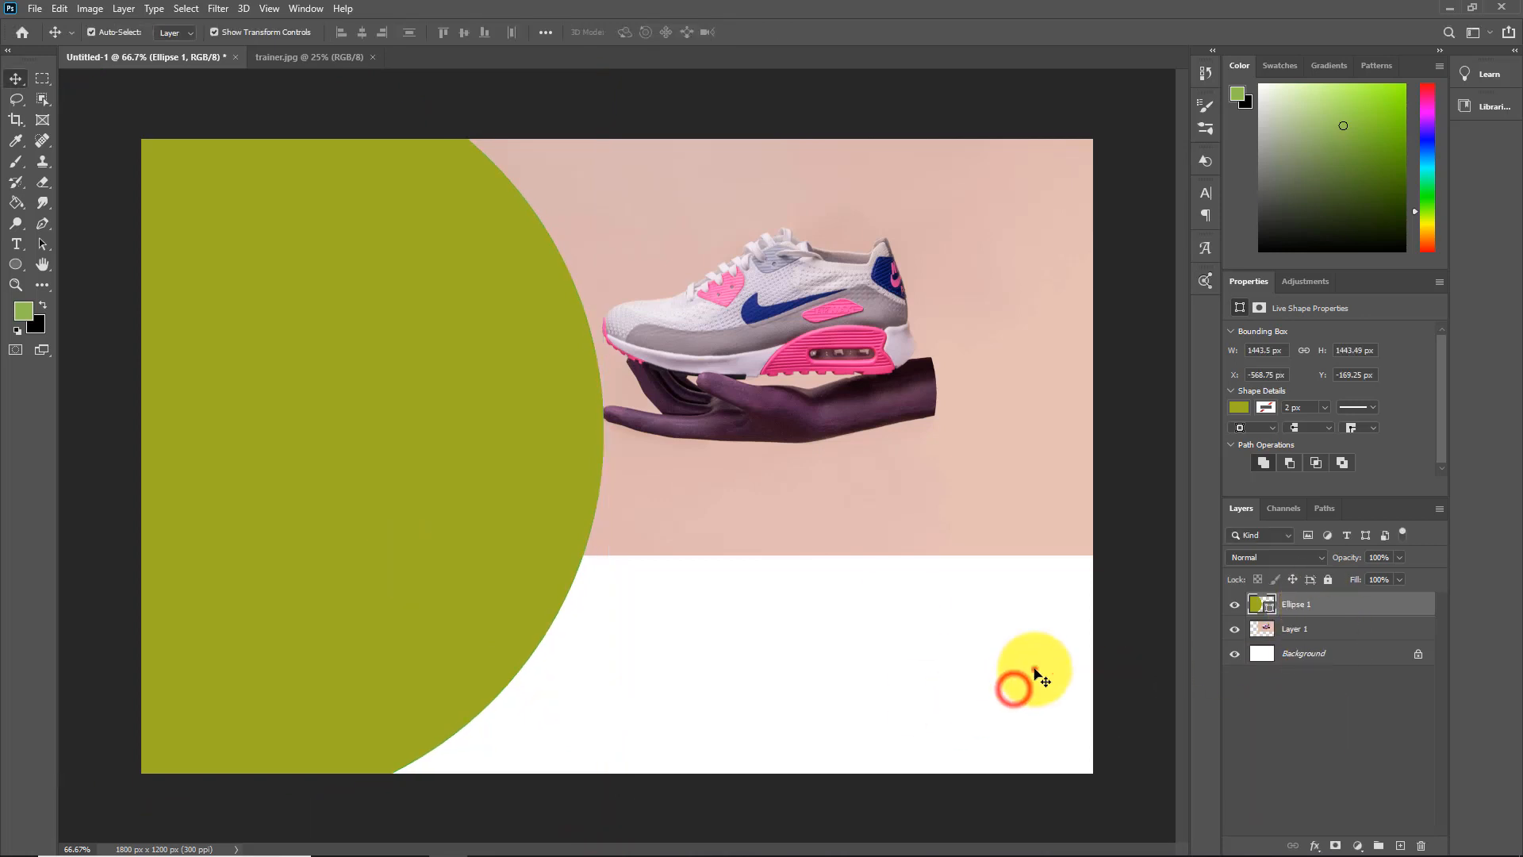
# Duplicate the Ellipse 1 layer under the name Ellipse 2
pyautogui.click(1034, 669)
pyautogui.rightClick(1294, 610)
pyautogui.click(1354, 275)
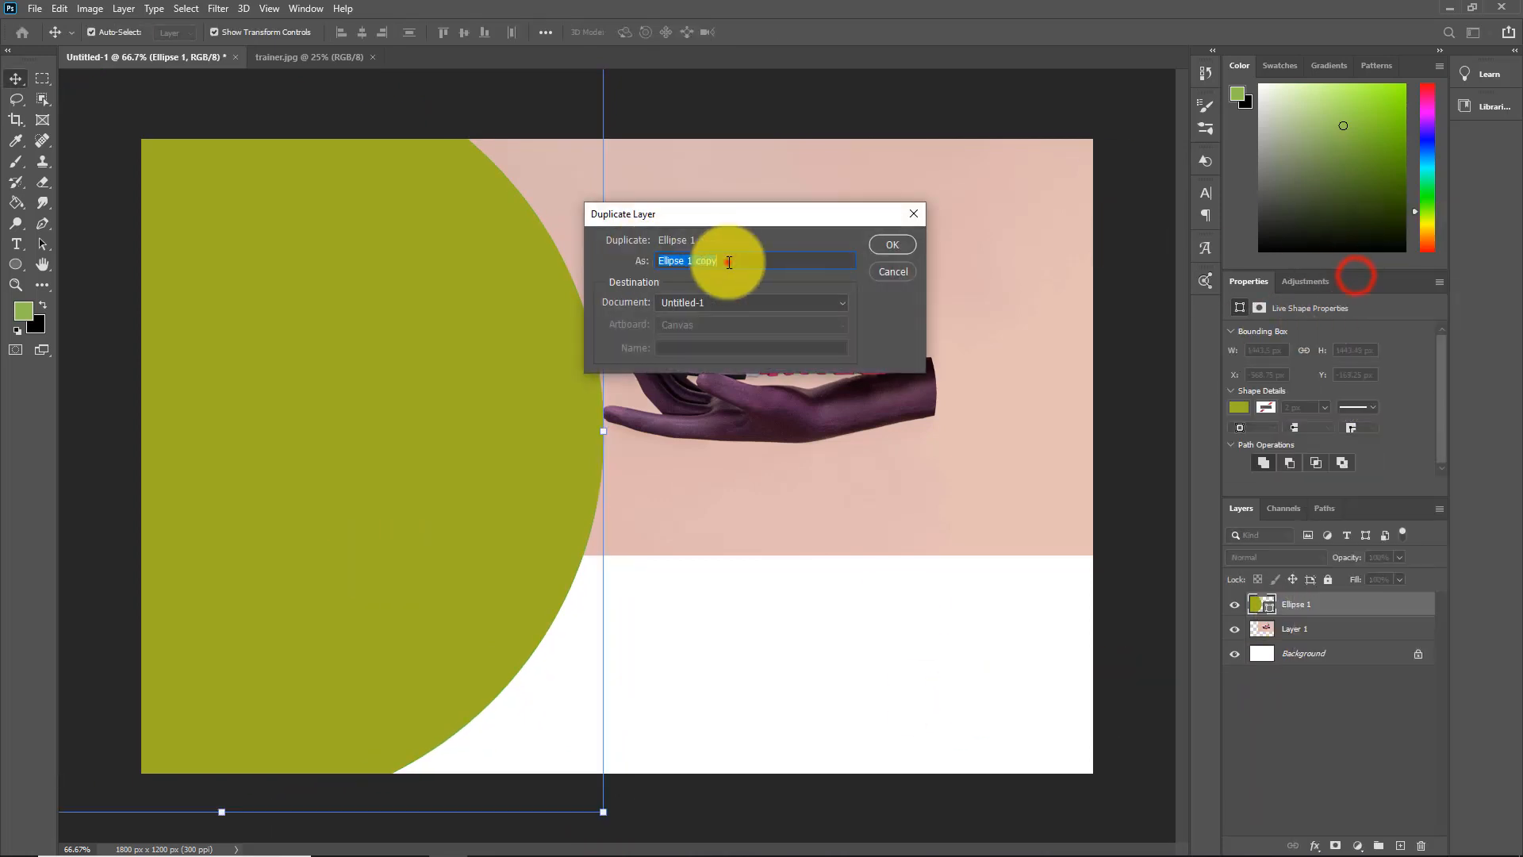
pyautogui.click(726, 262)
pyautogui.write('2')
pyautogui.click(892, 244)
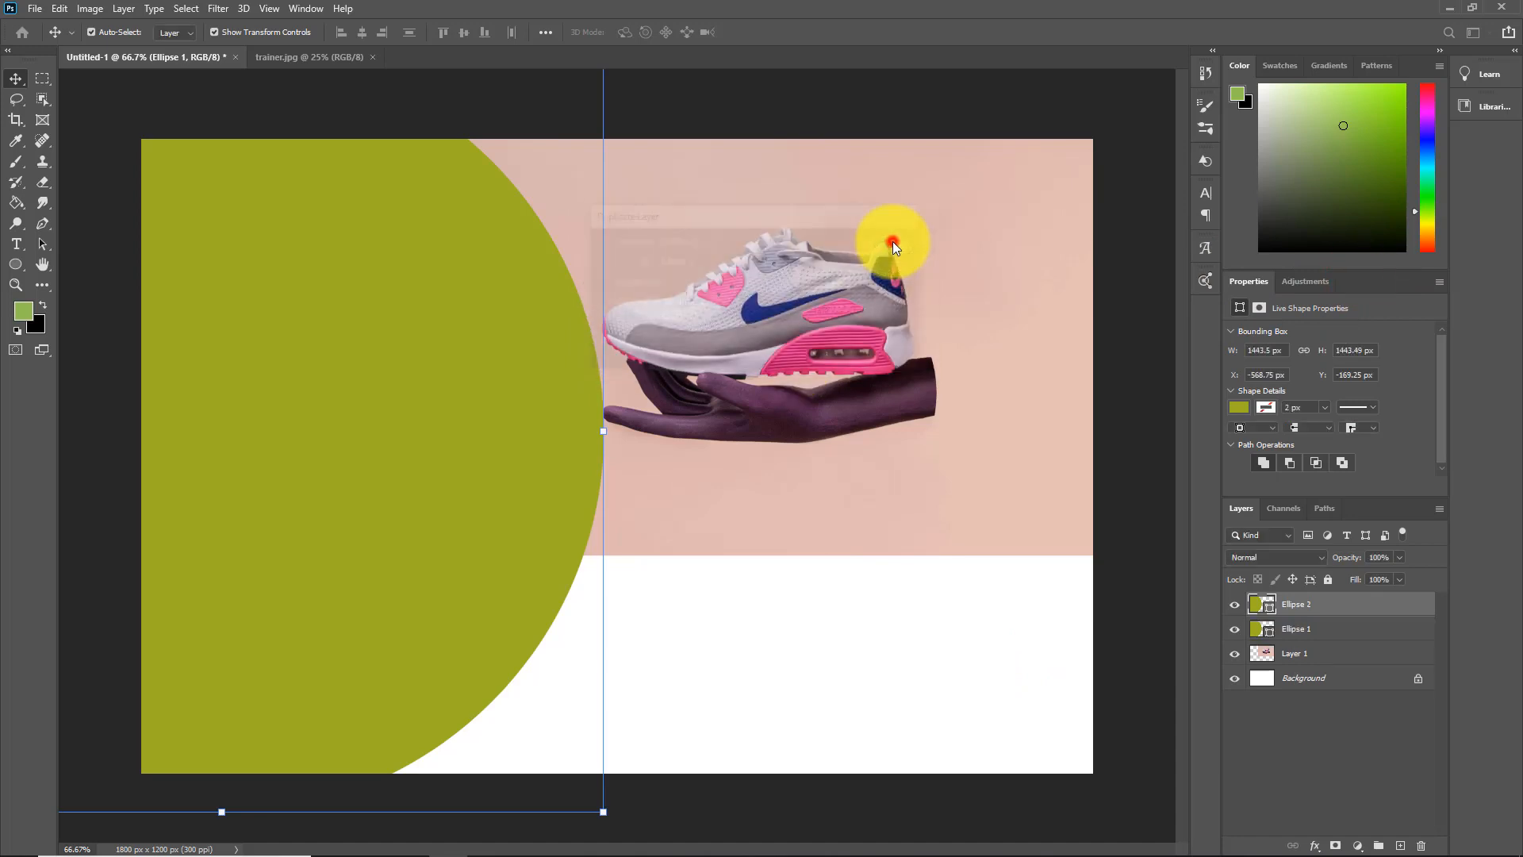
# Enlarge the Ellipse 2 circle to about 1585 px and fill it with the muted orange-red recent color
pyautogui.moveTo(603, 810); pyautogui.dragTo(635, 836)
pyautogui.click(1241, 409)
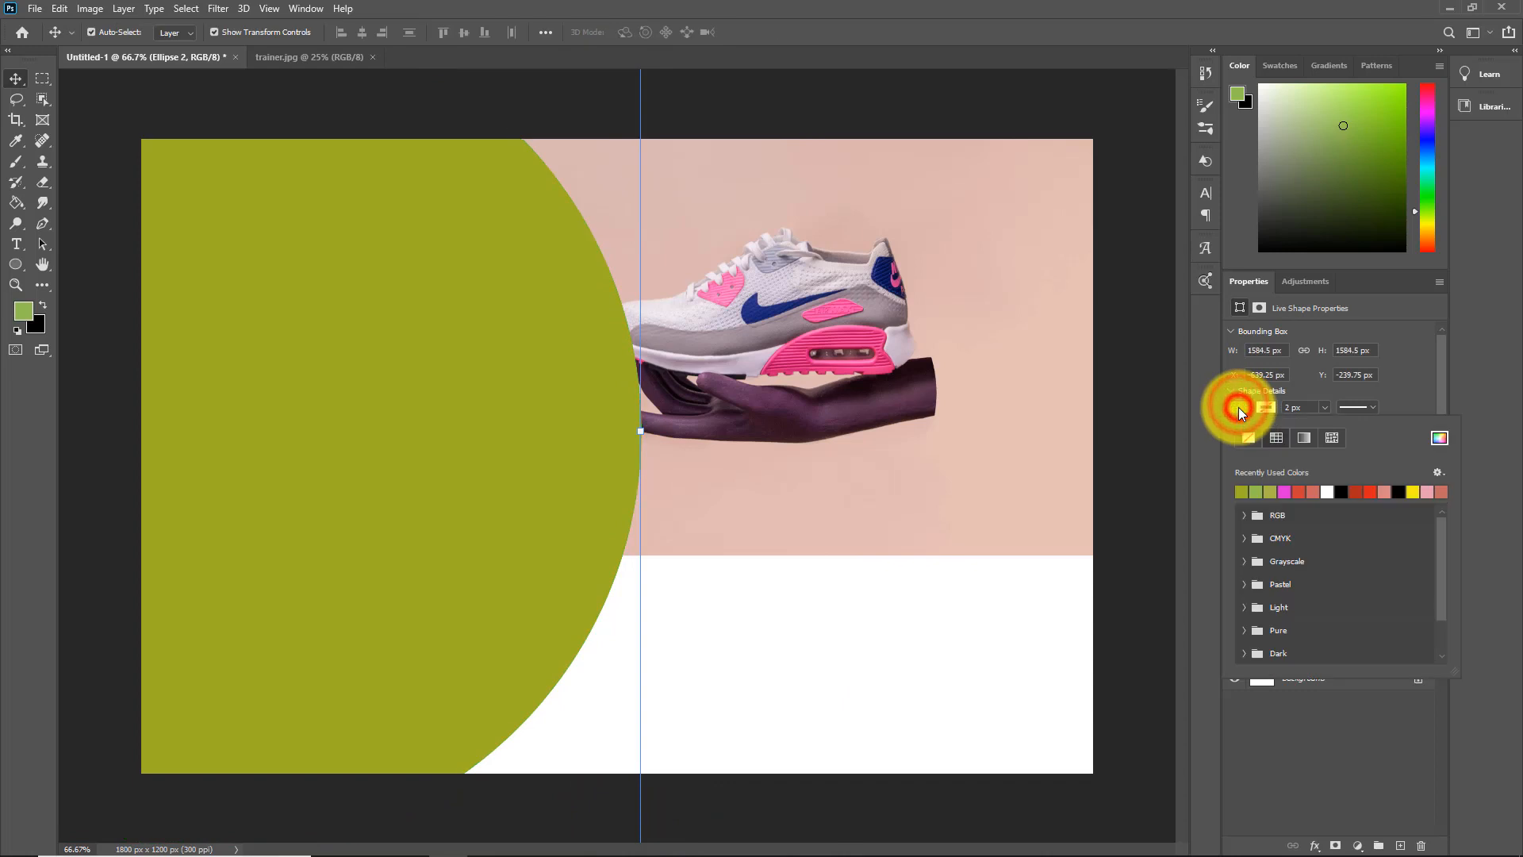
pyautogui.click(1372, 491)
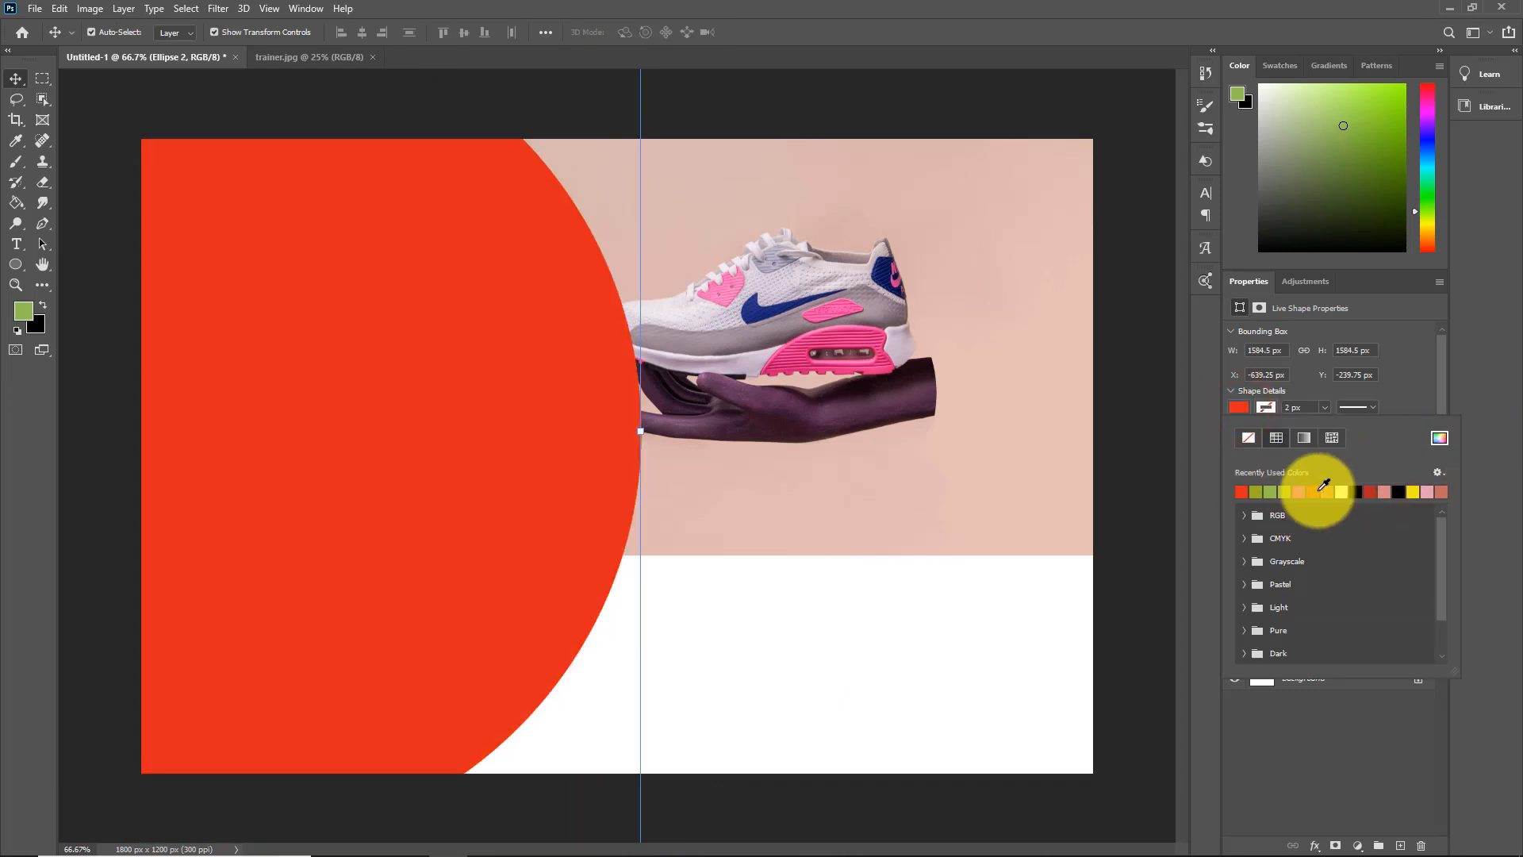
pyautogui.click(1318, 491)
pyautogui.click(1498, 463)
# Move Ellipse 1 above Ellipse 2 in the layer order and shrink Ellipse 2 slightly to about 1576 px
pyautogui.moveTo(1293, 628); pyautogui.dragTo(1287, 601)
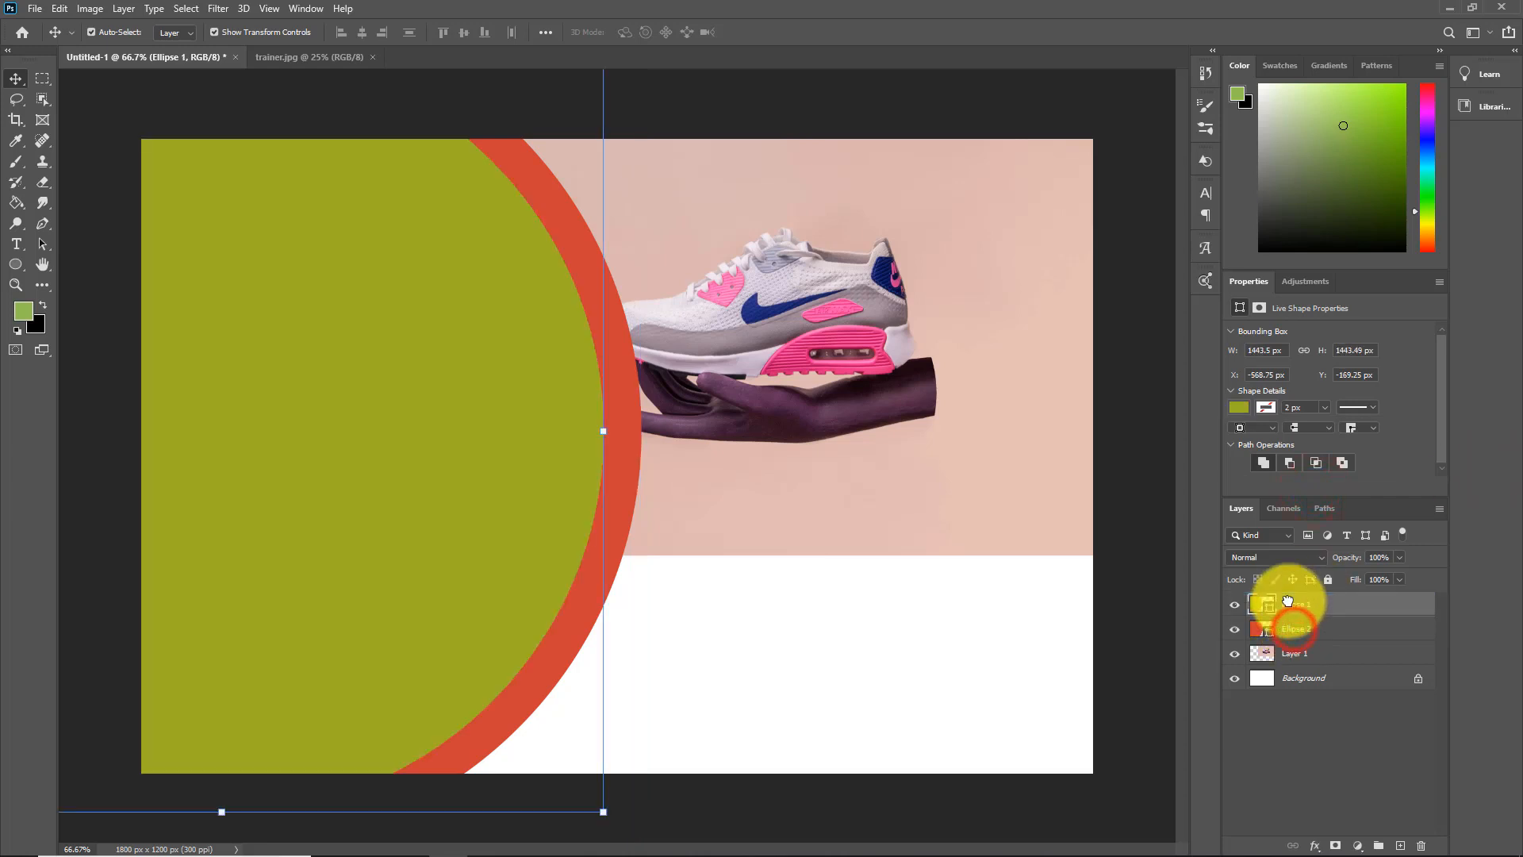
pyautogui.click(1310, 632)
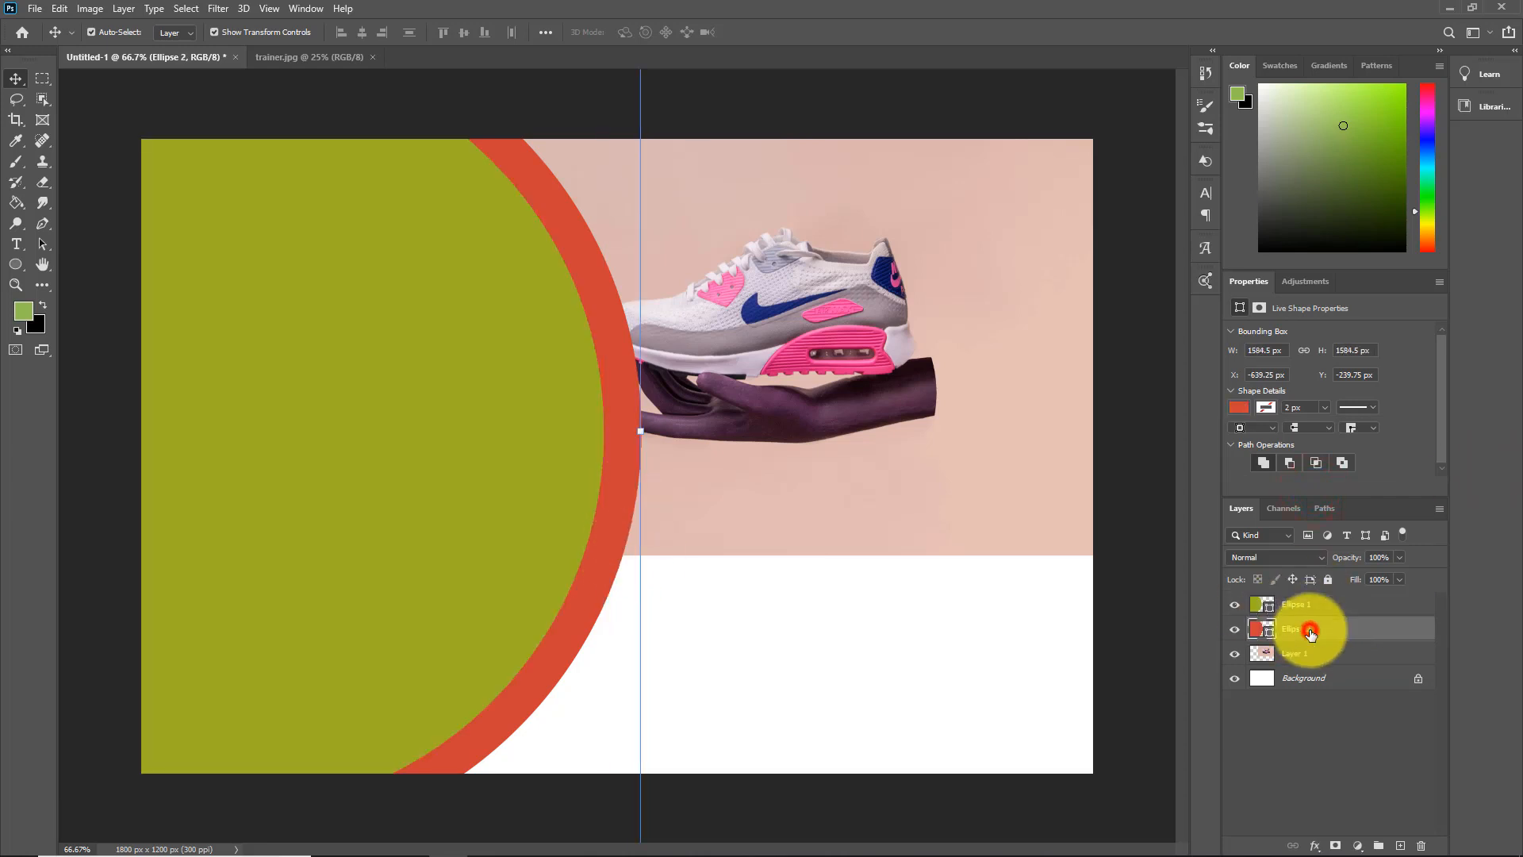
pyautogui.moveTo(639, 429); pyautogui.dragTo(667, 442)
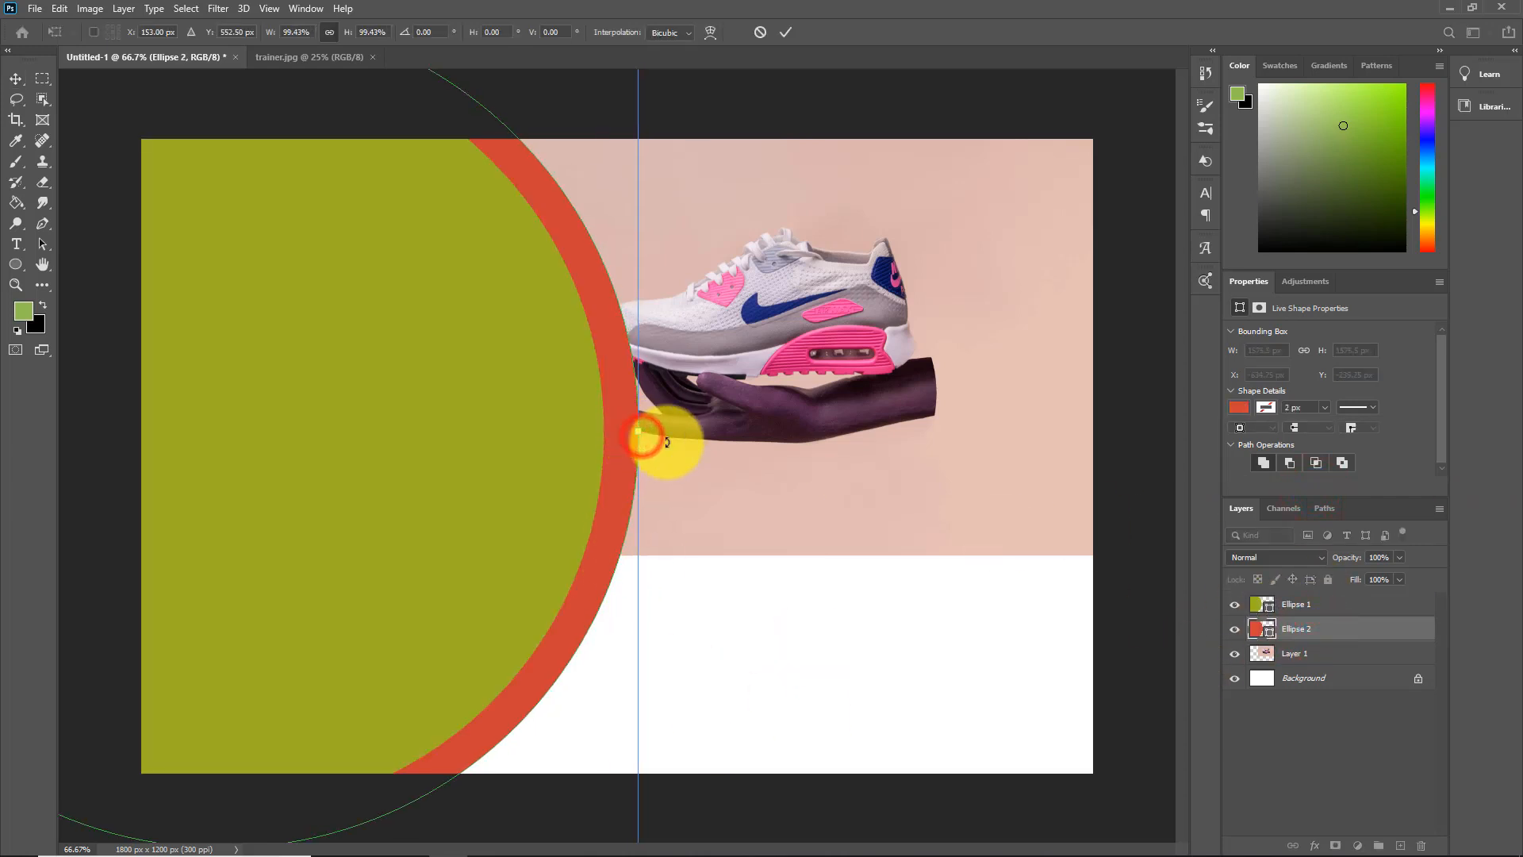
pyautogui.click(917, 635)
# Lower the opacity of the Ellipse 2 layer so the red ring is semi-transparent, and deselect it
pyautogui.moveTo(1348, 560); pyautogui.dragTo(1338, 562)
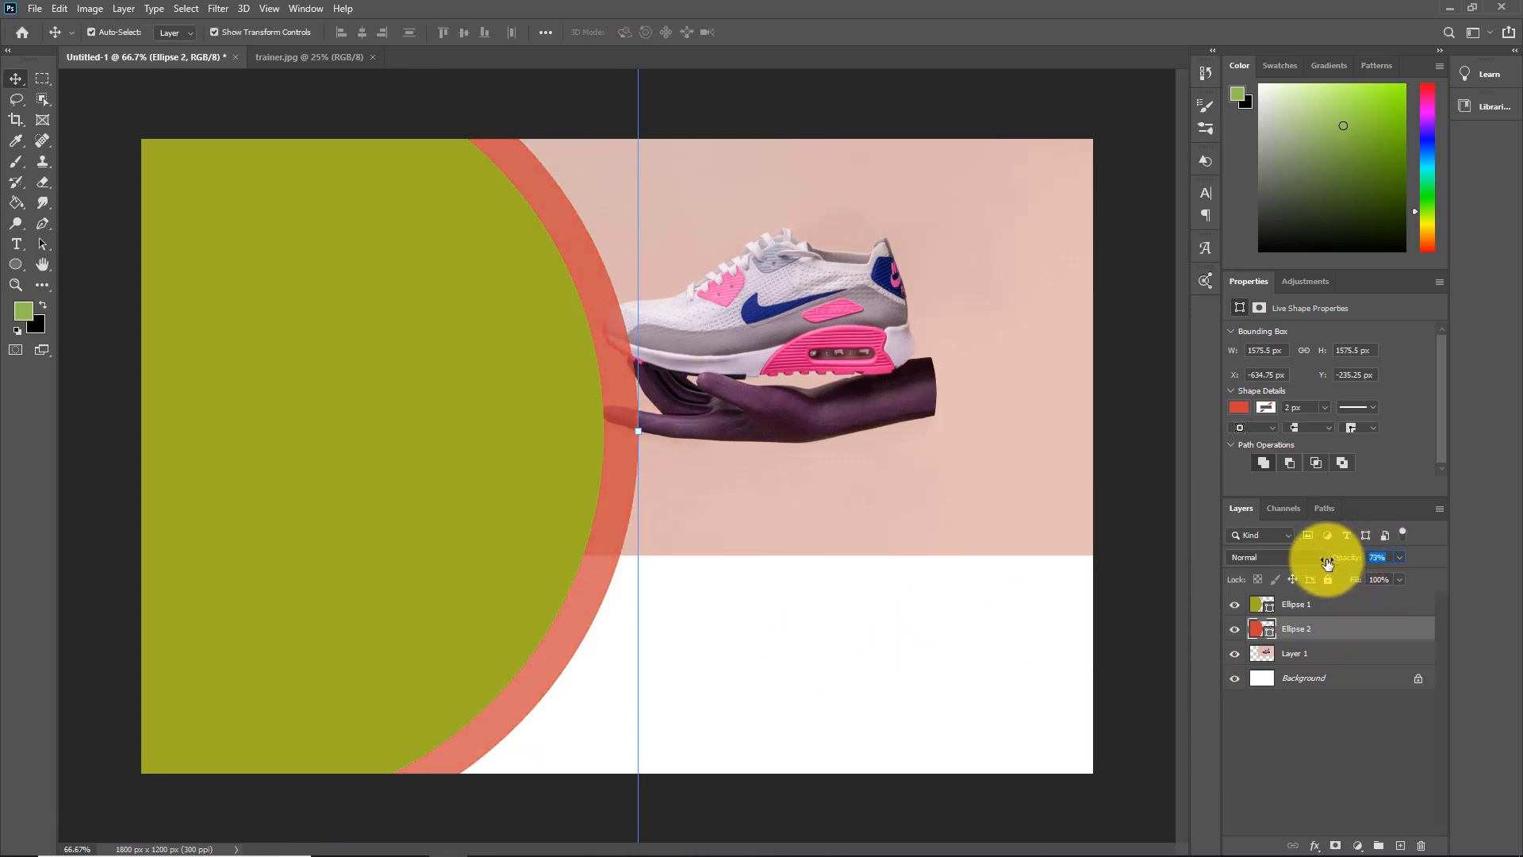
pyautogui.moveTo(1327, 563); pyautogui.dragTo(1321, 563)
pyautogui.click(1150, 440)
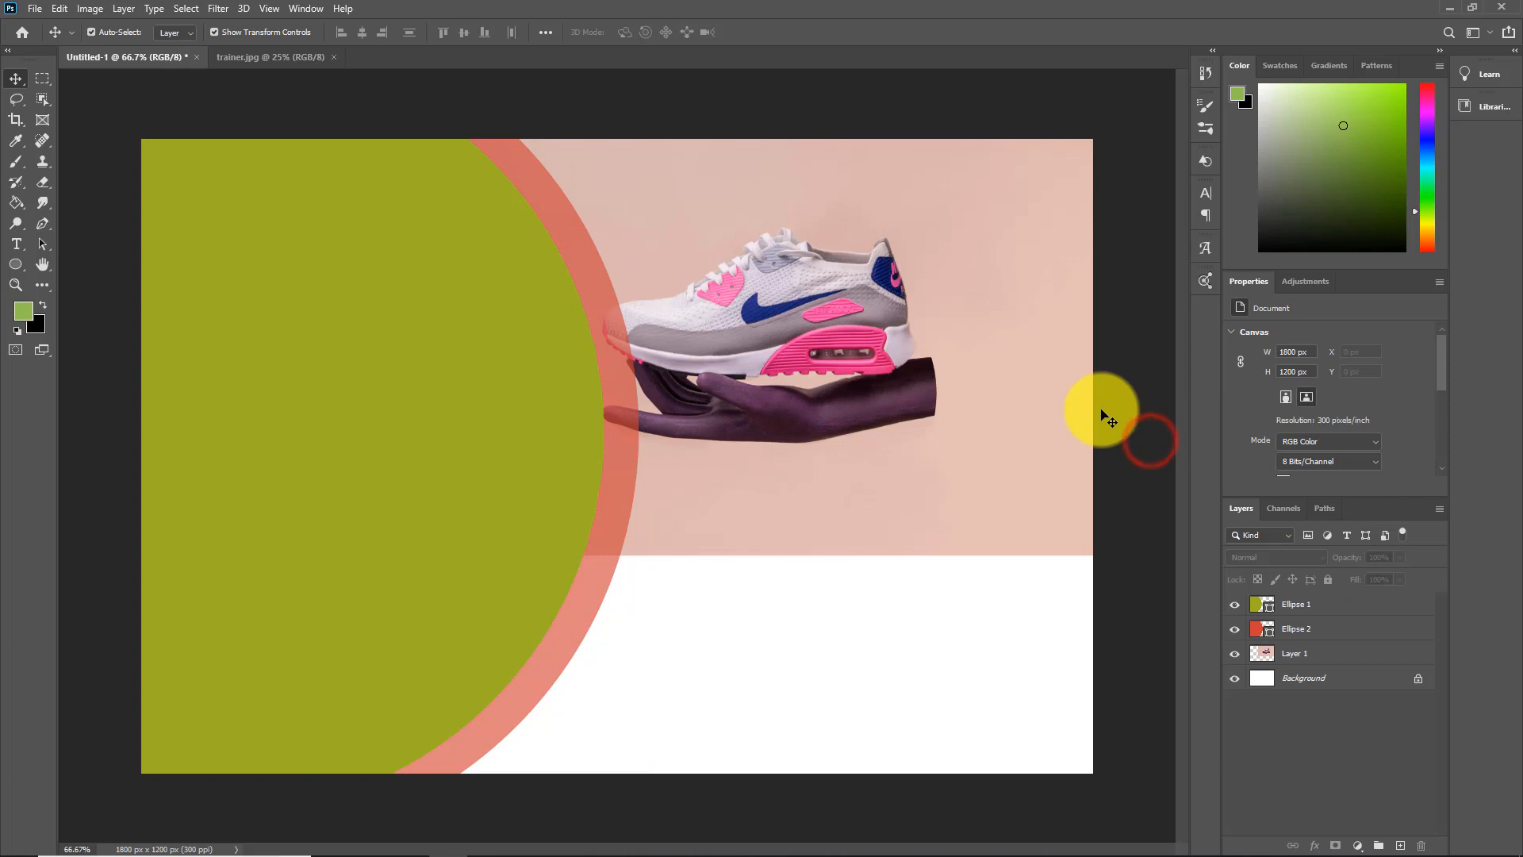
pyautogui.click(1064, 724)
# Draw a circle about 308 px wide with the Ellipse Tool in the white area below the photo, near the lower-right corner
pyautogui.click(16, 264)
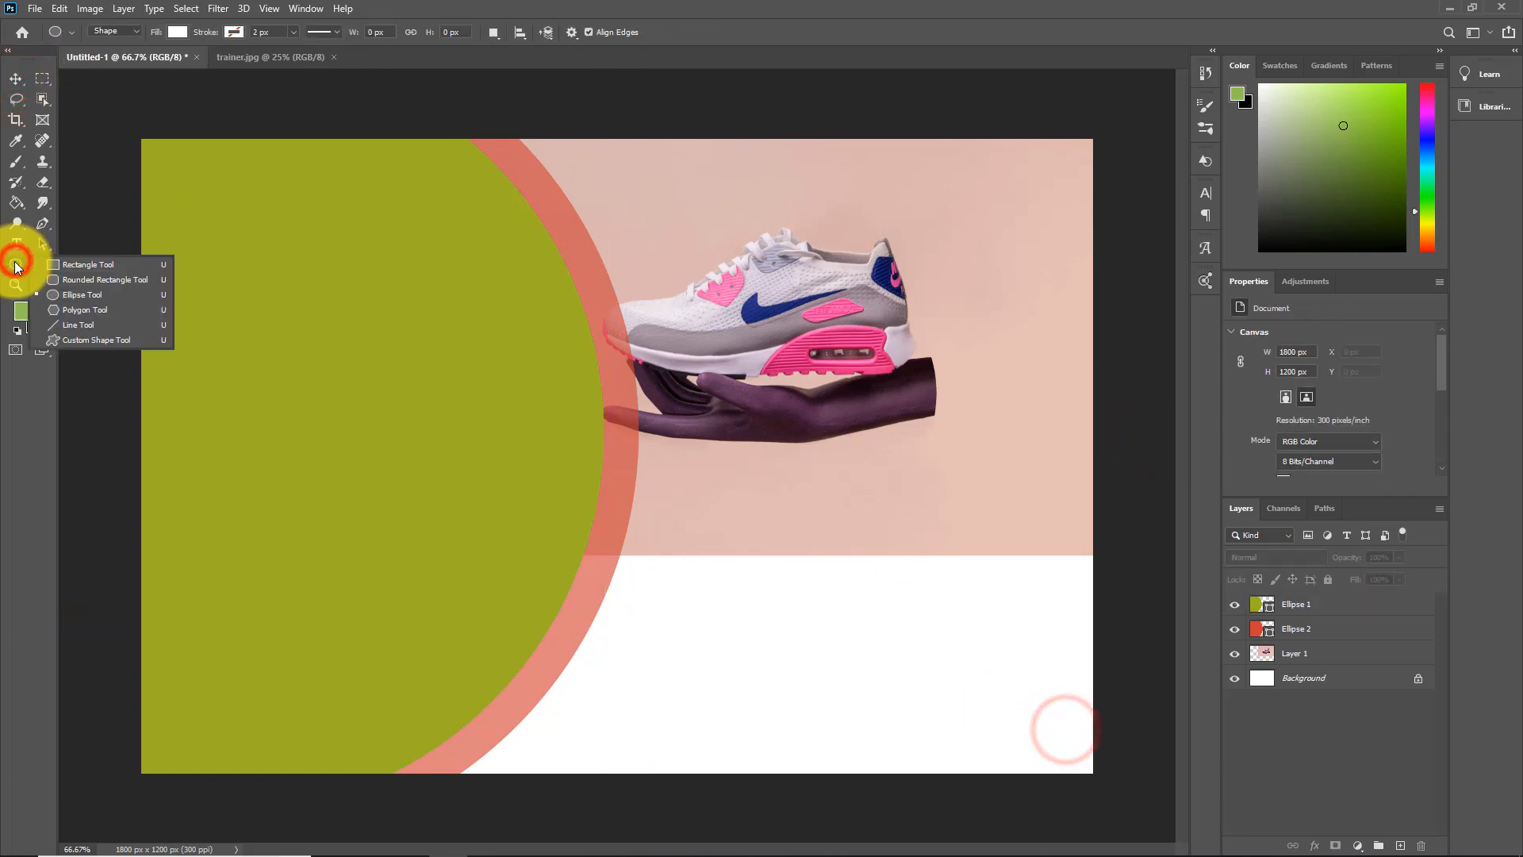
pyautogui.click(82, 294)
pyautogui.moveTo(854, 603); pyautogui.dragTo(1020, 758)
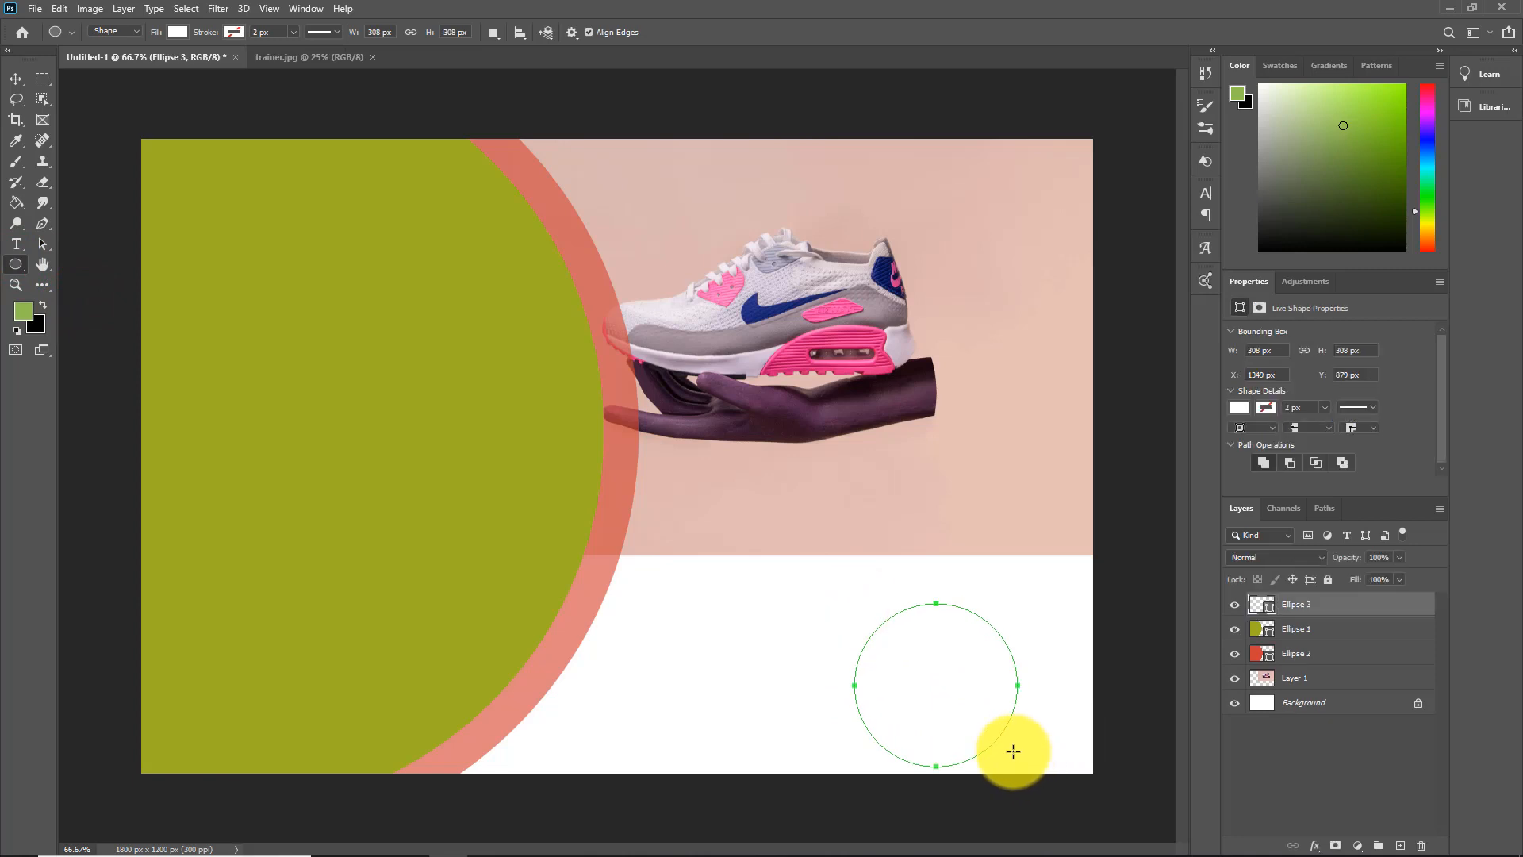
# Fill the small Ellipse 3 circle with the olive green (#9daf26) sampled from the large circle, and deselect it
pyautogui.click(1237, 407)
pyautogui.click(1286, 492)
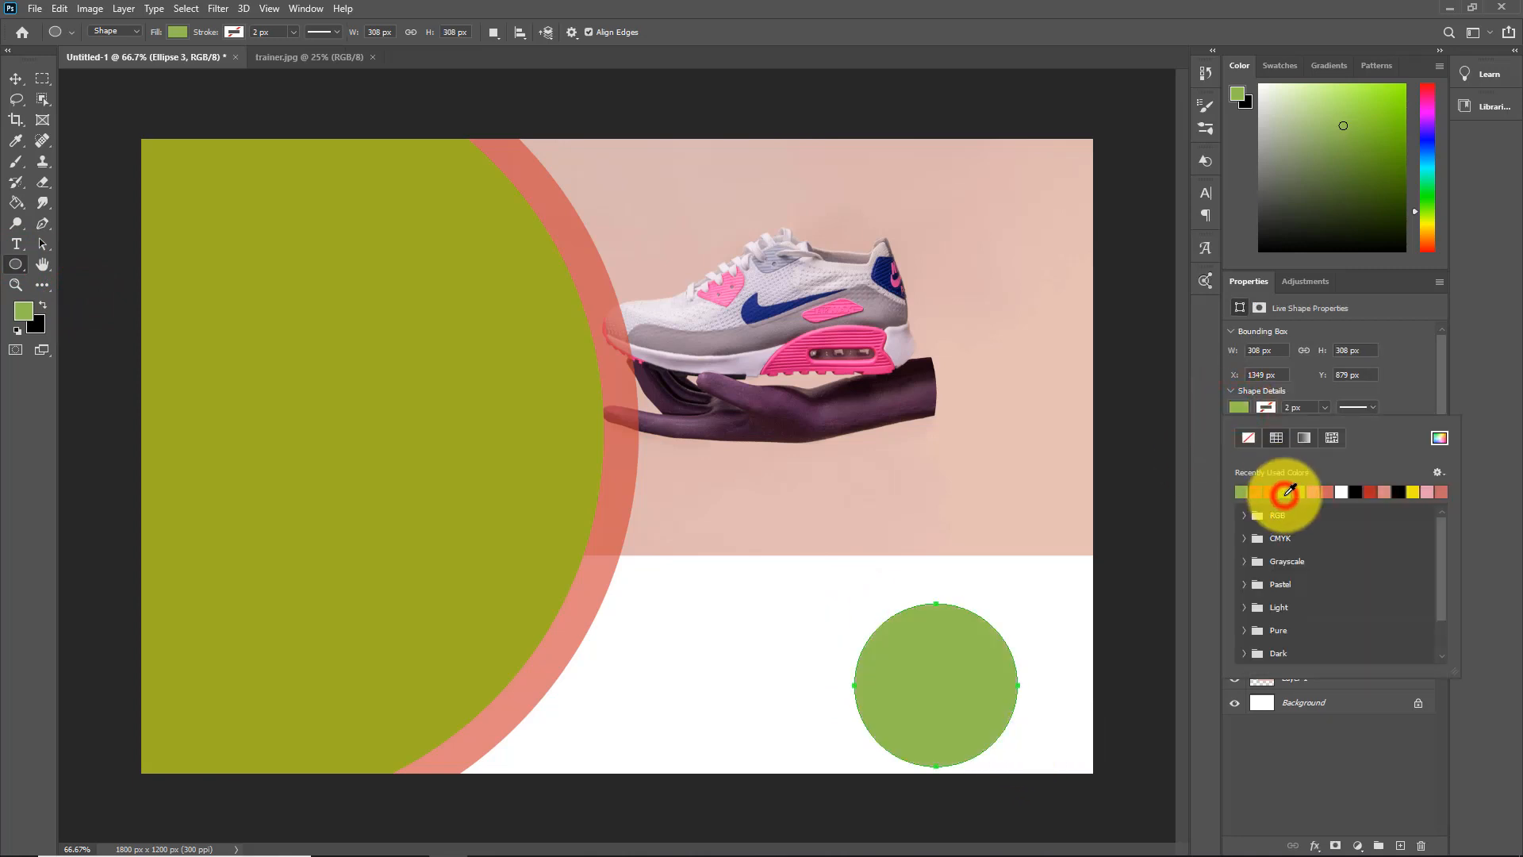
pyautogui.click(1439, 438)
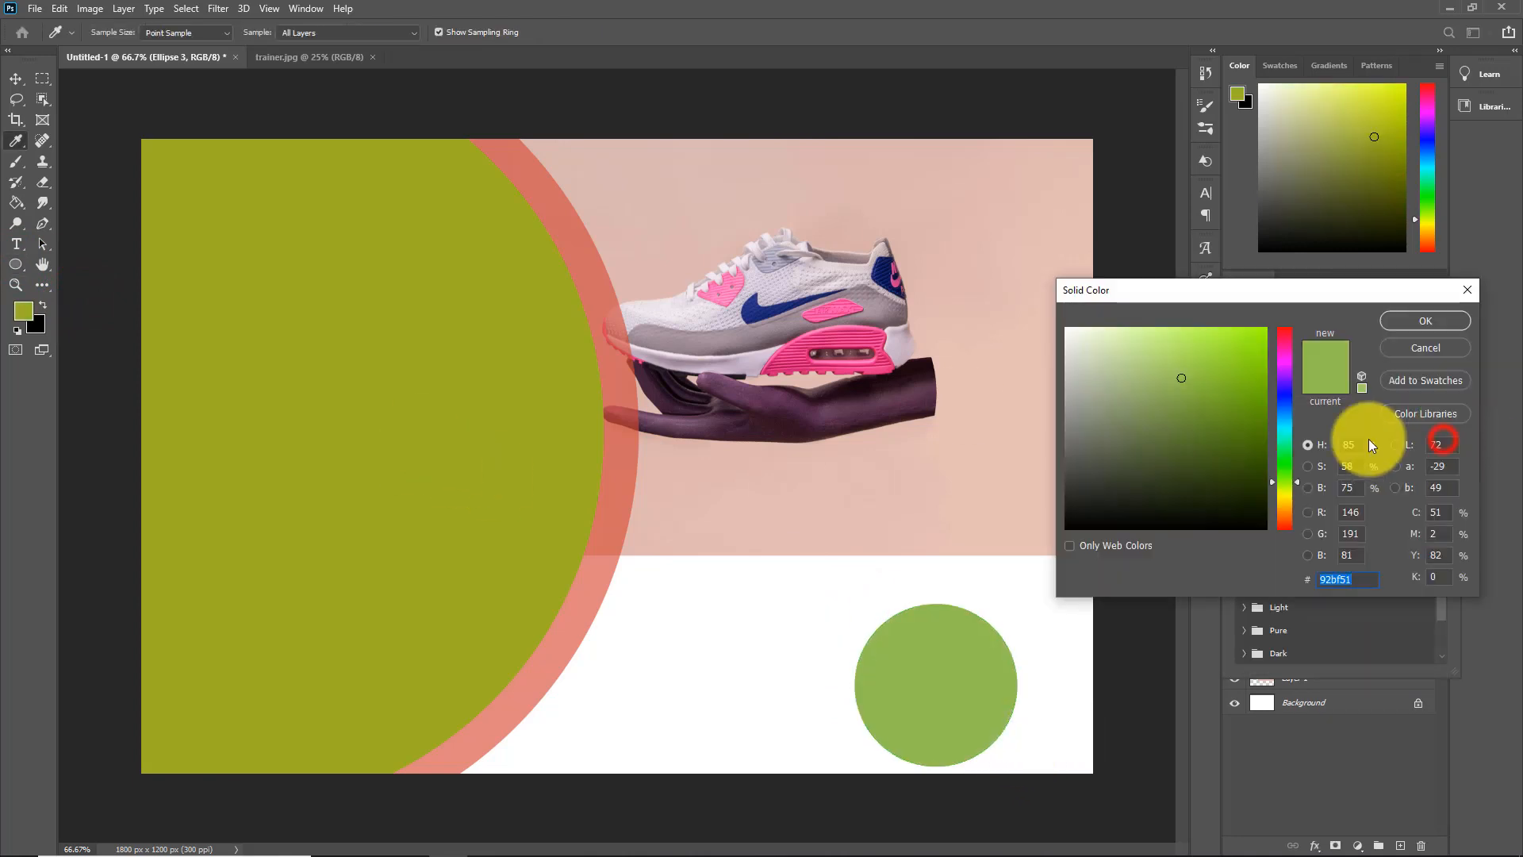
pyautogui.click(458, 466)
pyautogui.click(1436, 322)
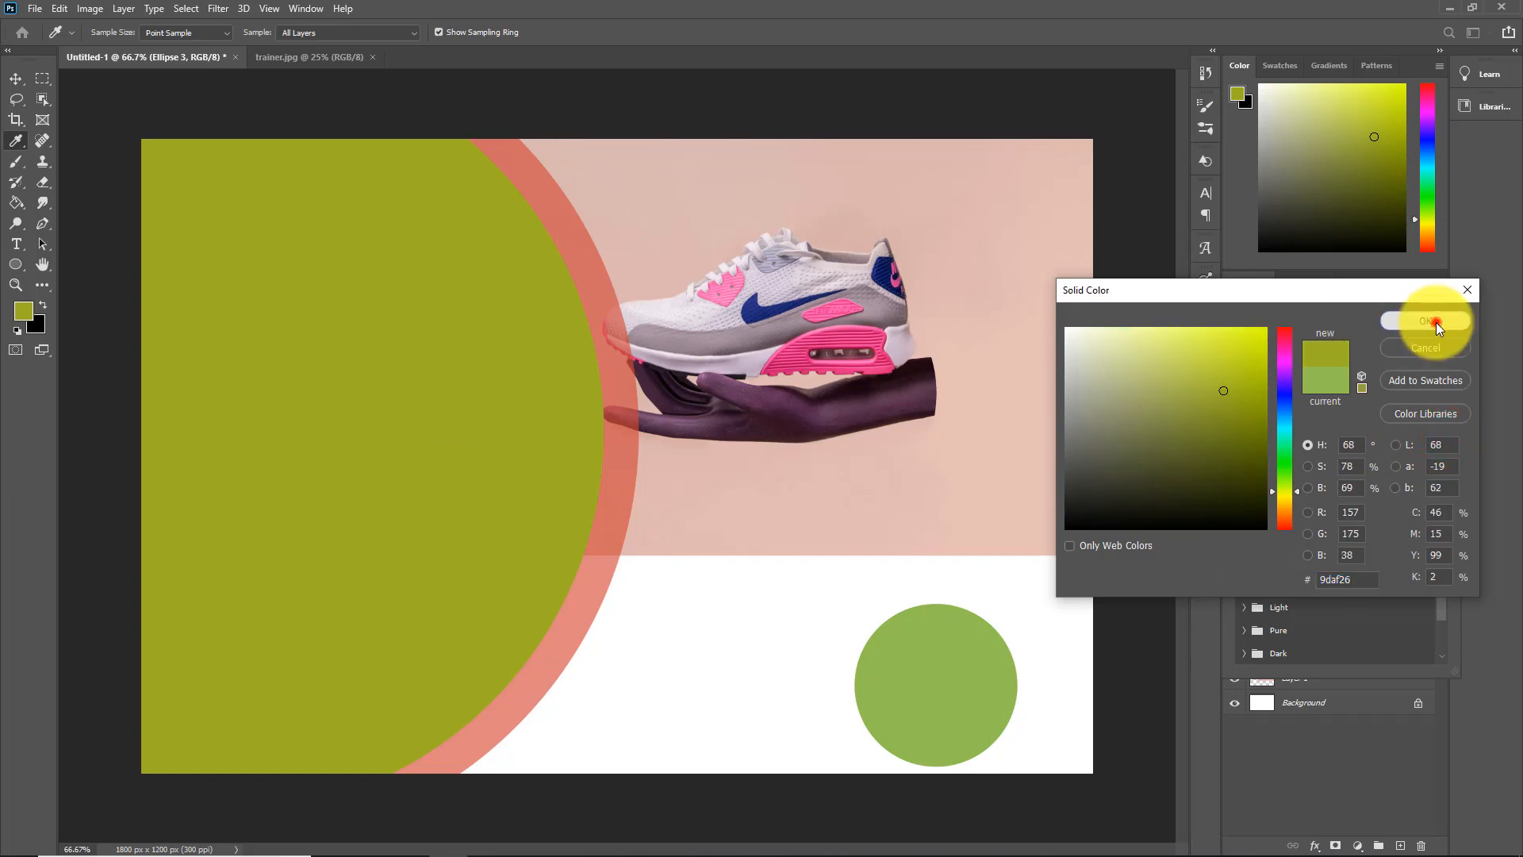
pyautogui.click(1401, 758)
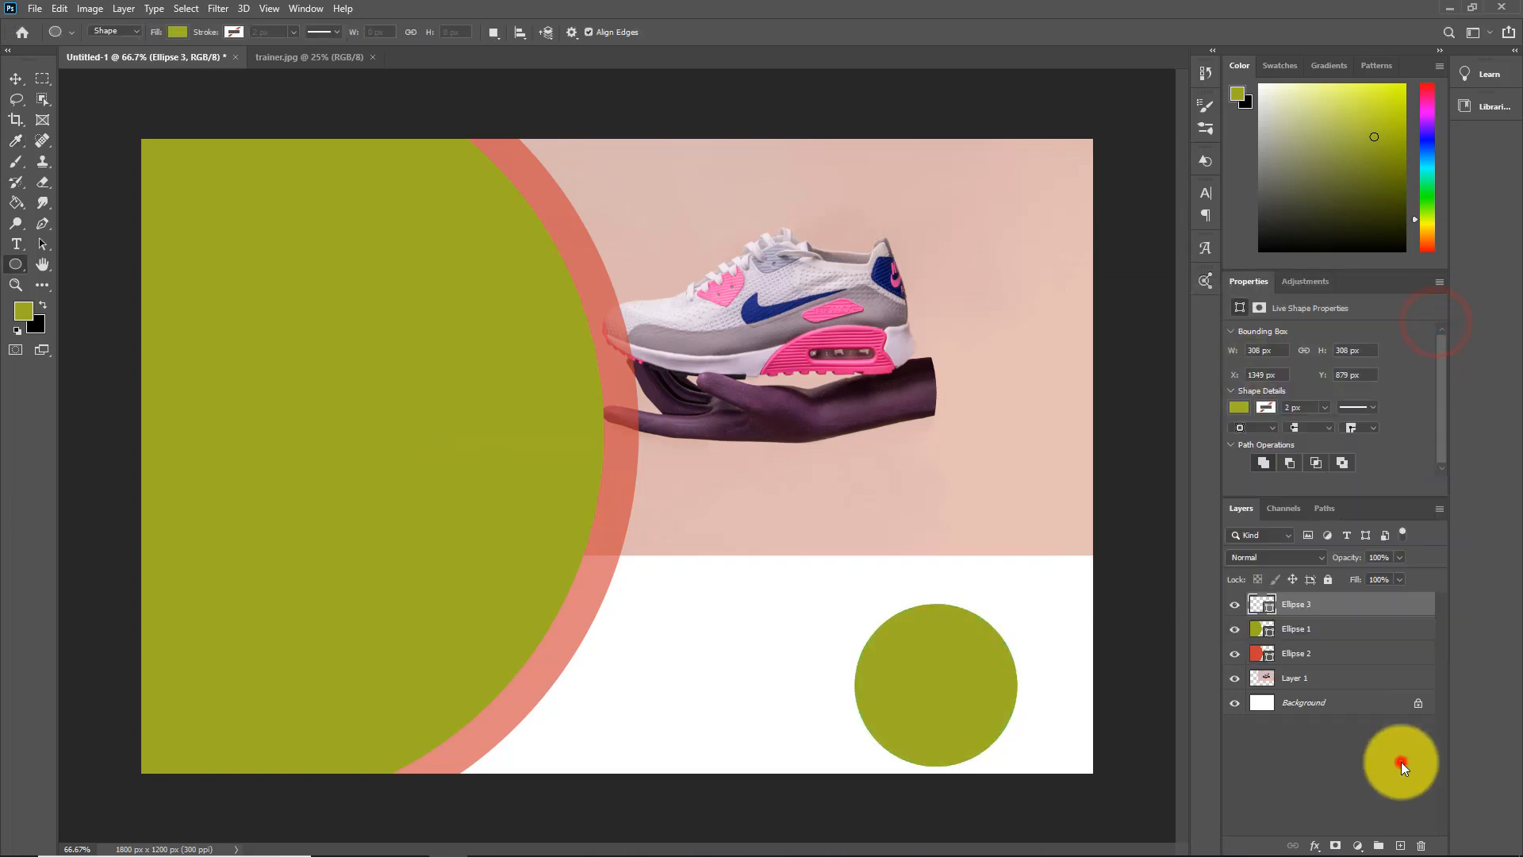
# Move the small olive circle left and slightly up in the white area, to about X 1247 px, Y 847 px
pyautogui.click(15, 77)
pyautogui.moveTo(941, 669); pyautogui.dragTo(888, 667)
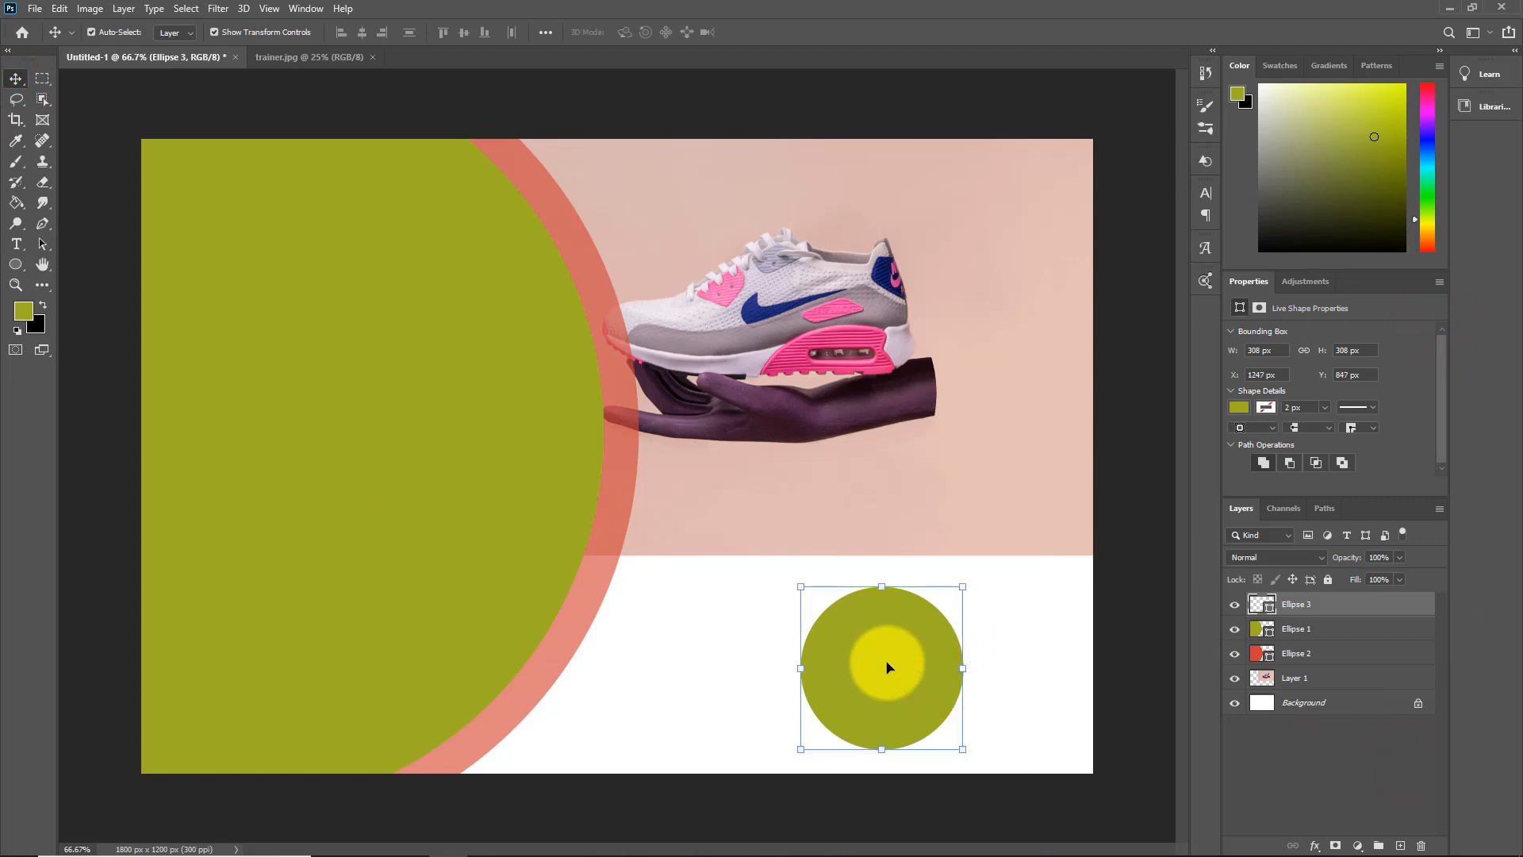
pyautogui.click(1070, 669)
# Draw a five-pointed star about 295 px wide with the Polygon Tool, with the Star option enabled, near the photo's upper-right corner
pyautogui.click(19, 264)
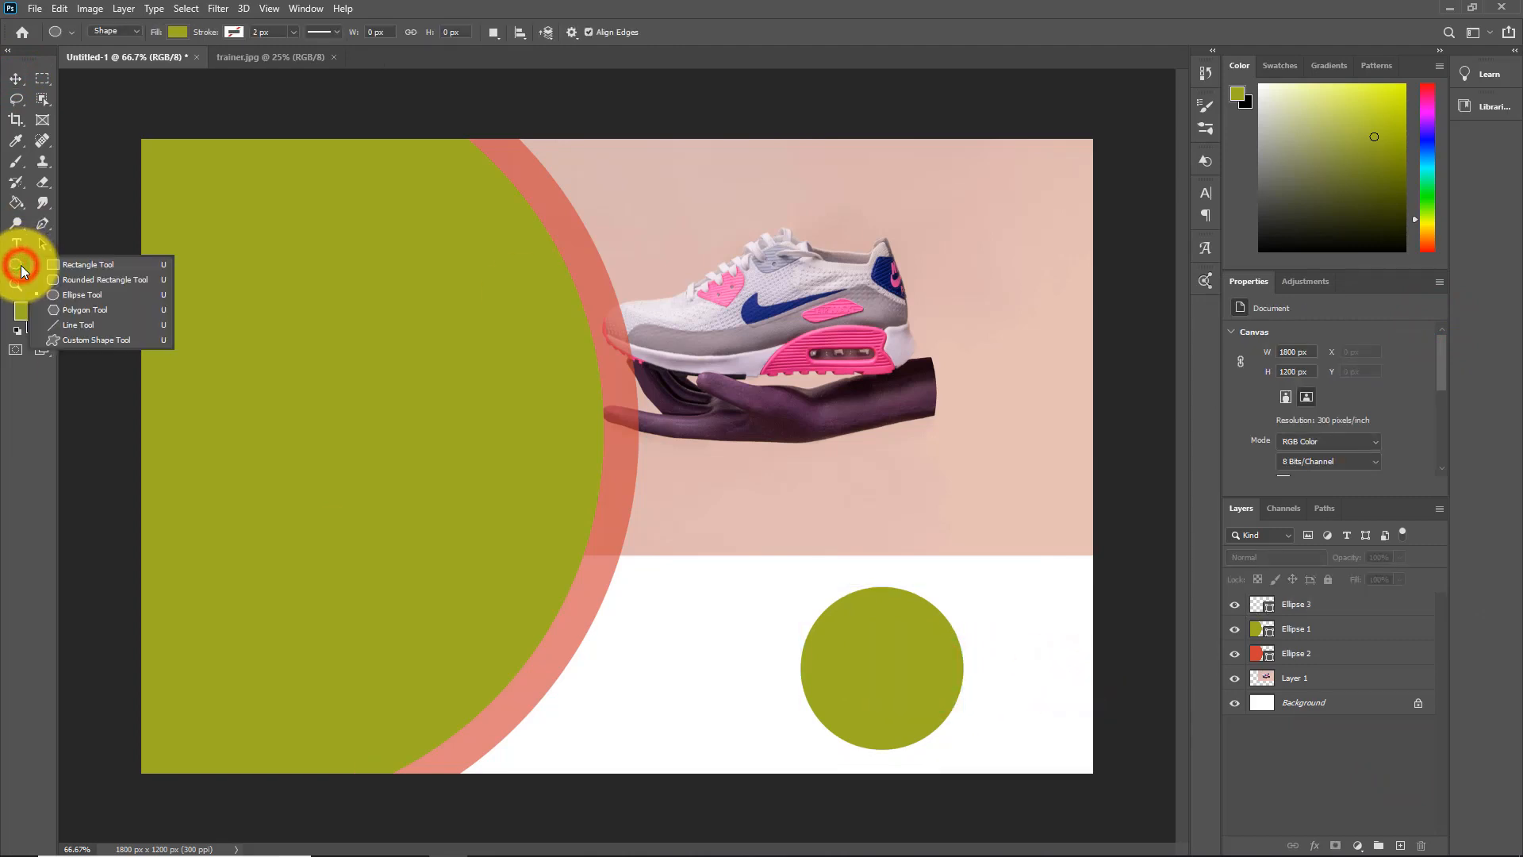
pyautogui.click(87, 310)
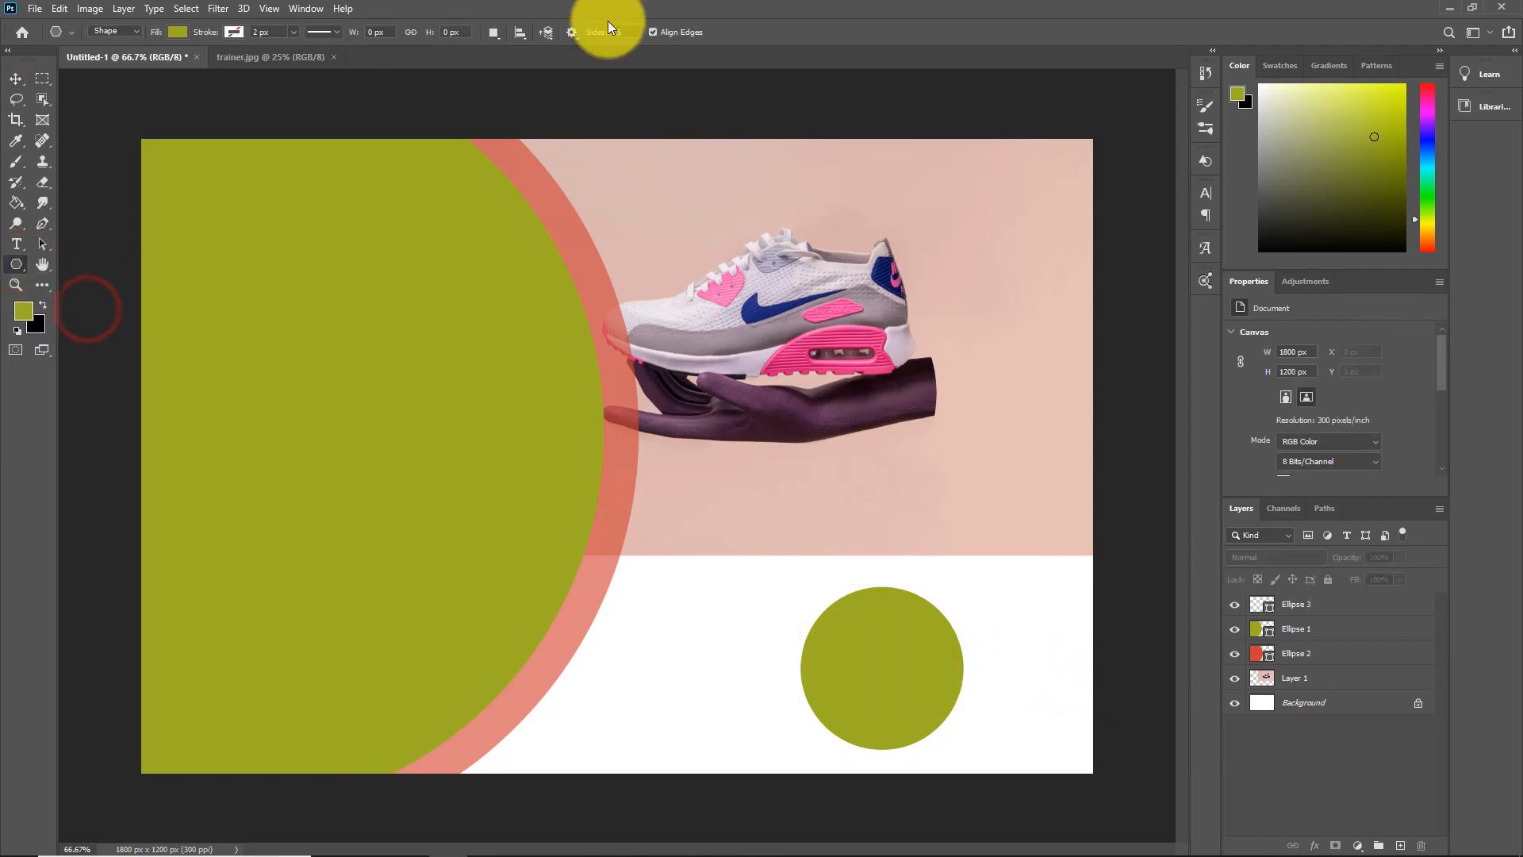
pyautogui.click(573, 33)
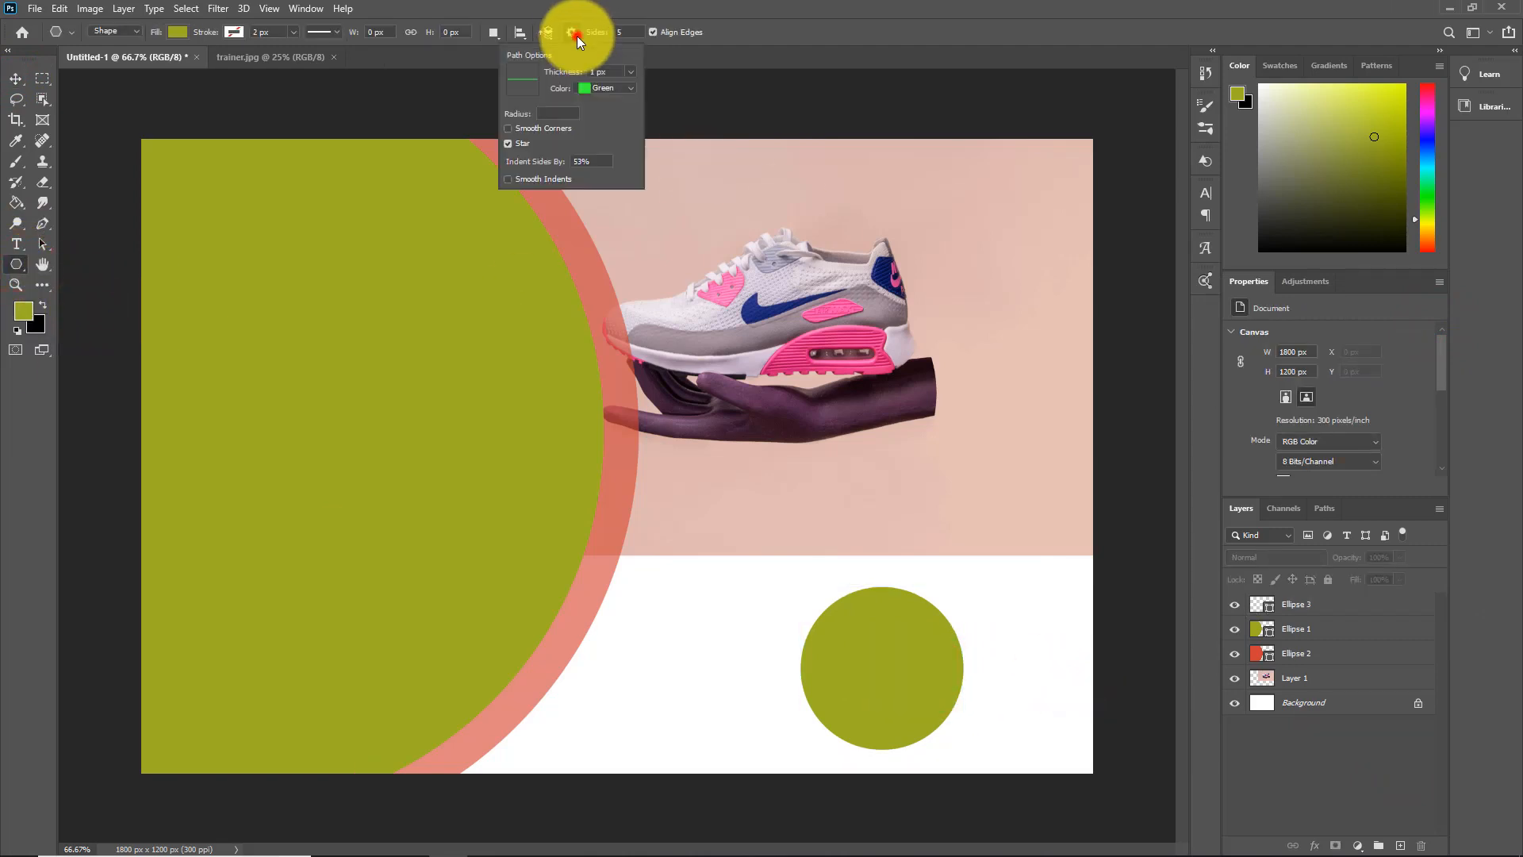
pyautogui.click(507, 144)
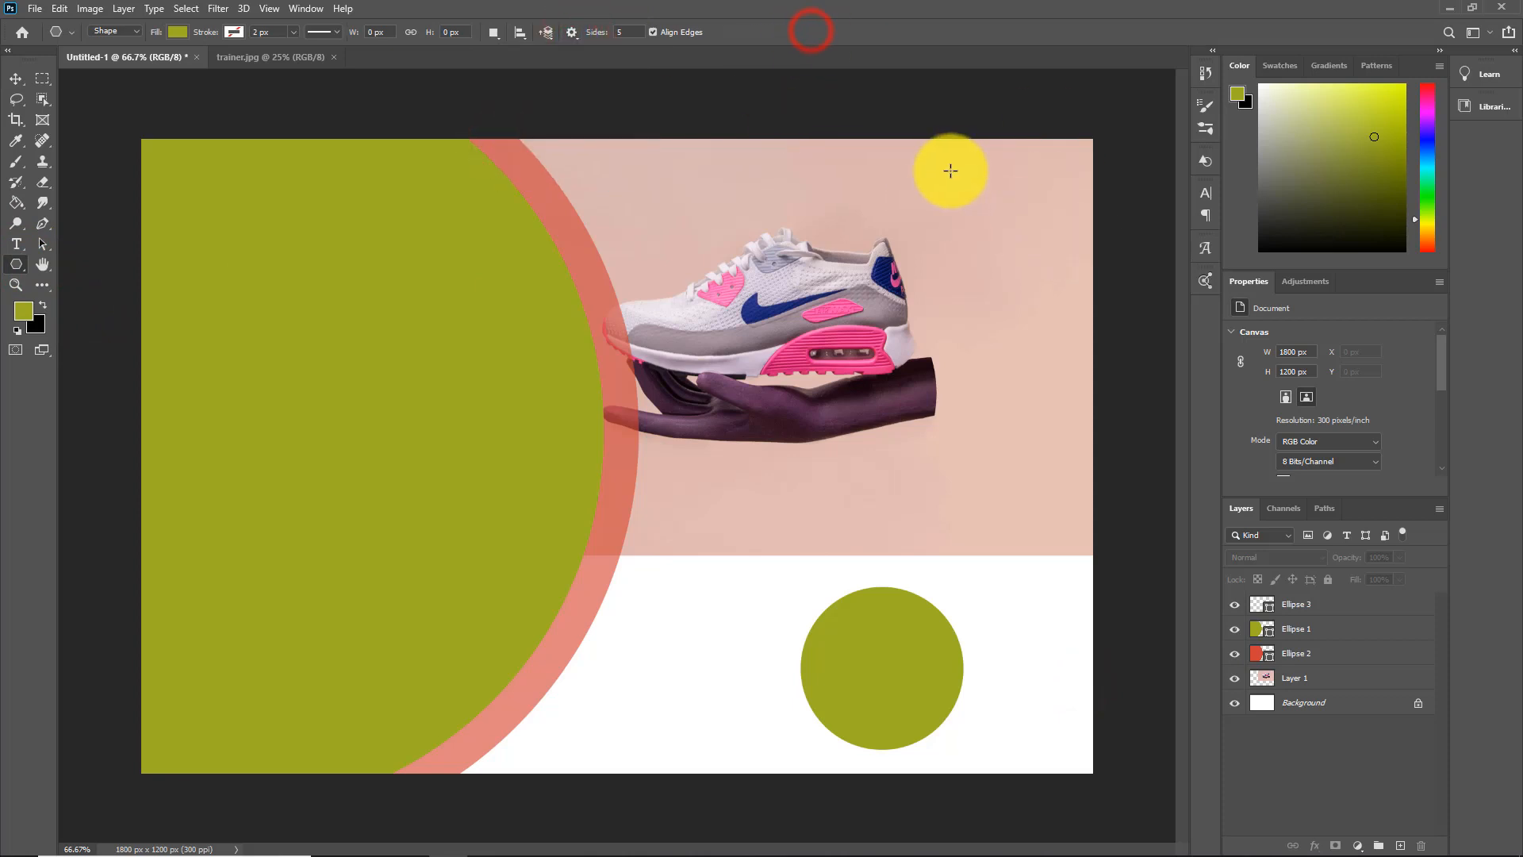
pyautogui.moveTo(949, 171); pyautogui.dragTo(1012, 228)
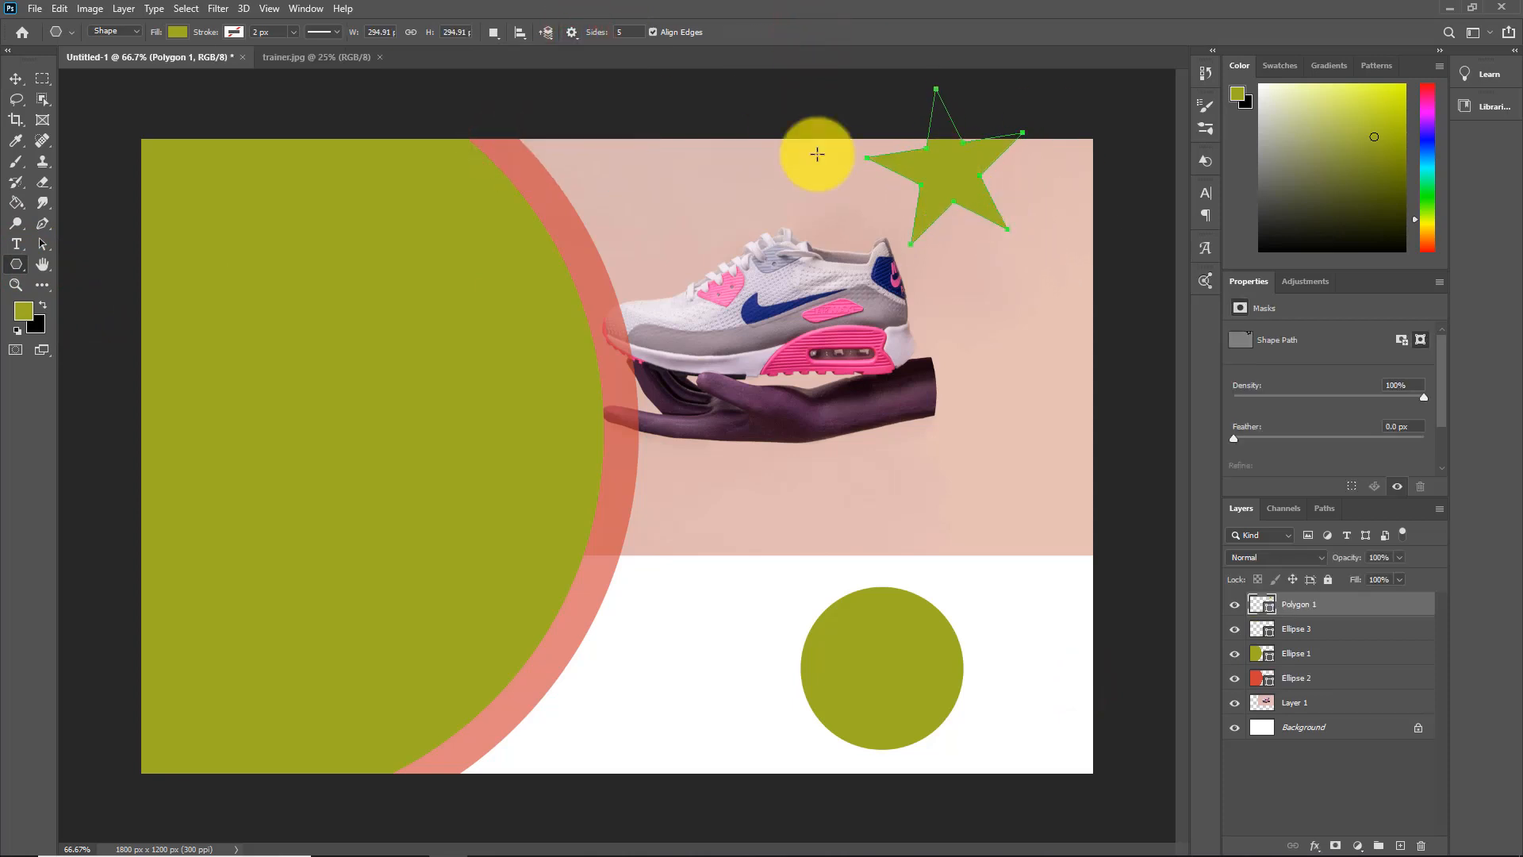
# Move the star fully inside the photo's upper-right corner and rotate it about 15 degrees clockwise so it stands upright
pyautogui.click(16, 78)
pyautogui.moveTo(950, 174); pyautogui.dragTo(1000, 231)
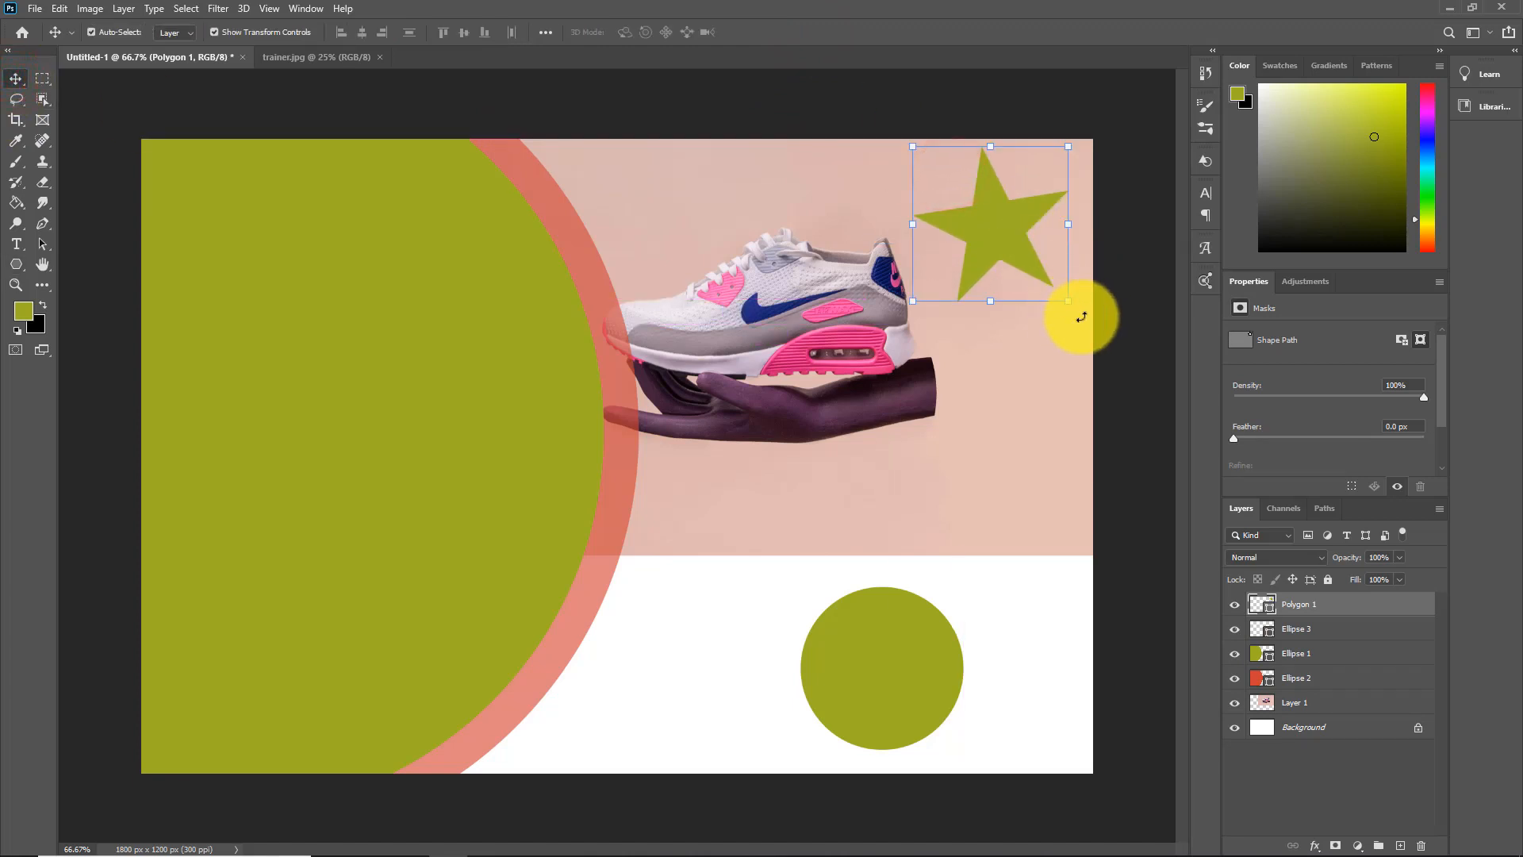
pyautogui.moveTo(1083, 311); pyautogui.dragTo(1060, 331)
pyautogui.moveTo(994, 242); pyautogui.dragTo(1010, 266)
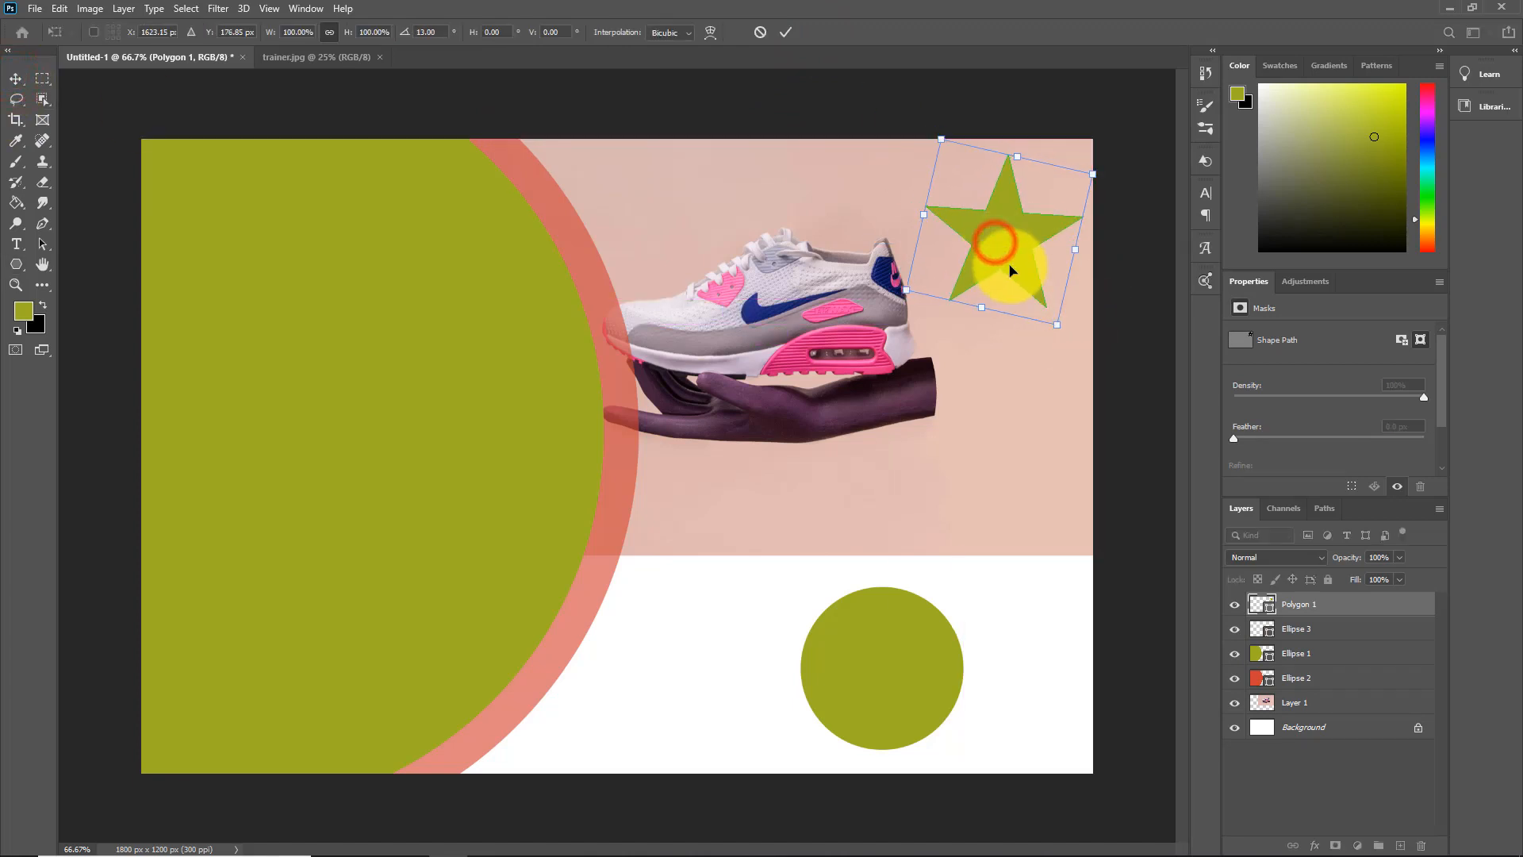
pyautogui.moveTo(1074, 339); pyautogui.dragTo(1068, 336)
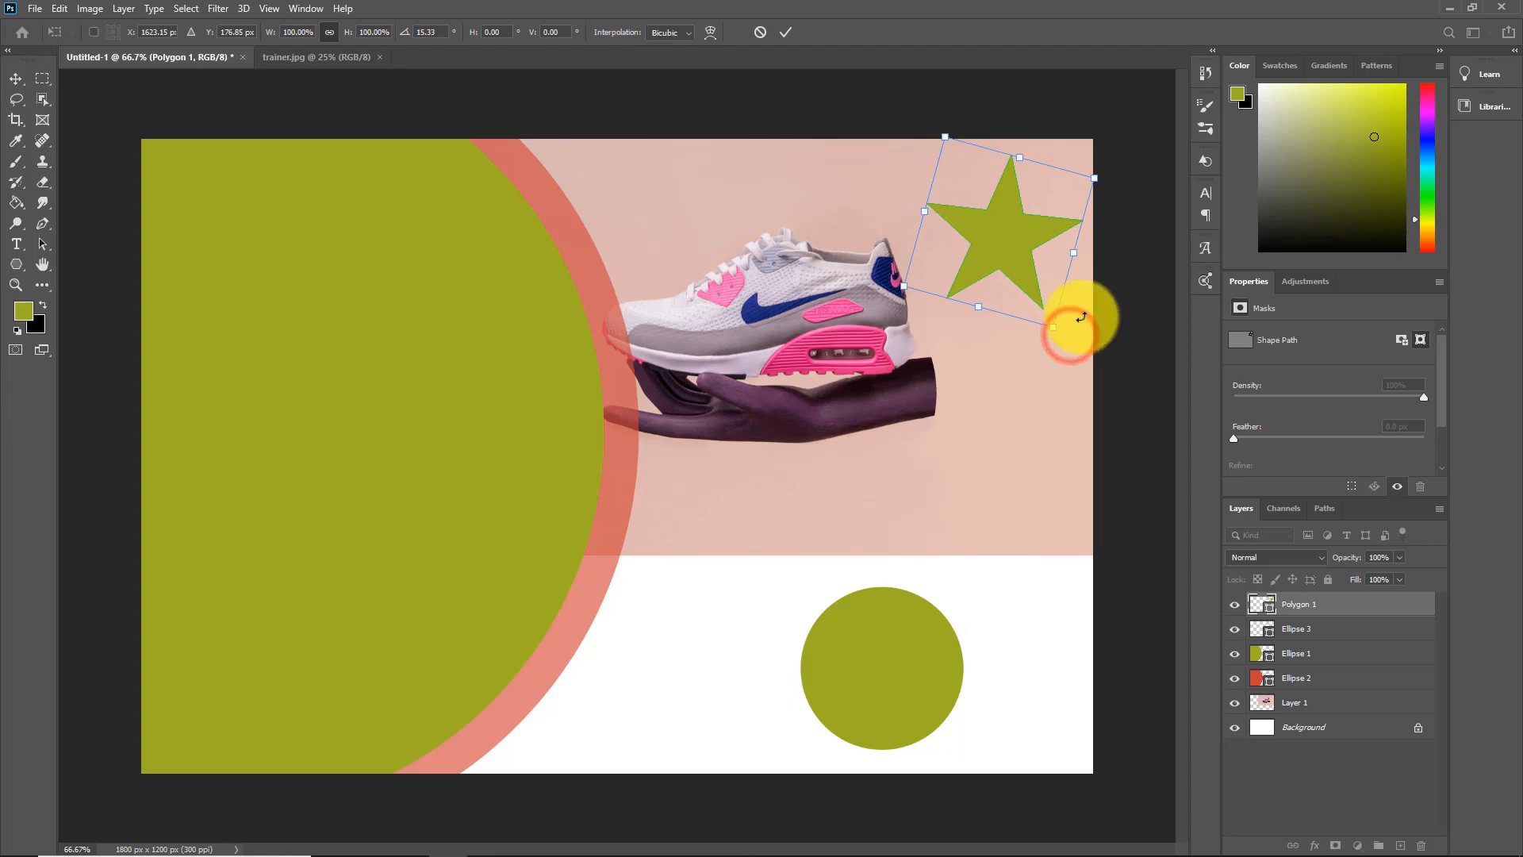
pyautogui.click(1076, 55)
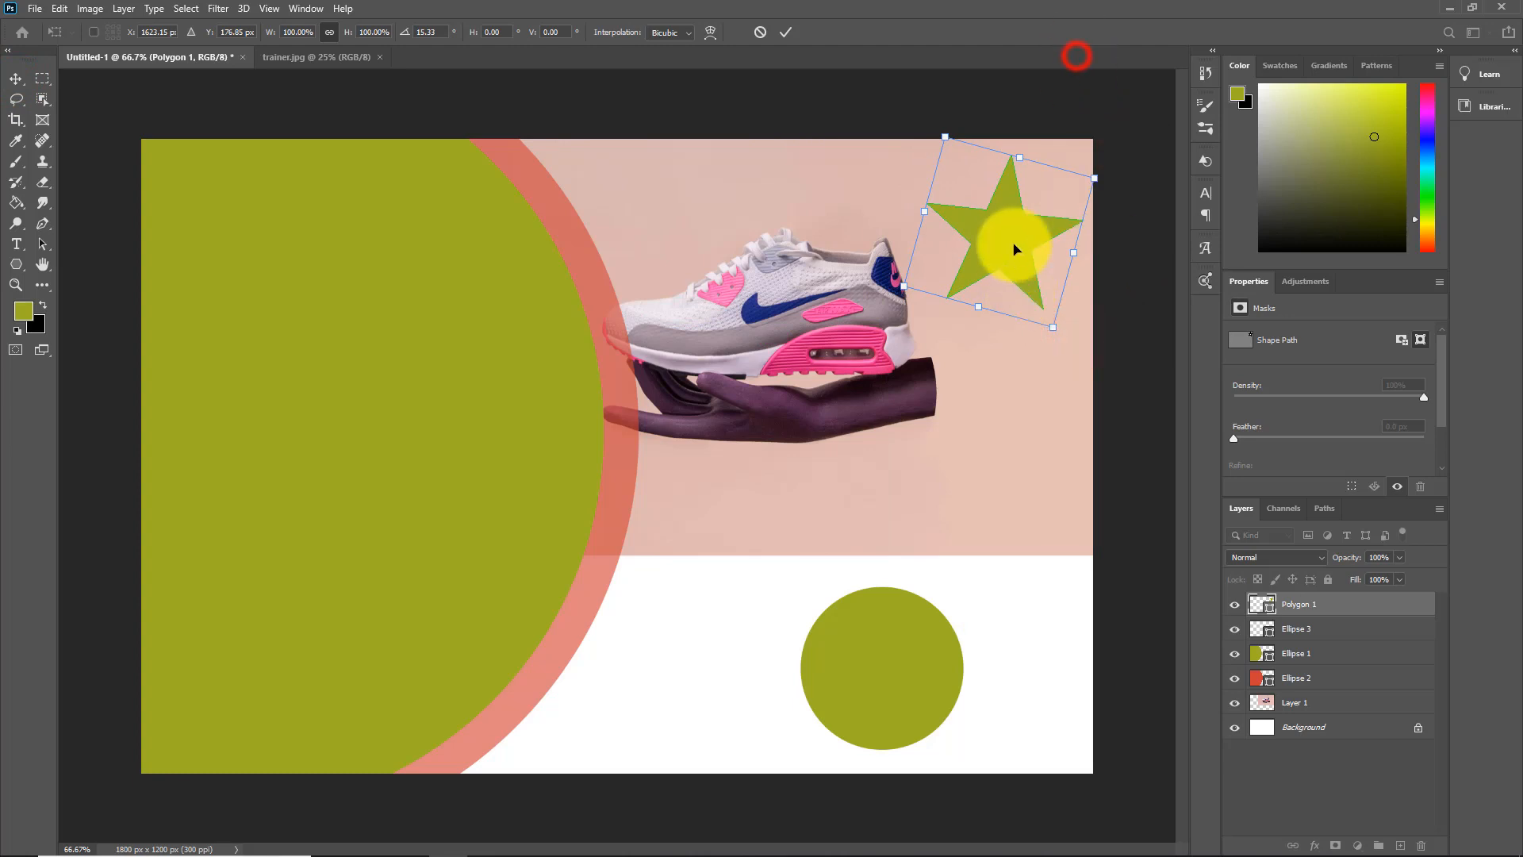
pyautogui.click(17, 265)
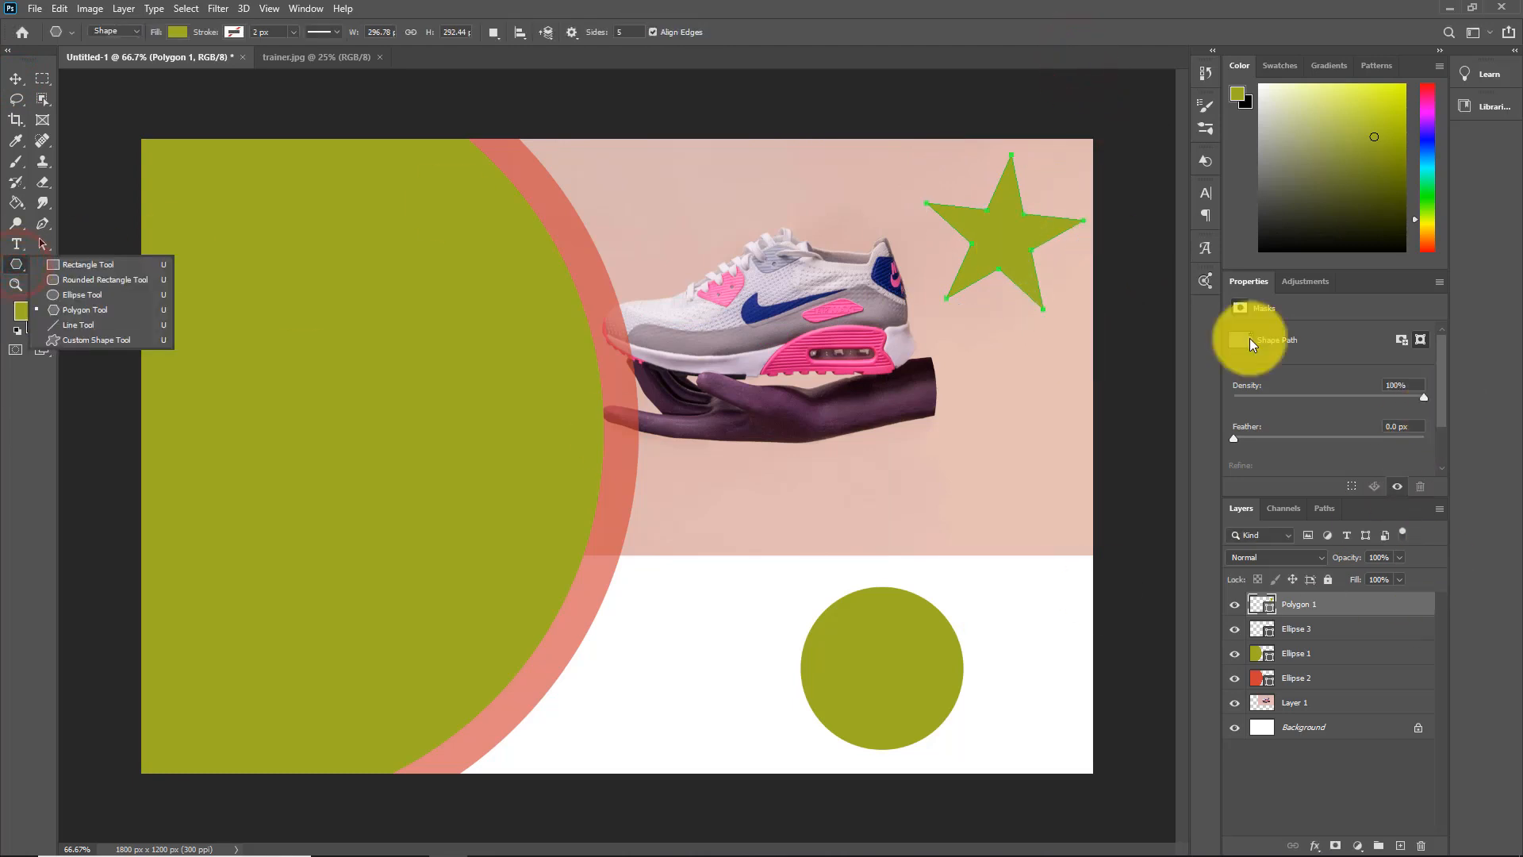
# Change the star's fill to white from the recently used colors
pyautogui.click(177, 32)
pyautogui.click(206, 117)
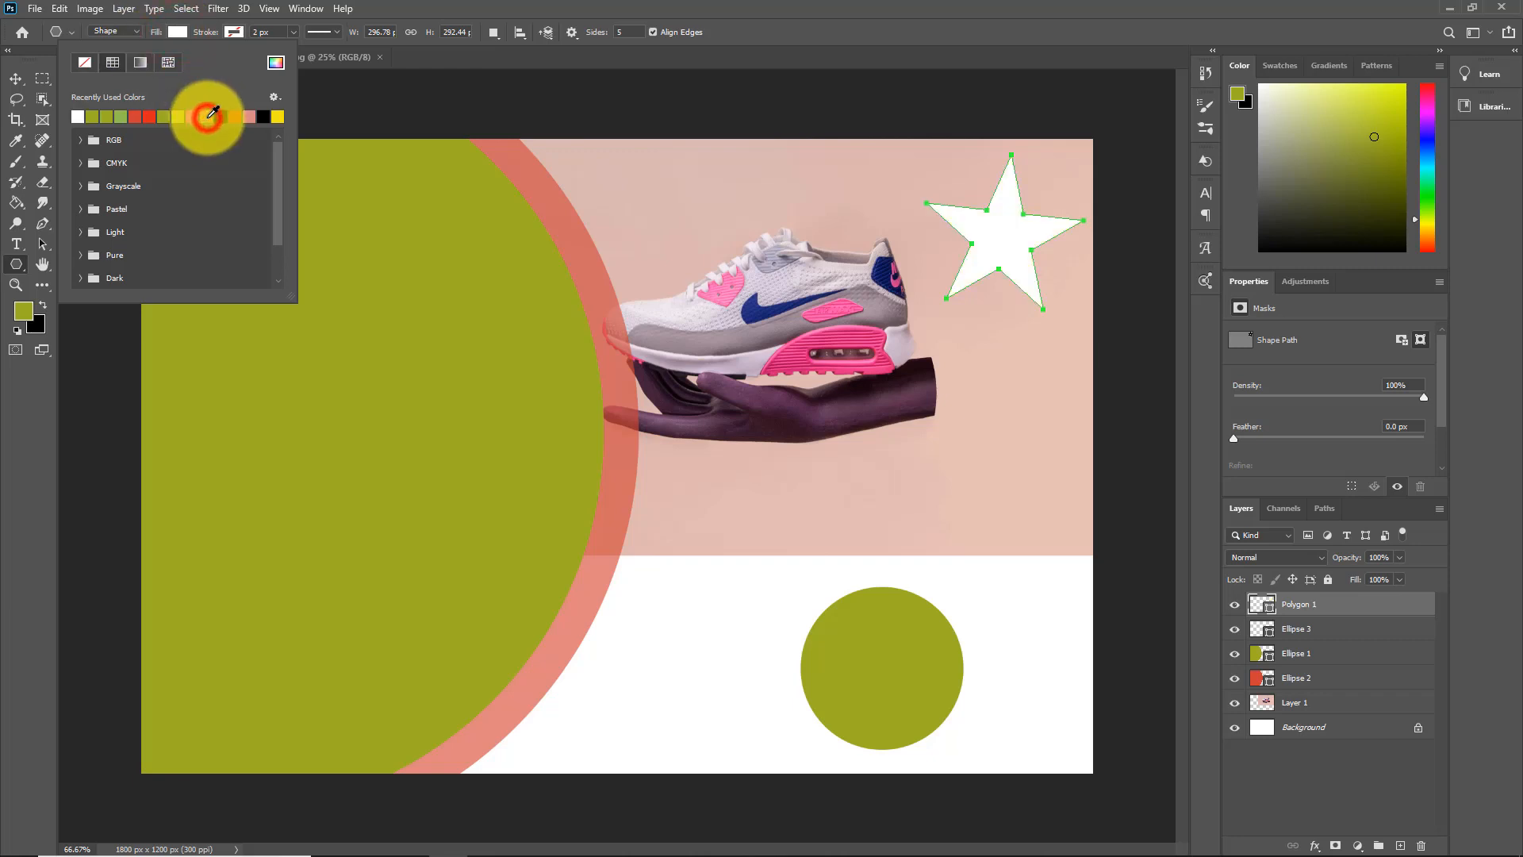
pyautogui.click(968, 41)
# Duplicate the Polygon 1 star layer in the same document as "Polygon 2"
pyautogui.rightClick(1308, 606)
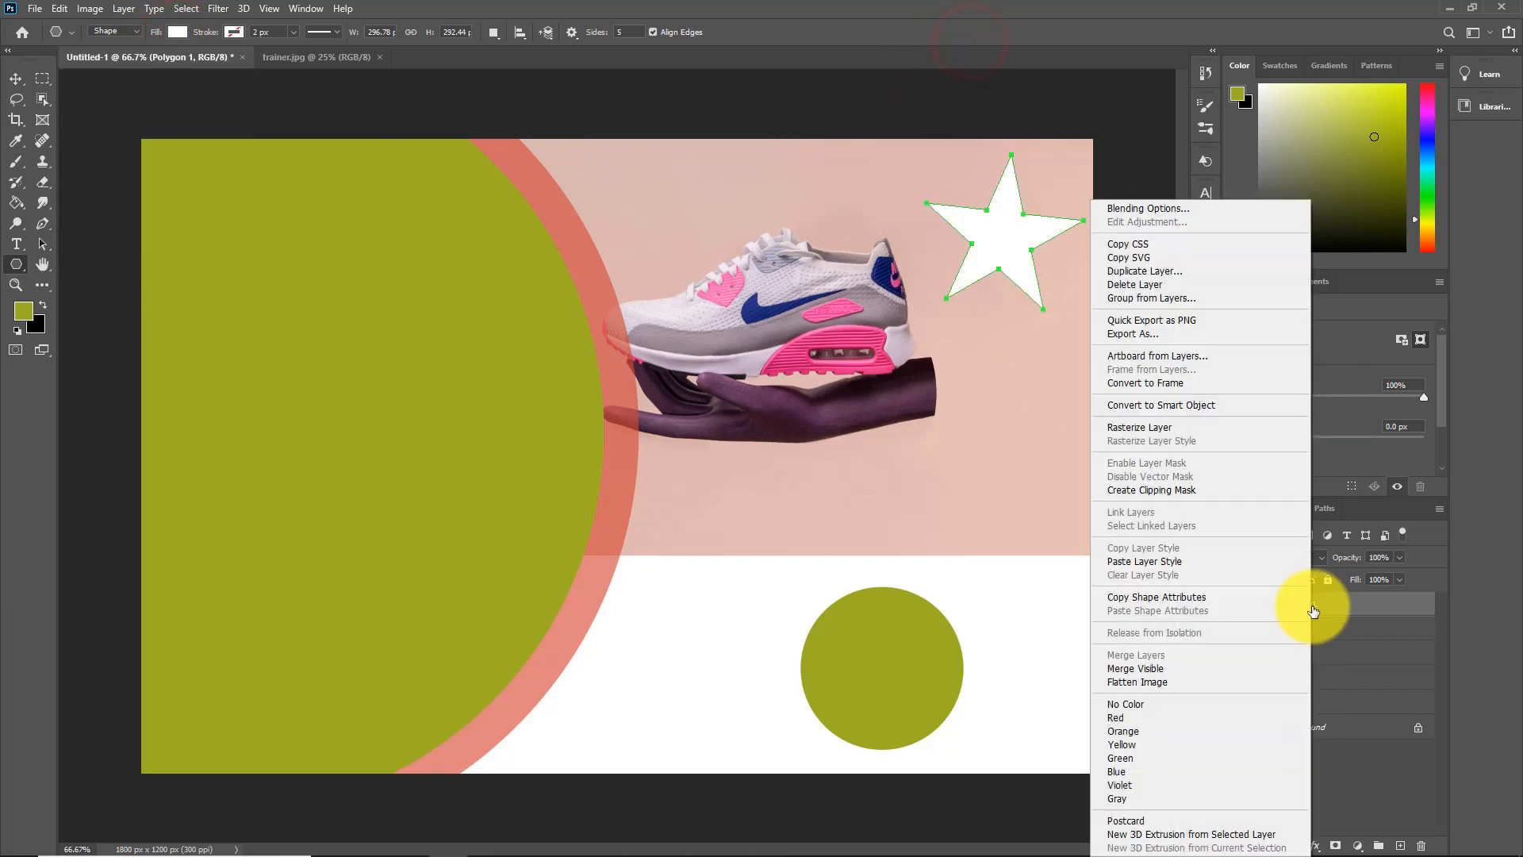
pyautogui.click(1155, 272)
pyautogui.write('Polygon')
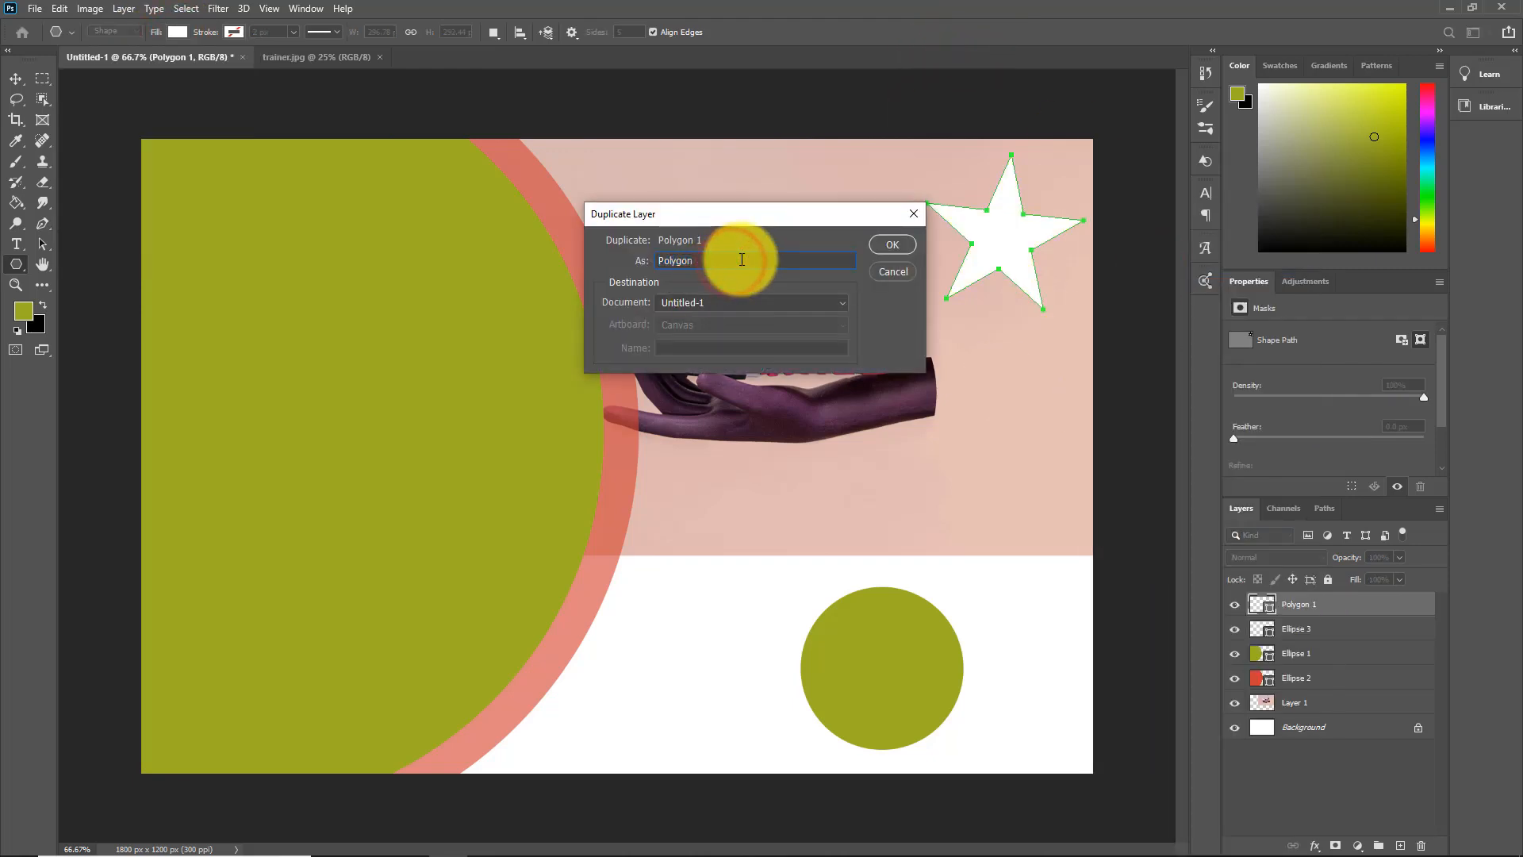
pyautogui.write(' 2')
pyautogui.click(892, 244)
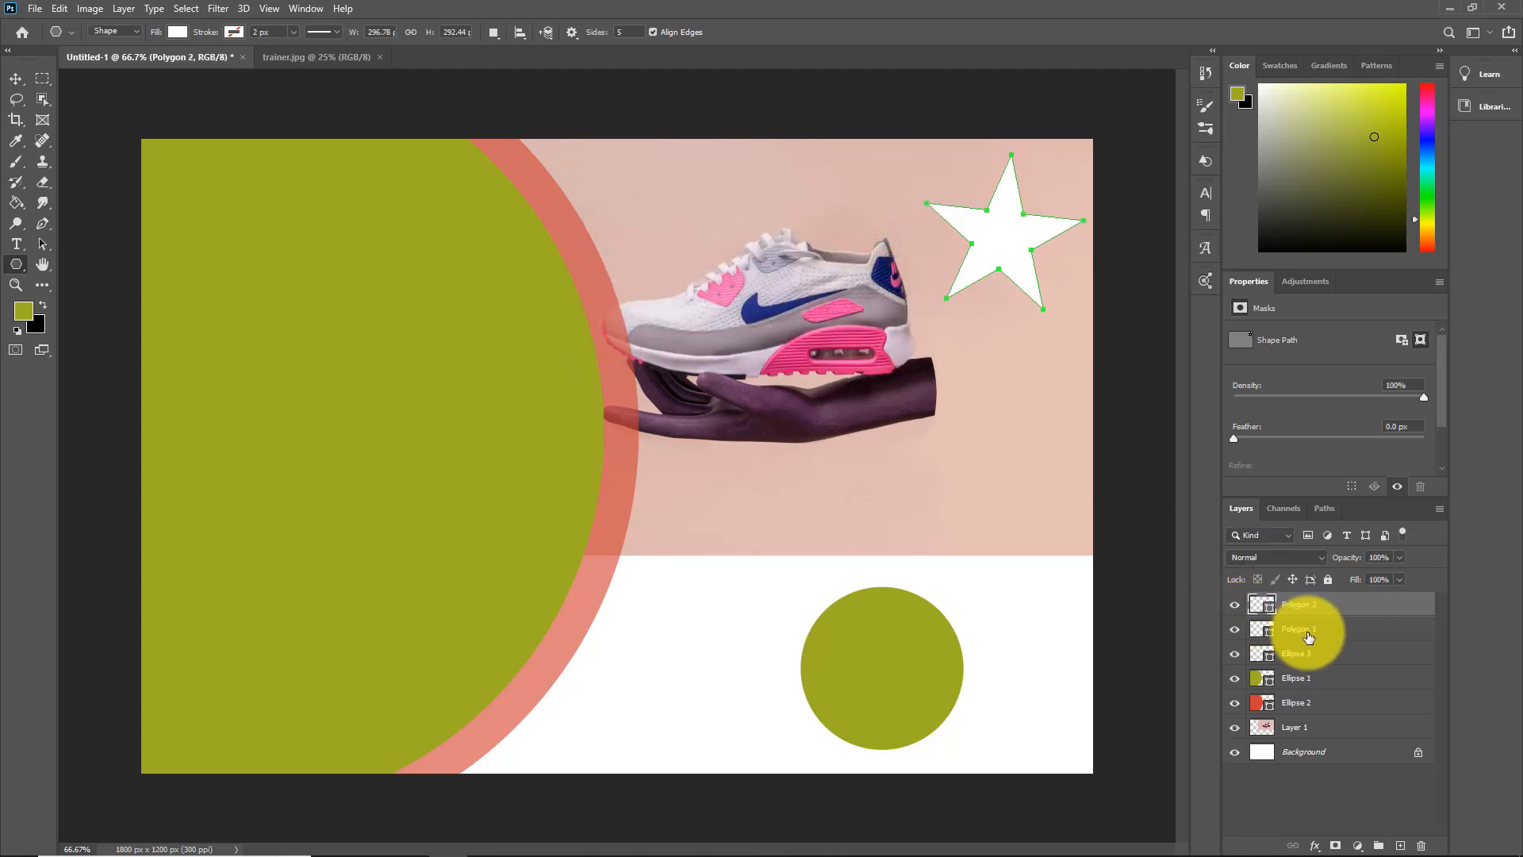
# Shrink the Polygon 2 star proportionally to about 63% and center it inside the Polygon 1 star
pyautogui.click(15, 79)
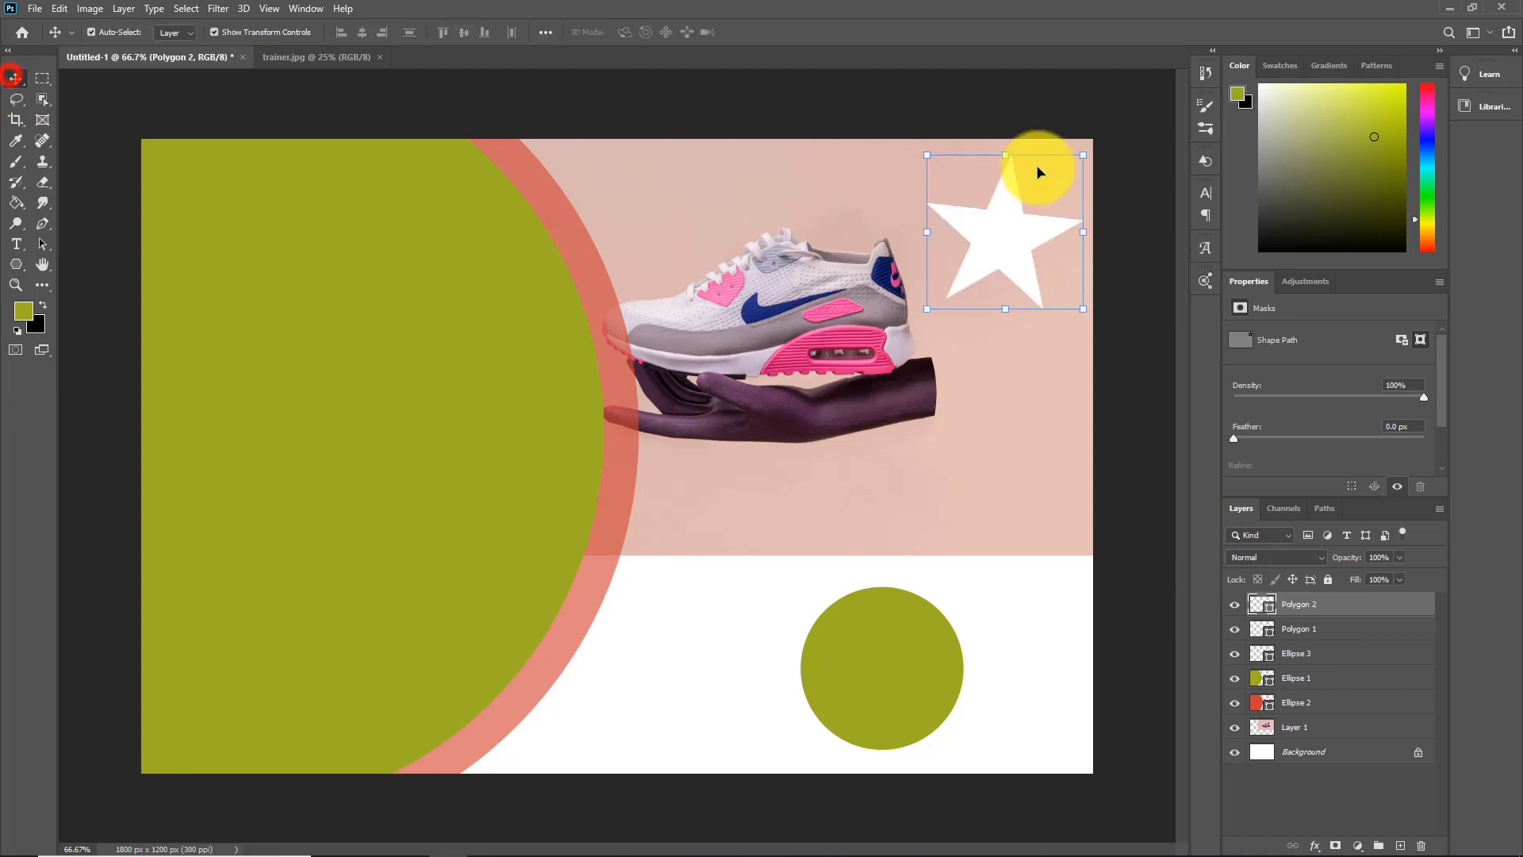
pyautogui.moveTo(1004, 153); pyautogui.dragTo(1013, 214)
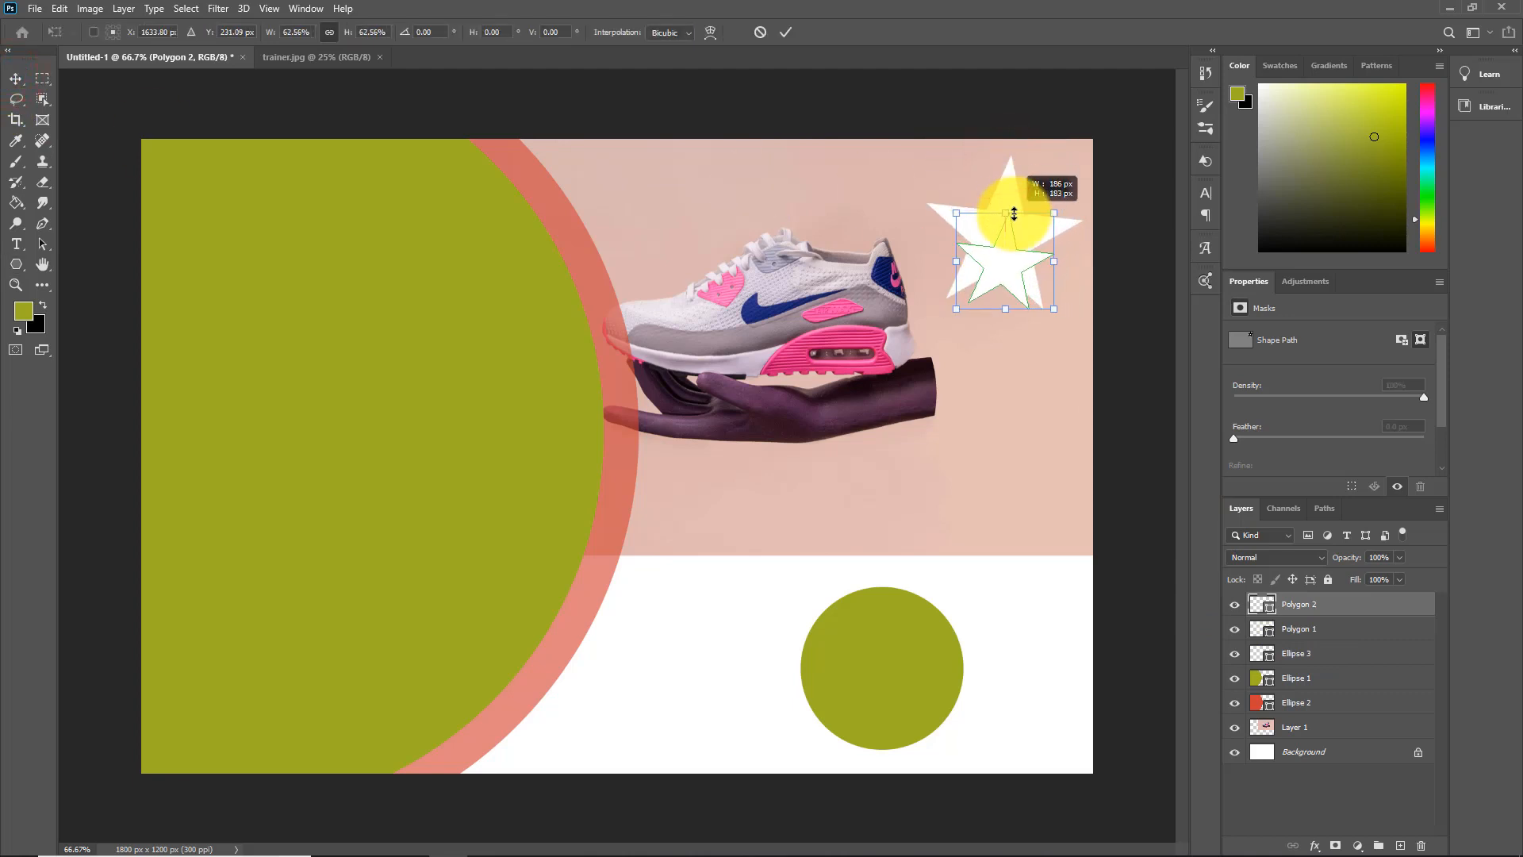
pyautogui.moveTo(1004, 270); pyautogui.dragTo(1005, 242)
# Lower the opacity of the Polygon 1 star layer to 53%
pyautogui.click(1308, 628)
pyautogui.moveTo(1358, 558); pyautogui.dragTo(1353, 562)
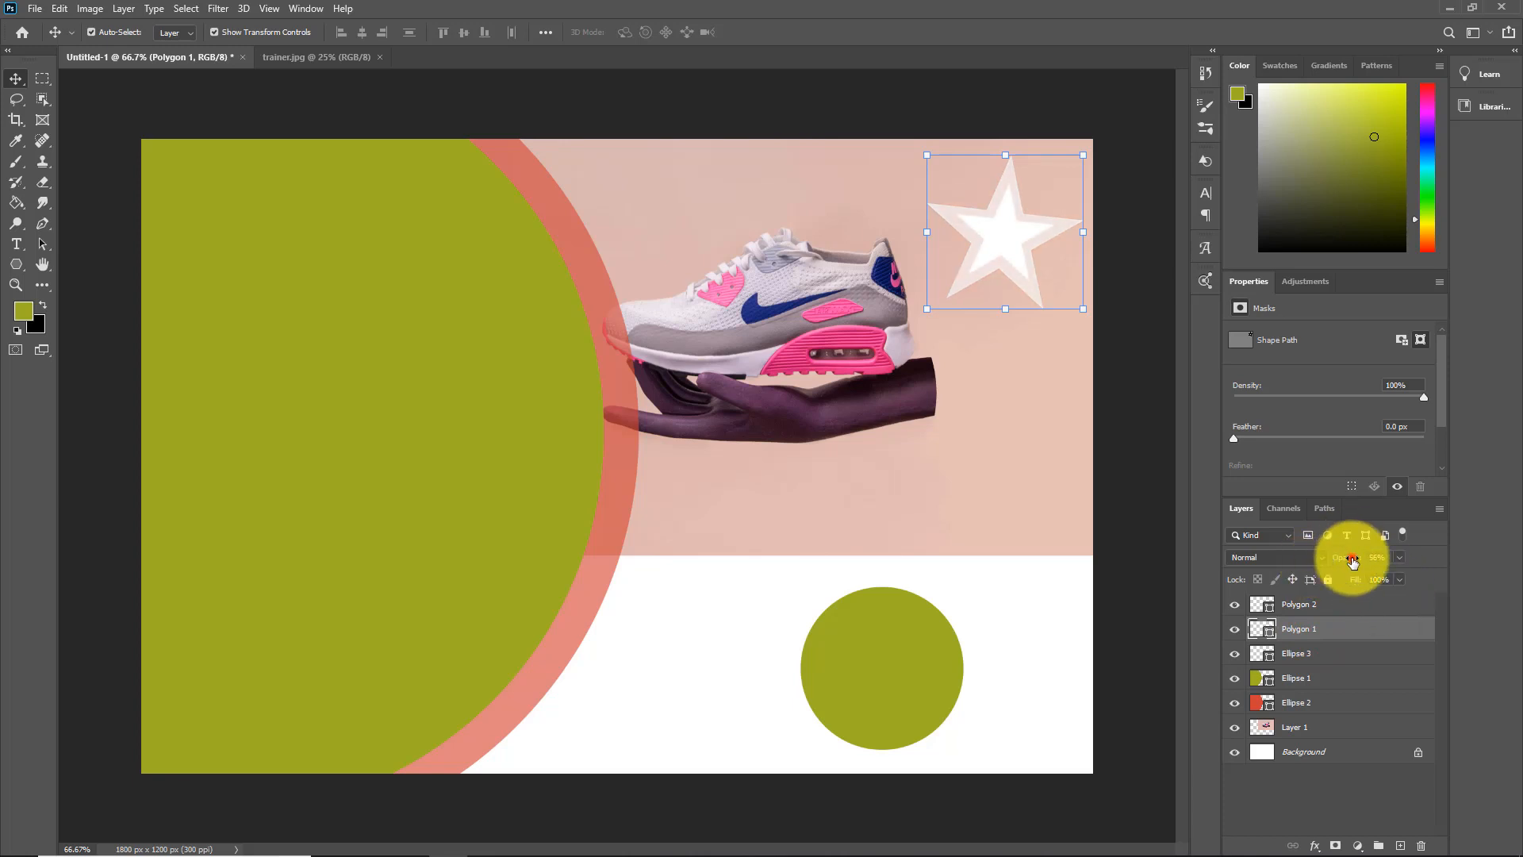
pyautogui.moveTo(1350, 555); pyautogui.dragTo(1350, 561)
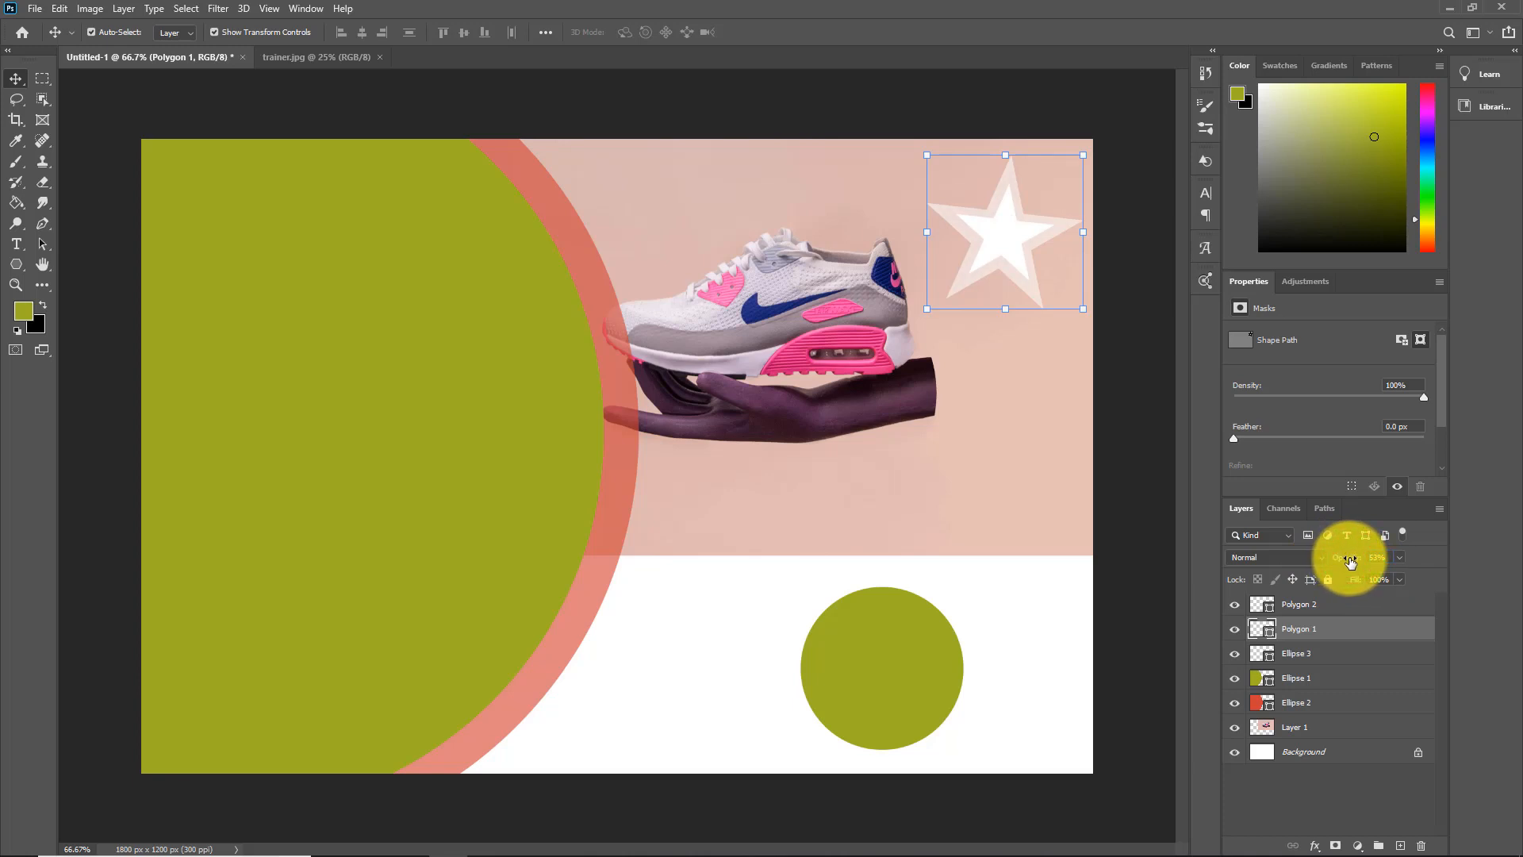
# Scale the Polygon 2 star to about 81% and the Polygon 1 star to about 90%, keeping the two centered on each other
pyautogui.click(1009, 227)
pyautogui.moveTo(1004, 183); pyautogui.dragTo(1004, 201)
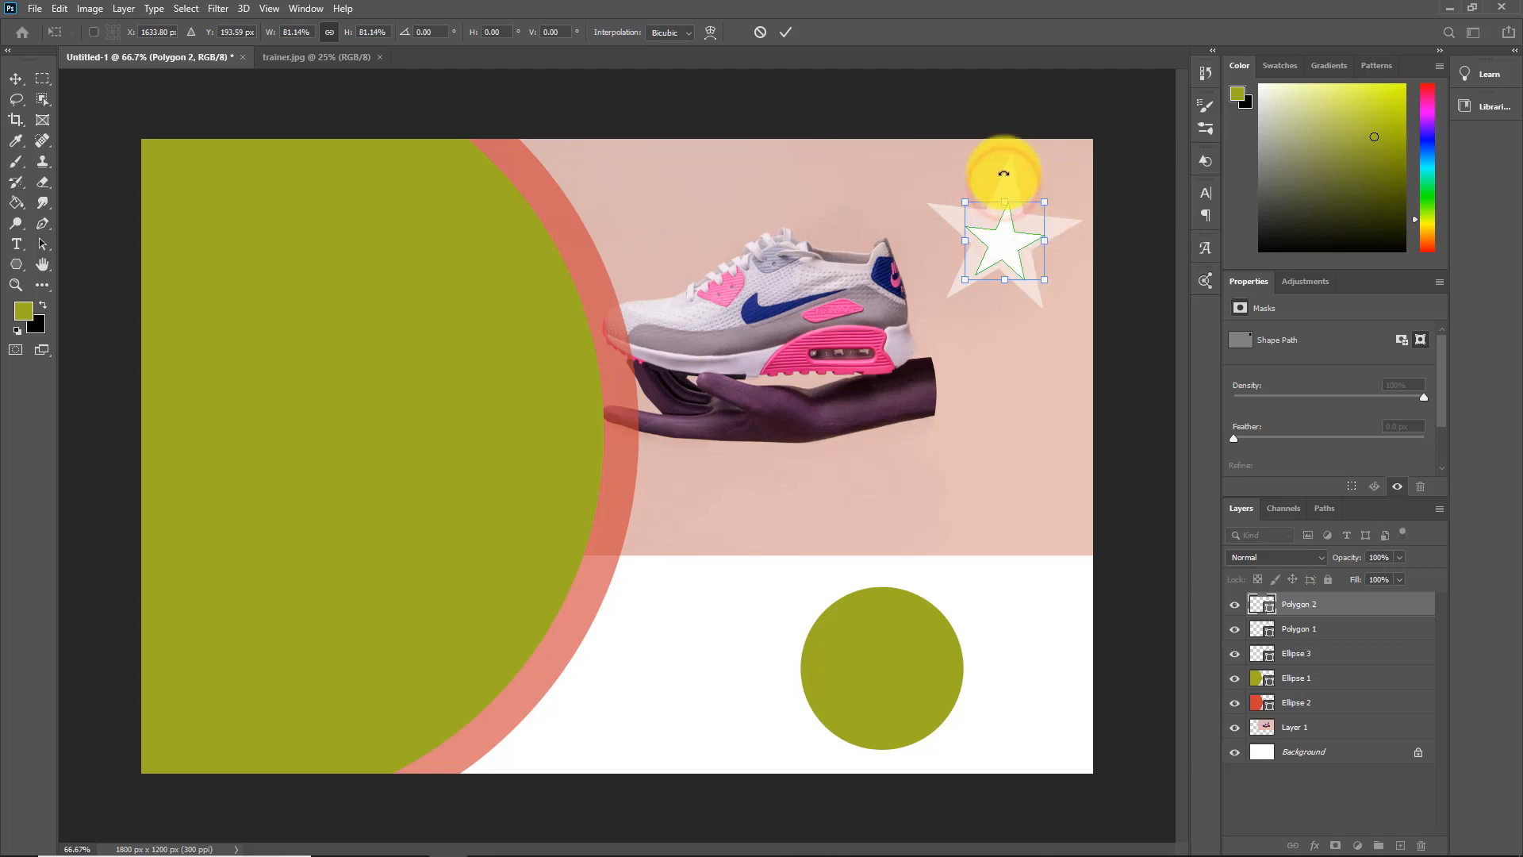
pyautogui.click(1298, 629)
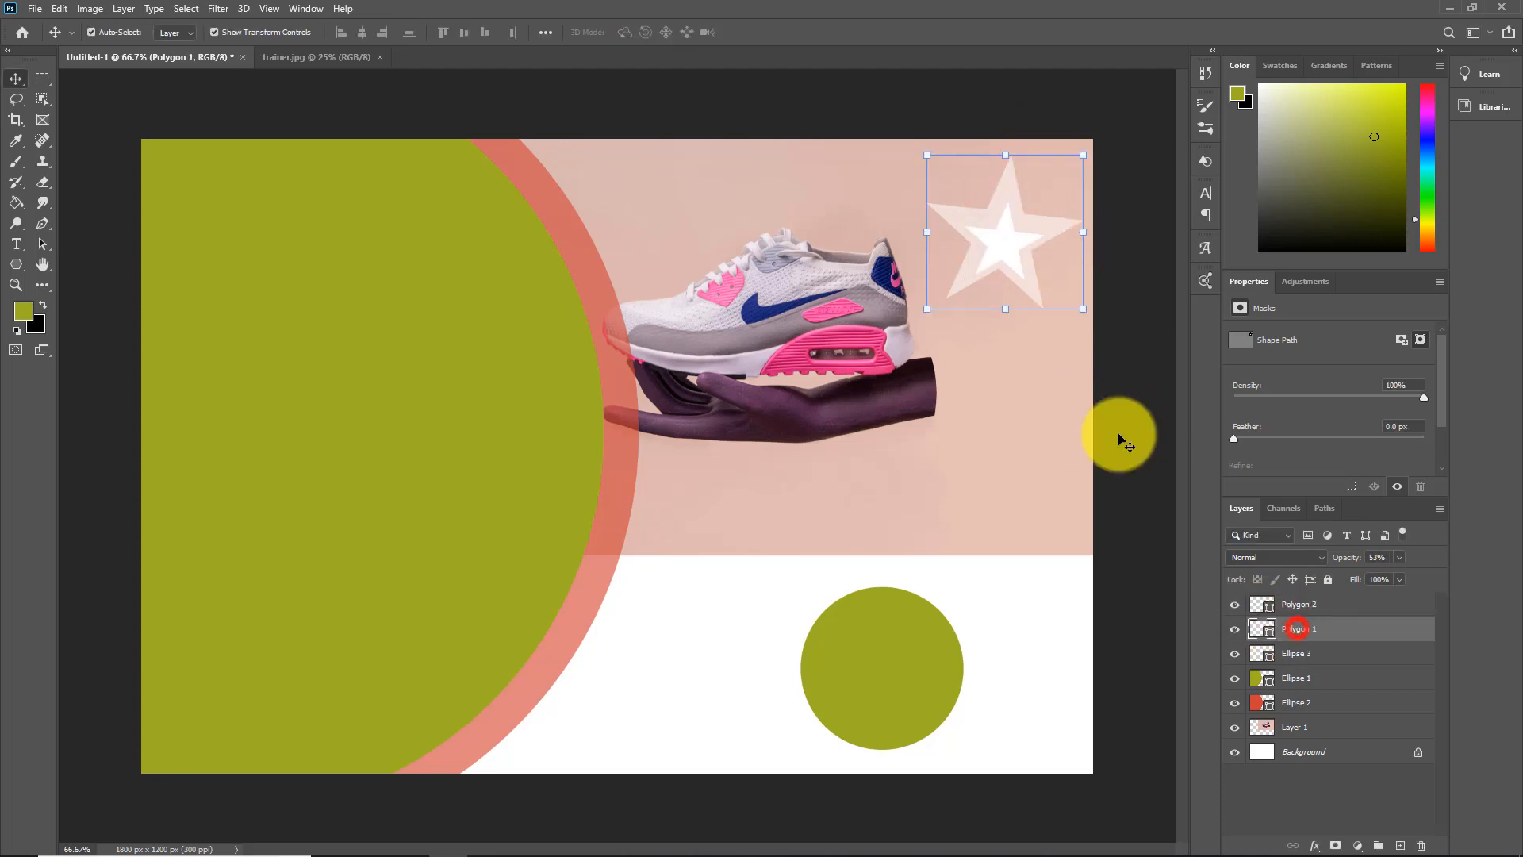
pyautogui.moveTo(1011, 188); pyautogui.dragTo(1009, 179)
pyautogui.moveTo(1002, 306); pyautogui.dragTo(1010, 299)
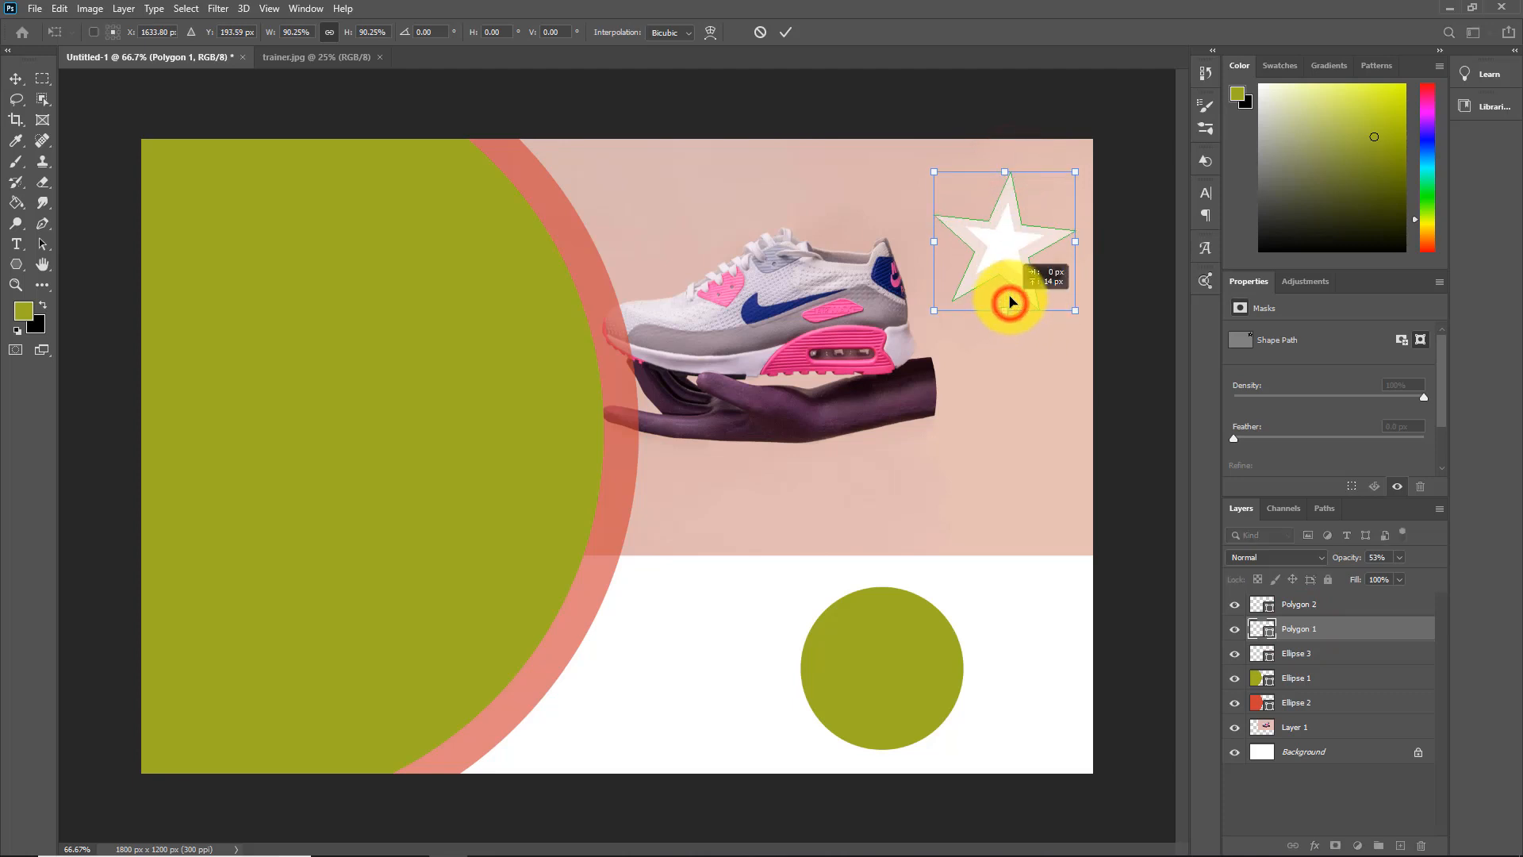
pyautogui.click(1358, 753)
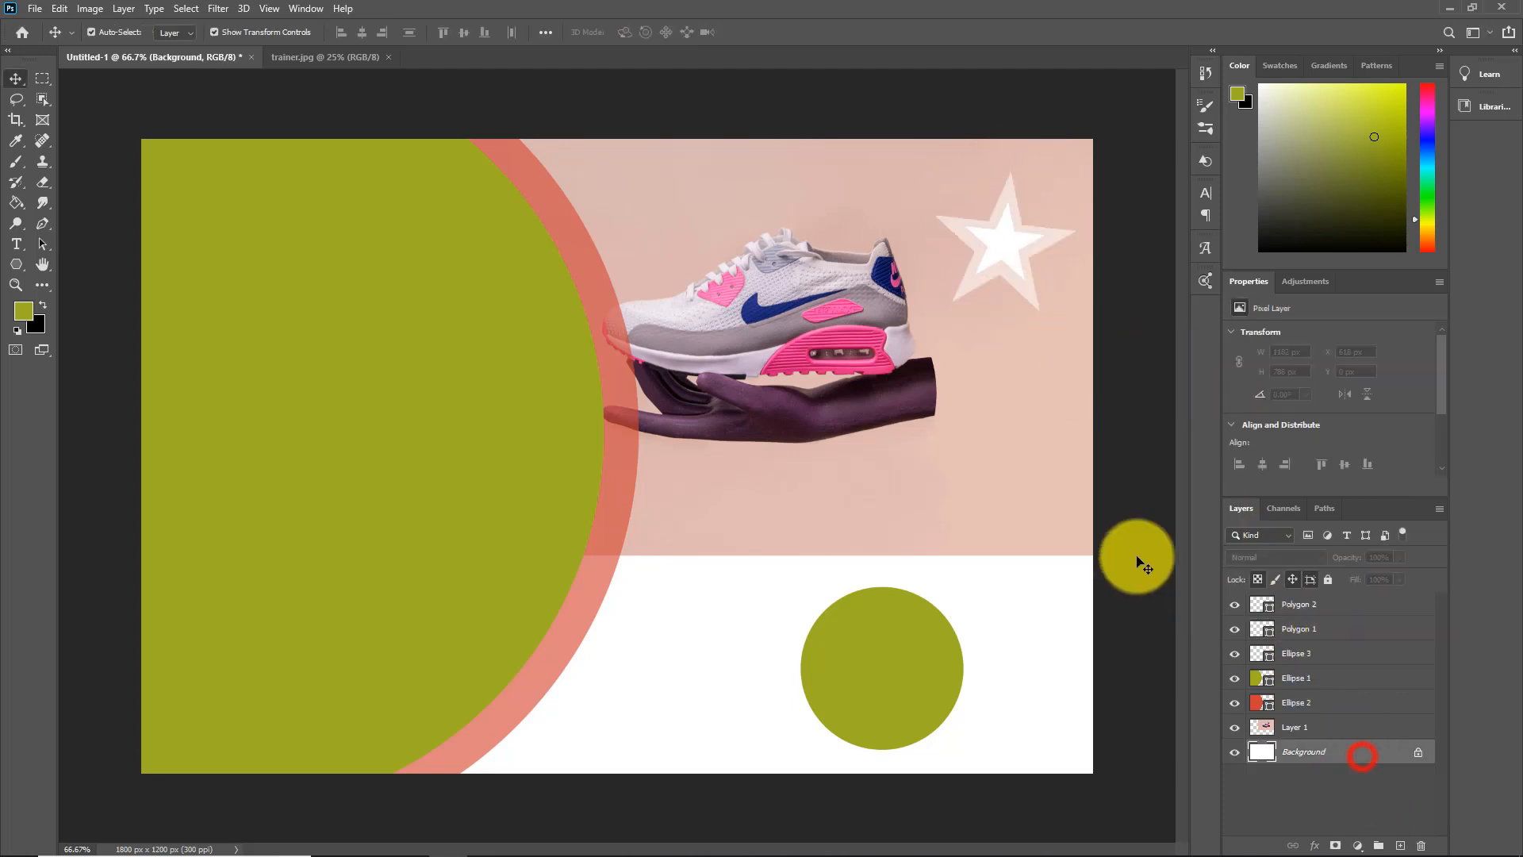
# Shrink the outer star a little more, scale the inner star to about 83%, and center it inside the outer one
pyautogui.click(1004, 203)
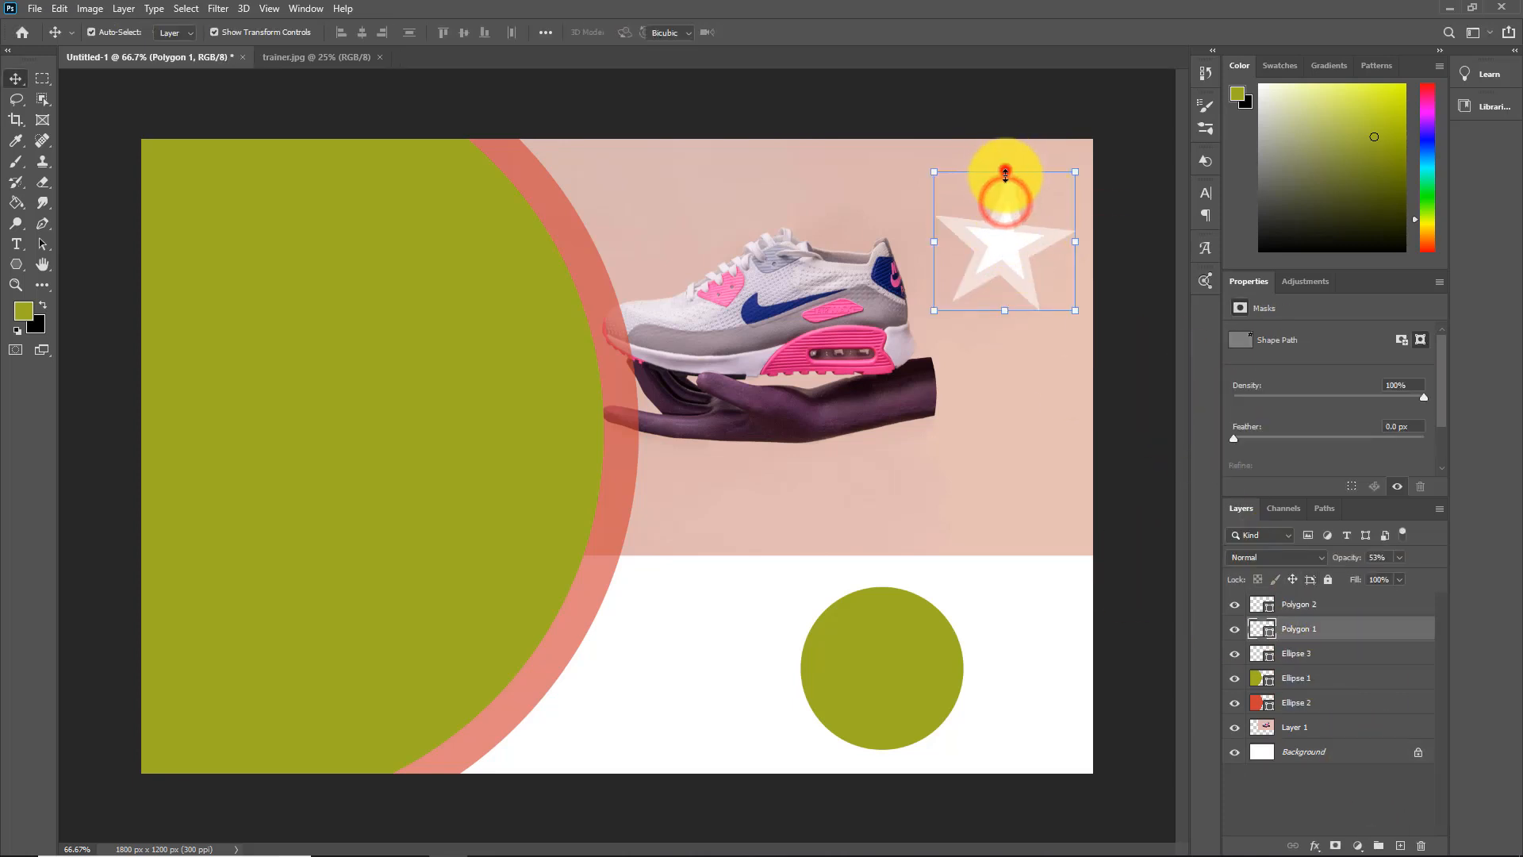
pyautogui.moveTo(1005, 172); pyautogui.dragTo(1005, 215)
pyautogui.click(1006, 251)
pyautogui.click(1303, 603)
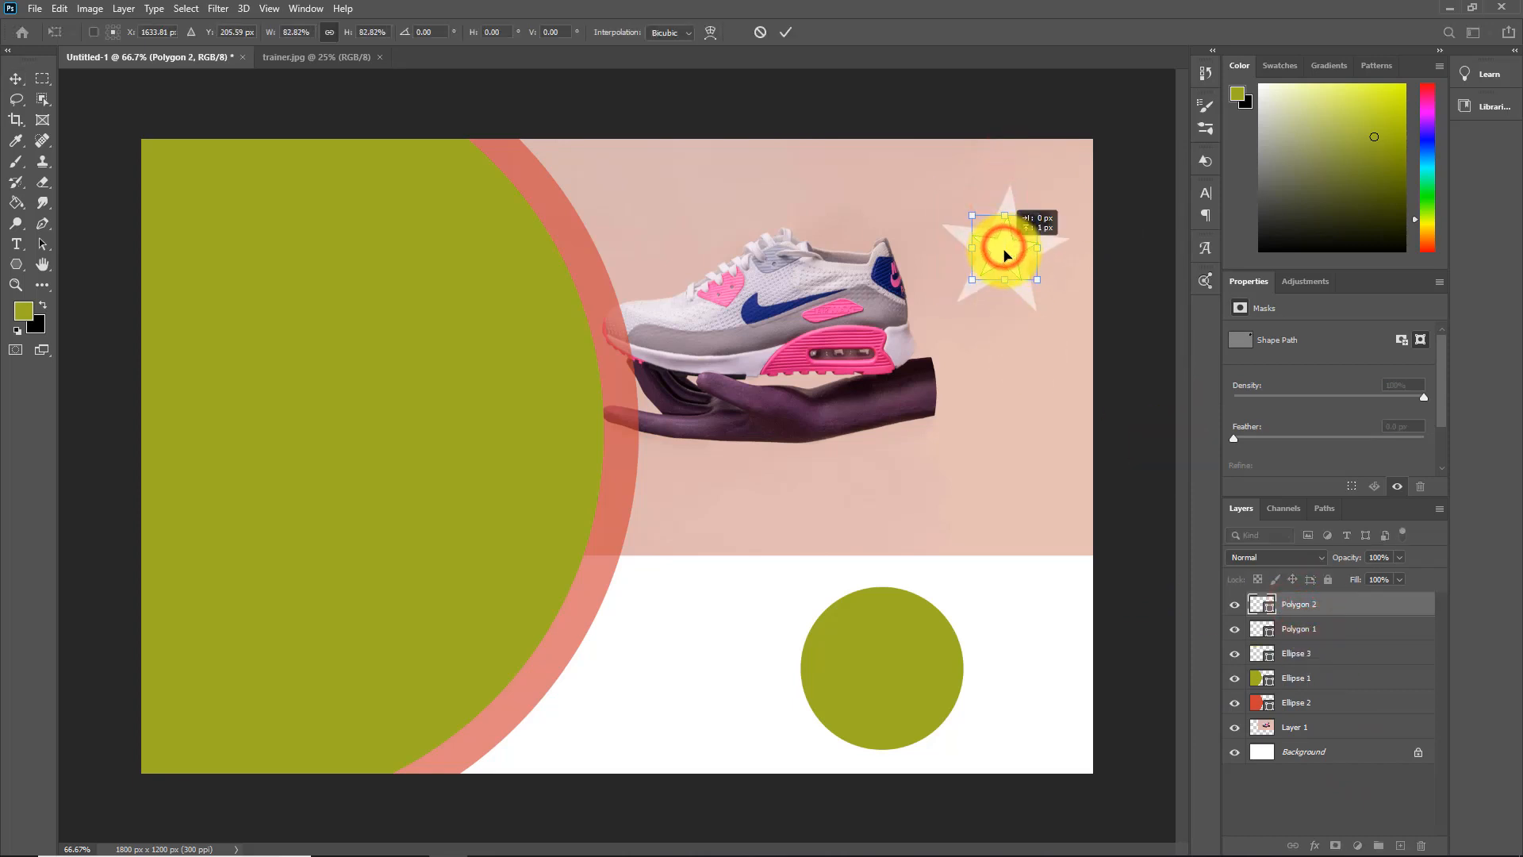
pyautogui.click(1316, 747)
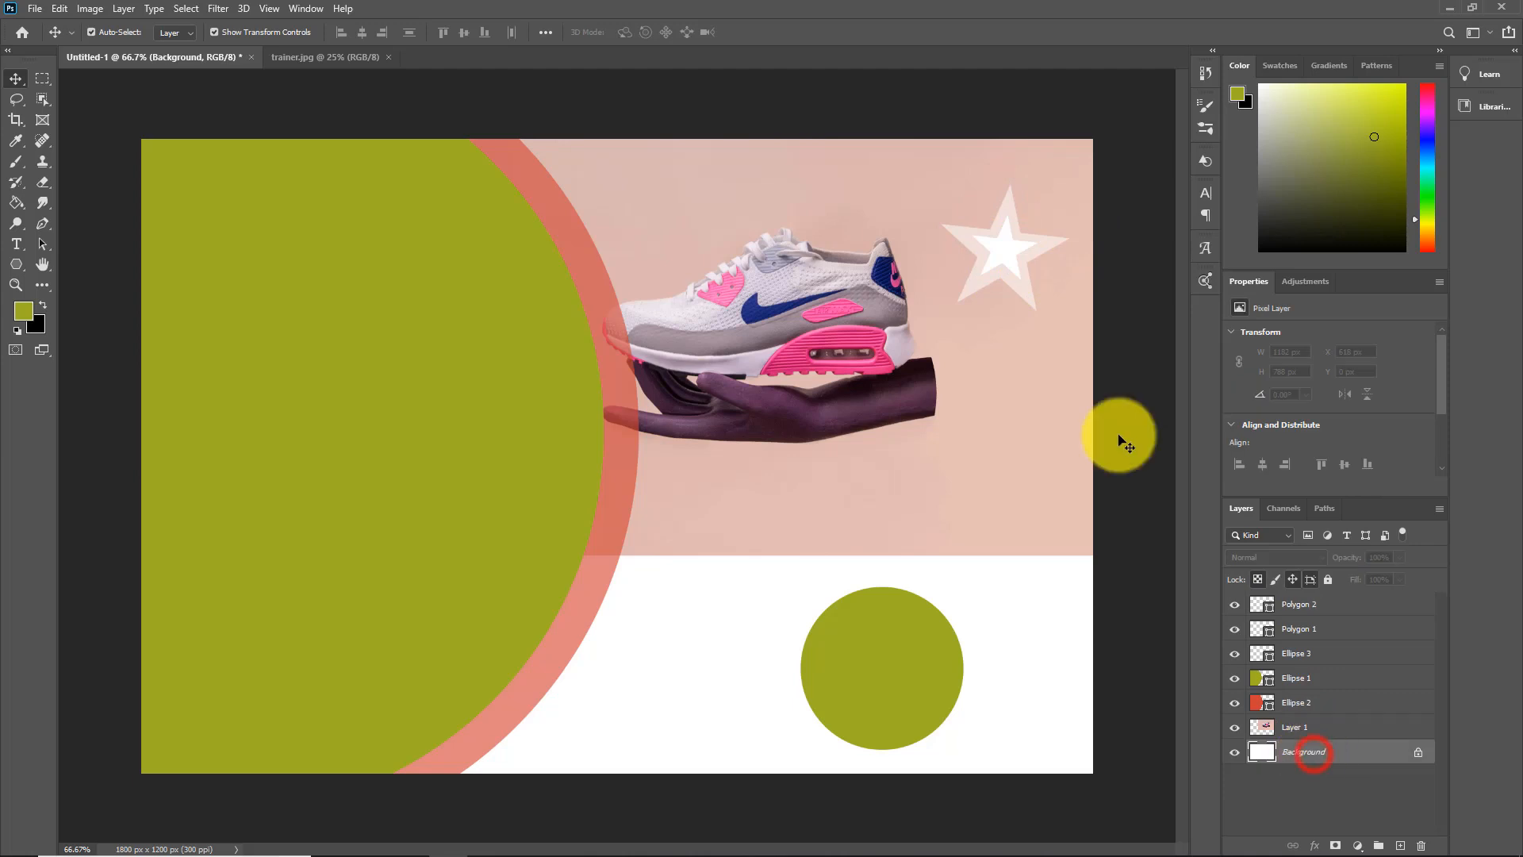
# Scale the Polygon 1 outer star to about 97% and deselect it
pyautogui.click(1006, 230)
pyautogui.moveTo(1005, 180); pyautogui.dragTo(1004, 185)
pyautogui.click(1317, 750)
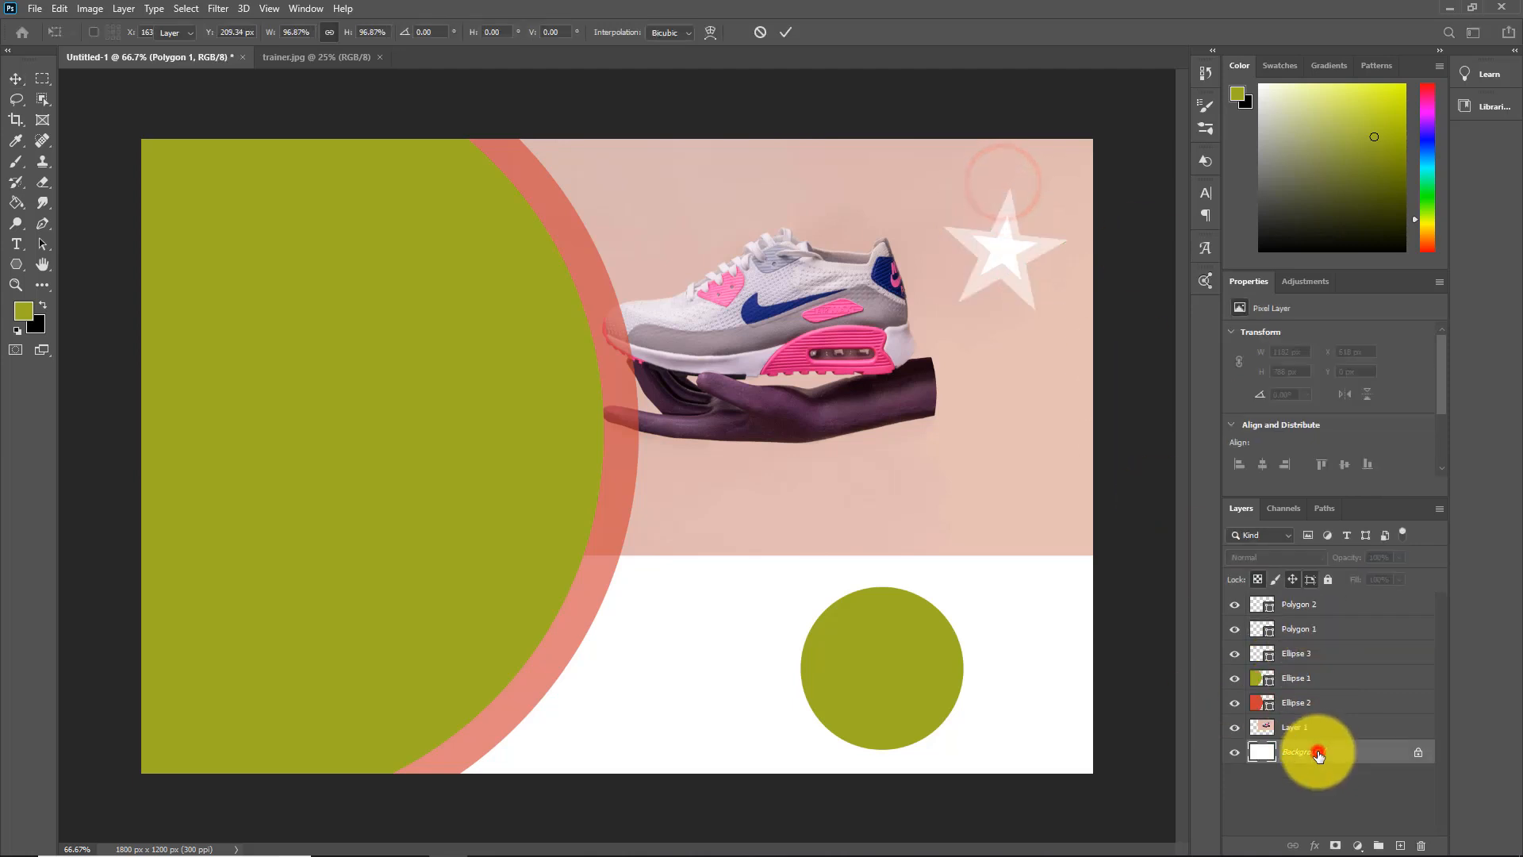
# Move both the inner and outer stars up about 54 px toward the photo's top edge and deselect them
pyautogui.click(1007, 204)
pyautogui.click(1034, 271)
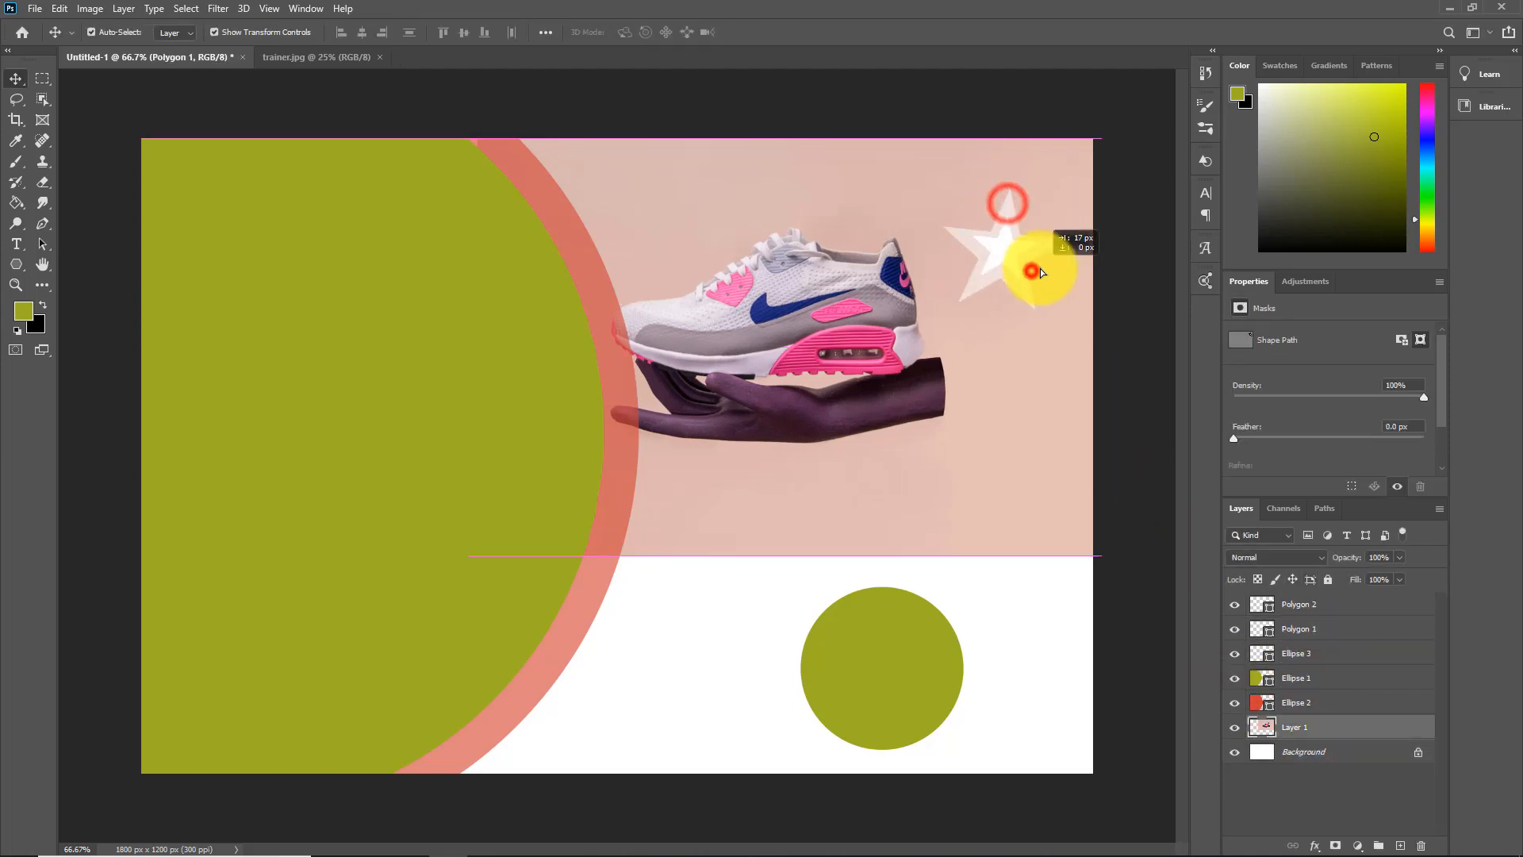
pyautogui.click(1295, 608)
pyautogui.moveTo(1022, 276); pyautogui.dragTo(1026, 249)
pyautogui.click(993, 264)
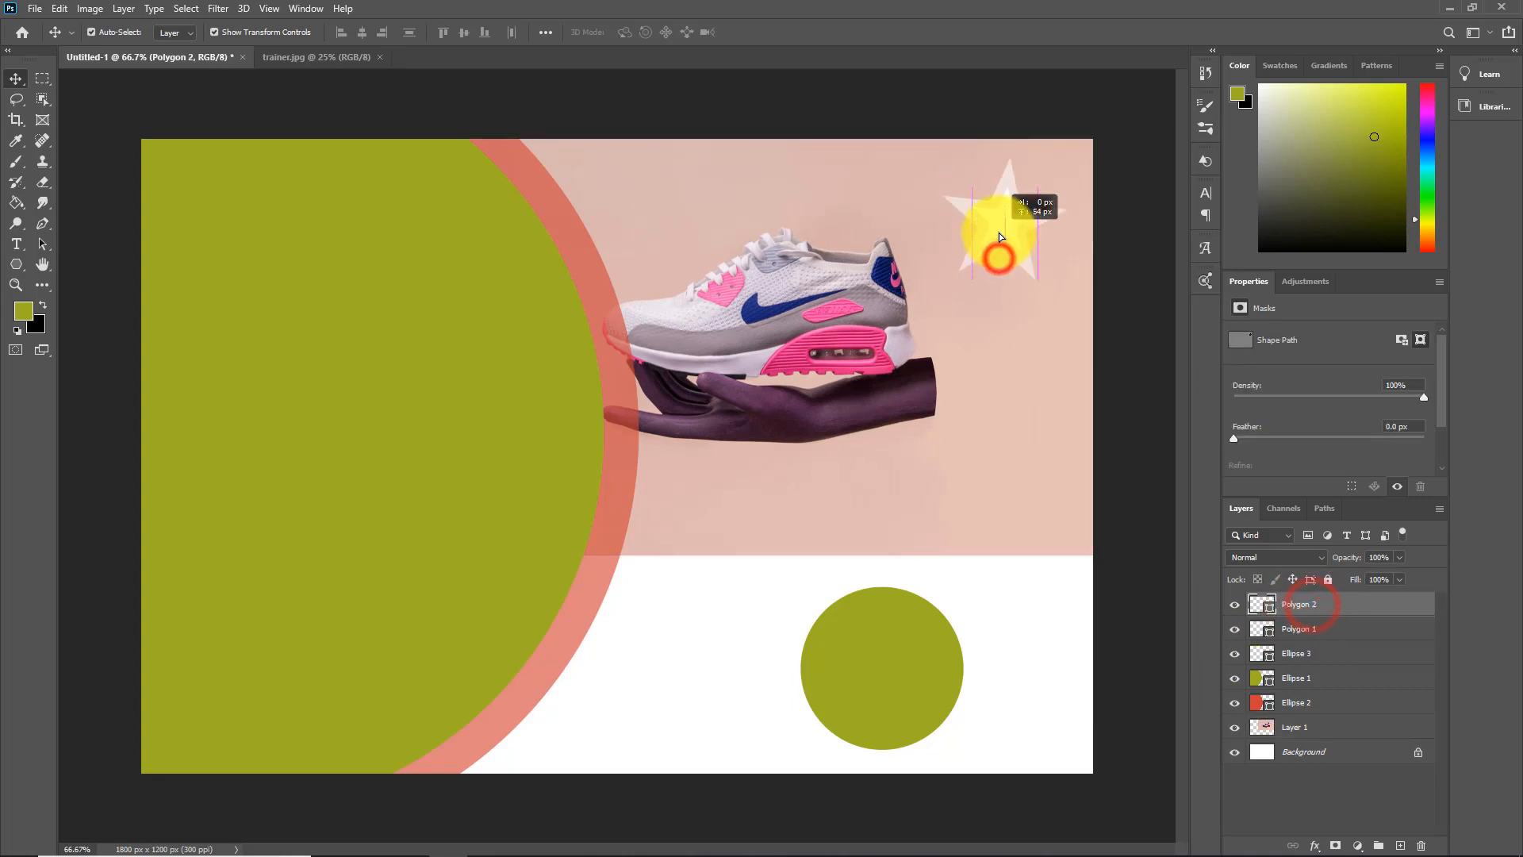
pyautogui.click(1115, 299)
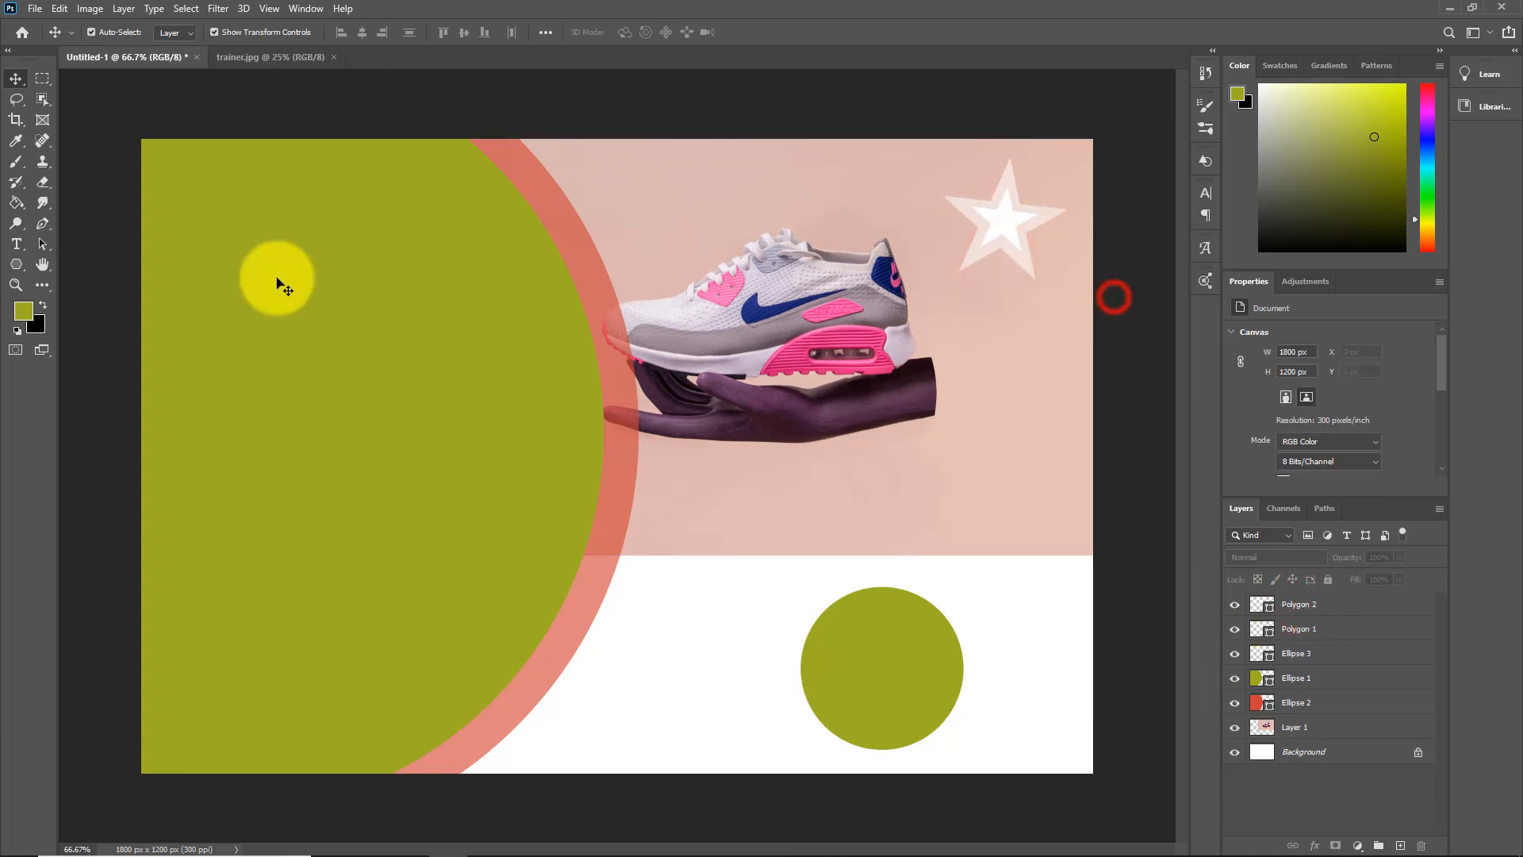
# Set the Type tool's text color to white (#ffffff)
pyautogui.click(16, 244)
pyautogui.click(82, 248)
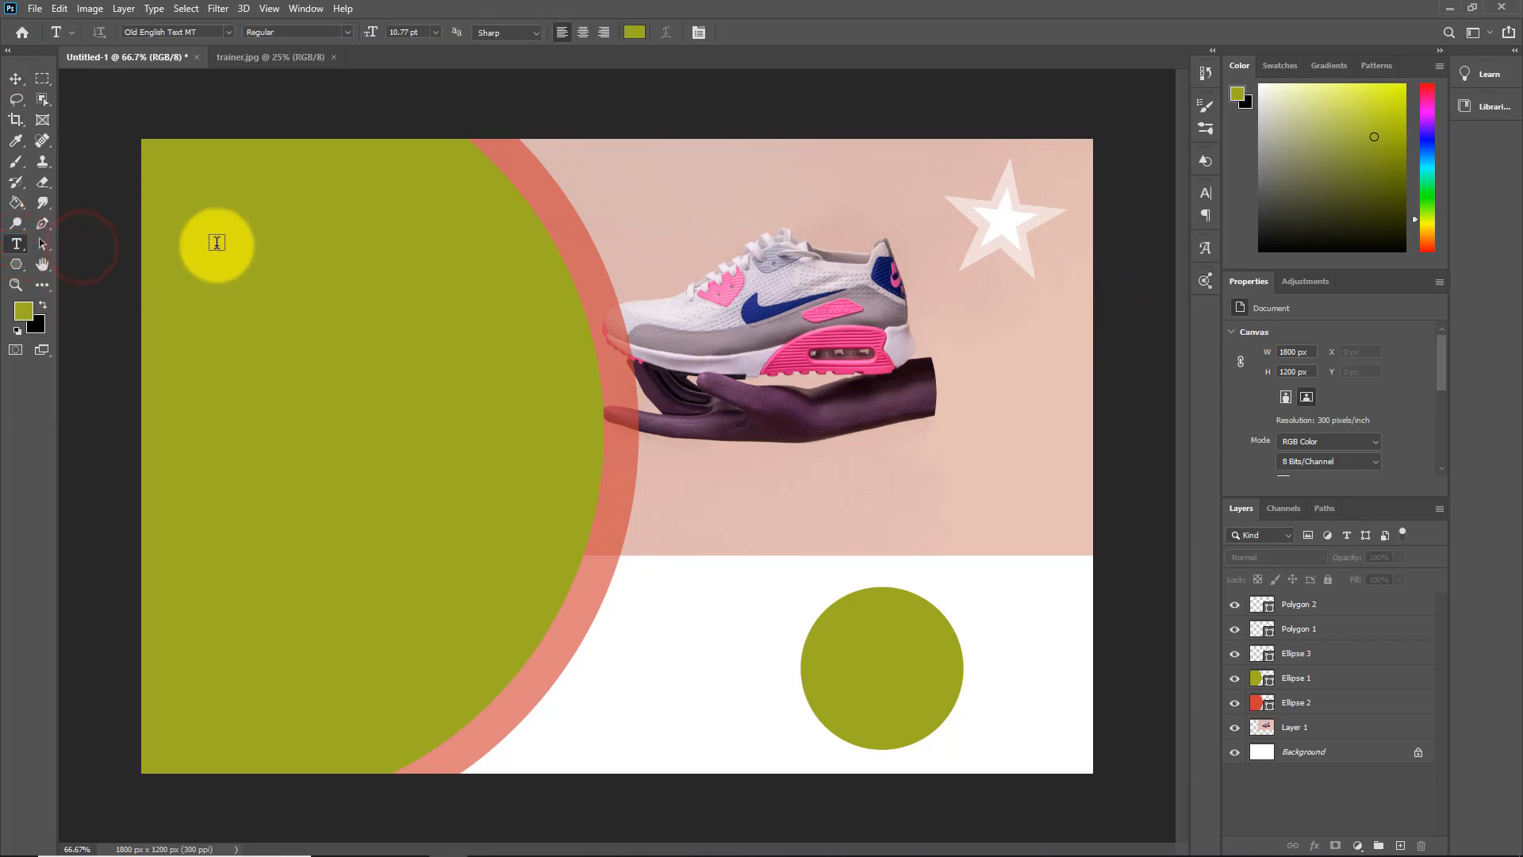
pyautogui.click(635, 32)
pyautogui.moveTo(1223, 392); pyautogui.dragTo(1066, 327)
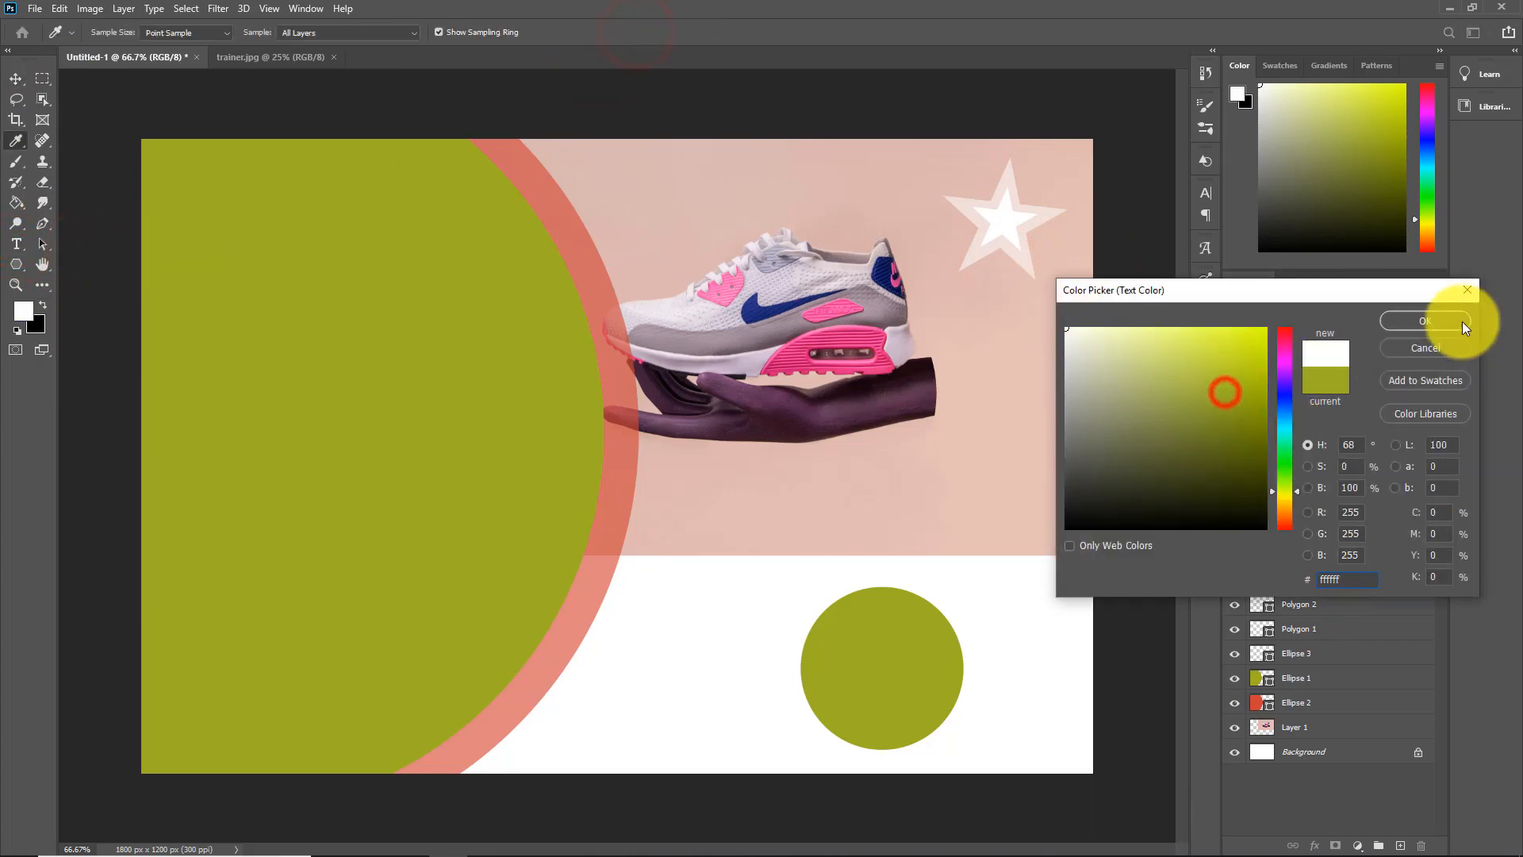
pyautogui.click(1425, 320)
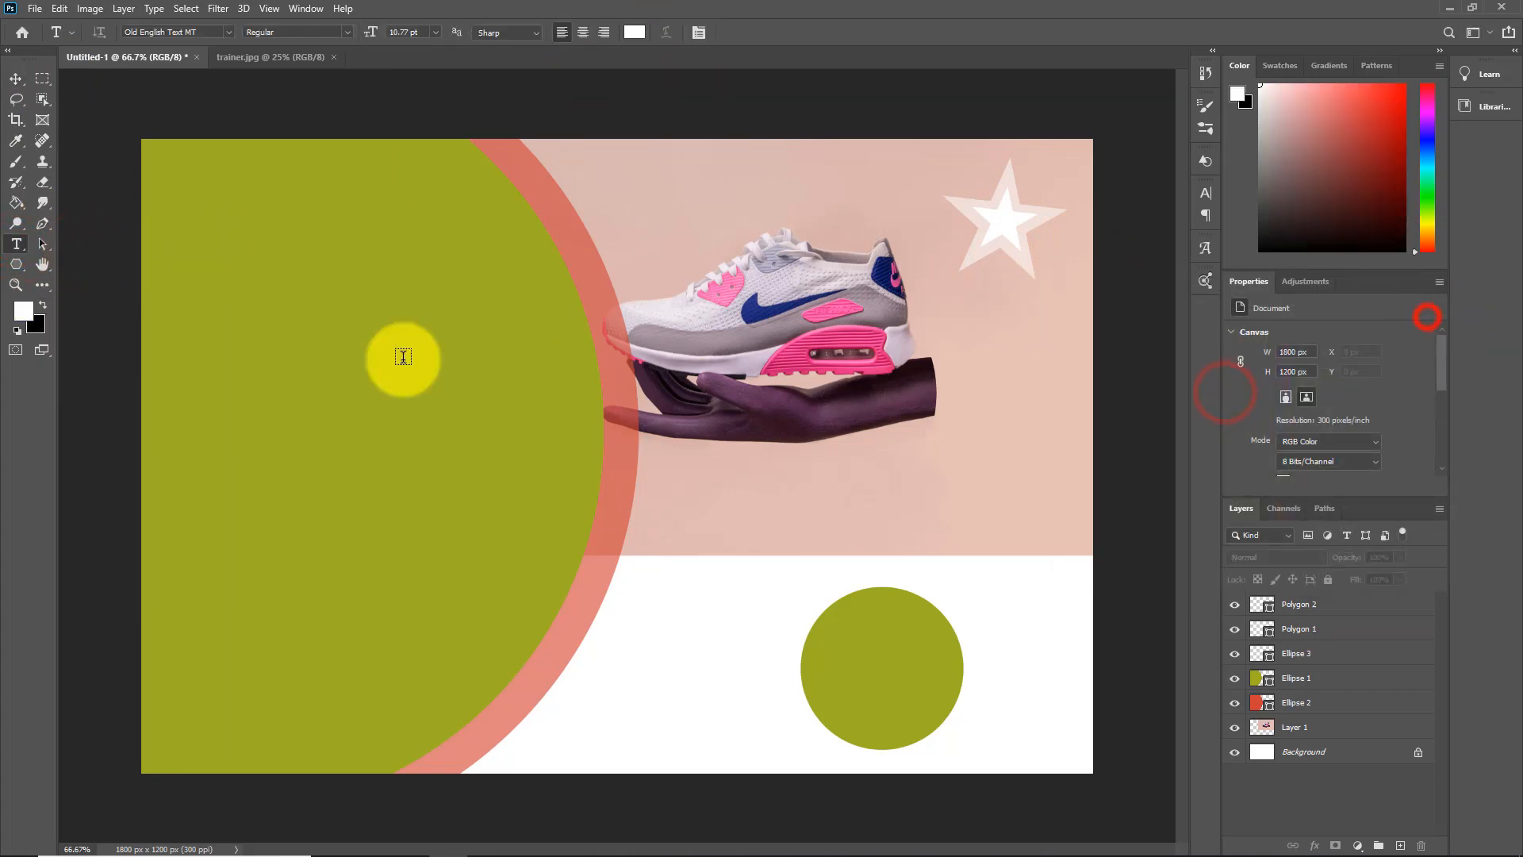
# Add a text line in Montserrat Bold near the top of the green circle reading "Edna Sport"
pyautogui.click(195, 240)
pyautogui.click(1376, 445)
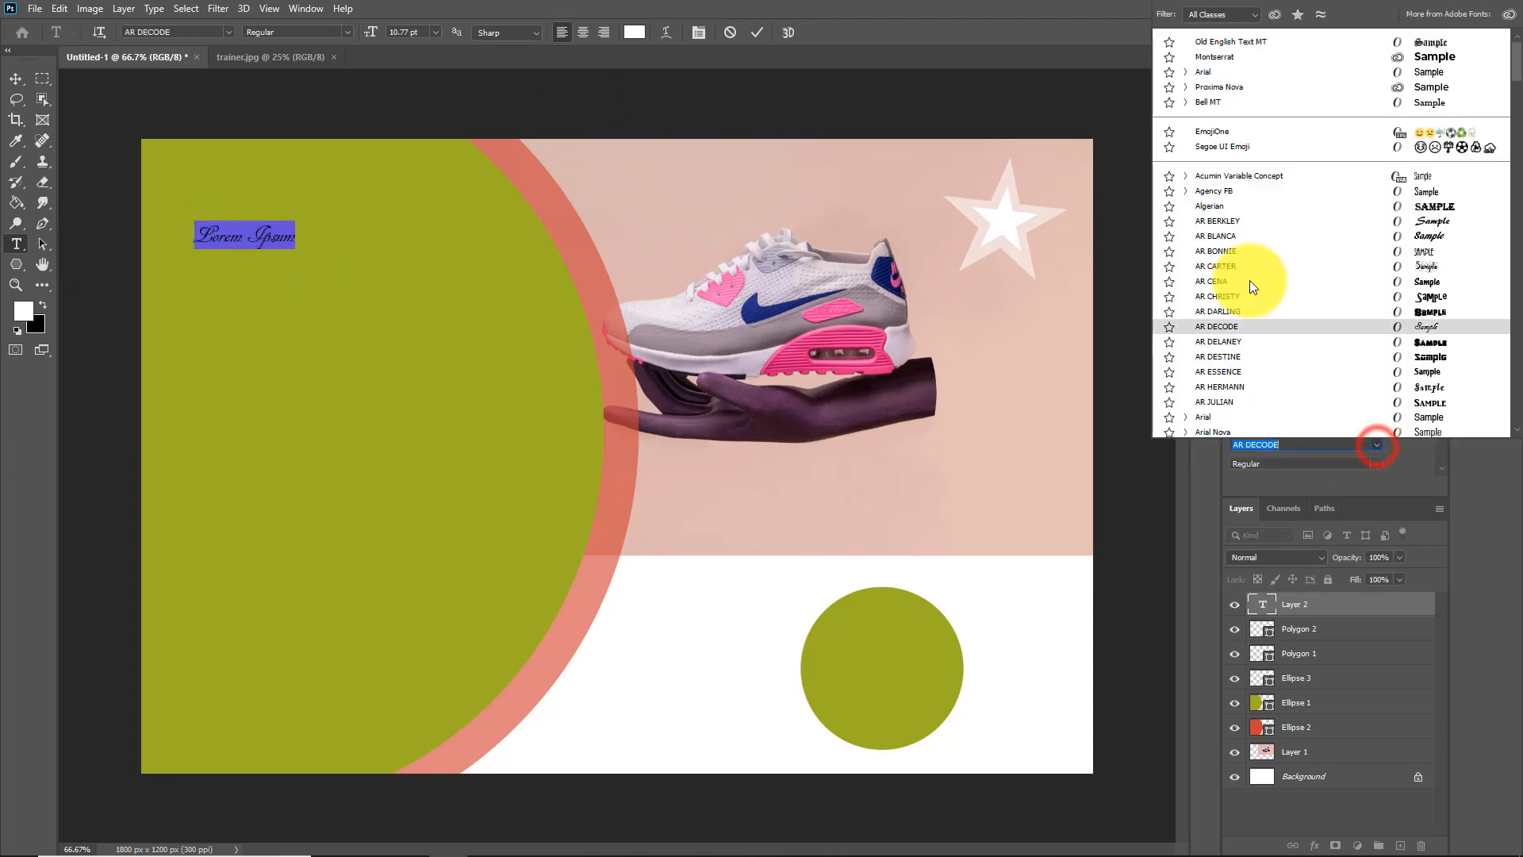
pyautogui.click(1212, 57)
pyautogui.click(1300, 628)
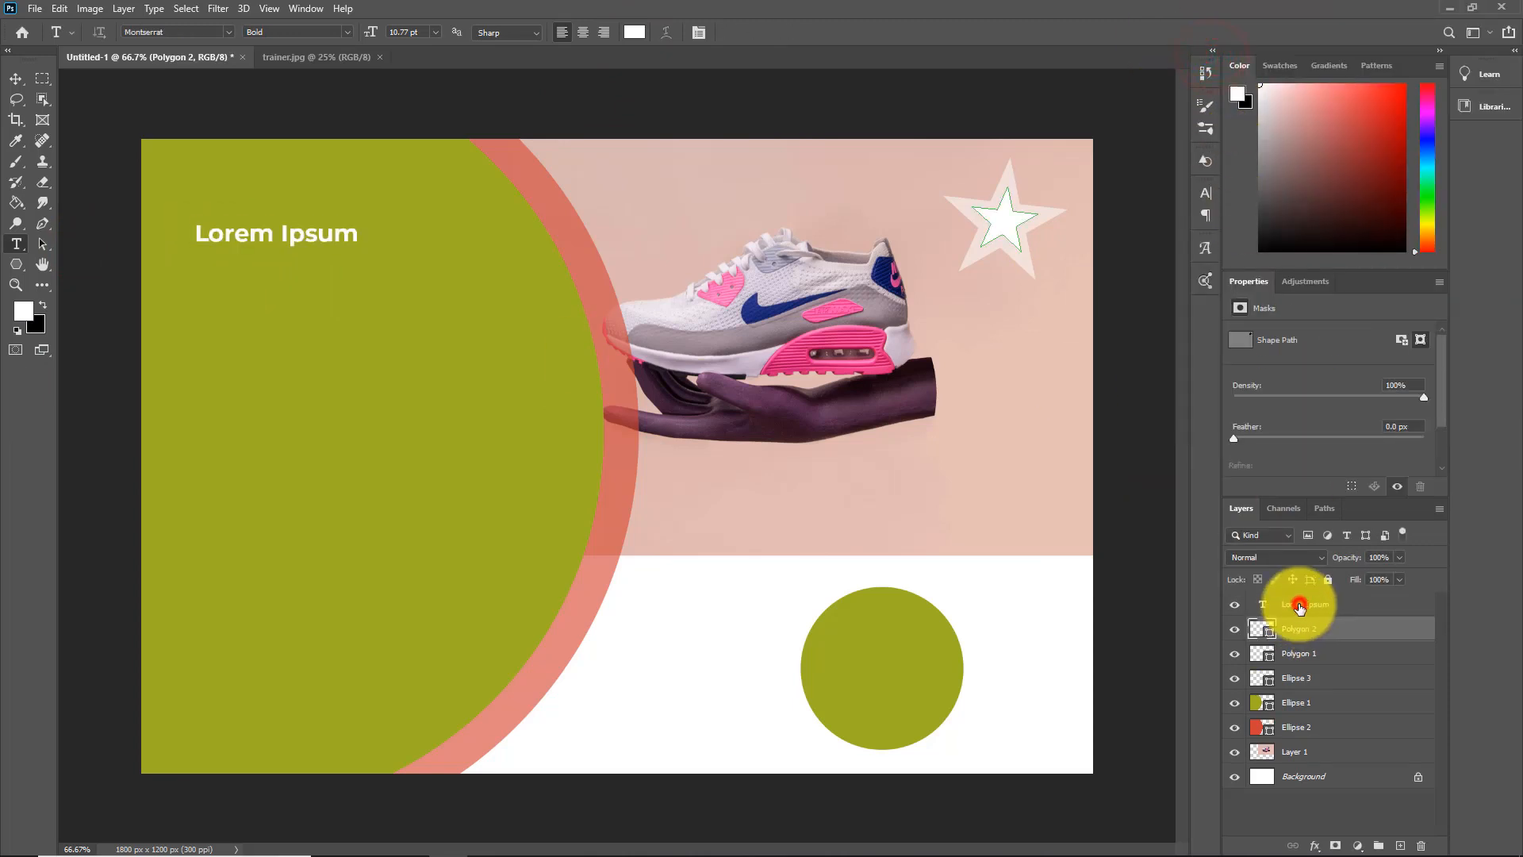
pyautogui.click(1299, 607)
pyautogui.click(198, 235)
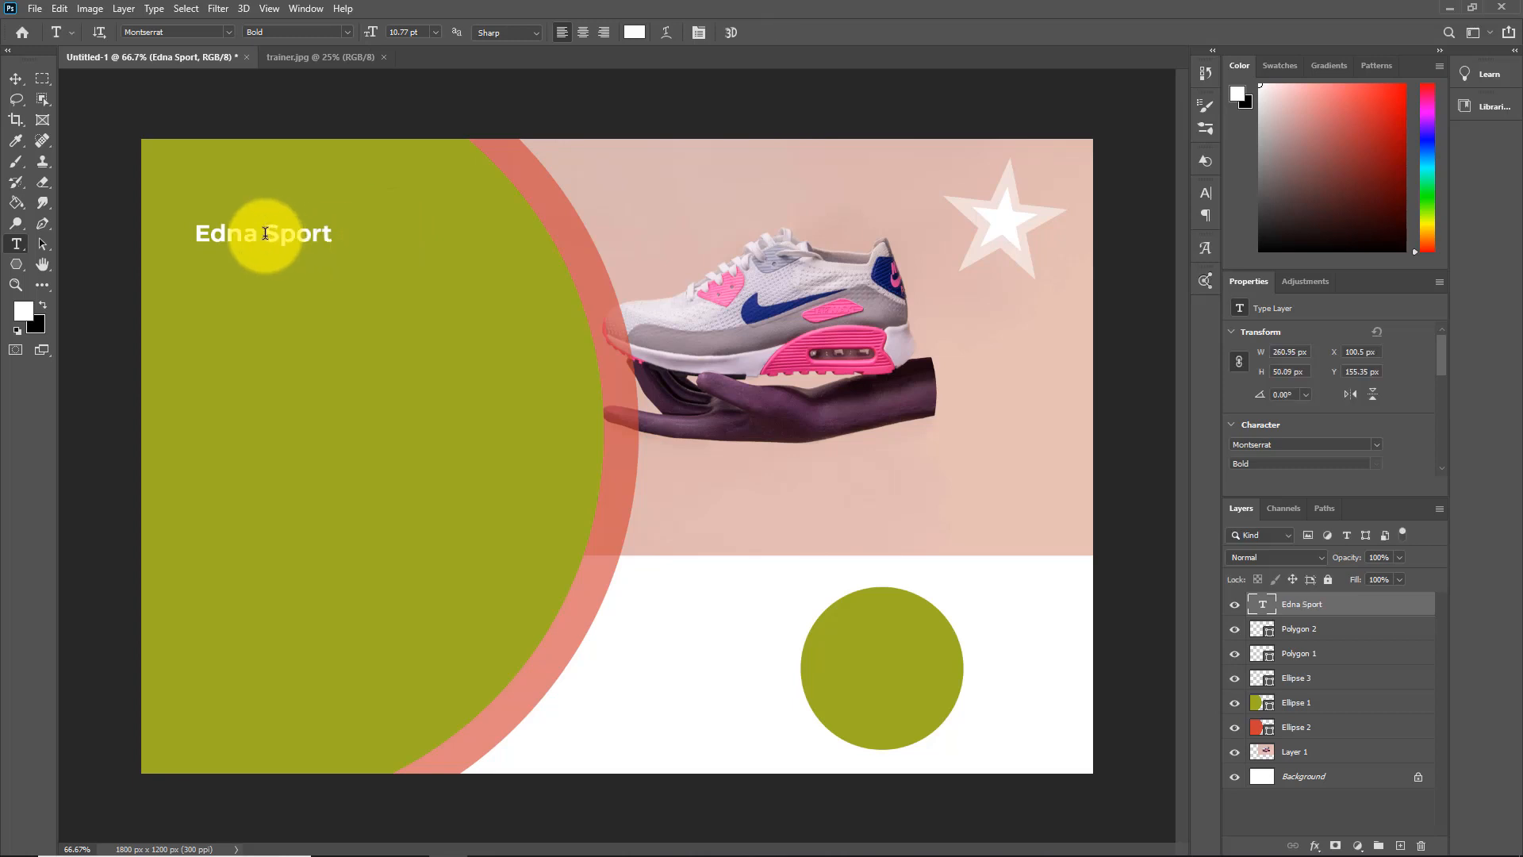
# Break the title into two lines, "Edna" above "Sport", and warp it with a horizontal Arc style
pyautogui.click(265, 235)
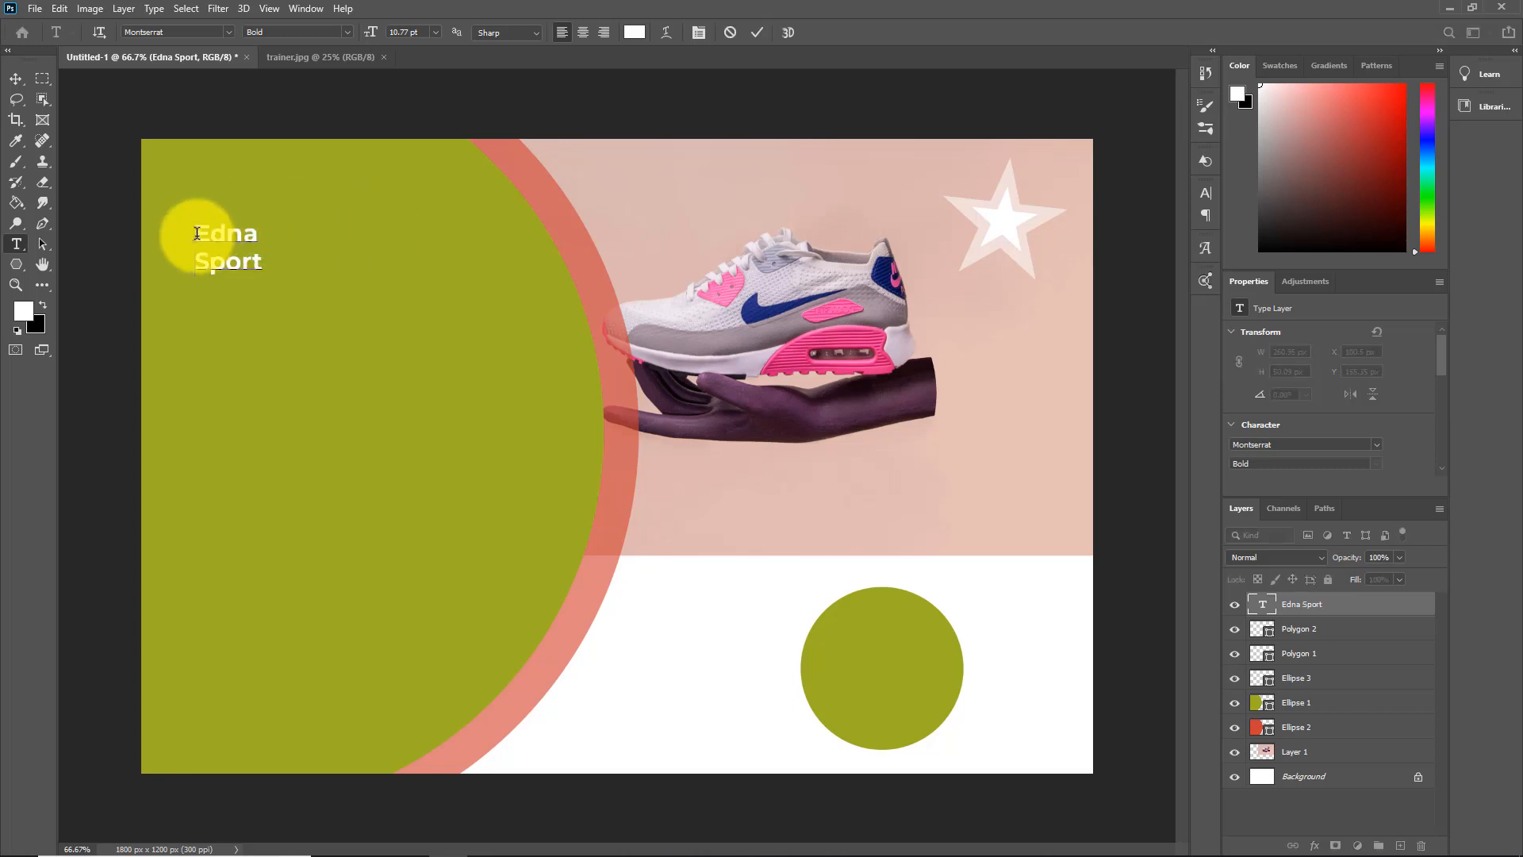
pyautogui.moveTo(192, 231); pyautogui.dragTo(265, 264)
pyautogui.click(666, 33)
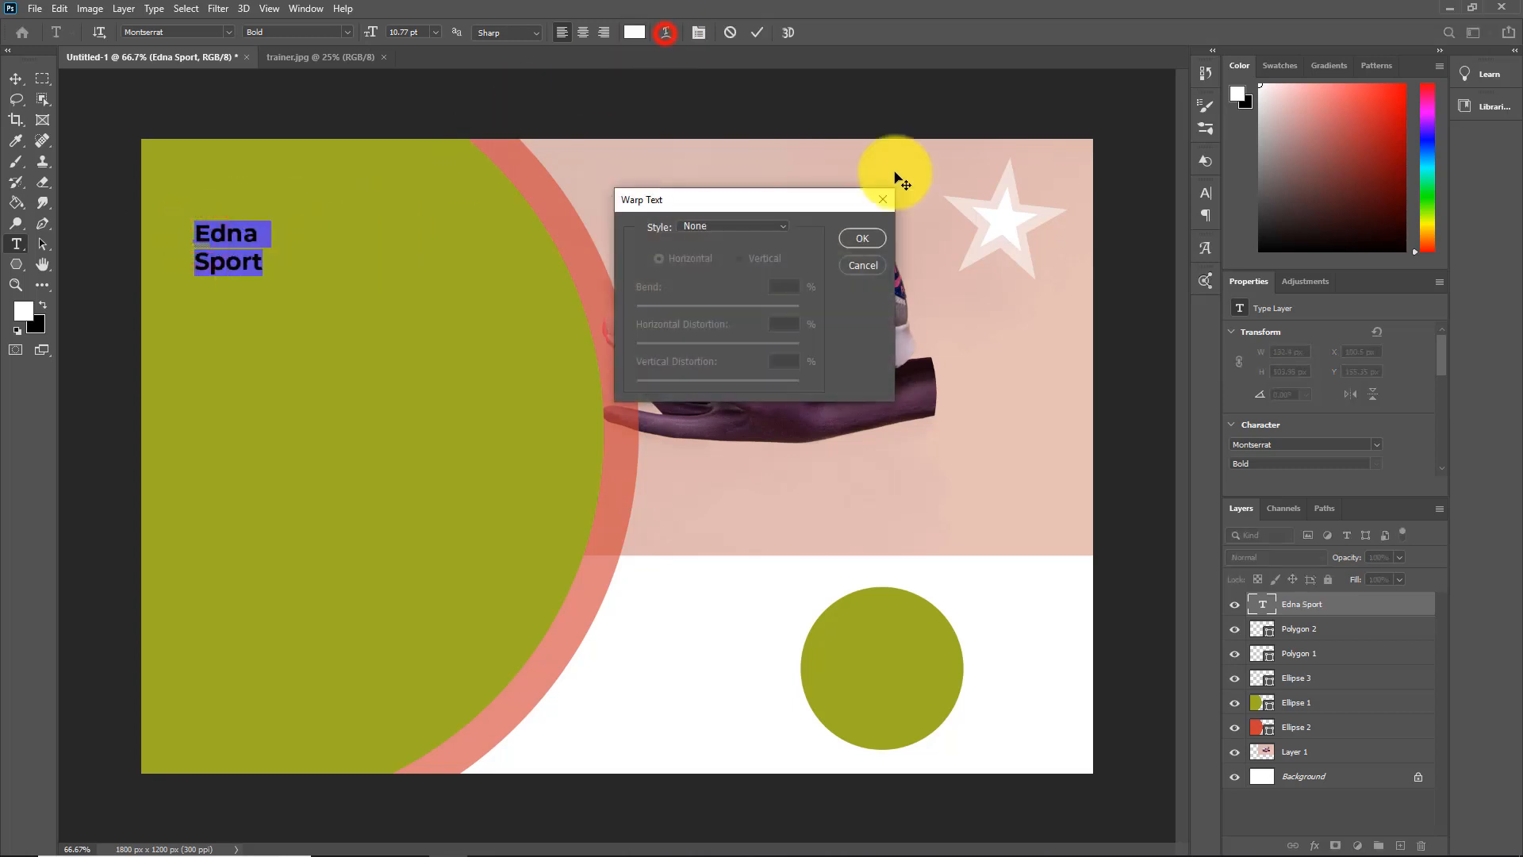
pyautogui.click(784, 227)
pyautogui.click(725, 272)
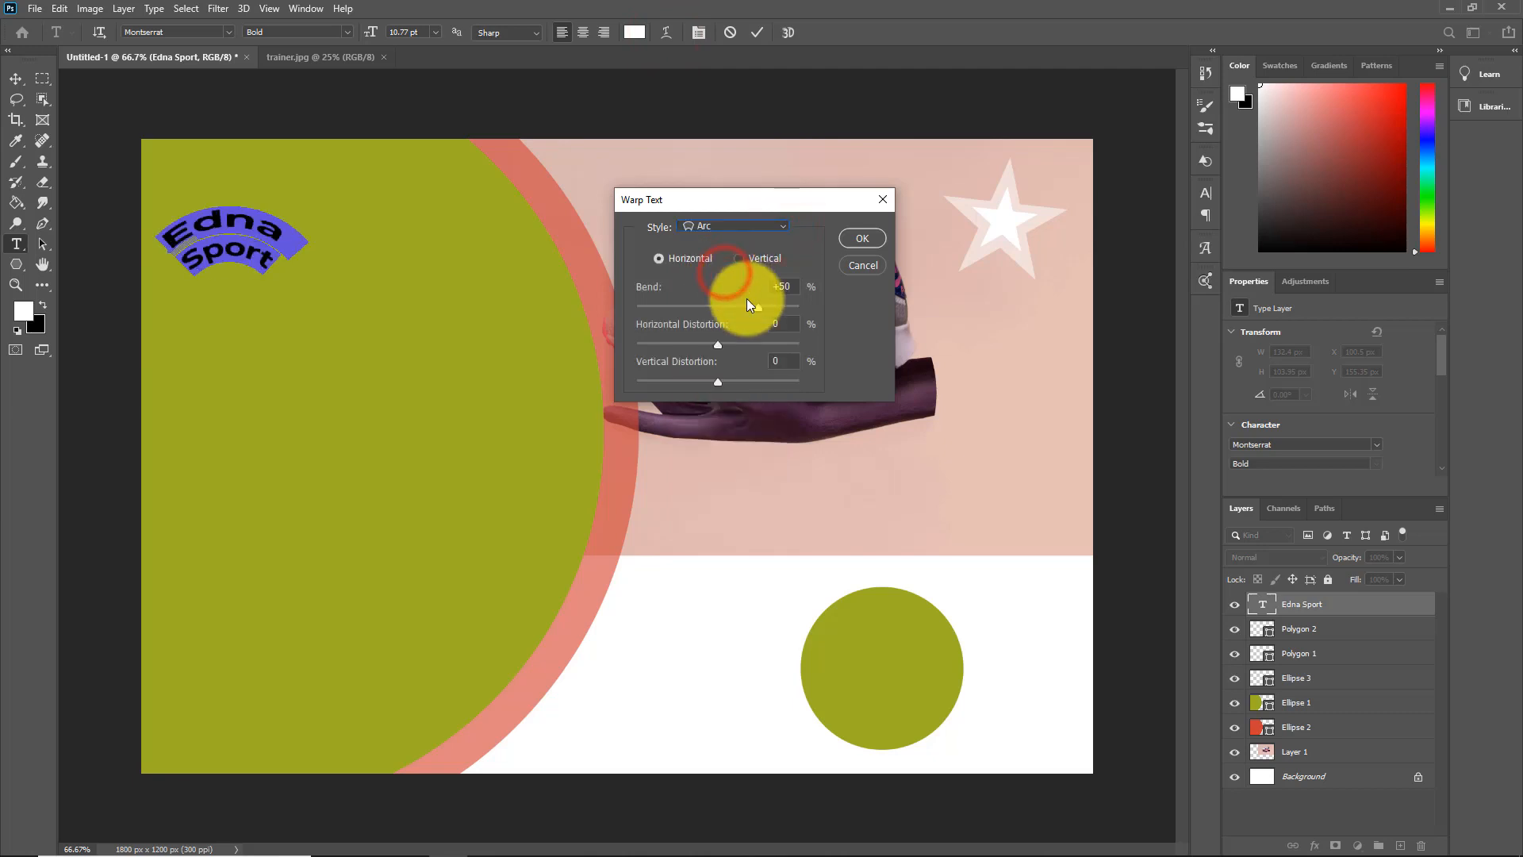
pyautogui.moveTo(767, 309); pyautogui.dragTo(758, 312)
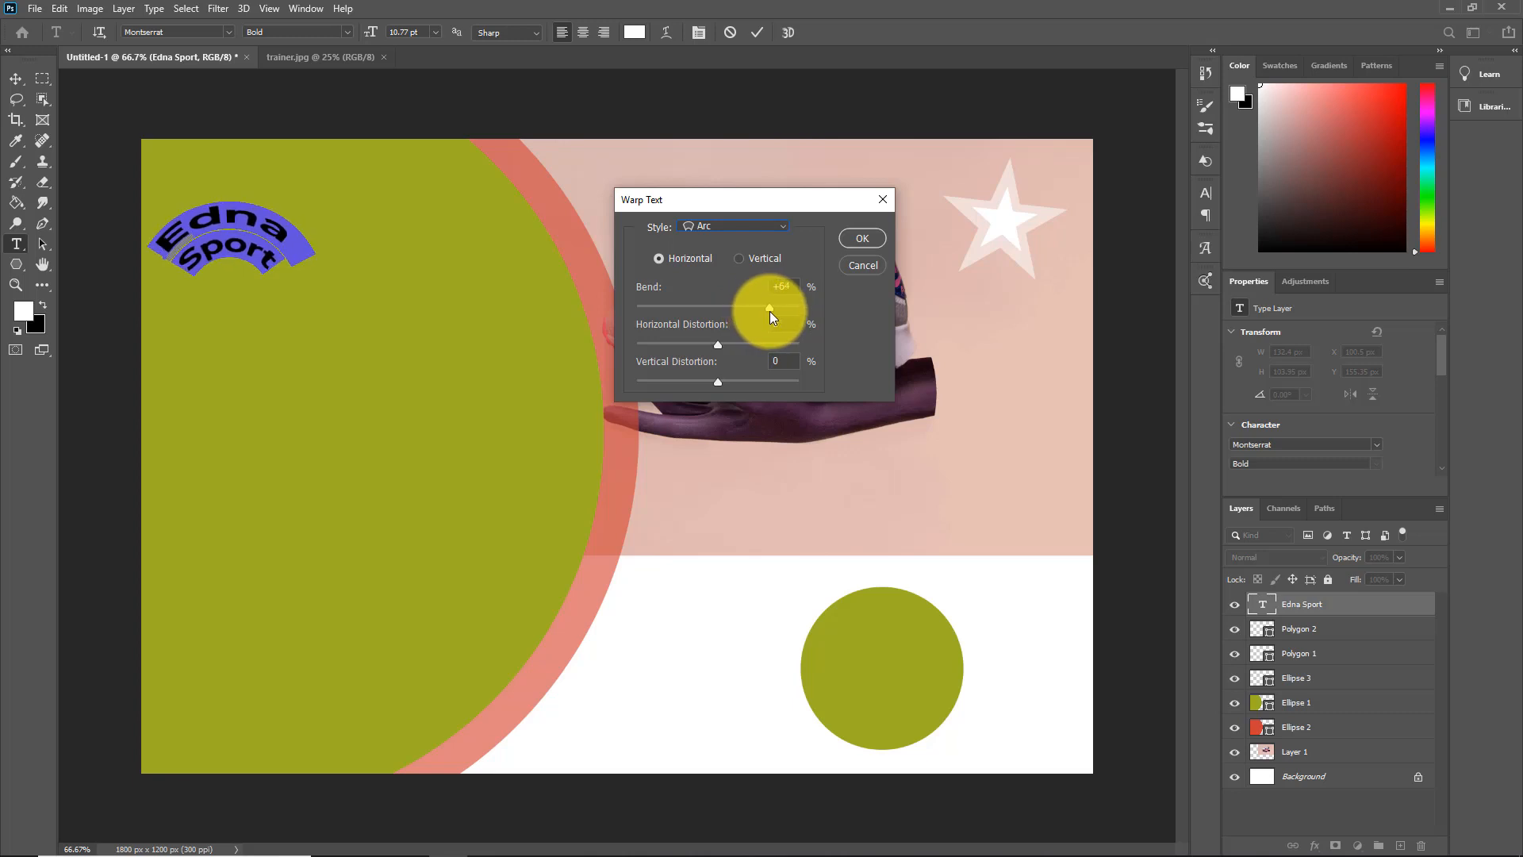
pyautogui.moveTo(768, 308); pyautogui.dragTo(717, 343)
pyautogui.click(861, 237)
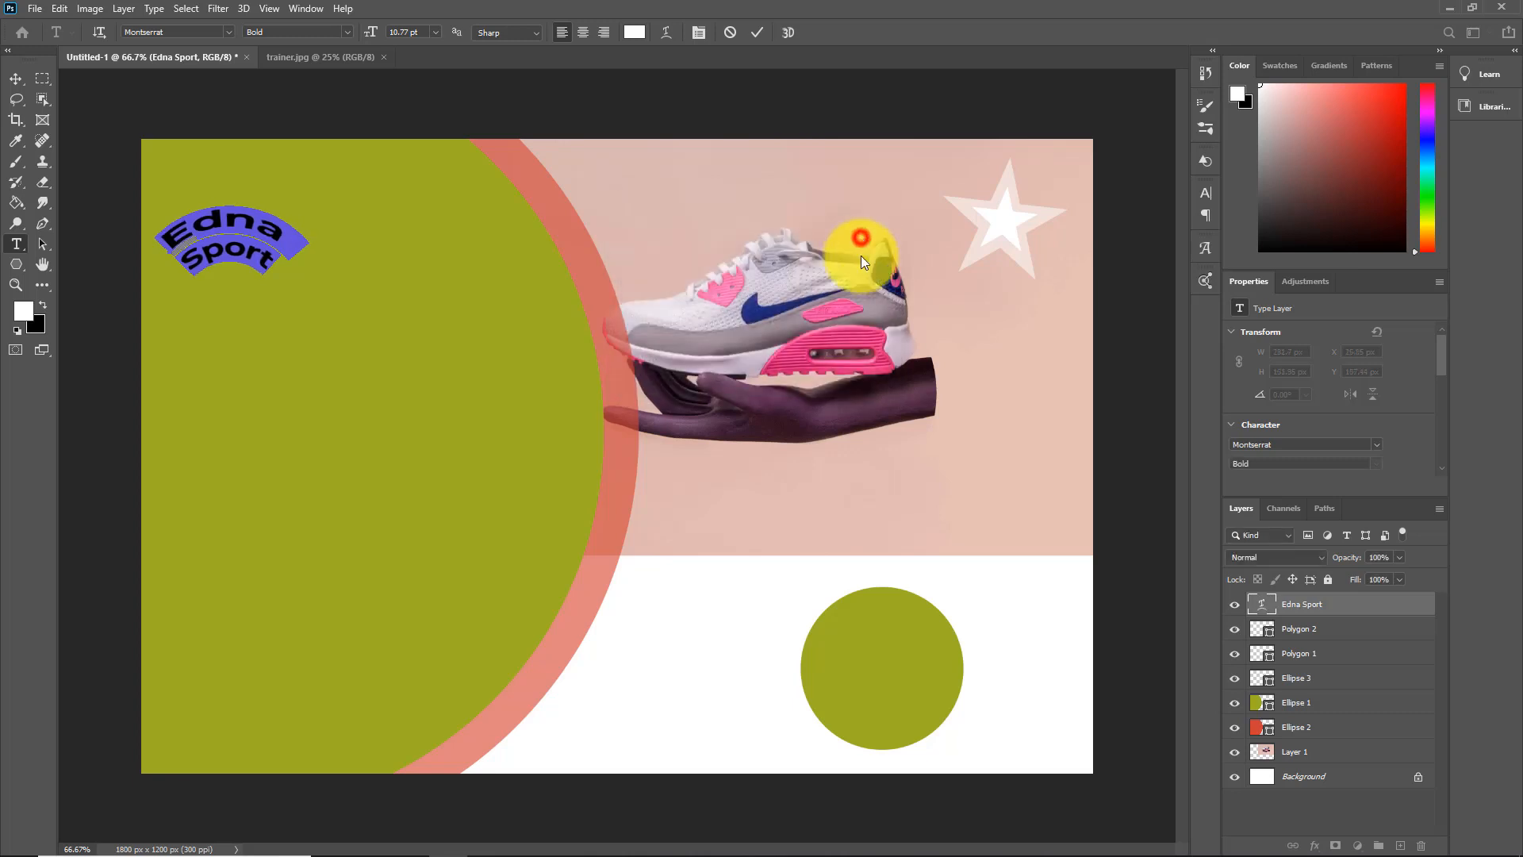
# Set the arched title's font size to 20 pt and move it down and right so it sits fully inside the green circle
pyautogui.scroll(-2, 1407, 440)
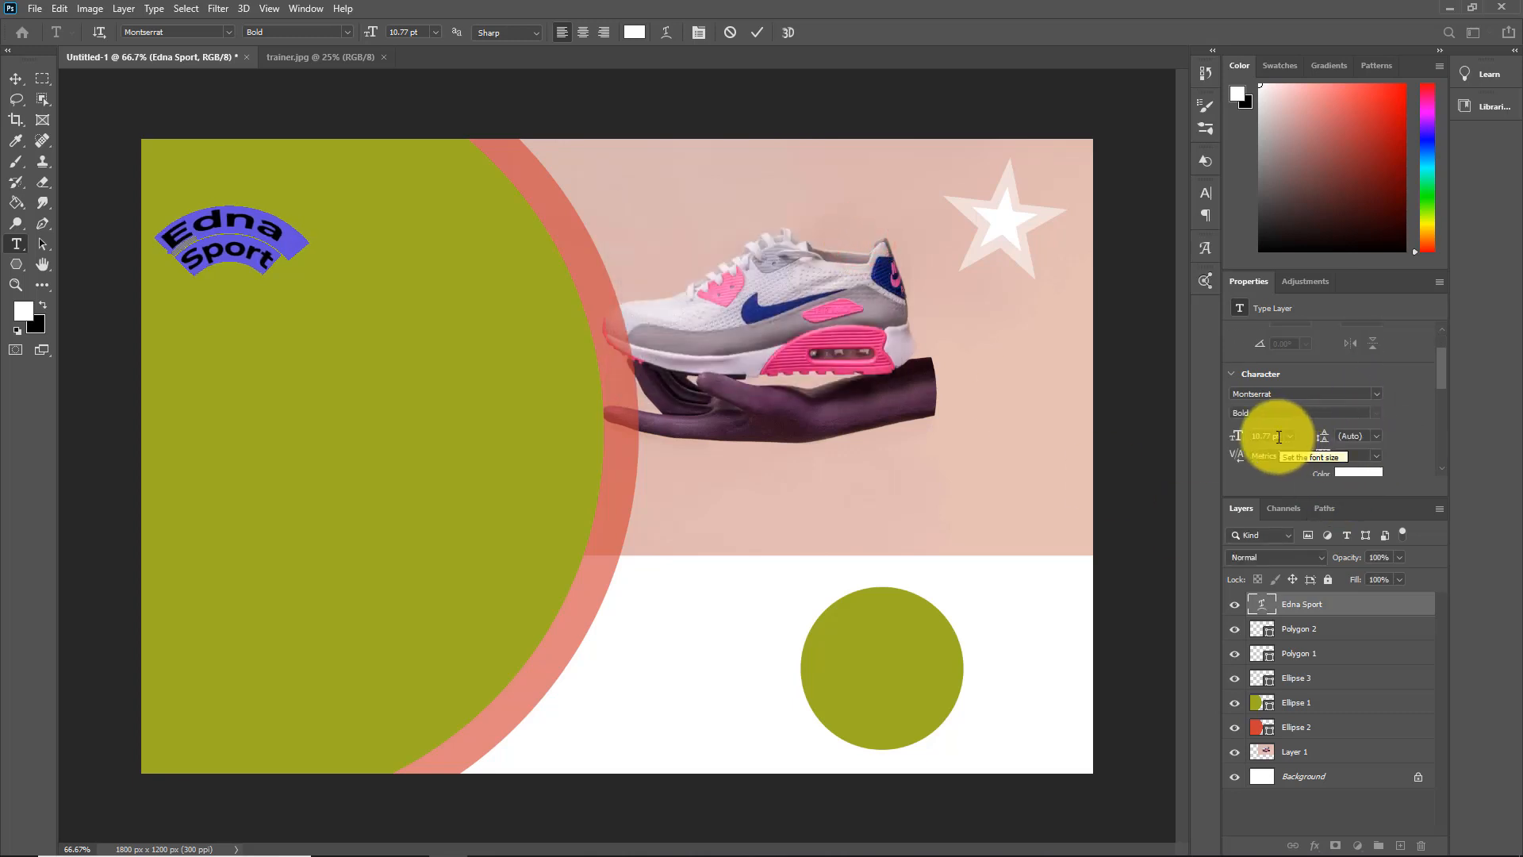
pyautogui.click(1271, 435)
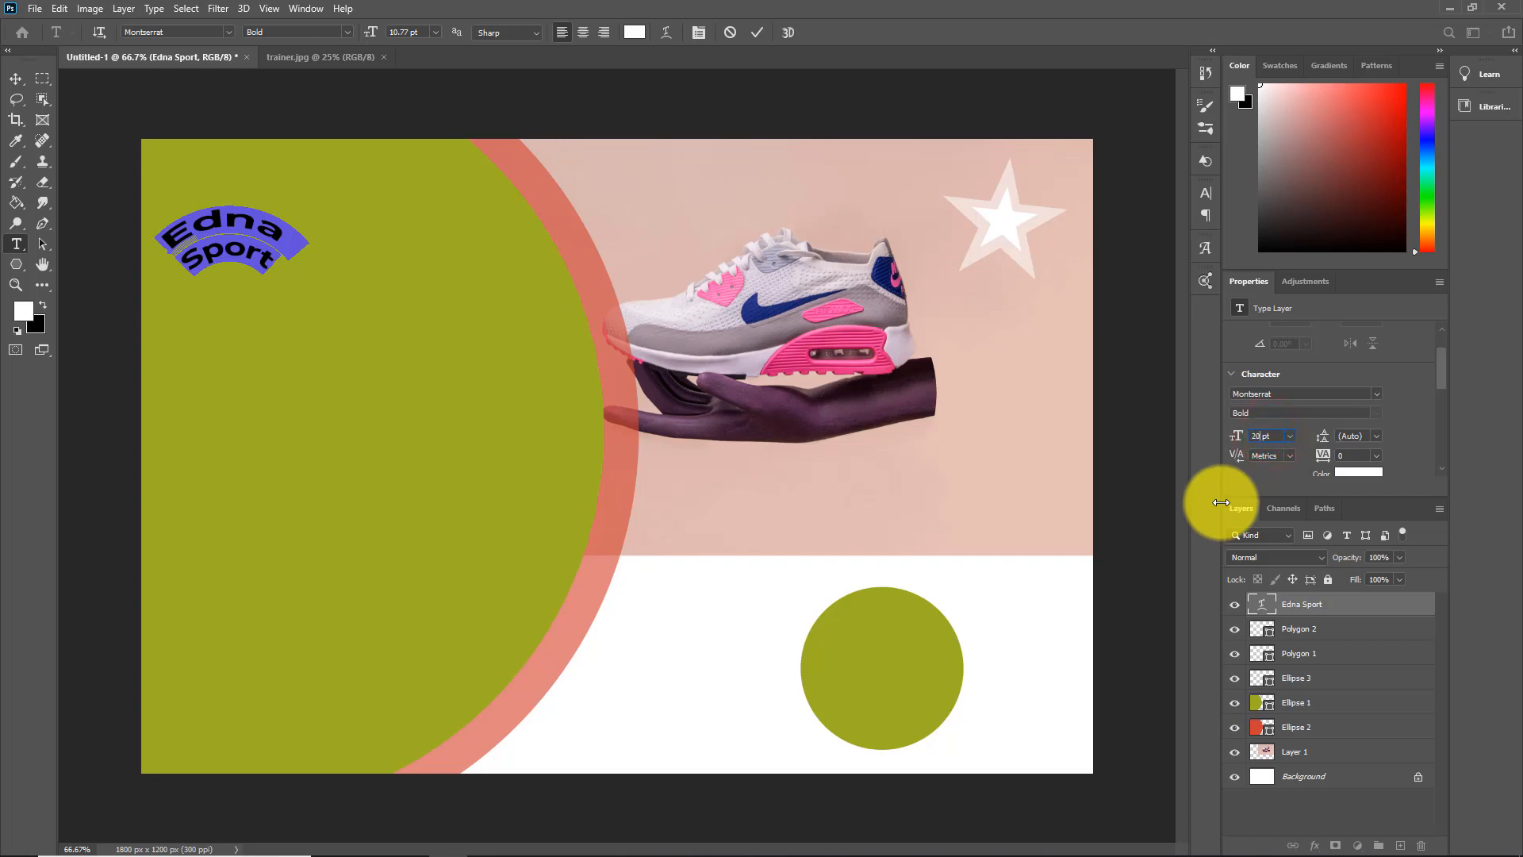
pyautogui.press('Return')
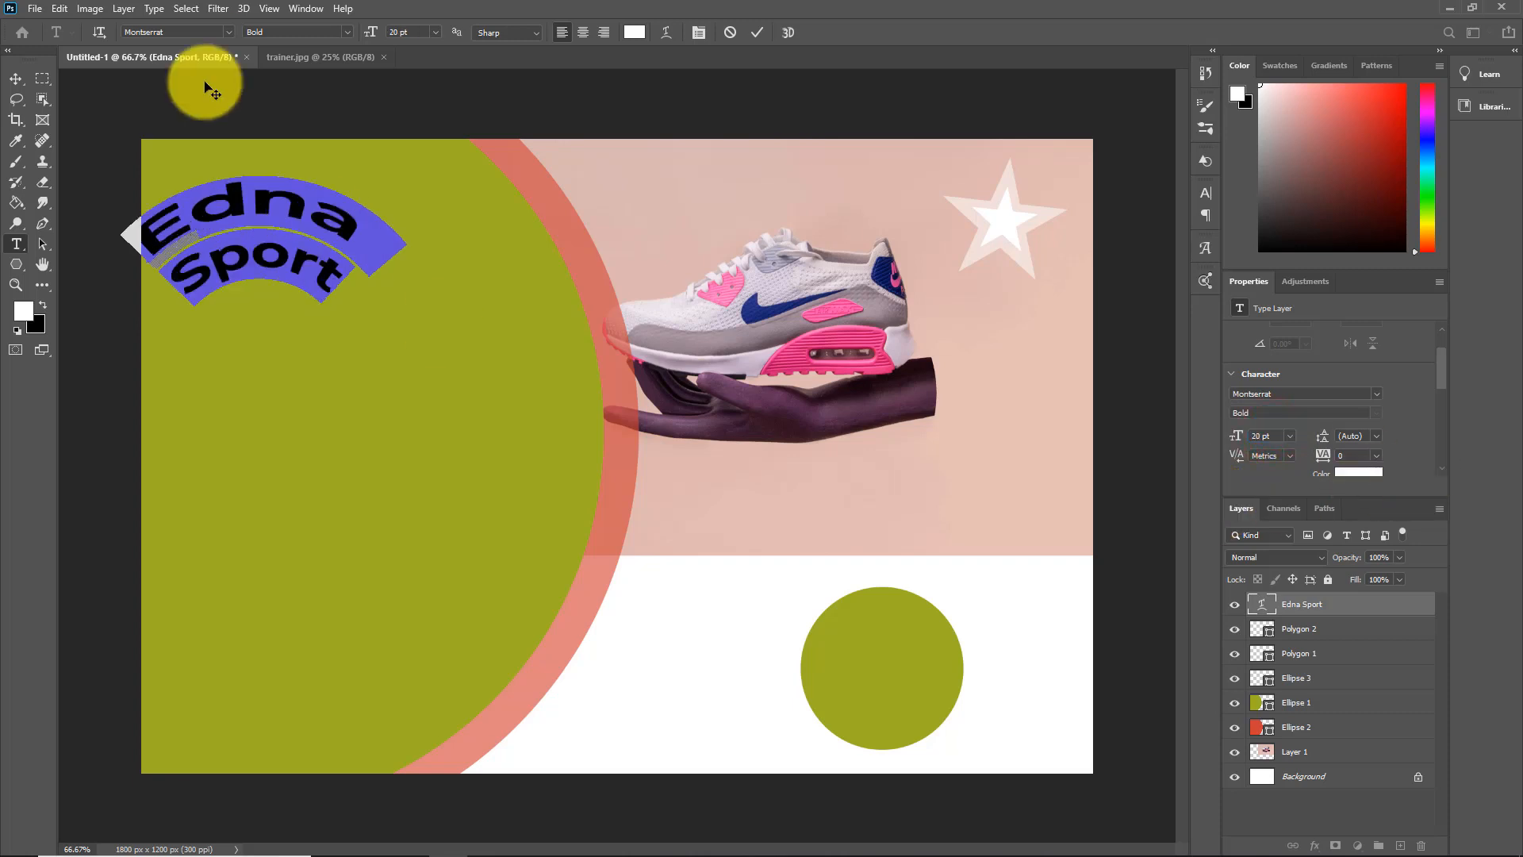
pyautogui.click(16, 78)
pyautogui.moveTo(230, 227); pyautogui.dragTo(311, 274)
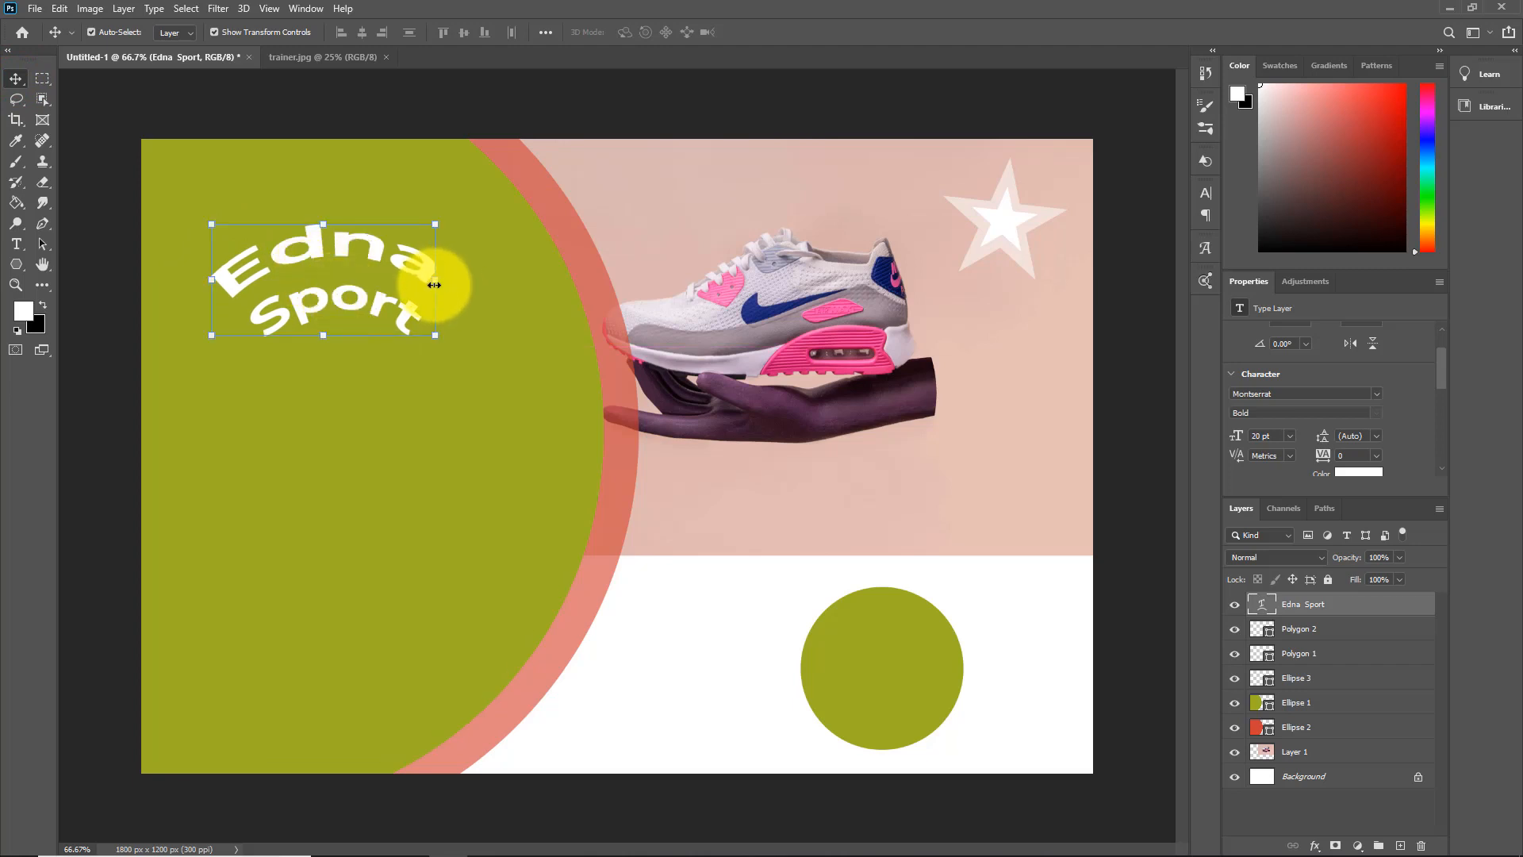
pyautogui.moveTo(434, 282)
pyautogui.mouseDown()
pyautogui.moveTo(479, 285)
pyautogui.moveTo(441, 282)
pyautogui.mouseUp()
pyautogui.click(540, 307)
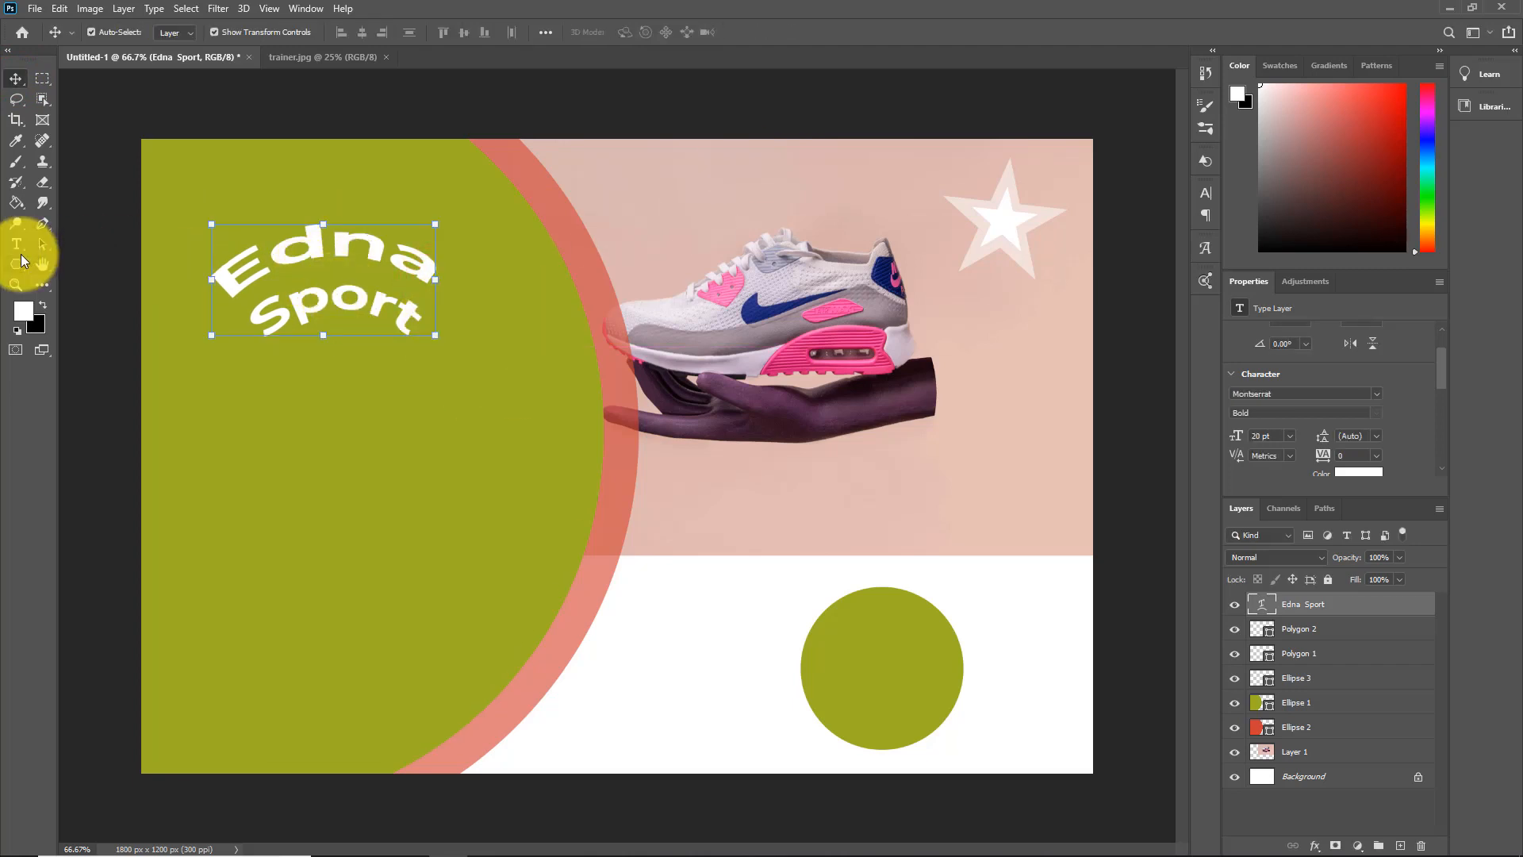
# Increase the arched "Edna Sport" title's font size to 24 pt
pyautogui.click(17, 245)
pyautogui.click(1289, 435)
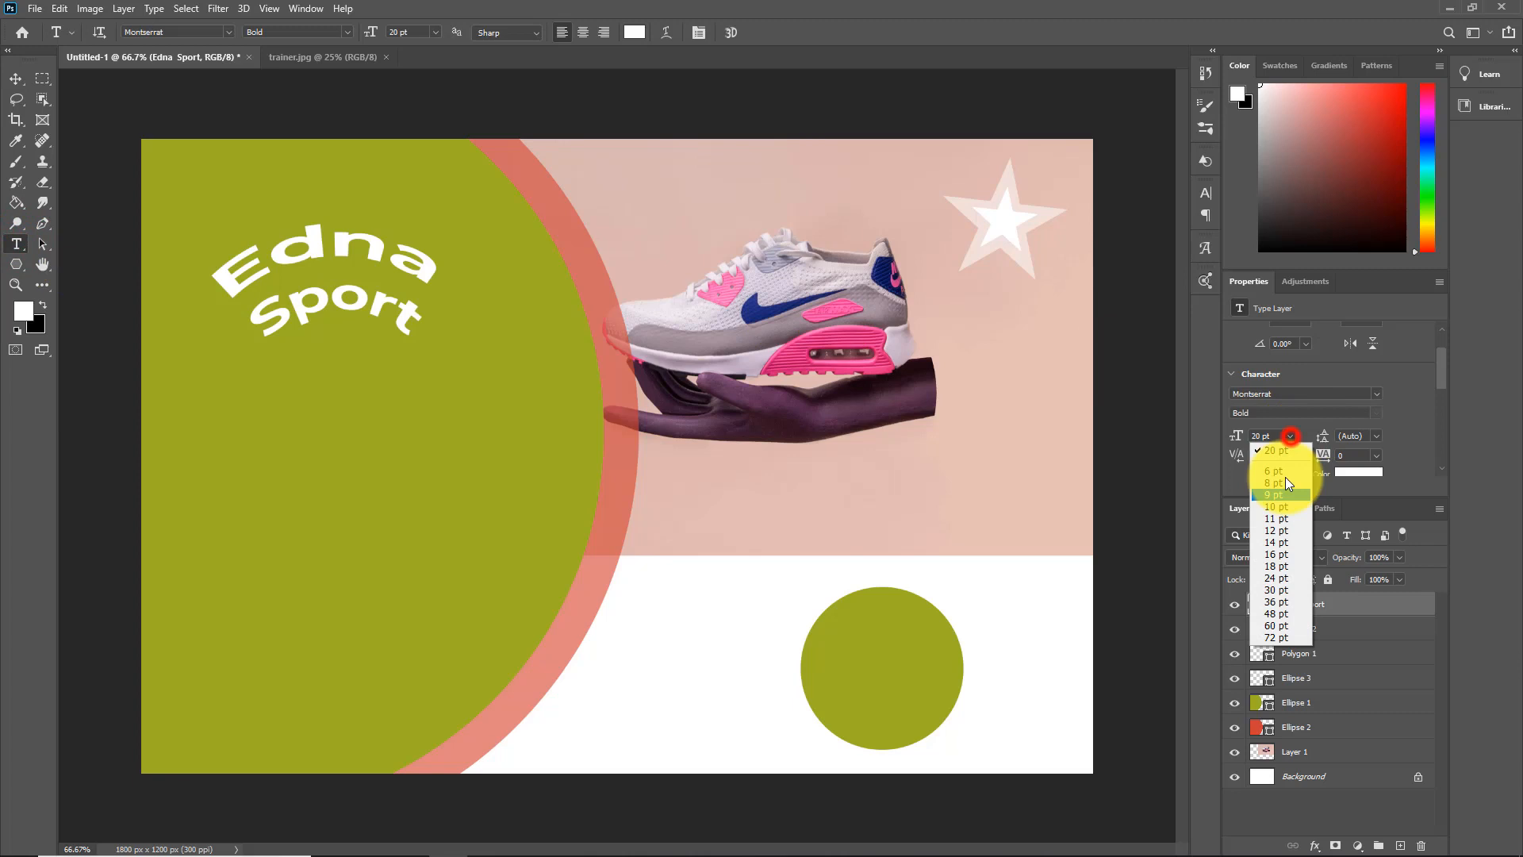
pyautogui.click(1278, 577)
# Draw a rectangle about 717 by 191 px across the green circle below the title
pyautogui.click(19, 267)
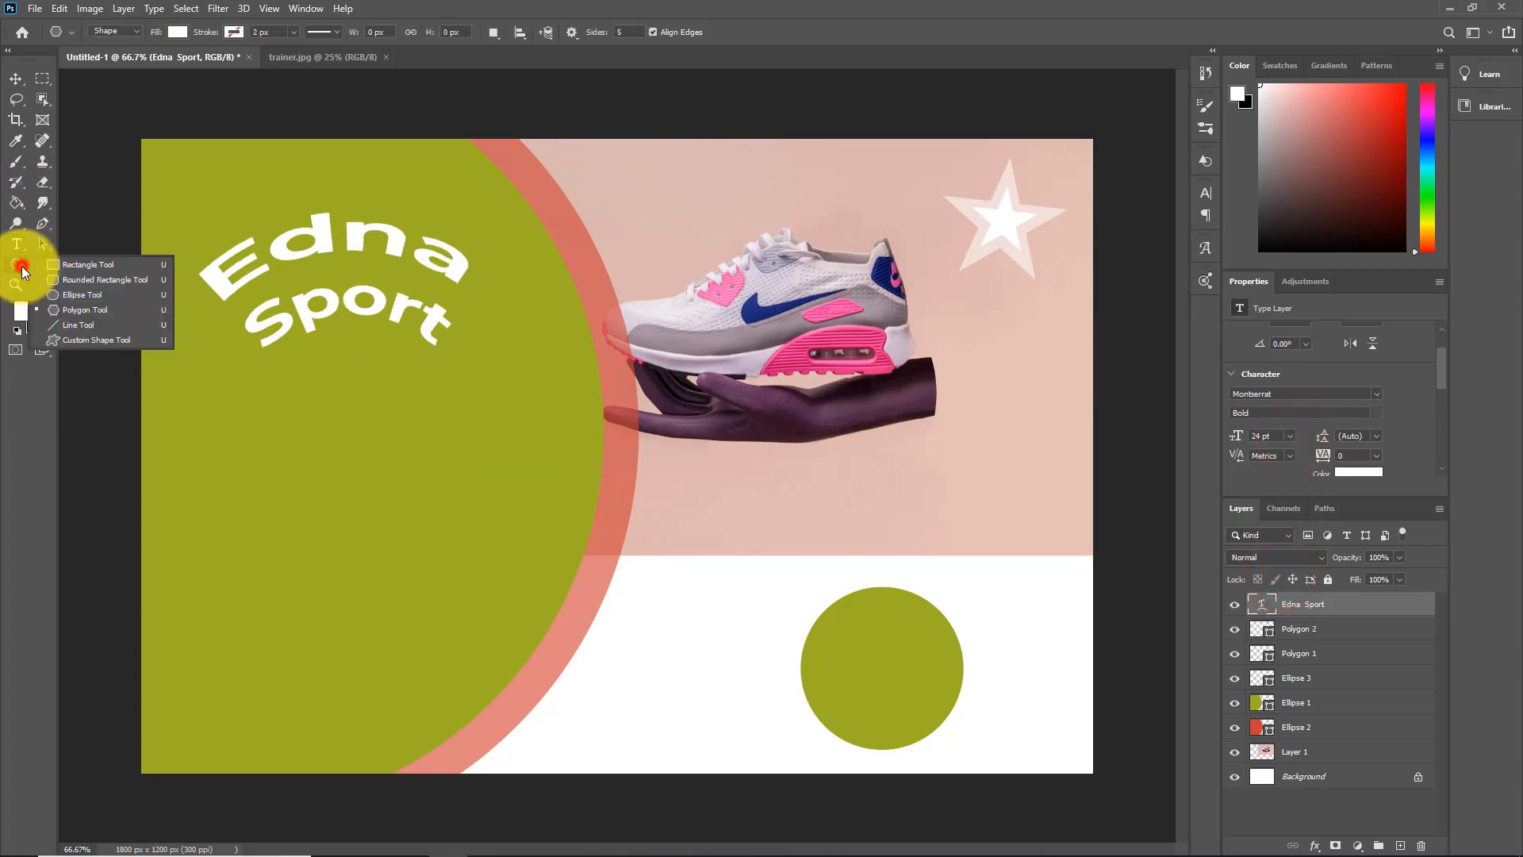
pyautogui.click(83, 265)
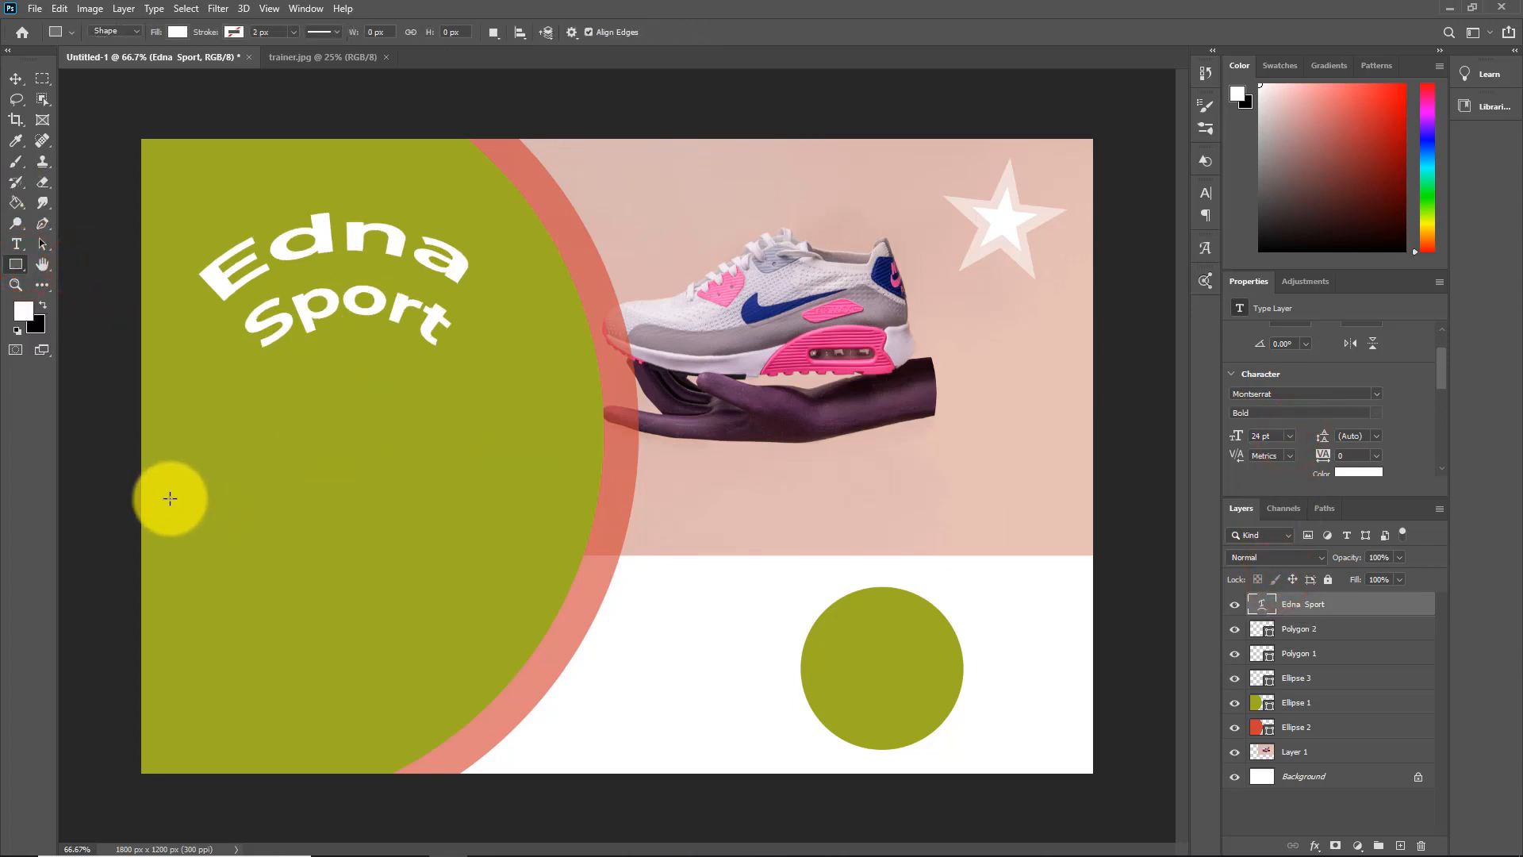
pyautogui.moveTo(169, 498)
pyautogui.mouseDown()
pyautogui.moveTo(306, 584)
pyautogui.moveTo(548, 598)
pyautogui.mouseUp()
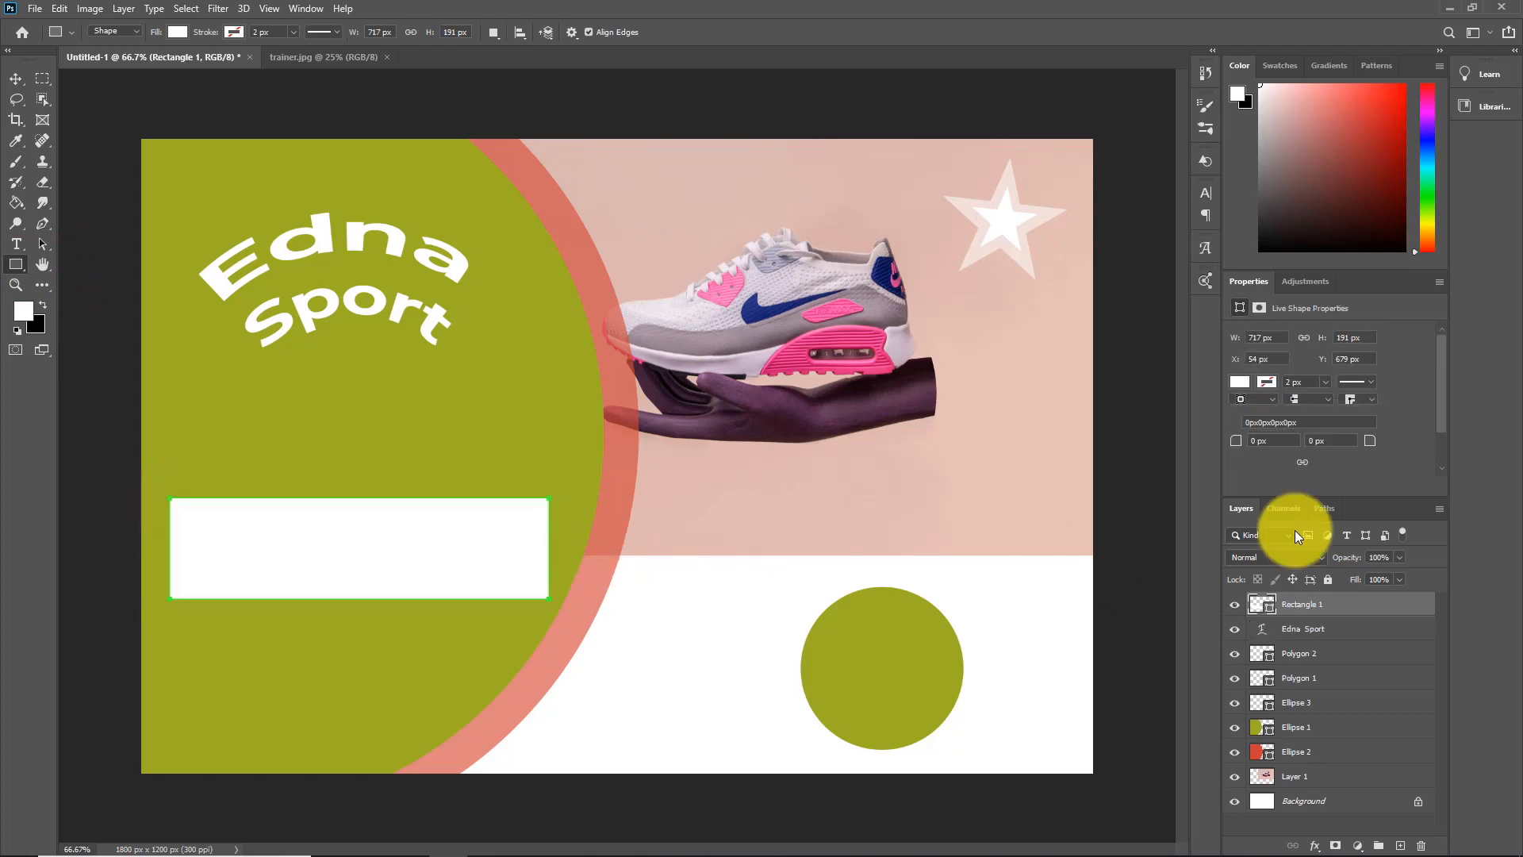
# Fill the rectangle with black and round its lower-right corner to a 90 px radius
pyautogui.click(1239, 381)
pyautogui.click(1438, 410)
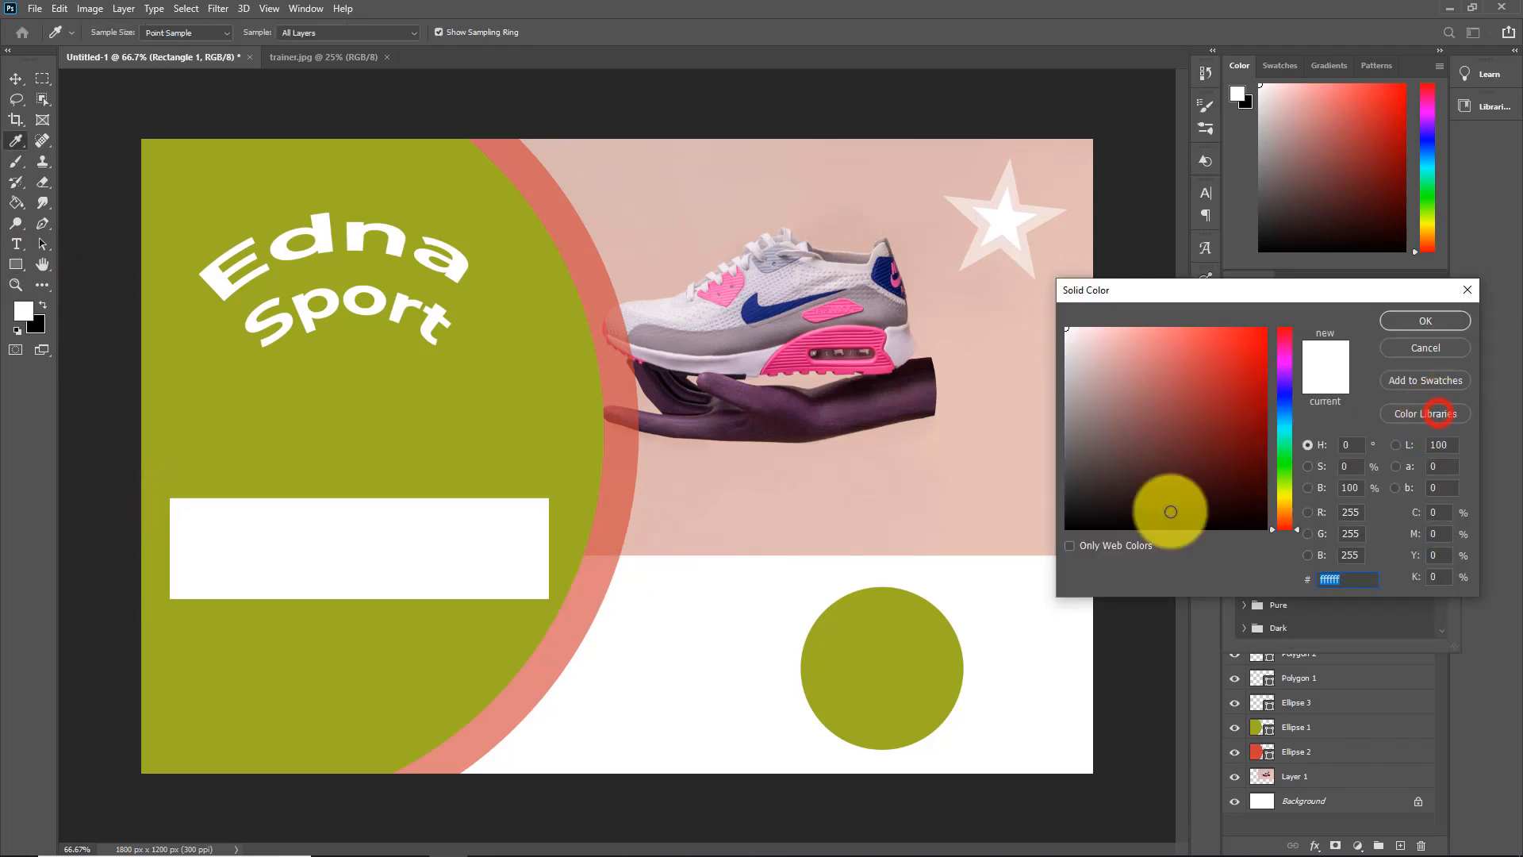
pyautogui.click(1261, 512)
pyautogui.click(1427, 319)
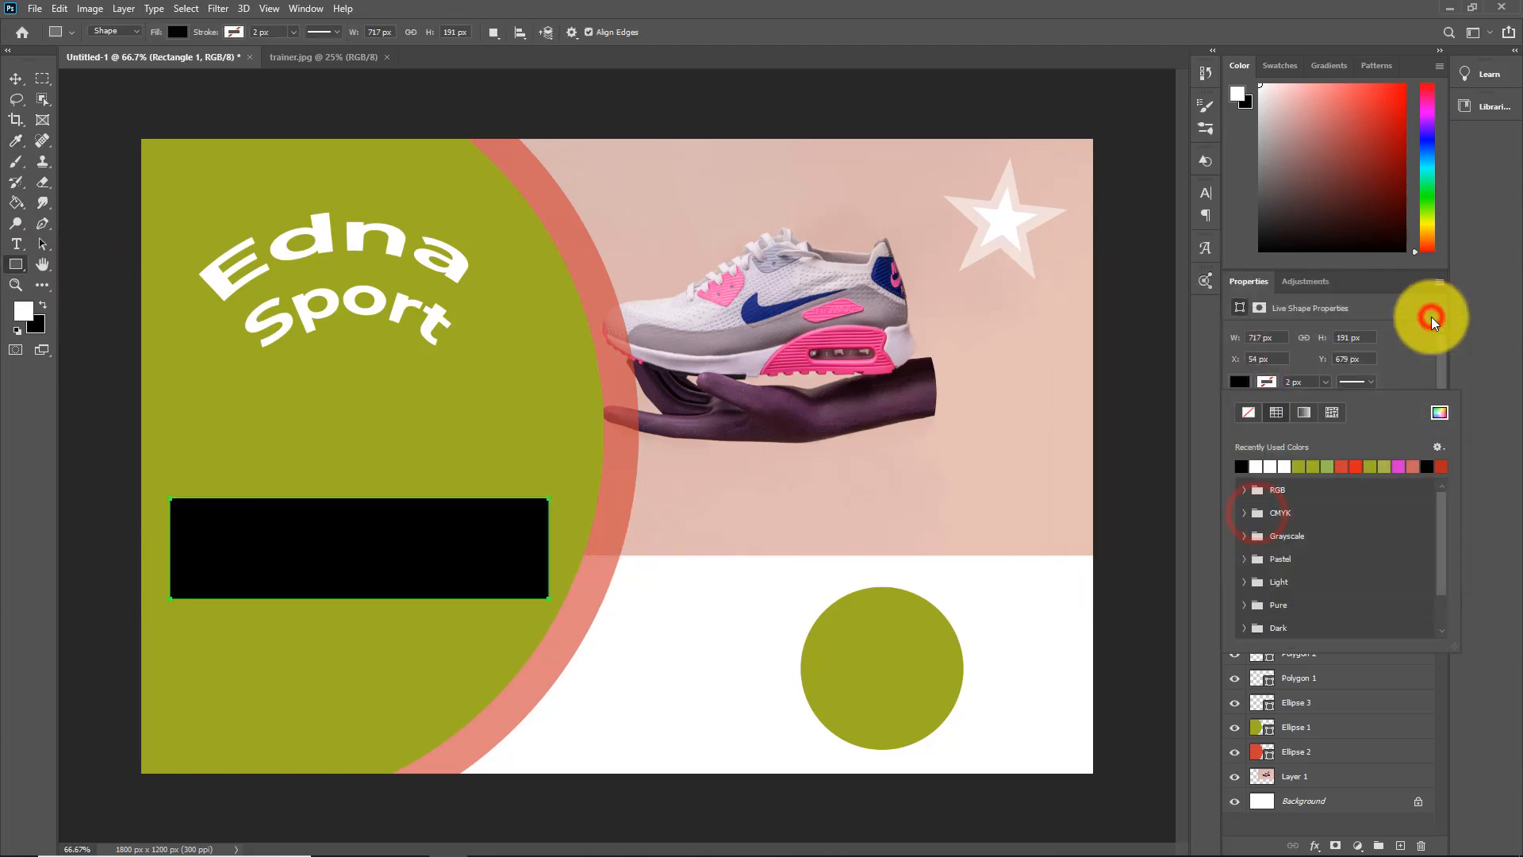
pyautogui.click(1497, 427)
pyautogui.click(1439, 469)
pyautogui.moveTo(1373, 462)
pyautogui.mouseDown()
pyautogui.moveTo(1357, 468)
pyautogui.moveTo(1411, 466)
pyautogui.moveTo(1373, 455)
pyautogui.mouseUp()
# Scale the black rectangle to about 129% and move it up so it runs off the canvas's left edge, and deselect it
pyautogui.click(16, 78)
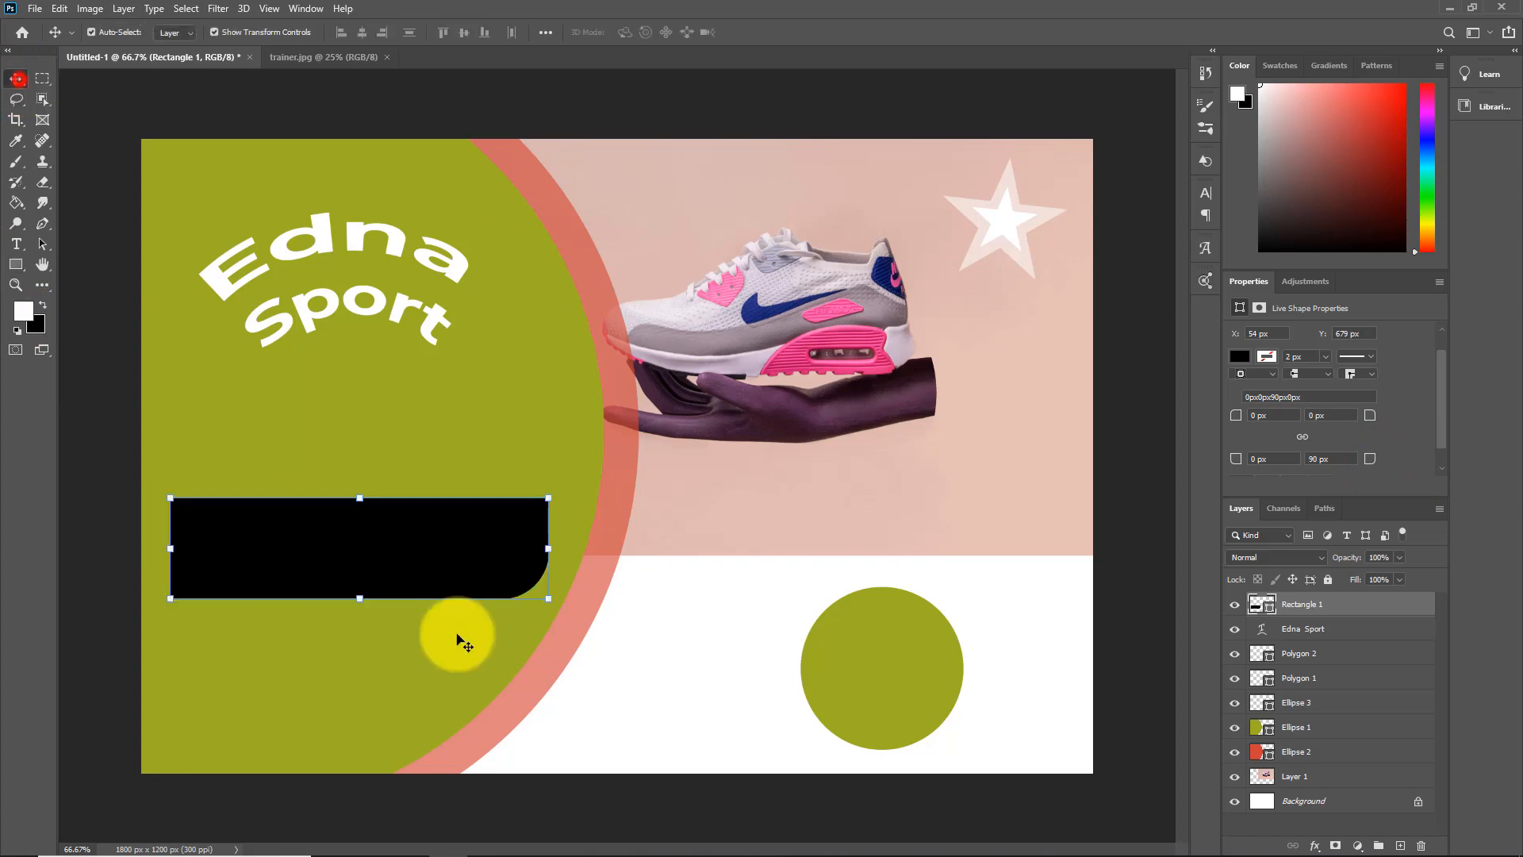
pyautogui.moveTo(359, 598); pyautogui.dragTo(358, 608)
pyautogui.moveTo(296, 554); pyautogui.dragTo(251, 502)
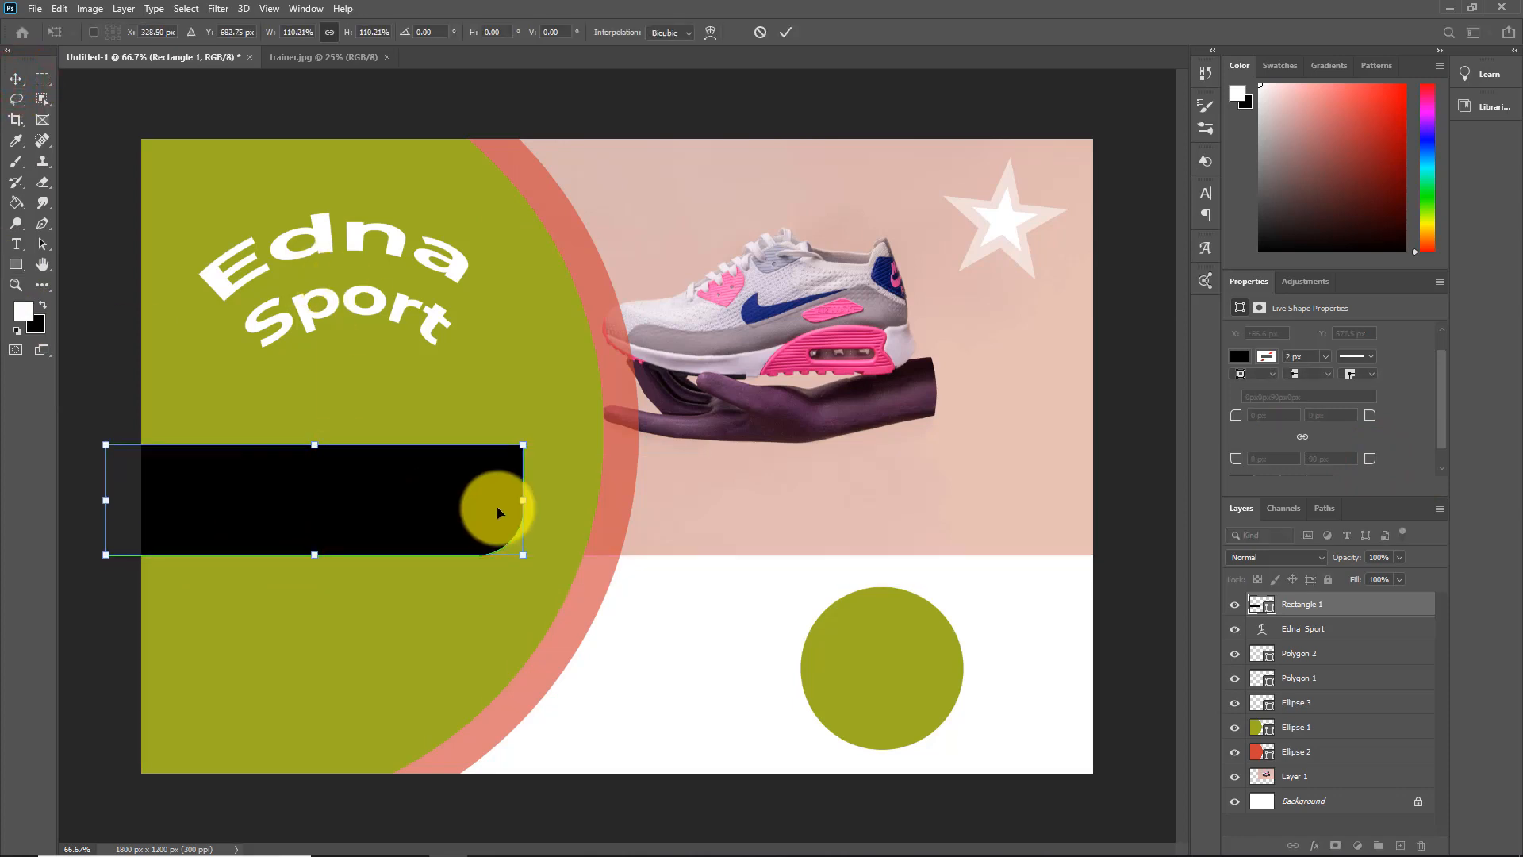
pyautogui.moveTo(315, 554); pyautogui.dragTo(318, 571)
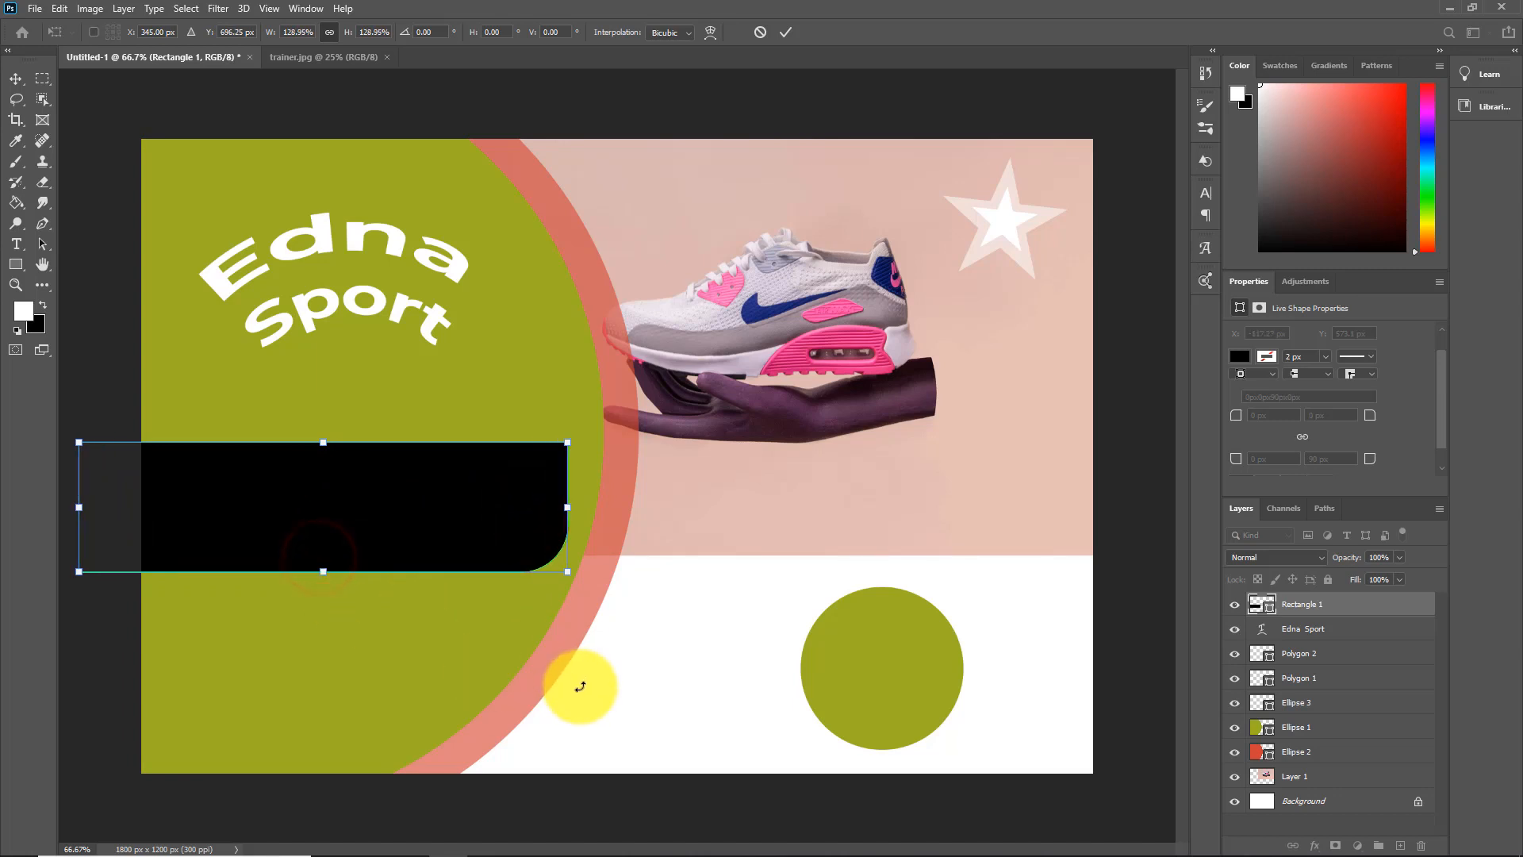
pyautogui.click(1128, 153)
pyautogui.click(1070, 724)
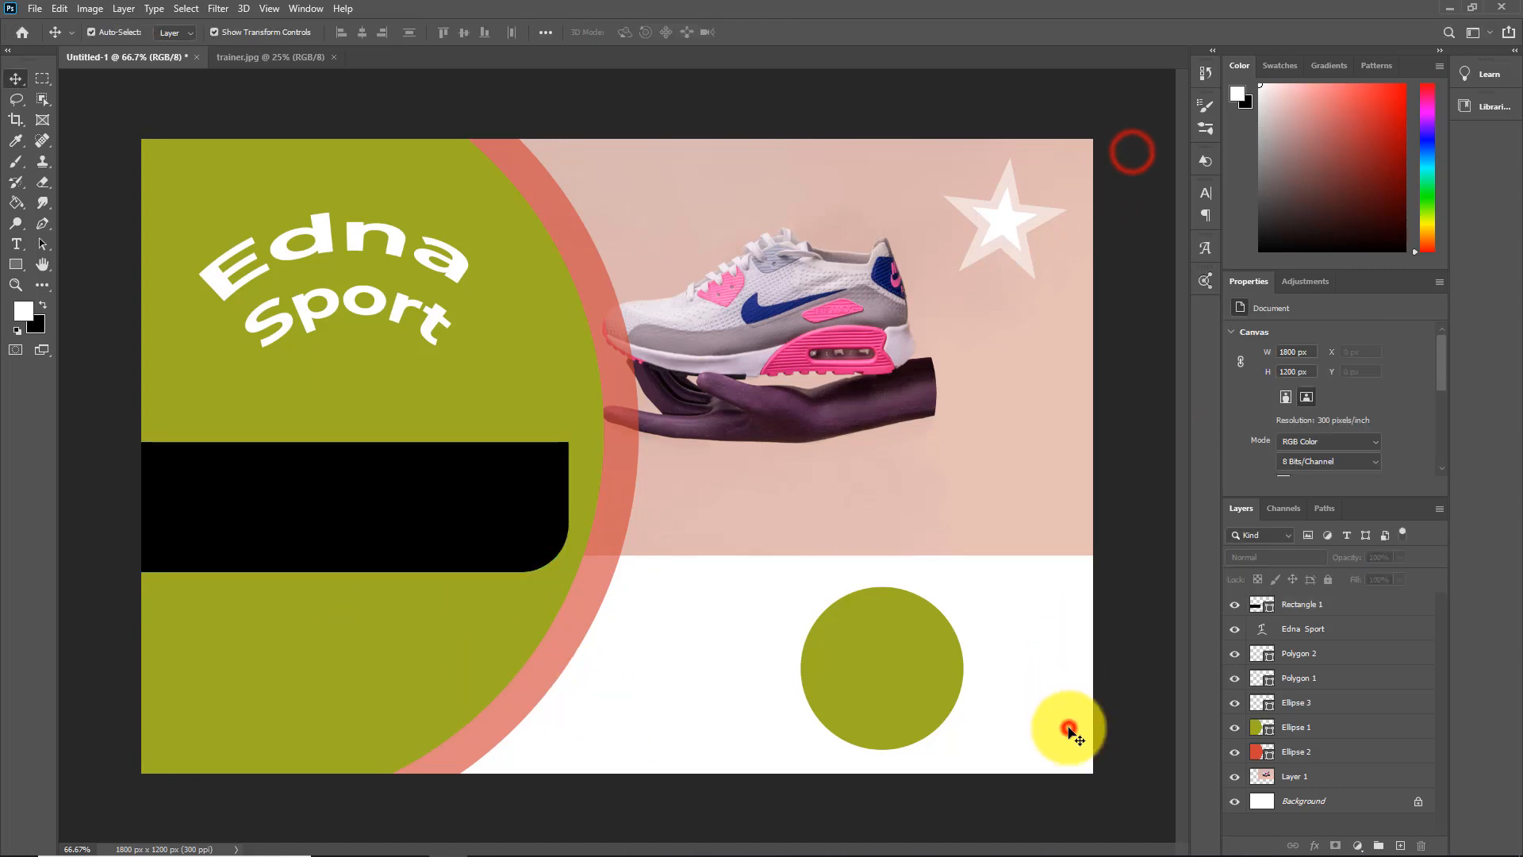
# Add a 10 pt placeholder paragraph in a text box about 718 by 188 px over the black rectangle
pyautogui.click(17, 246)
pyautogui.click(438, 32)
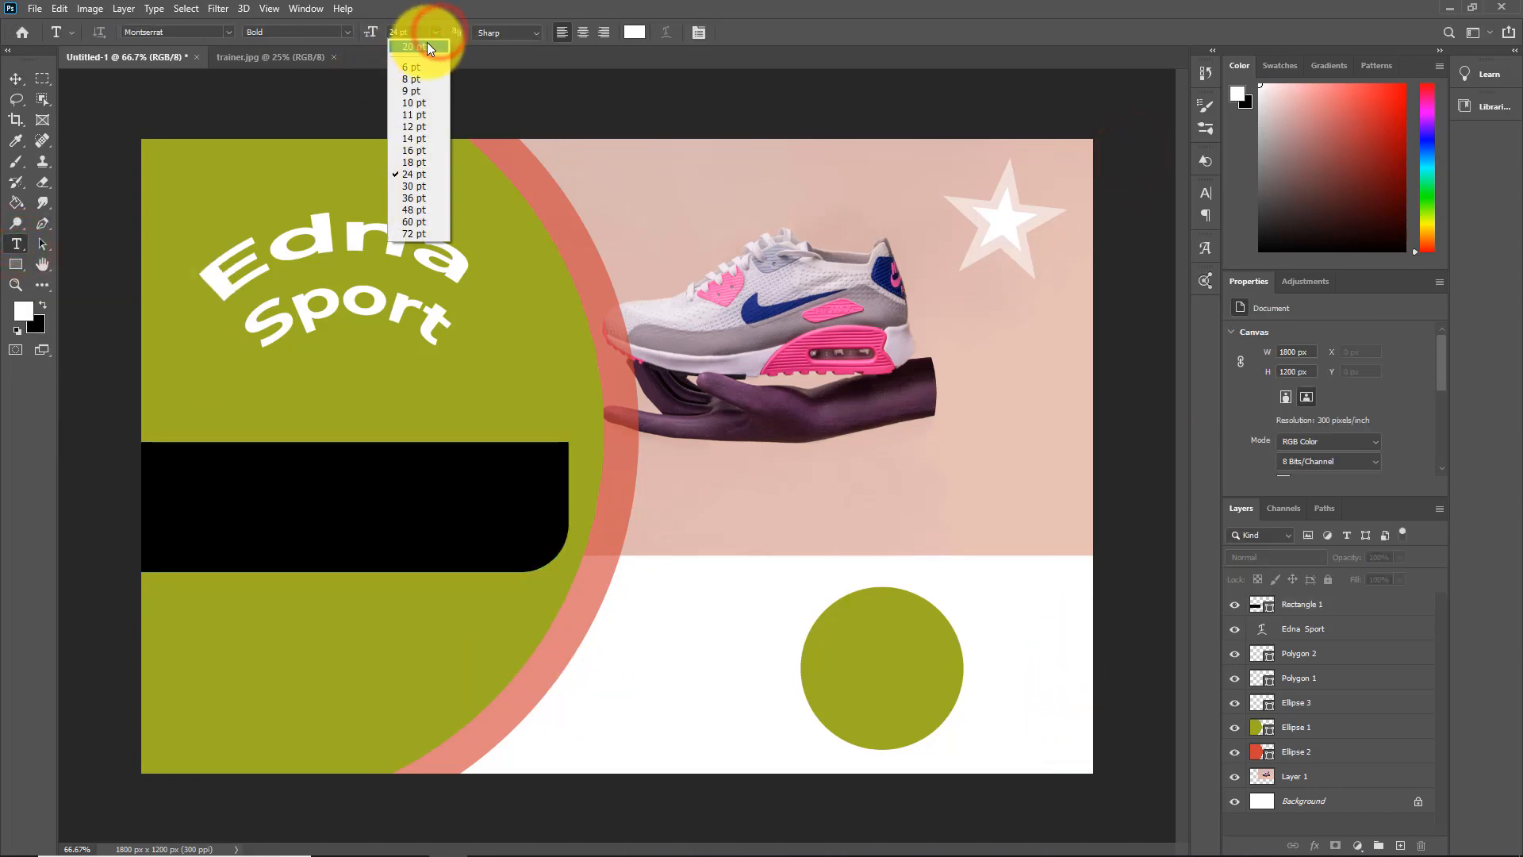
pyautogui.click(423, 100)
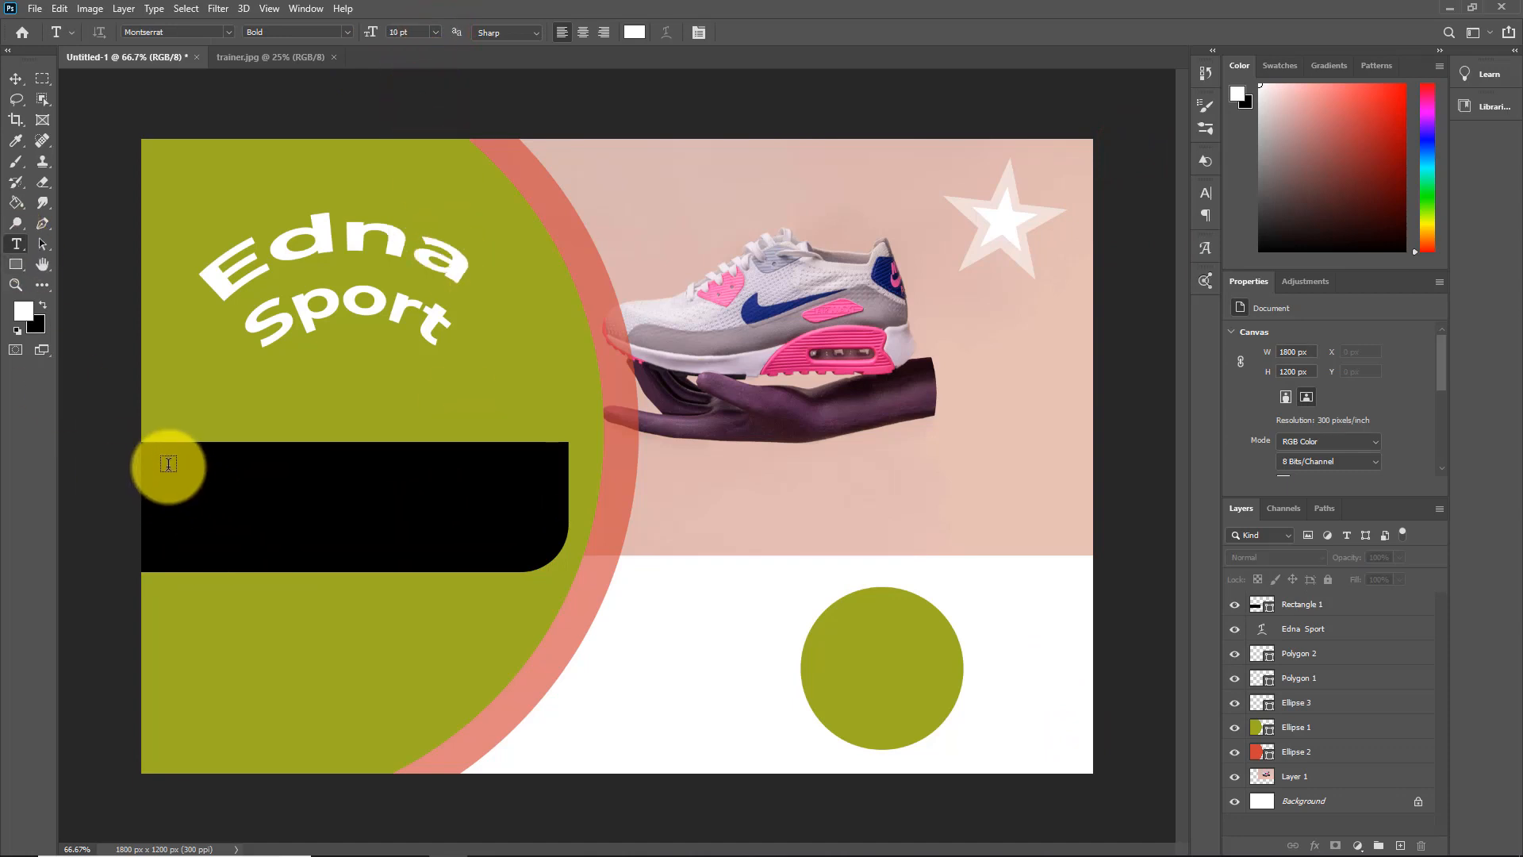
pyautogui.moveTo(160, 456); pyautogui.dragTo(537, 547)
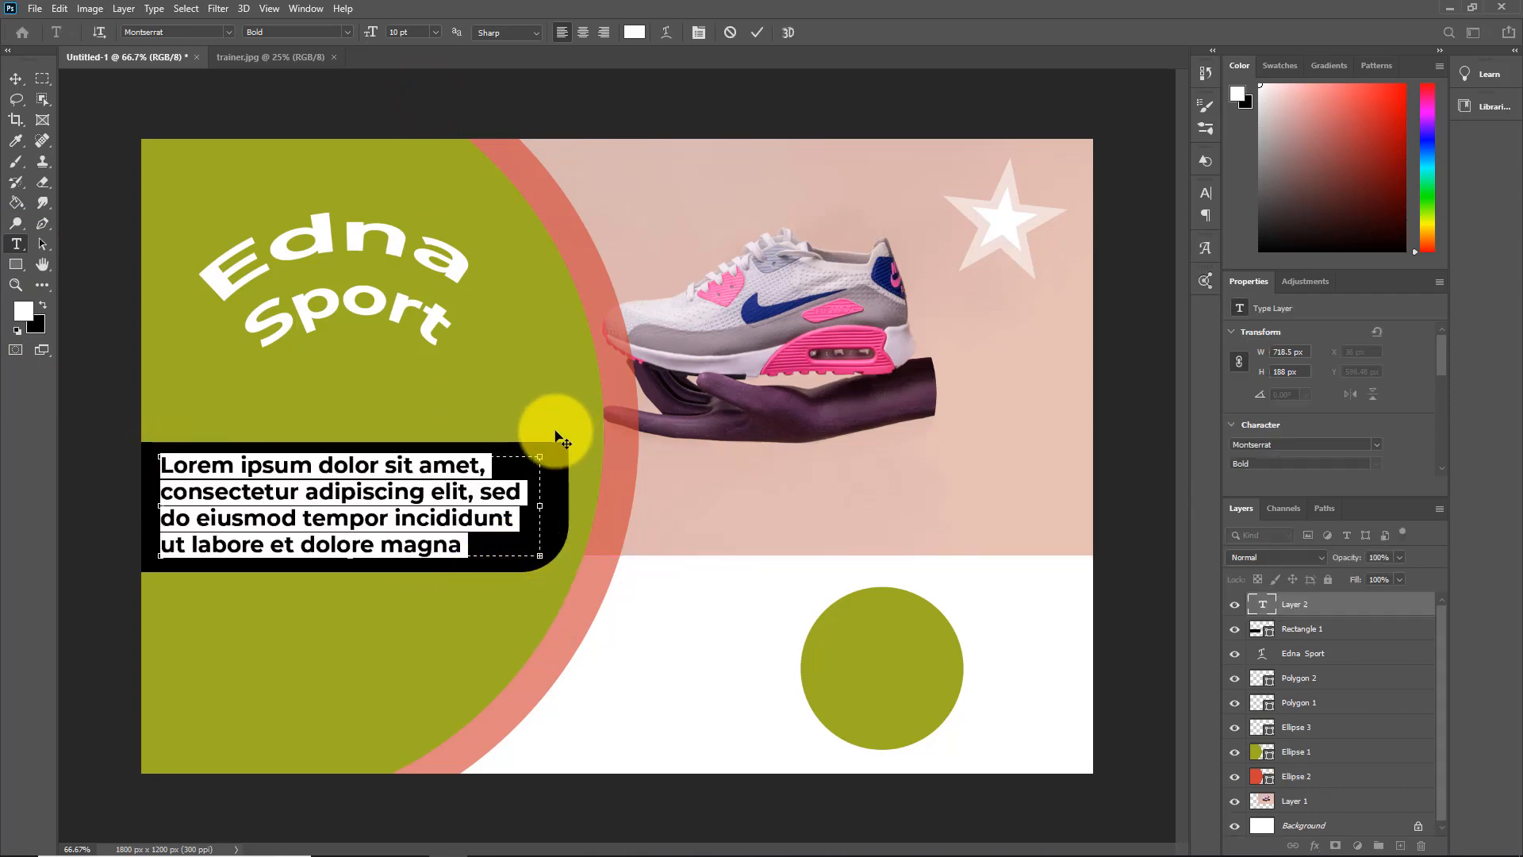
# Try the placeholder paragraph at font sizes of 9 pt and 8 pt
pyautogui.click(435, 32)
pyautogui.click(413, 91)
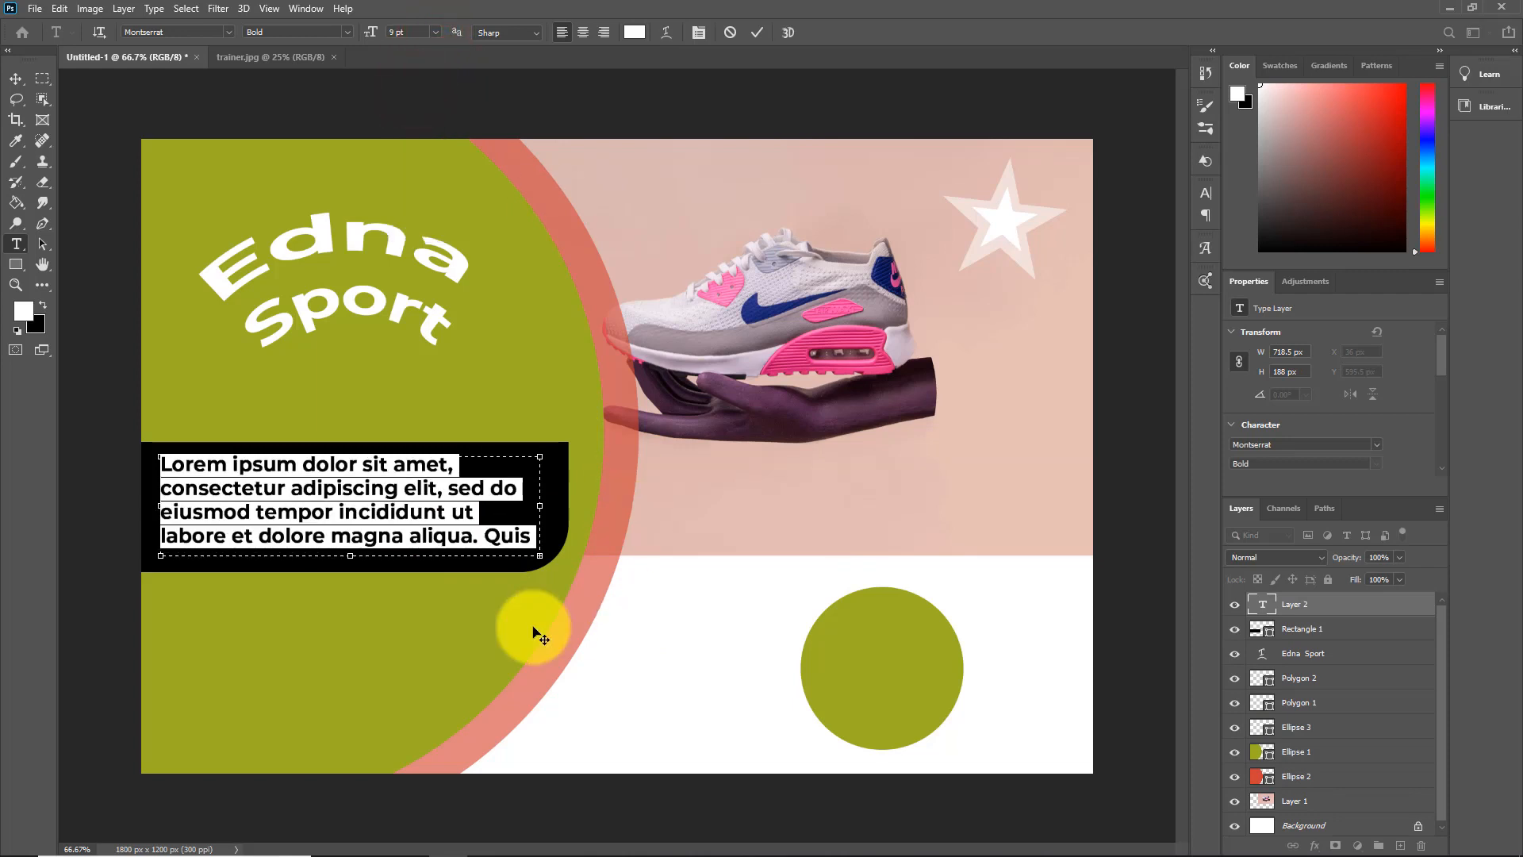
pyautogui.click(435, 31)
pyautogui.click(407, 78)
# Change the placeholder paragraph's font to Arial in the Regular style
pyautogui.click(1376, 444)
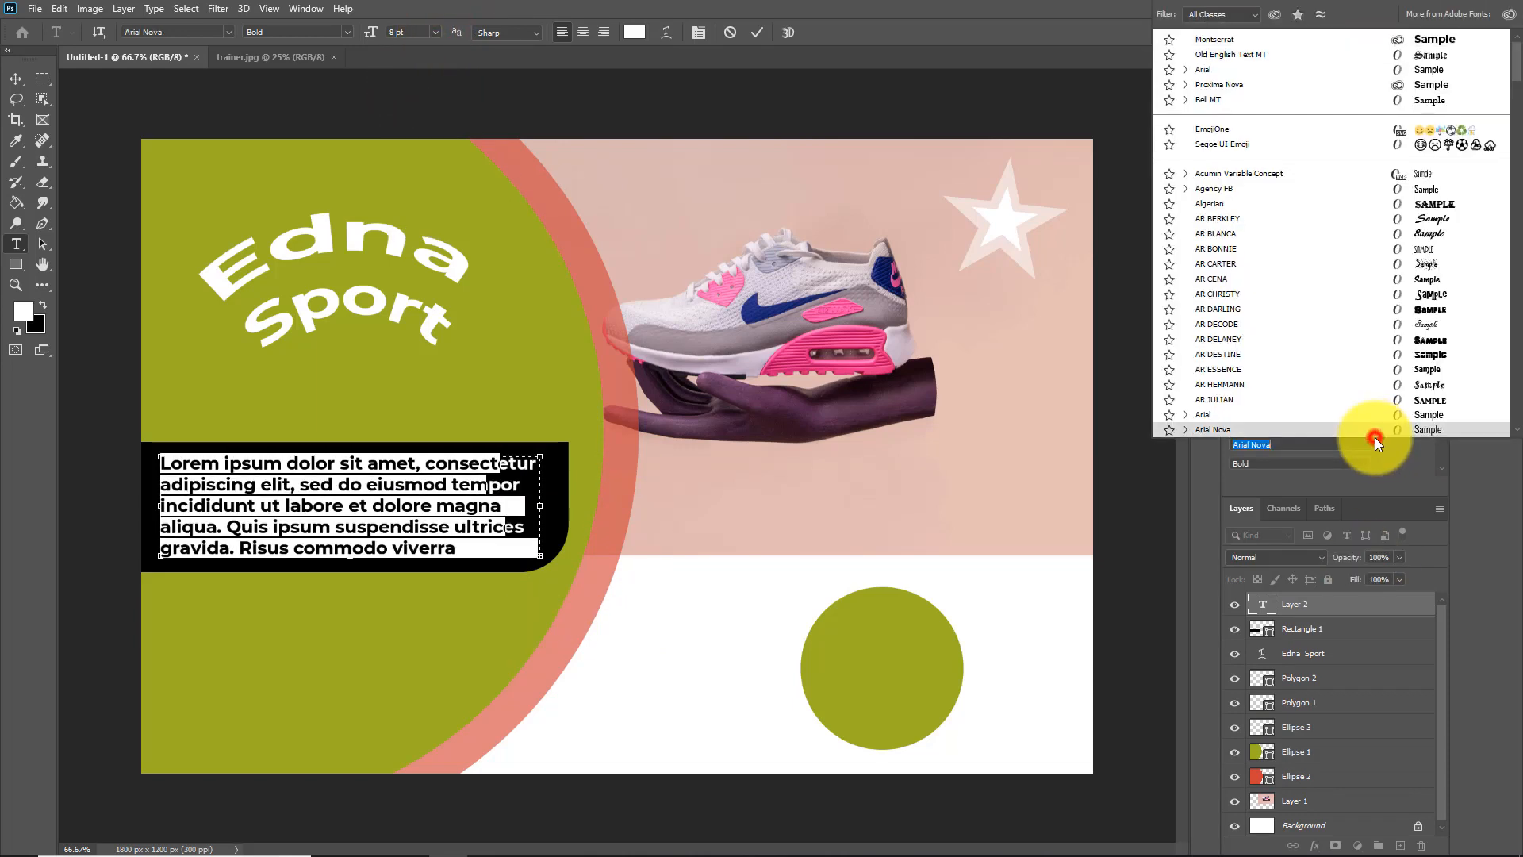
pyautogui.click(1209, 411)
pyautogui.click(1378, 464)
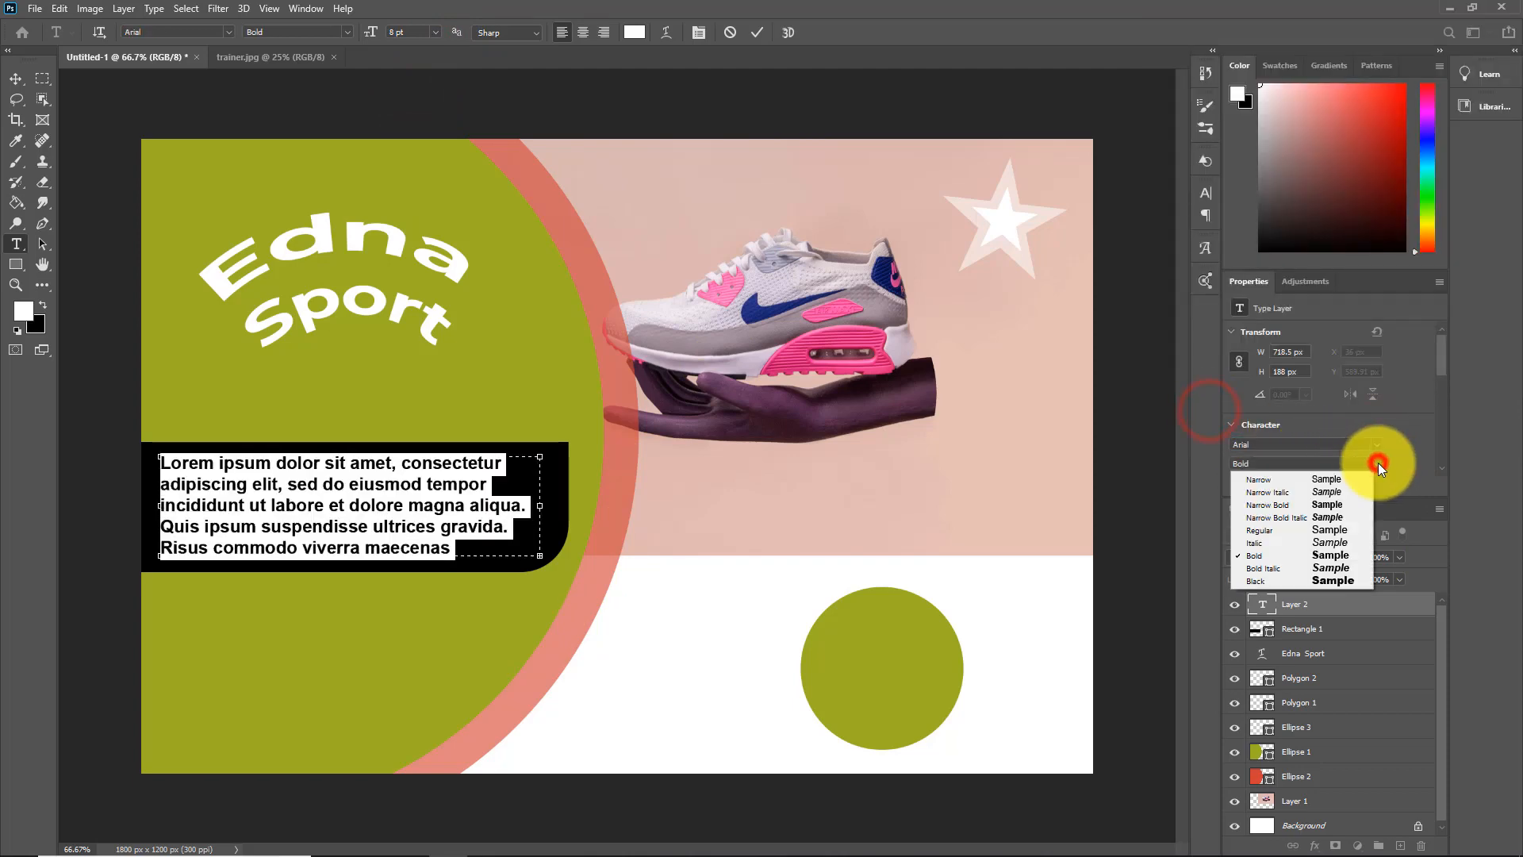
pyautogui.click(1266, 530)
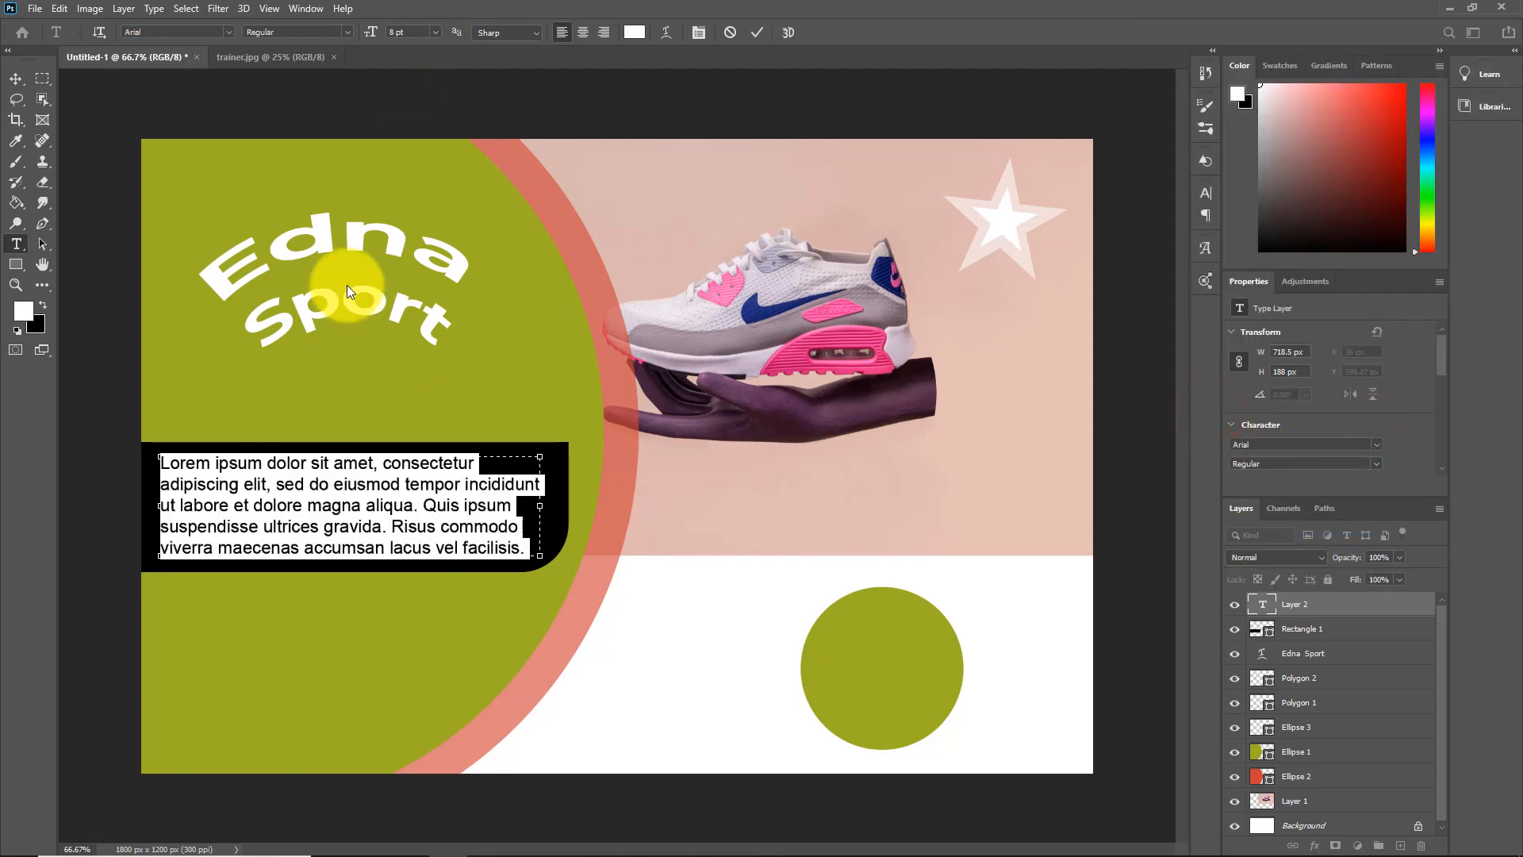
# Set the placeholder paragraph's font size to 9 pt and commit the text
pyautogui.click(436, 32)
pyautogui.click(415, 87)
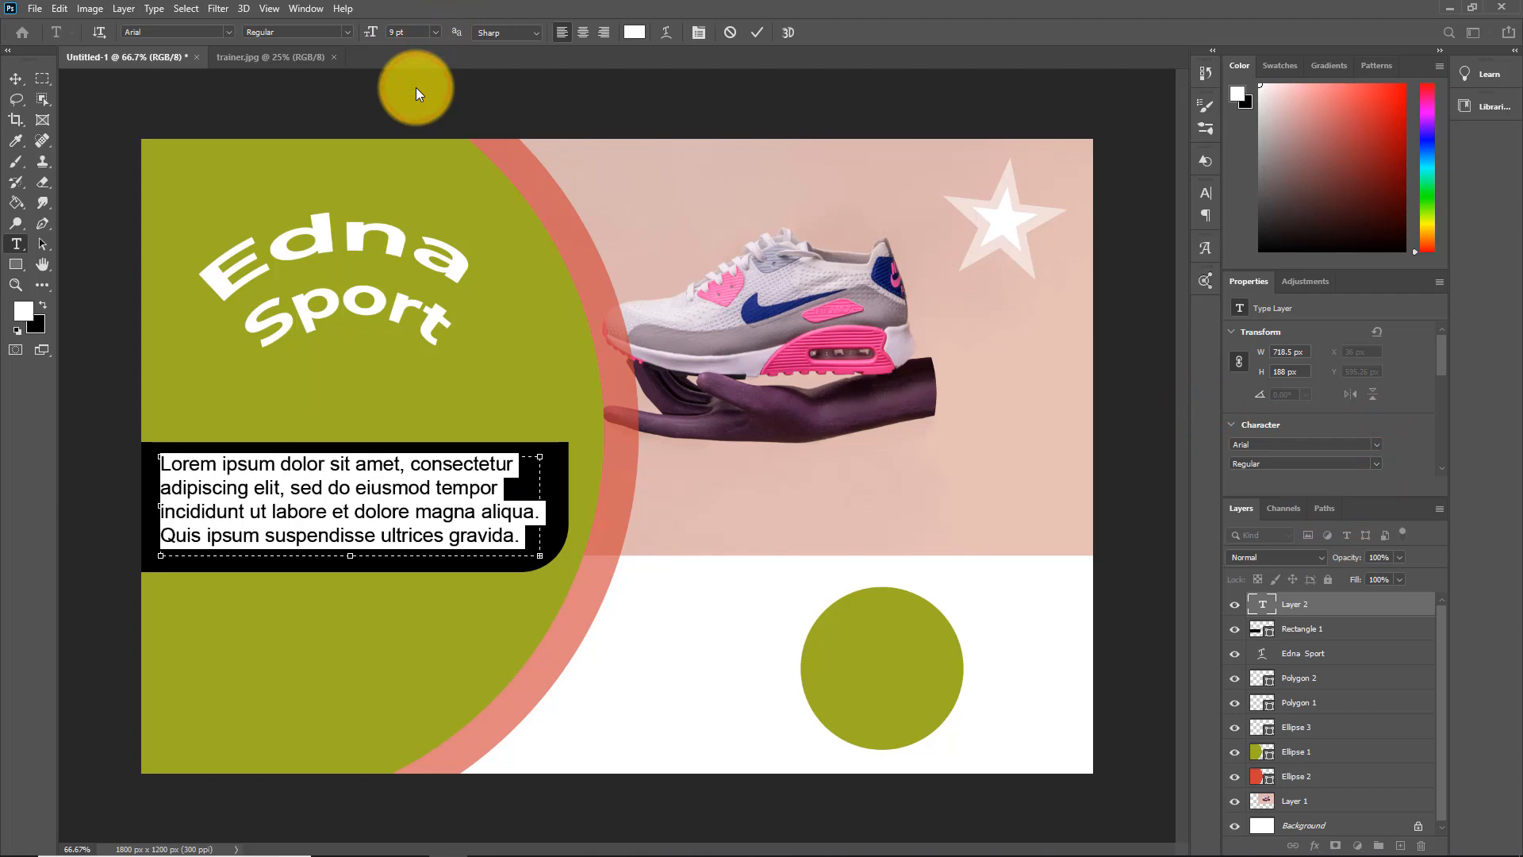
pyautogui.click(735, 617)
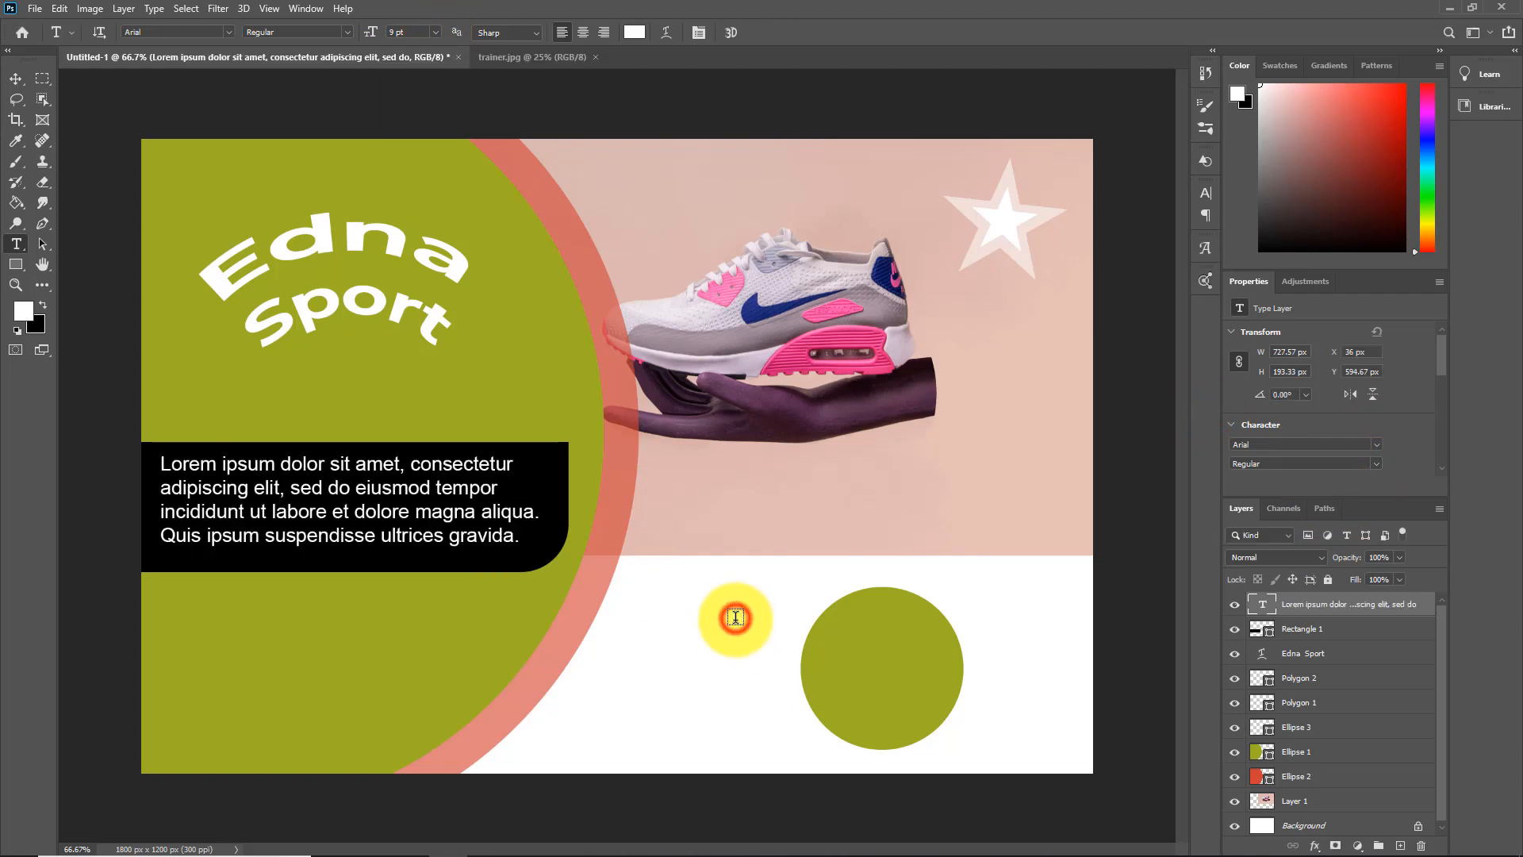
# Lower the opacity of the black banner rectangle behind the placeholder paragraph to 48%
pyautogui.click(1325, 632)
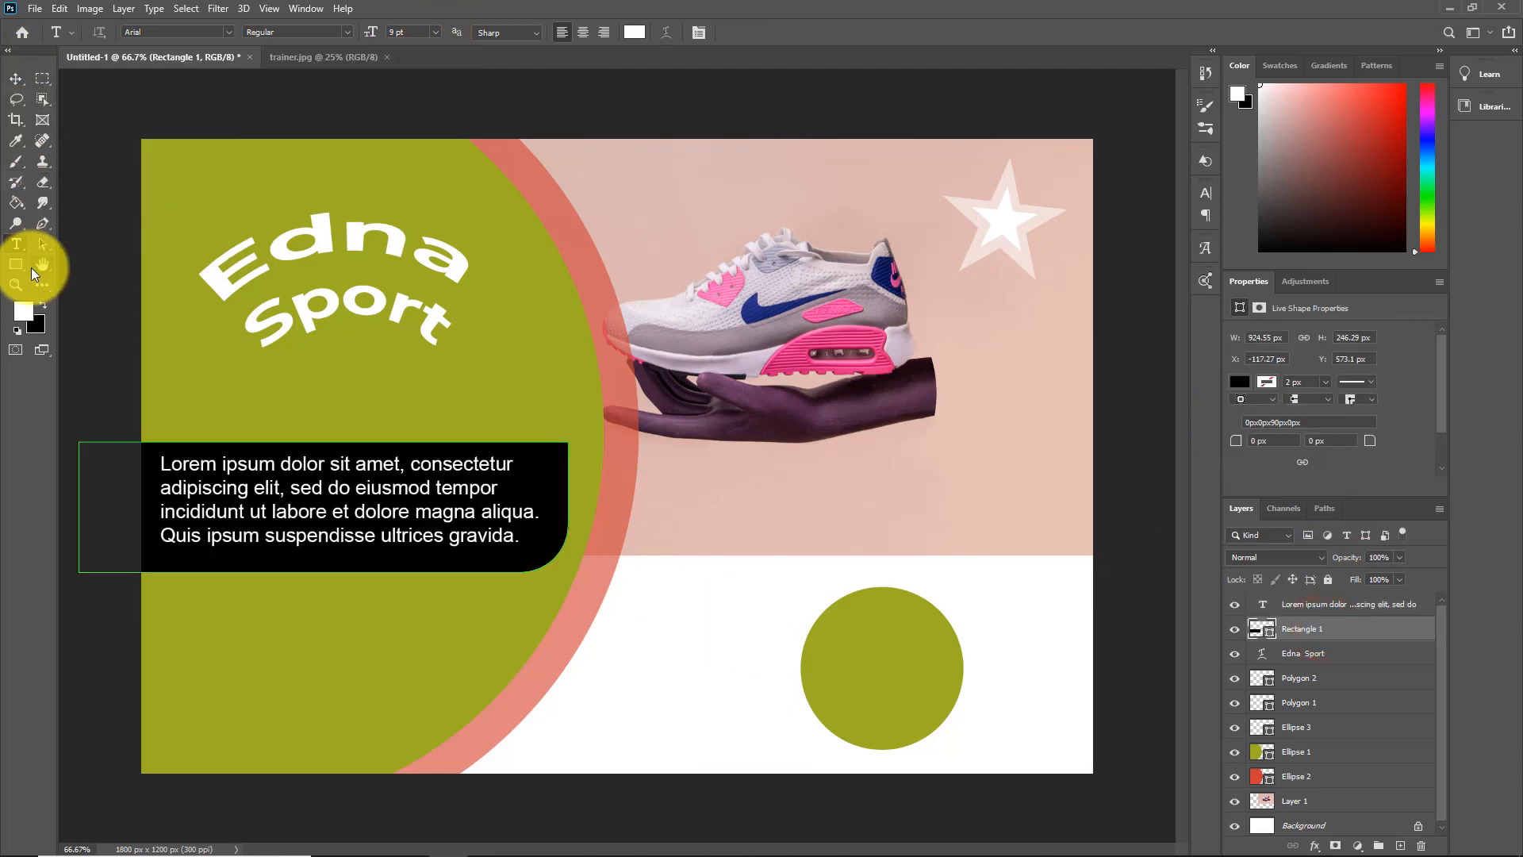
pyautogui.click(17, 265)
pyautogui.moveTo(1355, 558); pyautogui.dragTo(1317, 562)
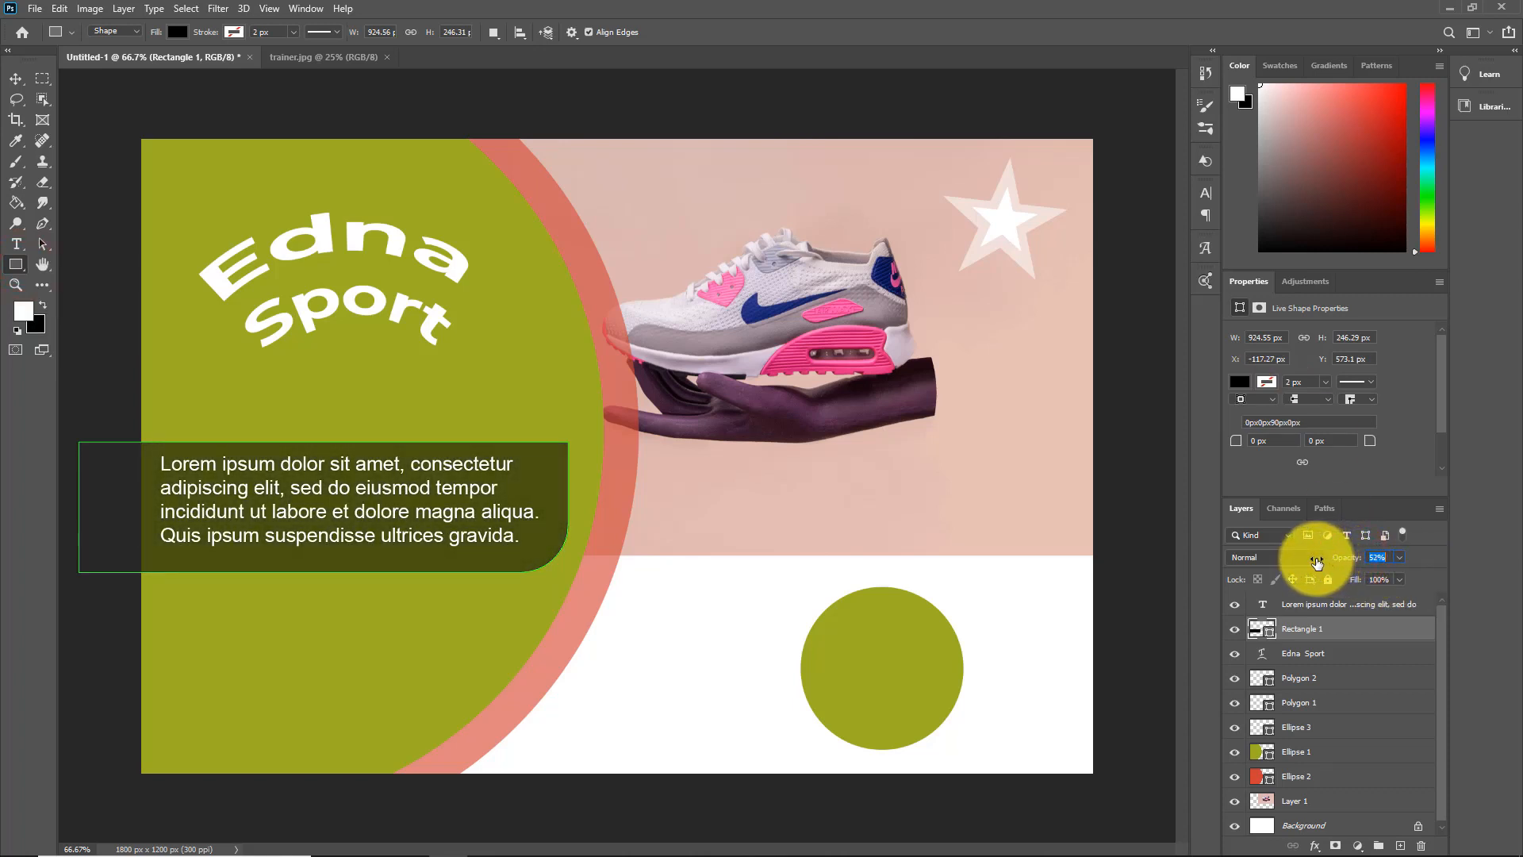
pyautogui.click(1304, 825)
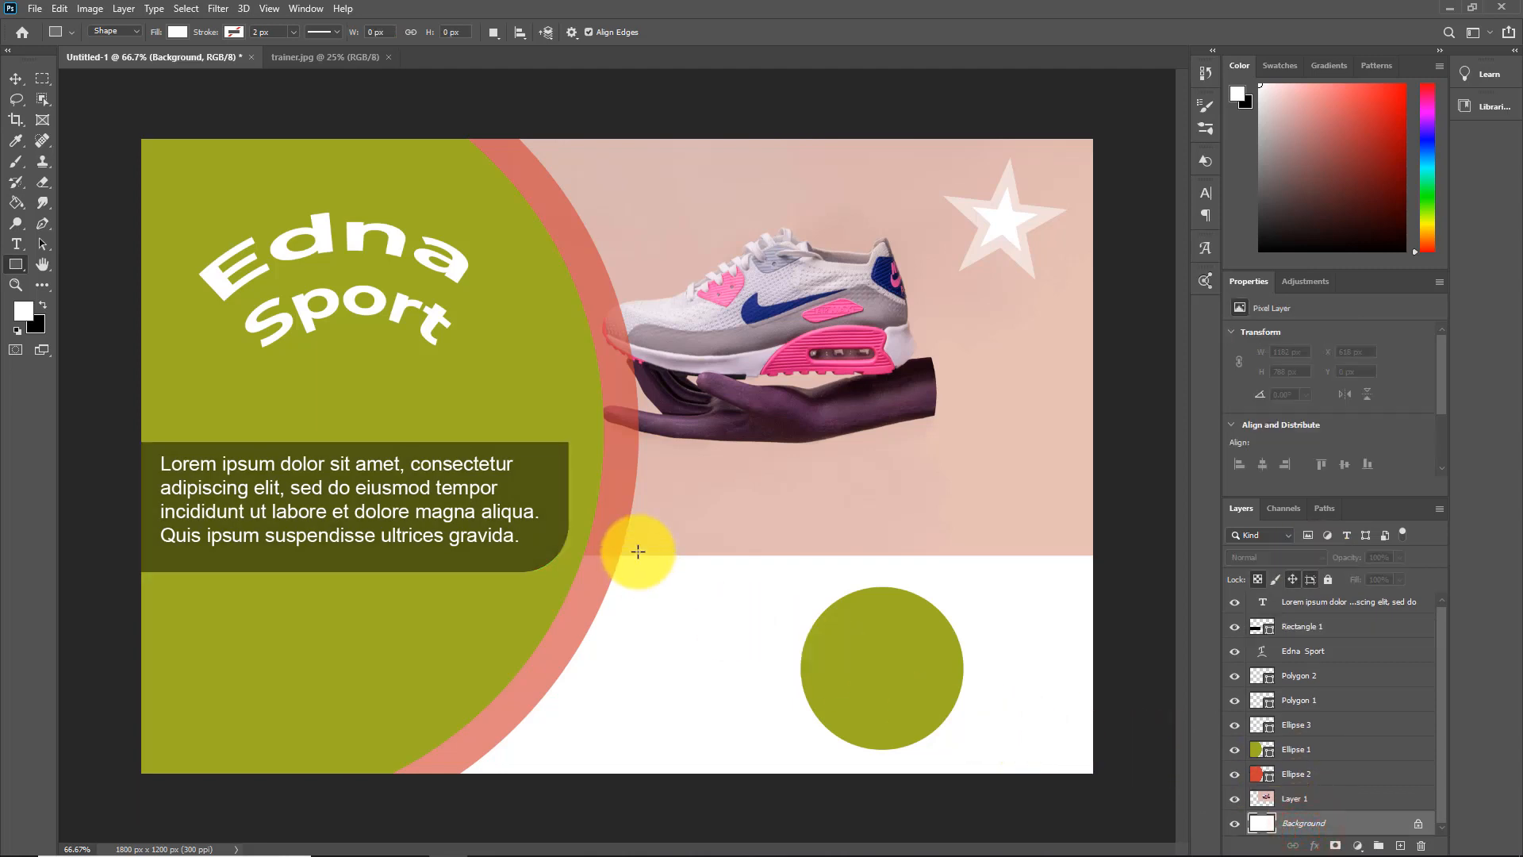
# Scale the banner rectangle down slightly and the placeholder paragraph to about 97%, fitting the text inside the banner
pyautogui.click(1301, 625)
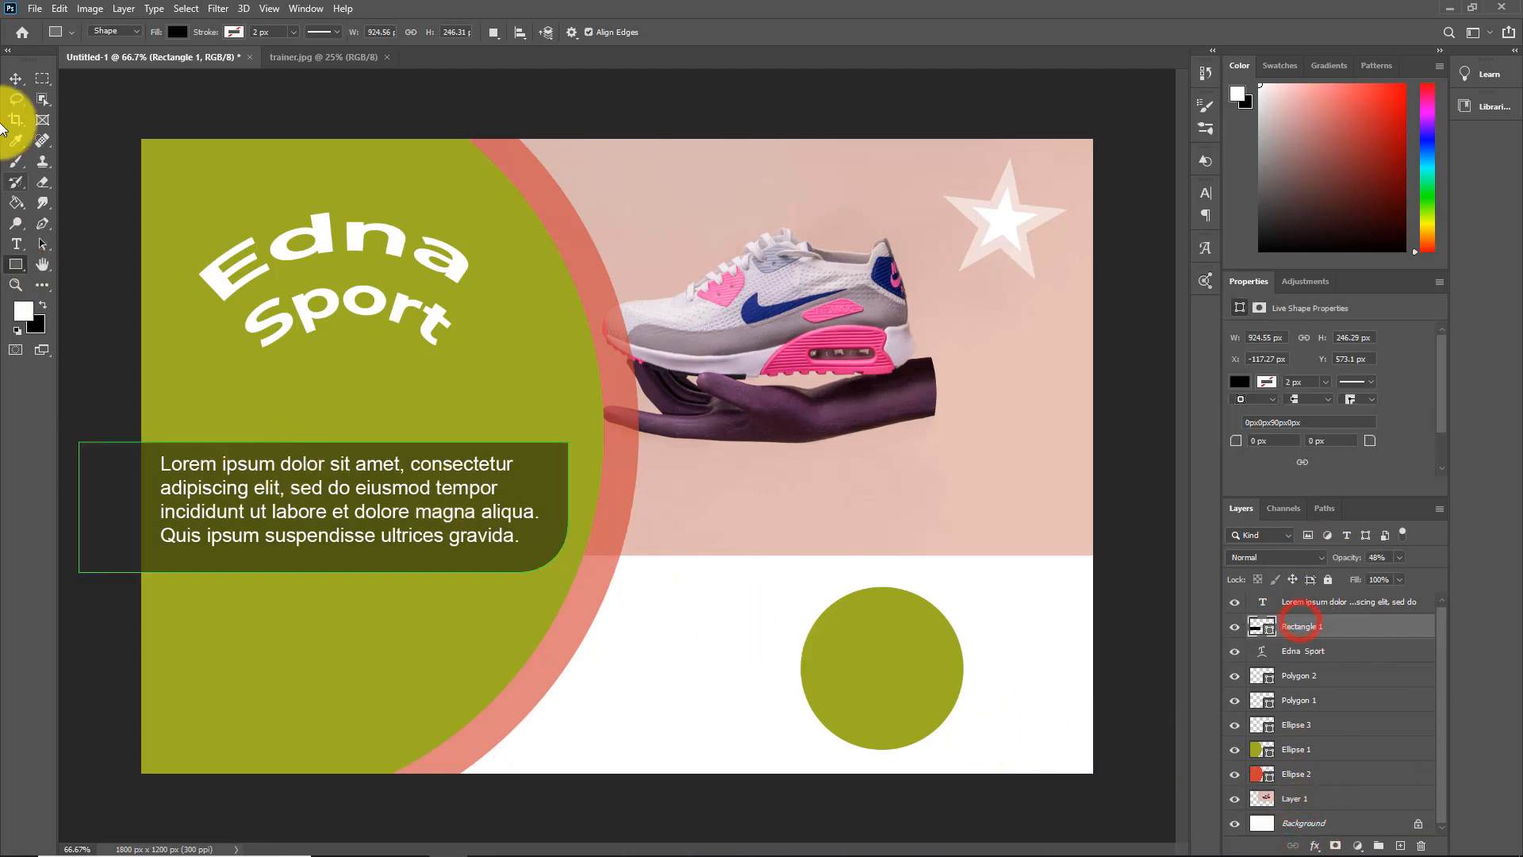
pyautogui.click(15, 79)
pyautogui.moveTo(323, 442); pyautogui.dragTo(350, 460)
pyautogui.click(16, 244)
pyautogui.click(15, 79)
pyautogui.click(383, 512)
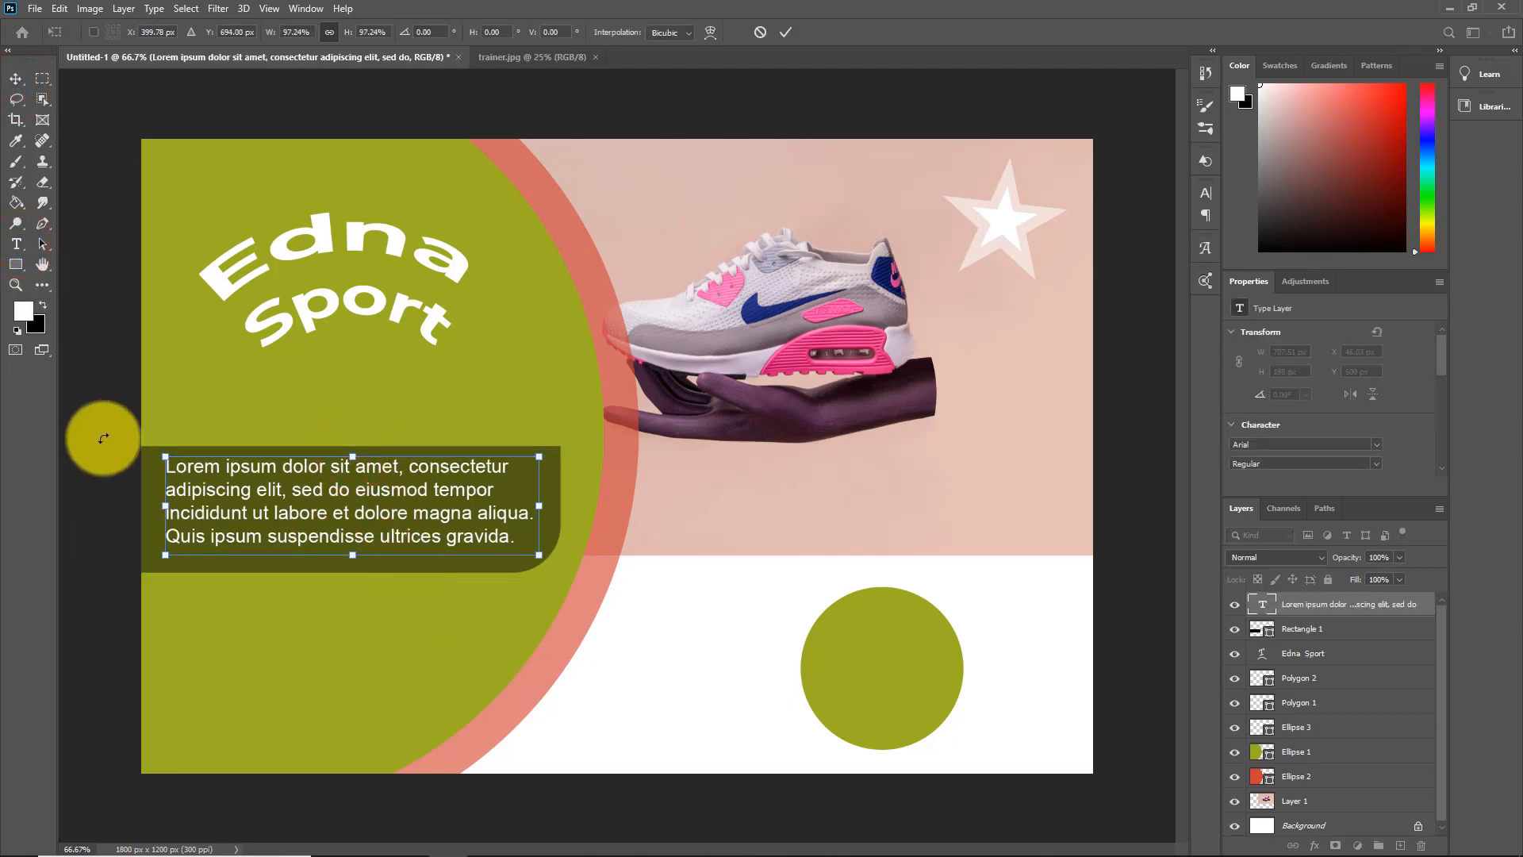
pyautogui.click(1151, 655)
pyautogui.click(760, 610)
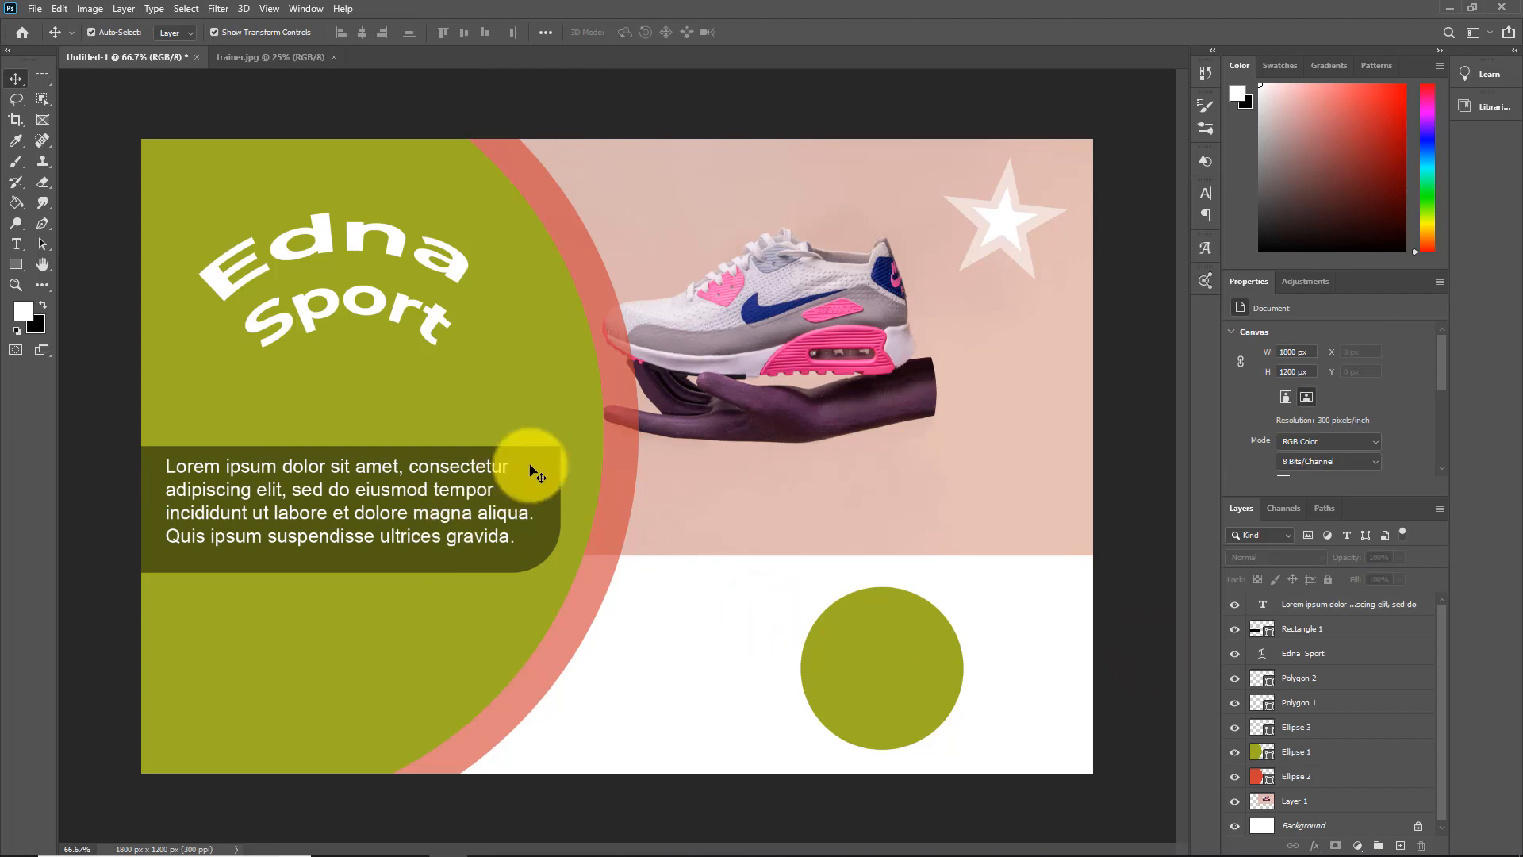
# Add the contact person's name as a white 12 pt Arial text line below the banner
pyautogui.click(16, 244)
pyautogui.click(437, 32)
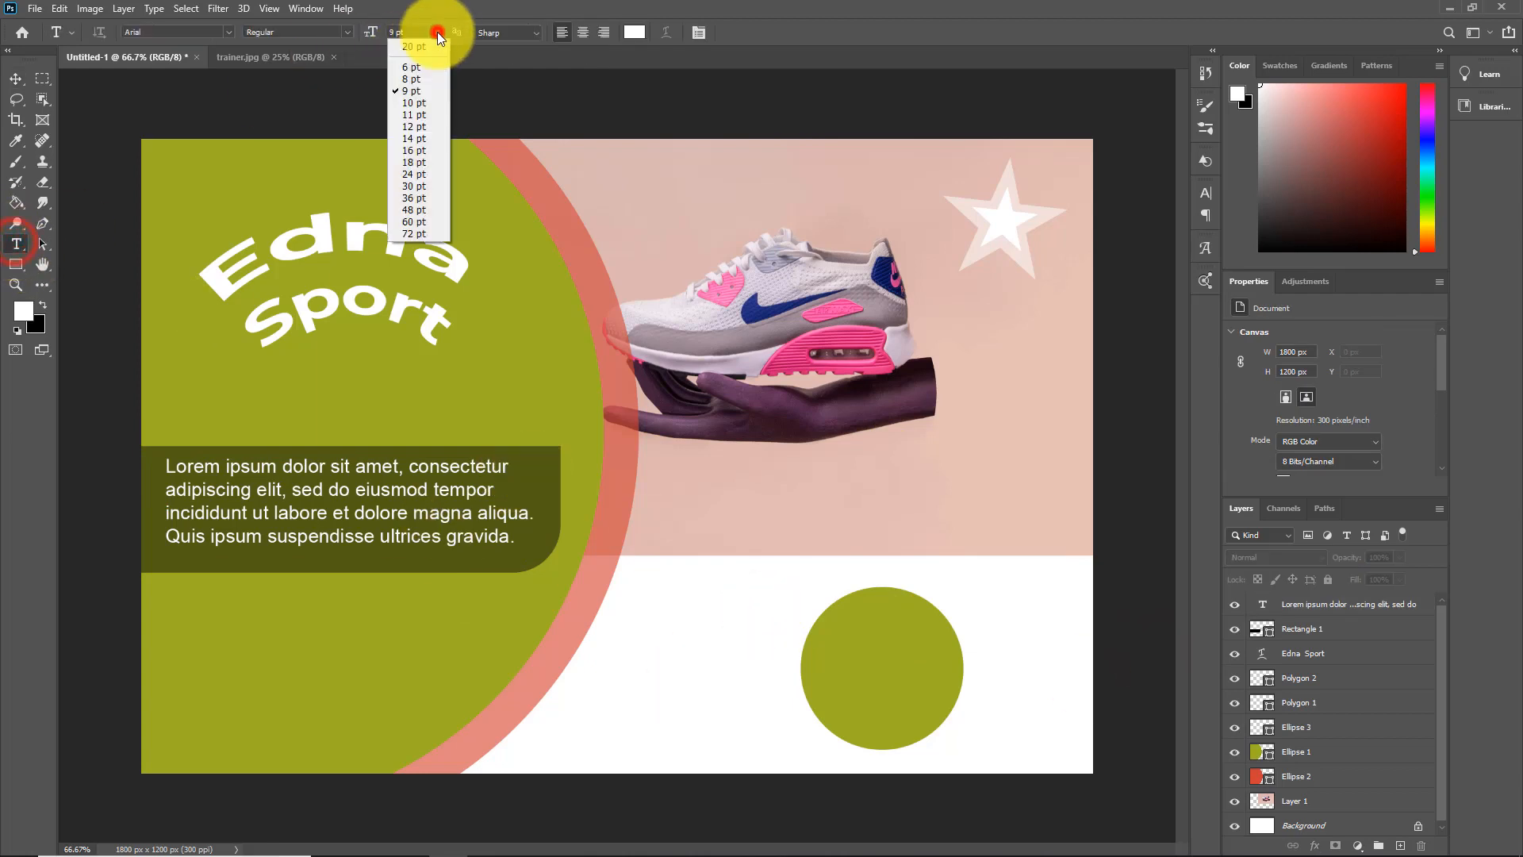
pyautogui.click(420, 124)
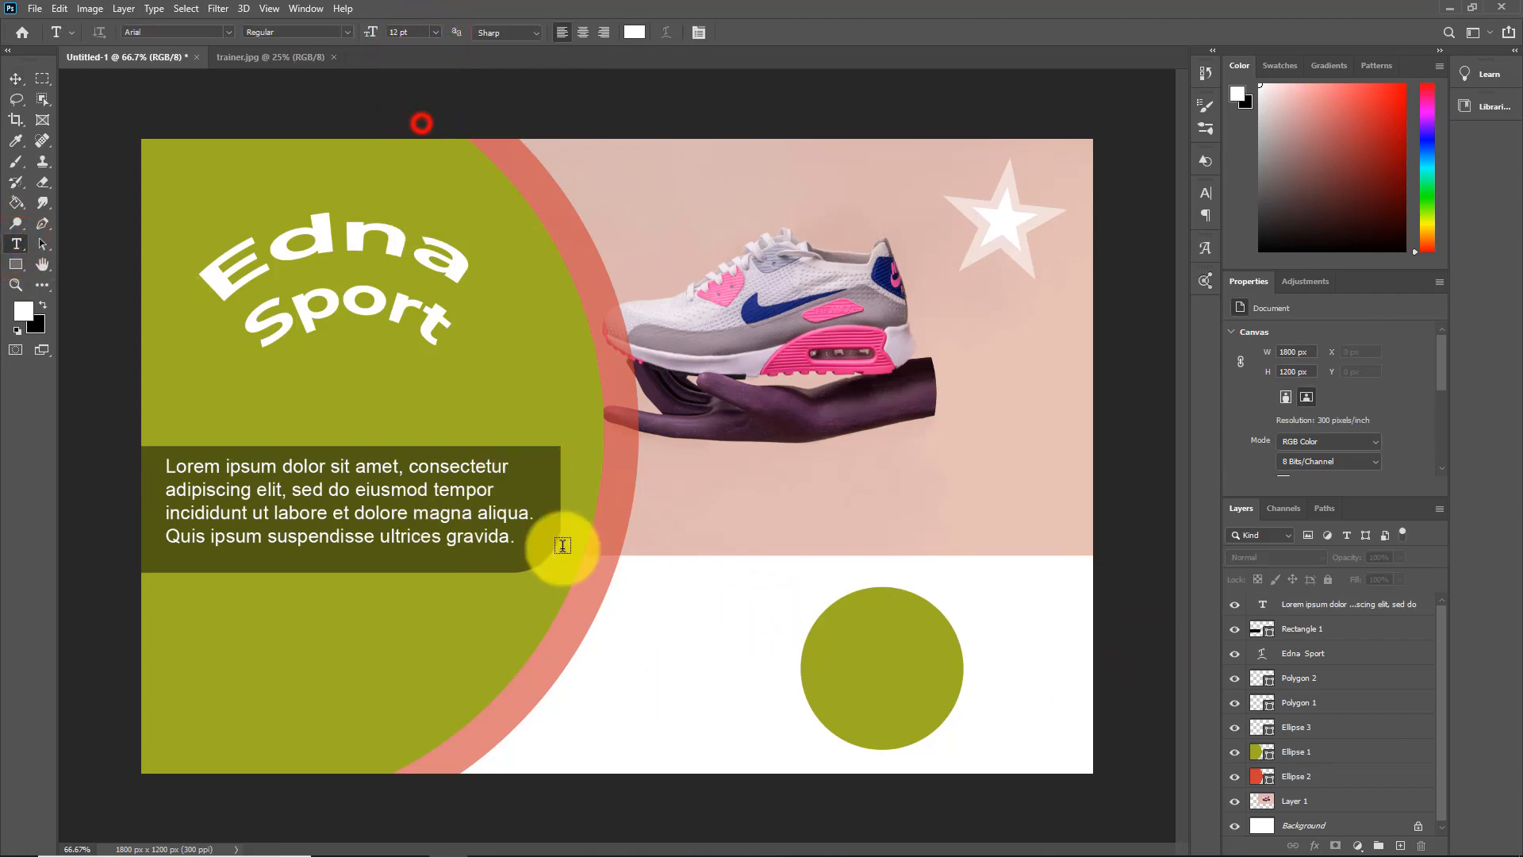
pyautogui.click(164, 629)
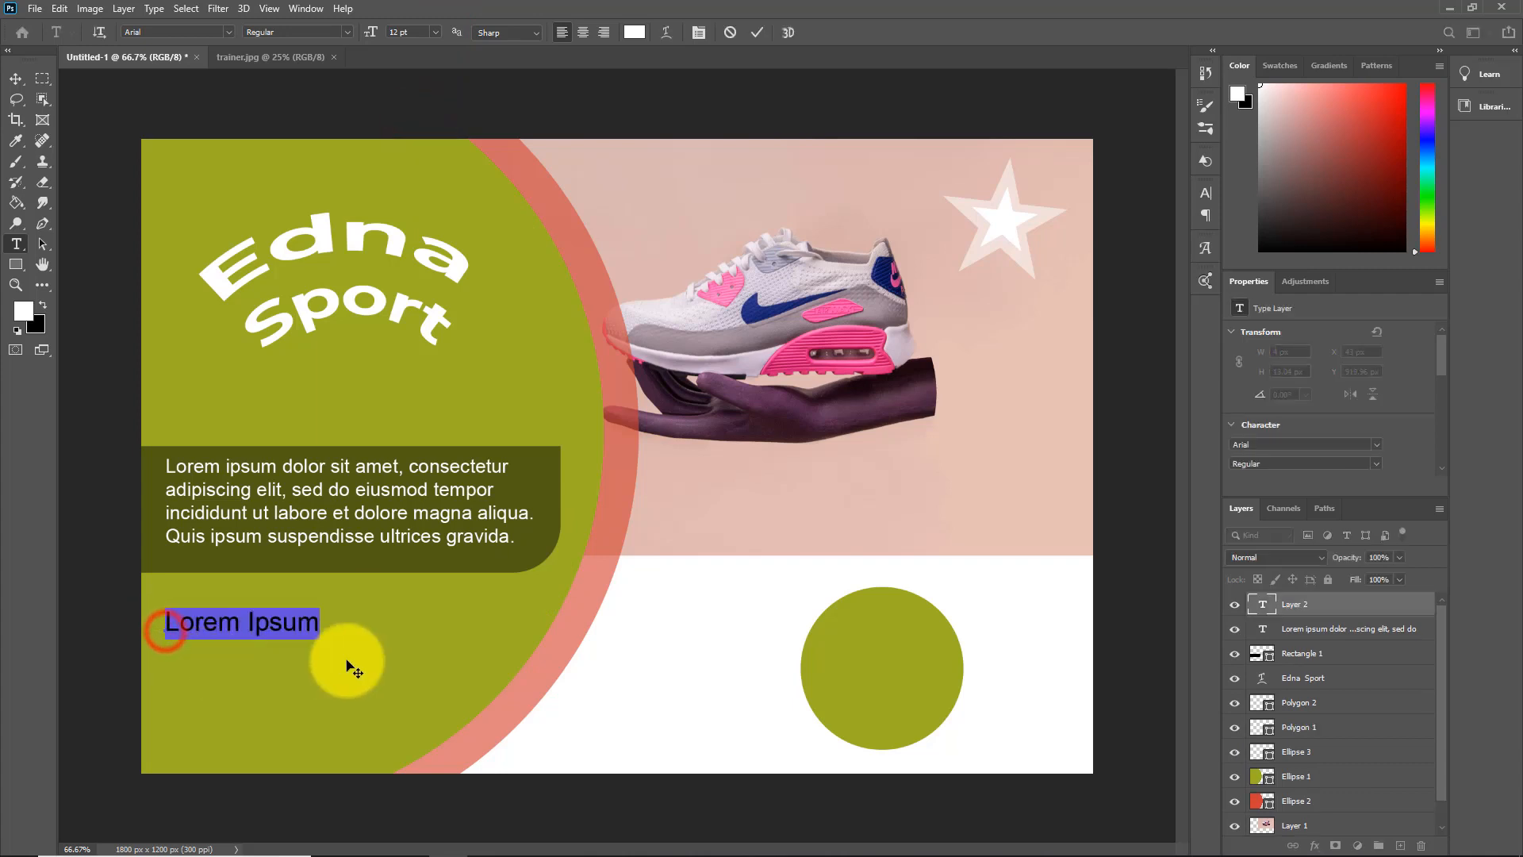
pyautogui.write('E. Bodnar')
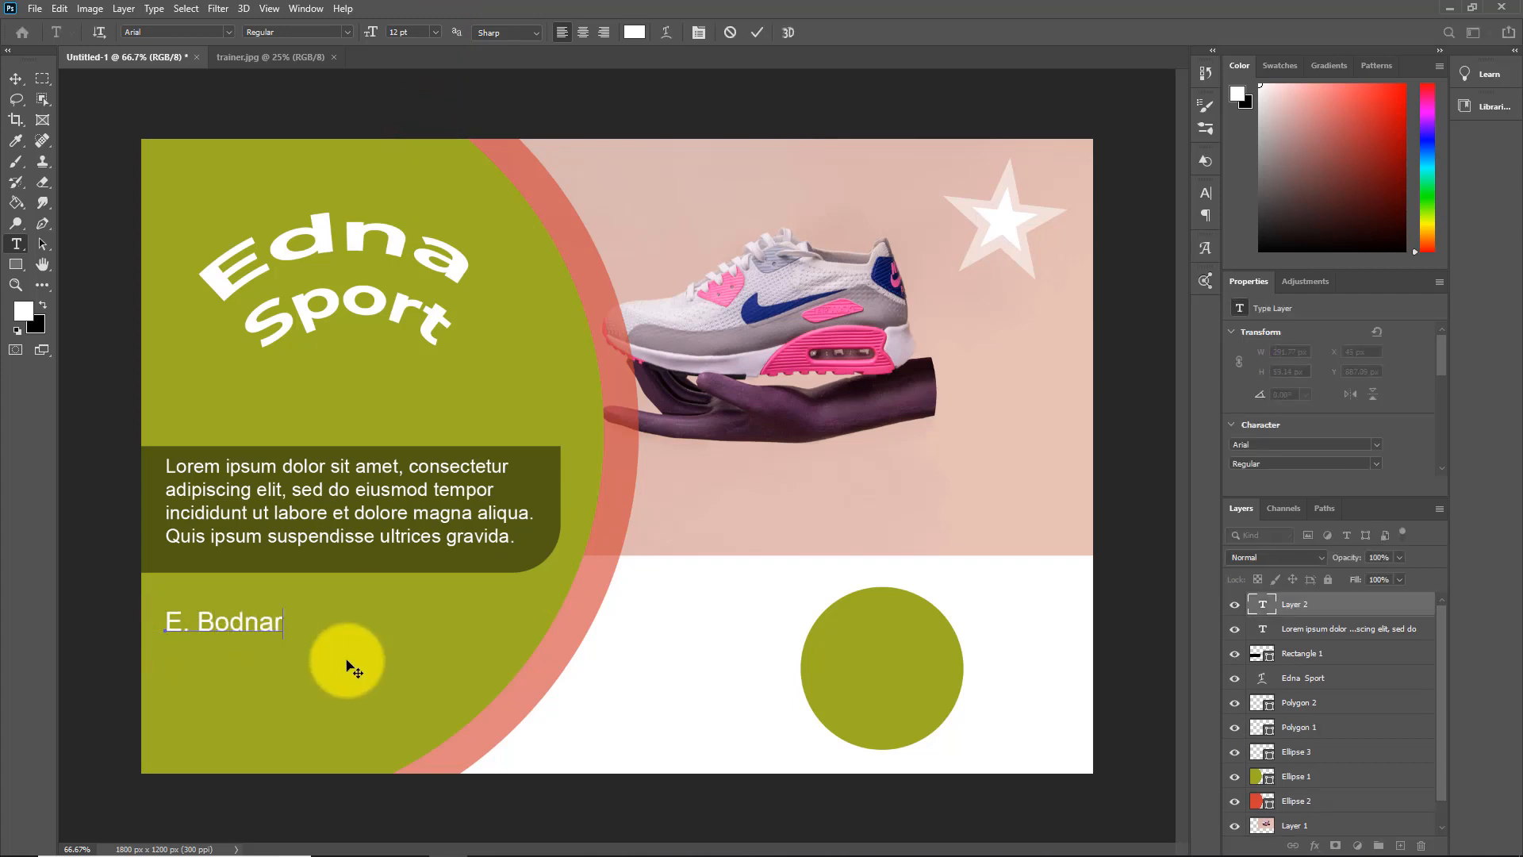
pyautogui.click(347, 660)
pyautogui.click(163, 688)
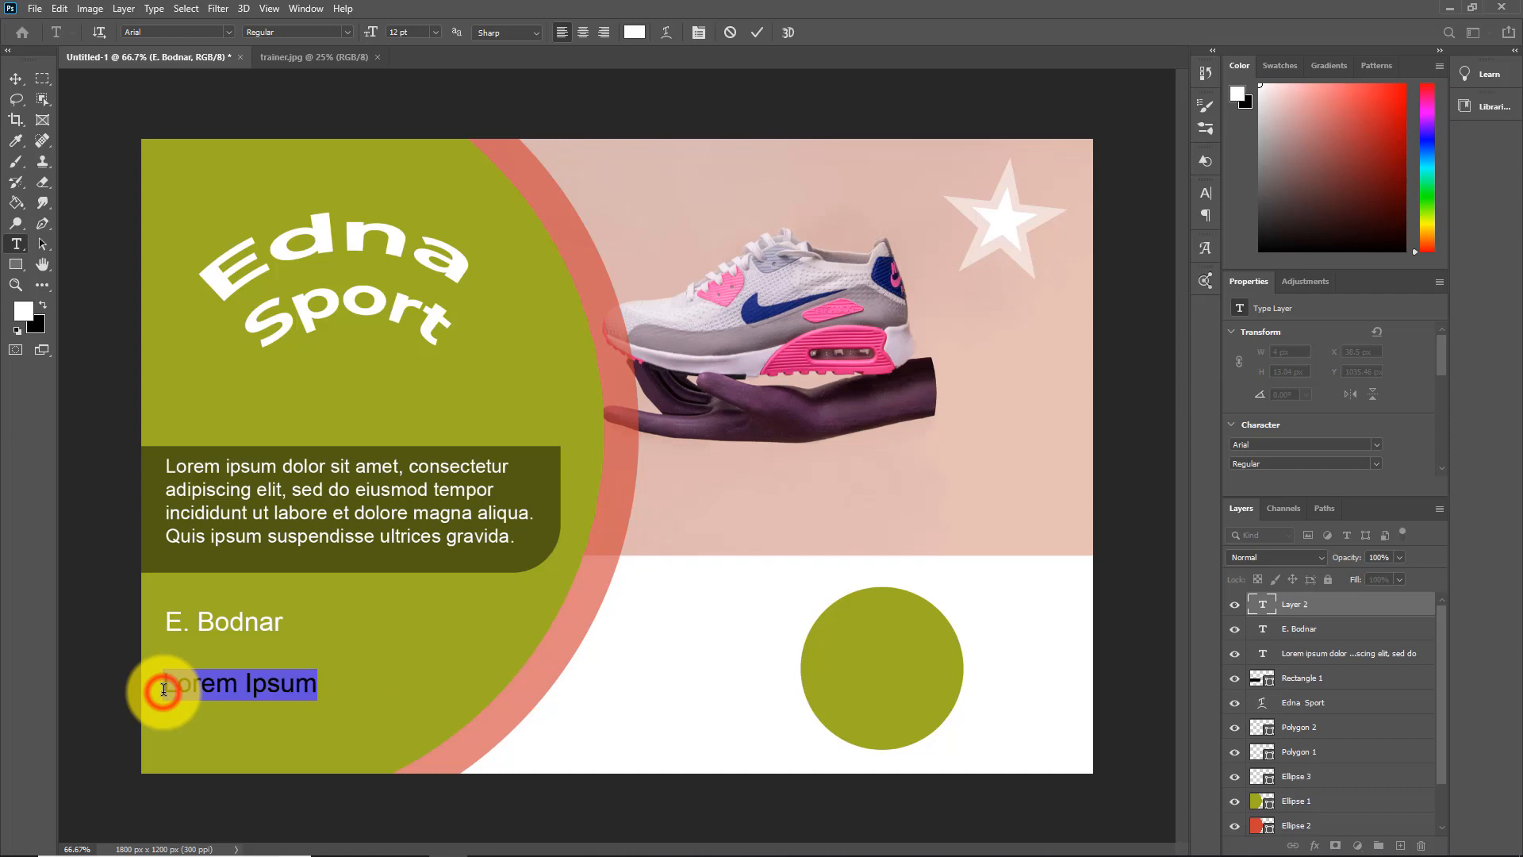
pyautogui.click(1377, 445)
pyautogui.click(1220, 48)
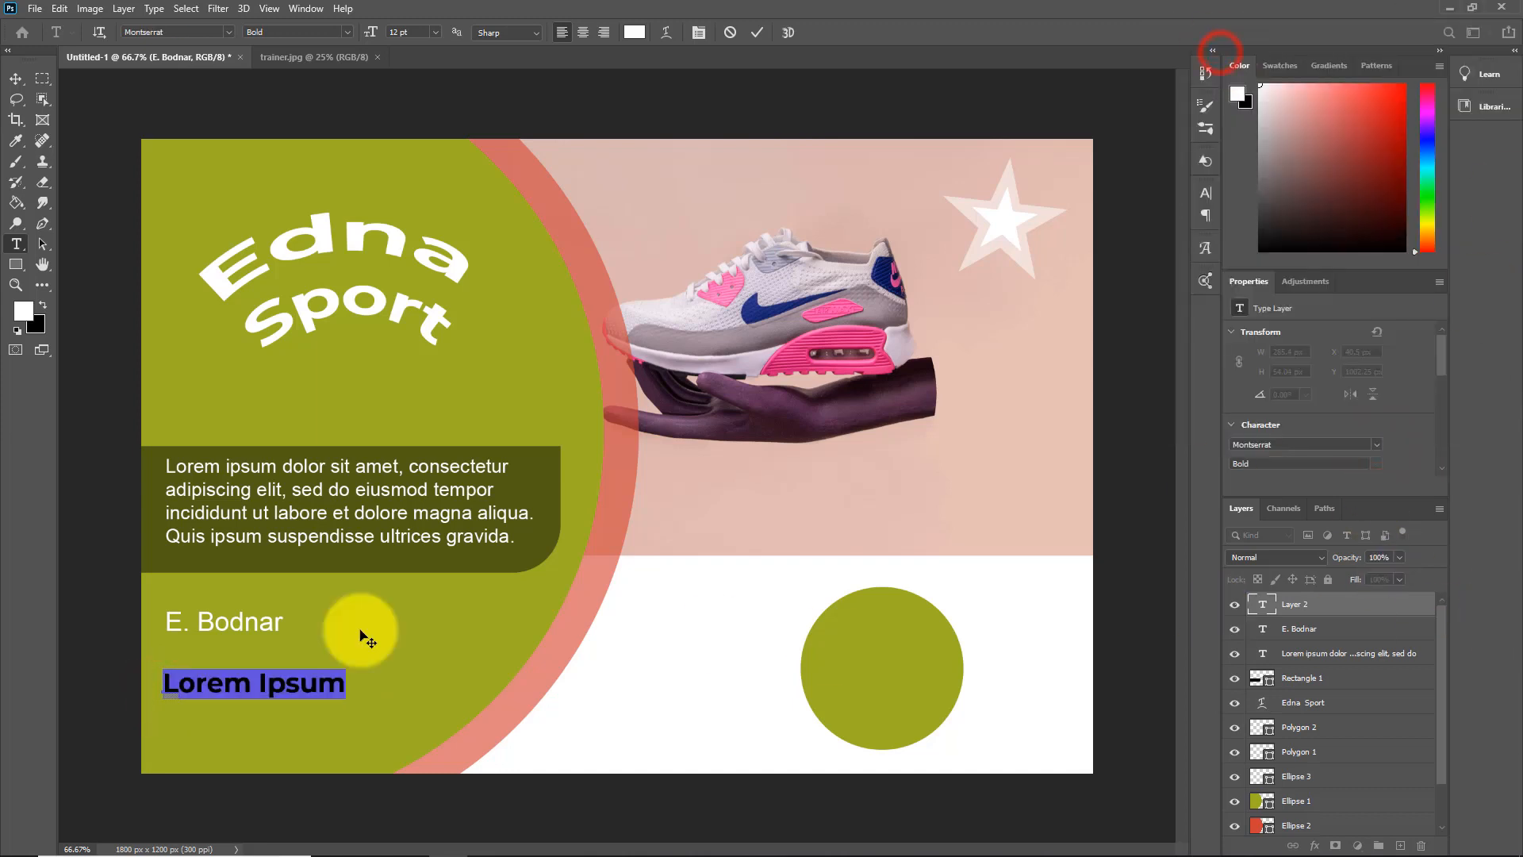
pyautogui.write('www.edna.com')
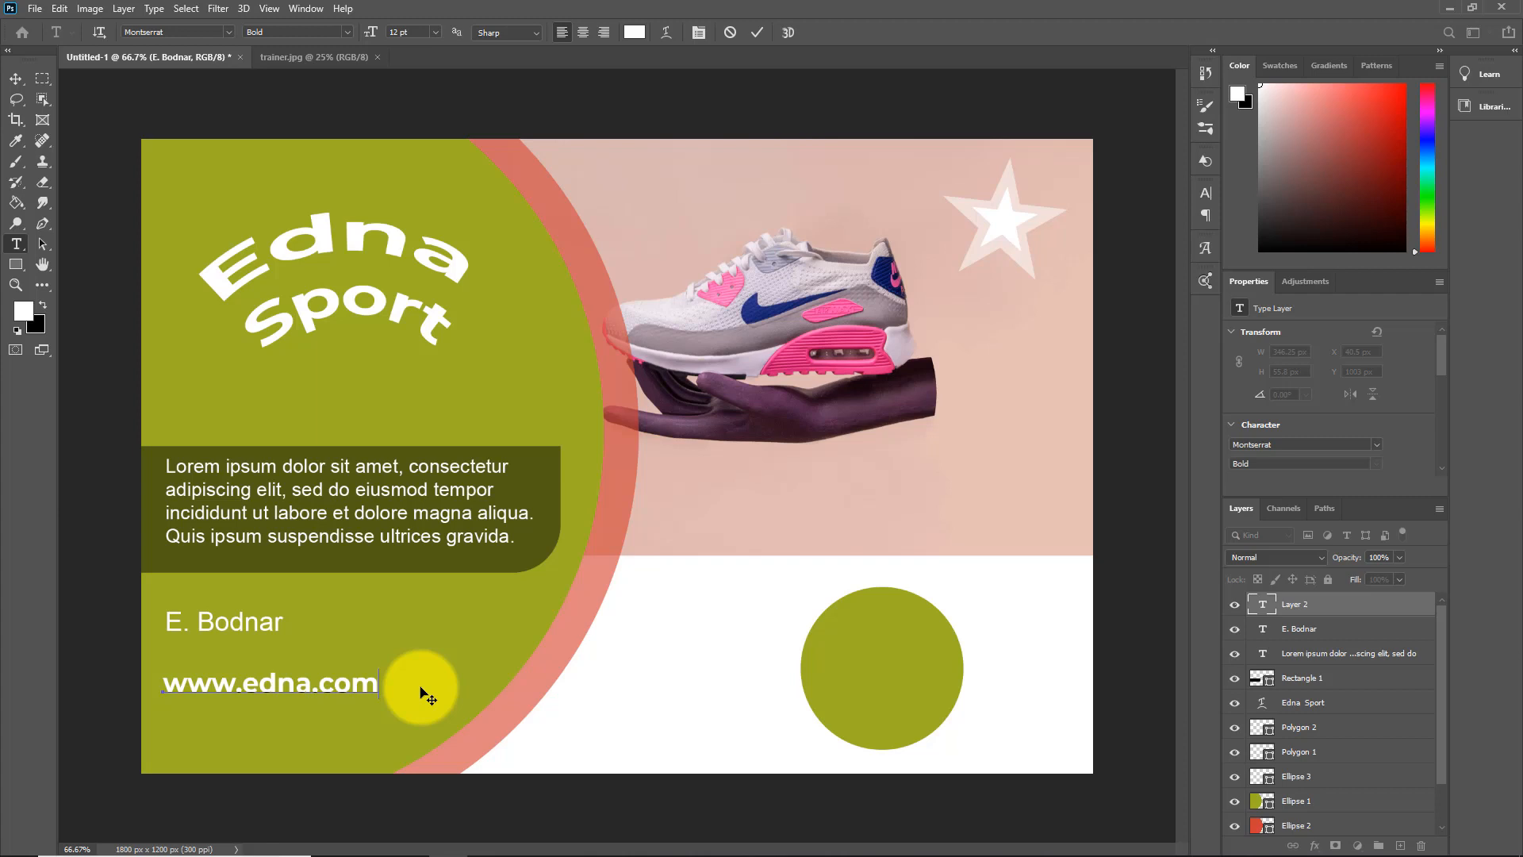
pyautogui.click(606, 729)
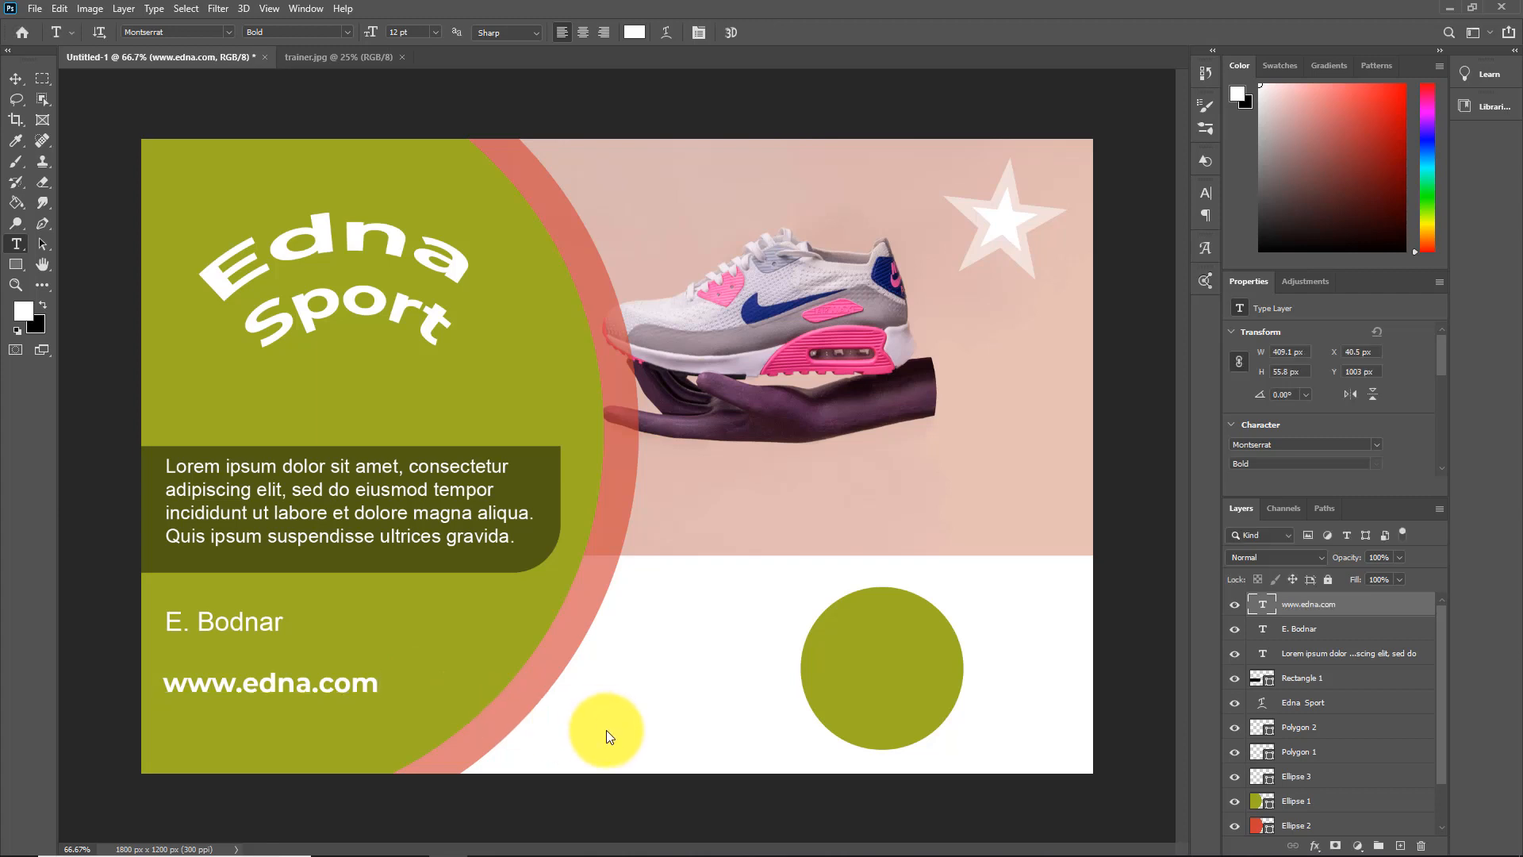
# Move the website and contact name lines slightly down and left so they sit close together
pyautogui.press('v')
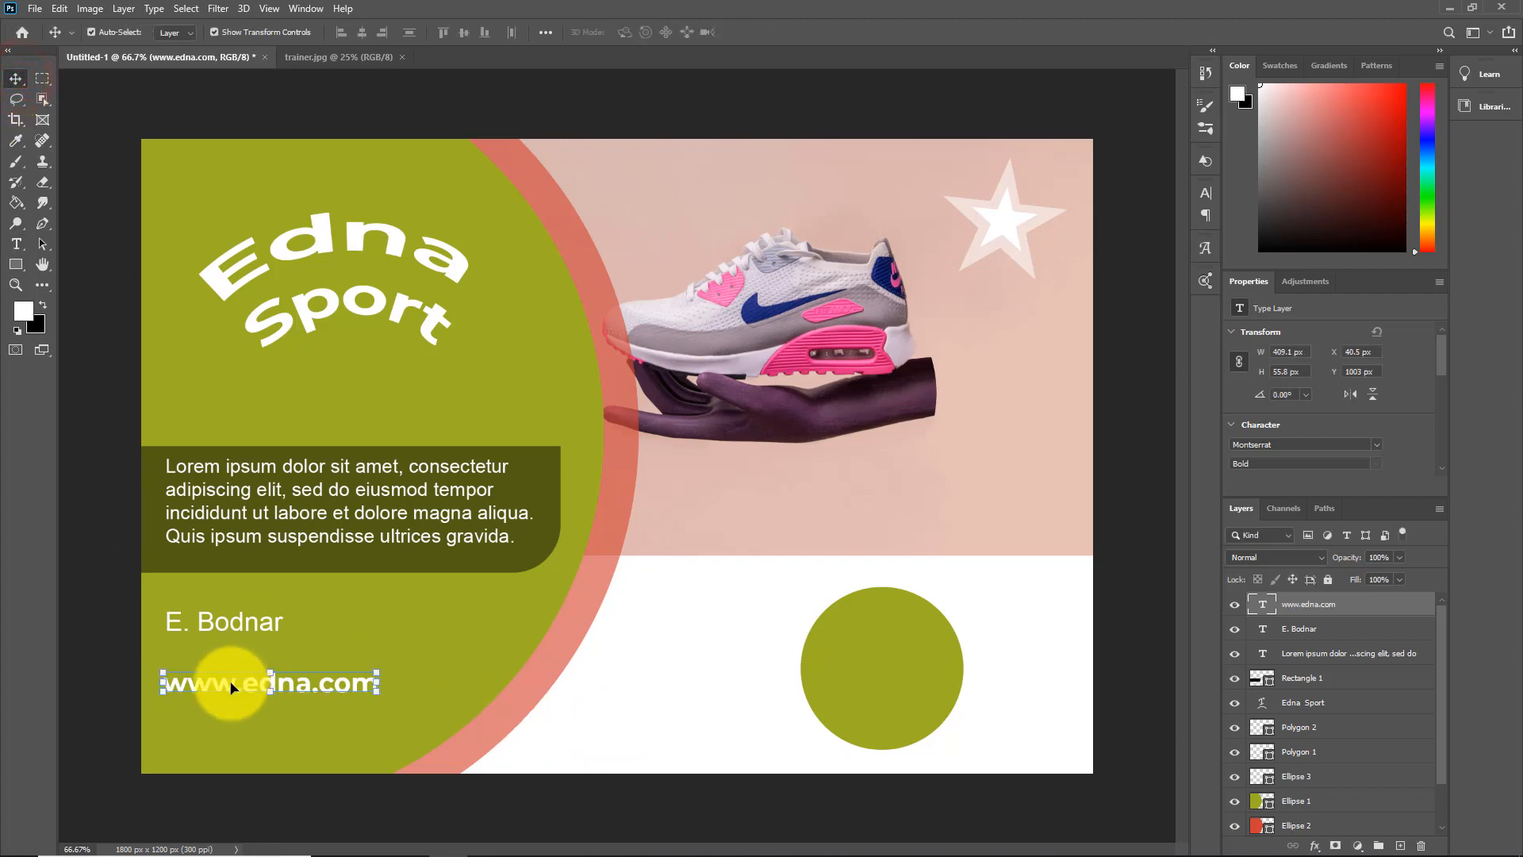
pyautogui.moveTo(231, 698); pyautogui.dragTo(219, 698)
pyautogui.moveTo(207, 624); pyautogui.dragTo(195, 655)
pyautogui.click(596, 707)
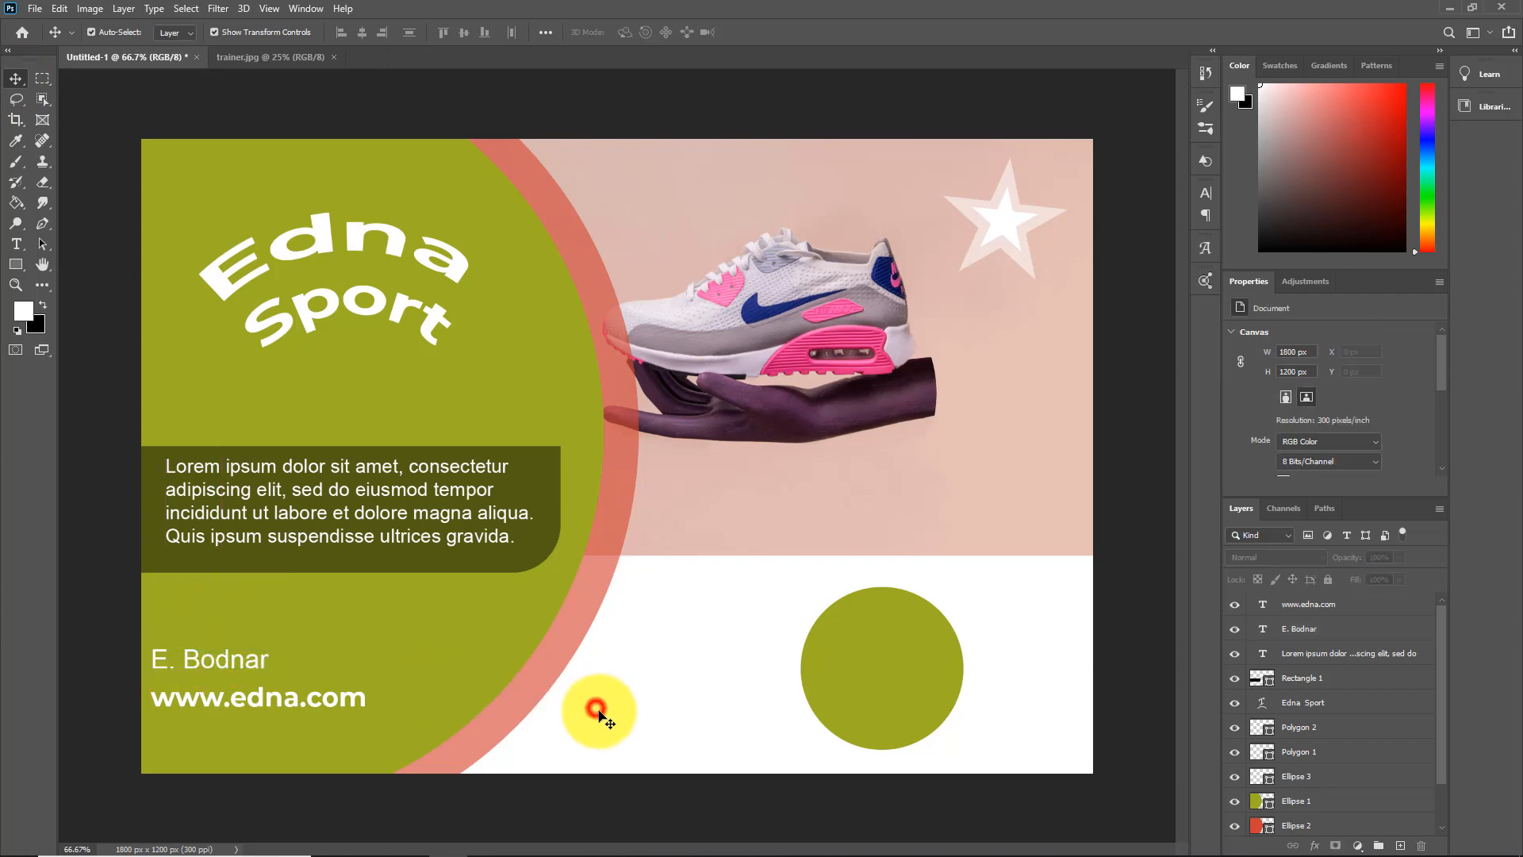
# Rotate the translucent outer star upright and the white inner star by about -6.84° to match
pyautogui.click(1003, 194)
pyautogui.click(1302, 751)
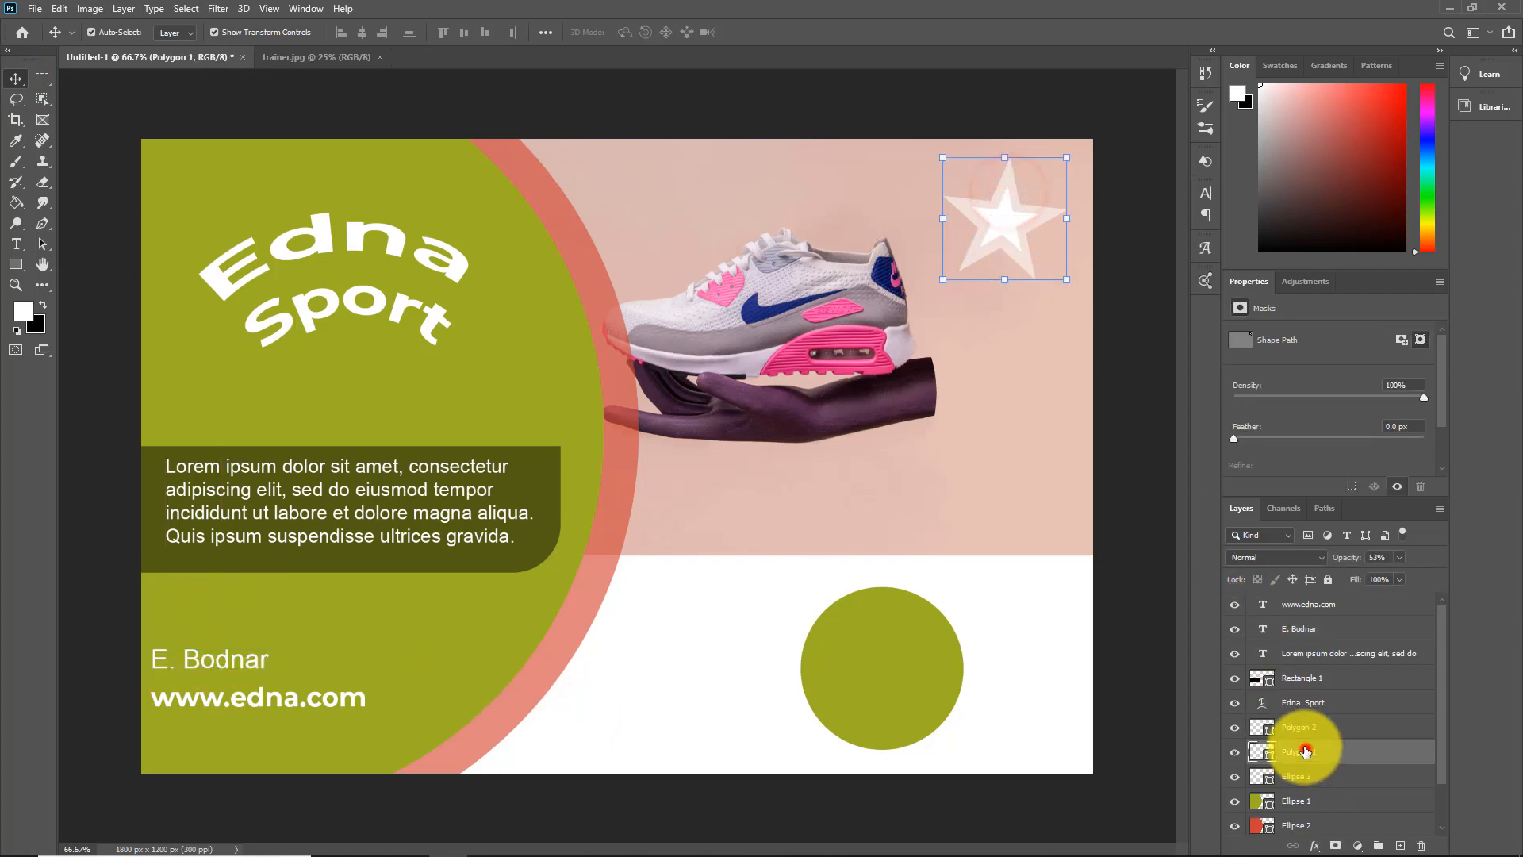
pyautogui.moveTo(1077, 291); pyautogui.dragTo(1061, 266)
pyautogui.click(1310, 723)
pyautogui.hotkey('ctrl', 't')
pyautogui.moveTo(1440, 748); pyautogui.dragTo(1449, 833)
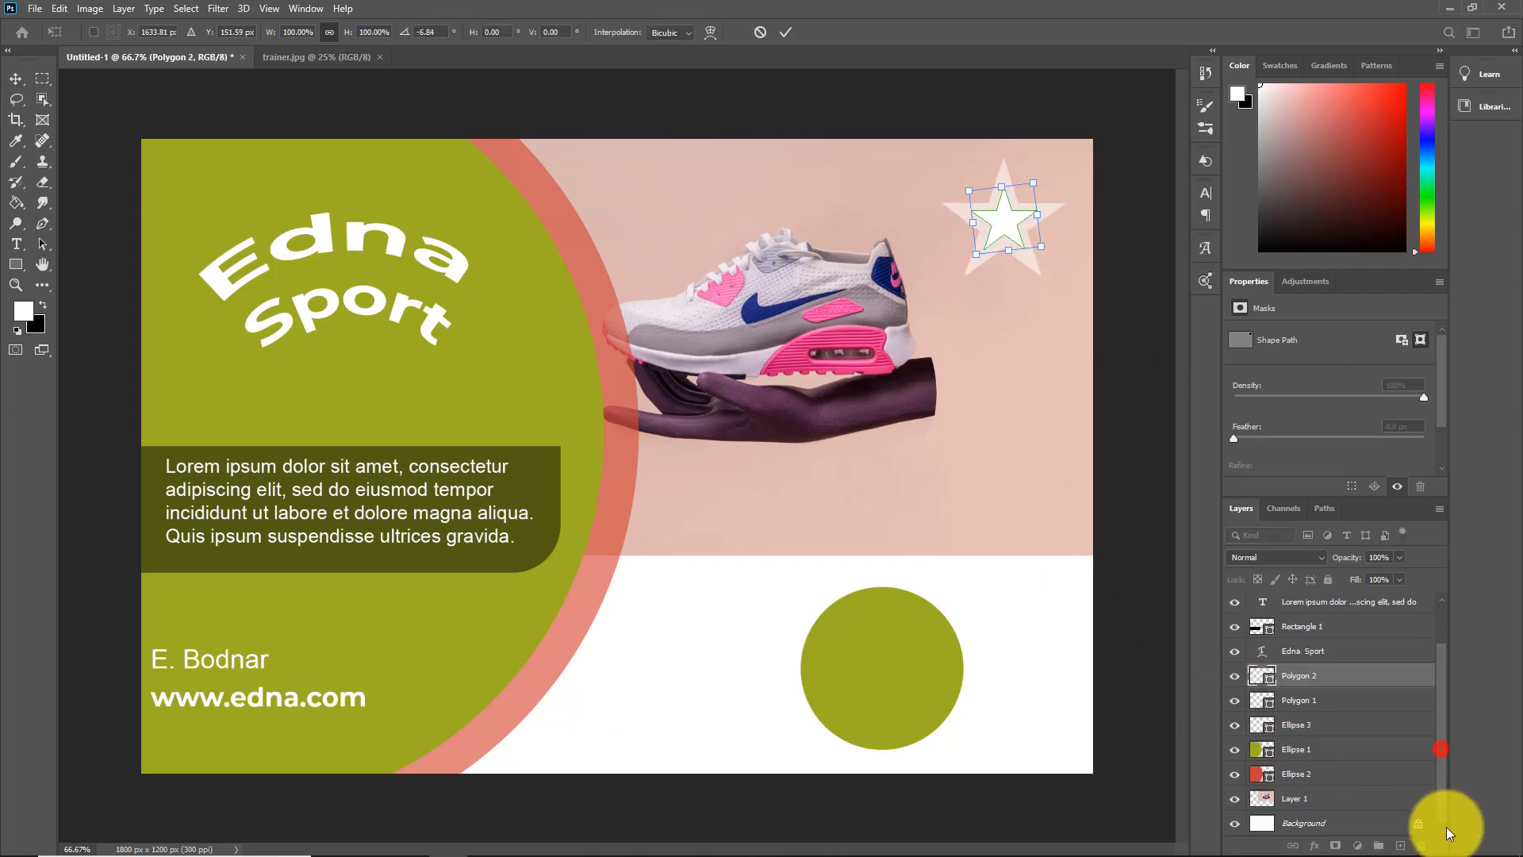
pyautogui.click(1341, 822)
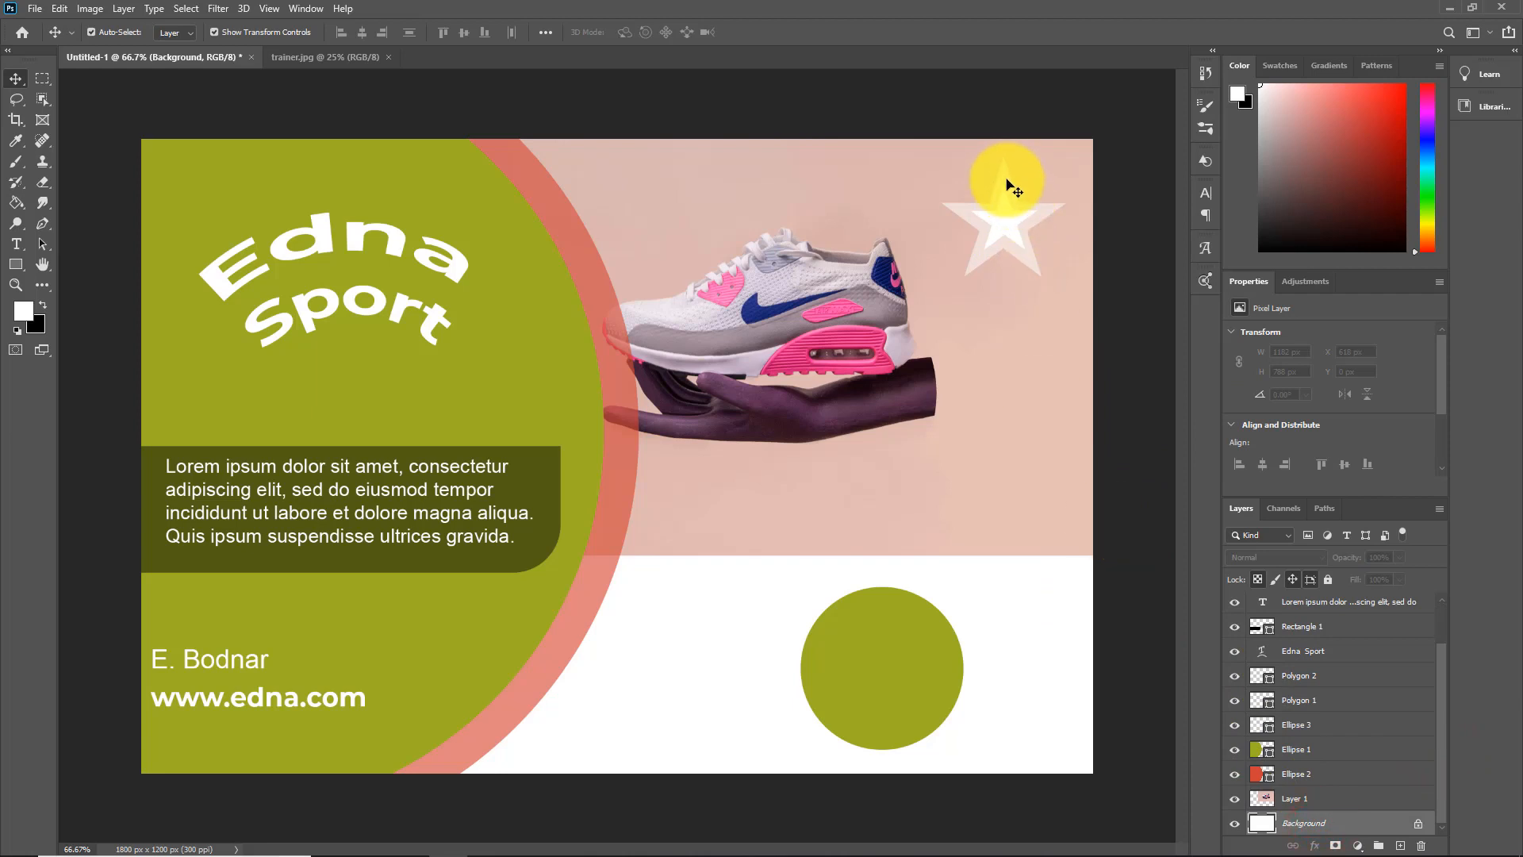
# Scale the translucent outer star down to about 85.4% around the inner star
pyautogui.click(1007, 182)
pyautogui.moveTo(1006, 277); pyautogui.dragTo(1021, 276)
pyautogui.click(1482, 653)
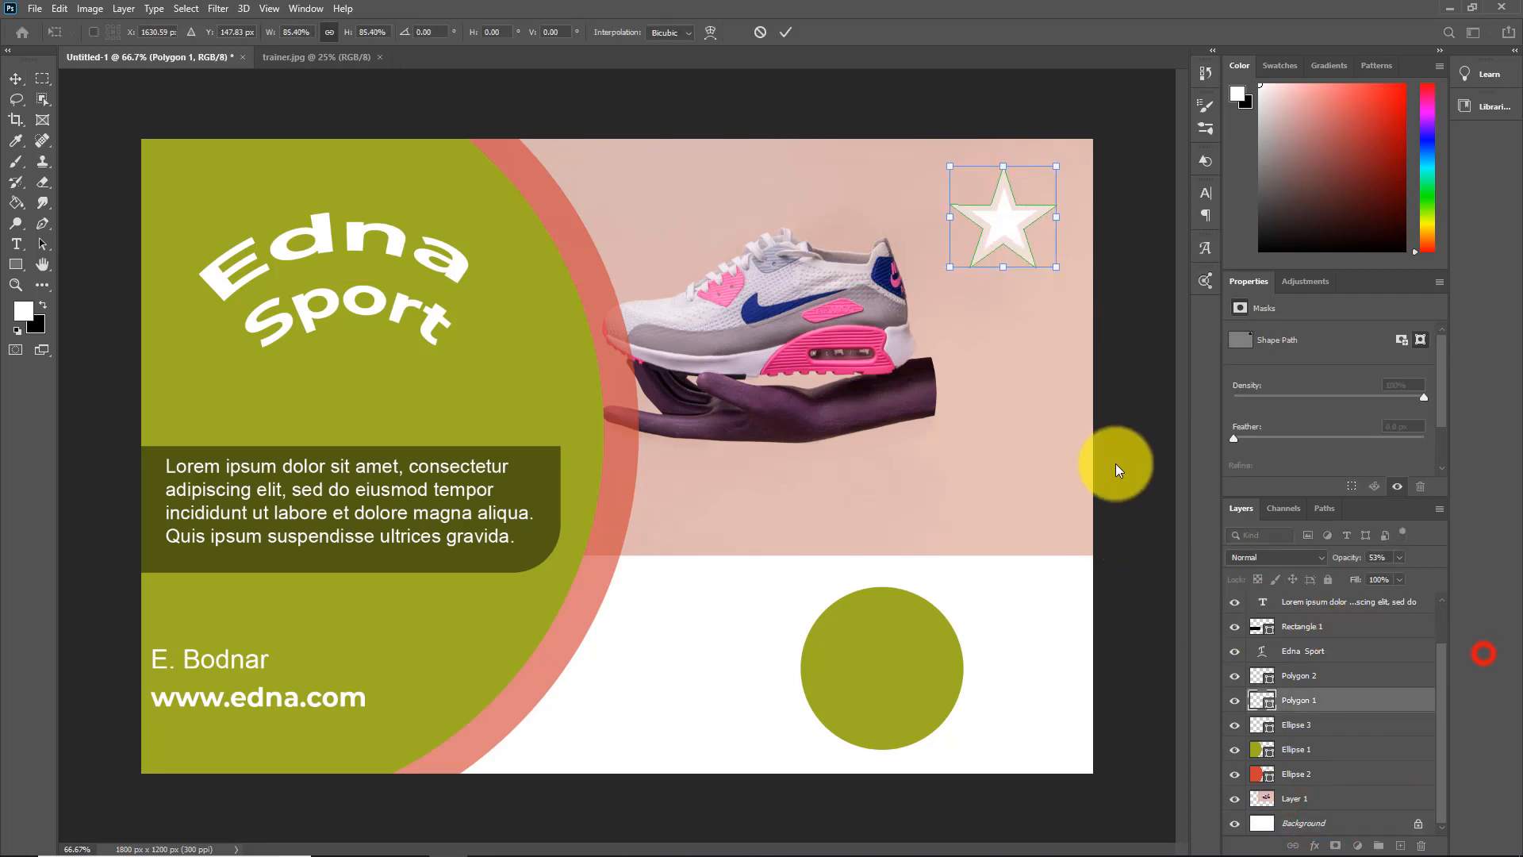
pyautogui.click(1115, 463)
pyautogui.click(1073, 425)
pyautogui.click(1055, 627)
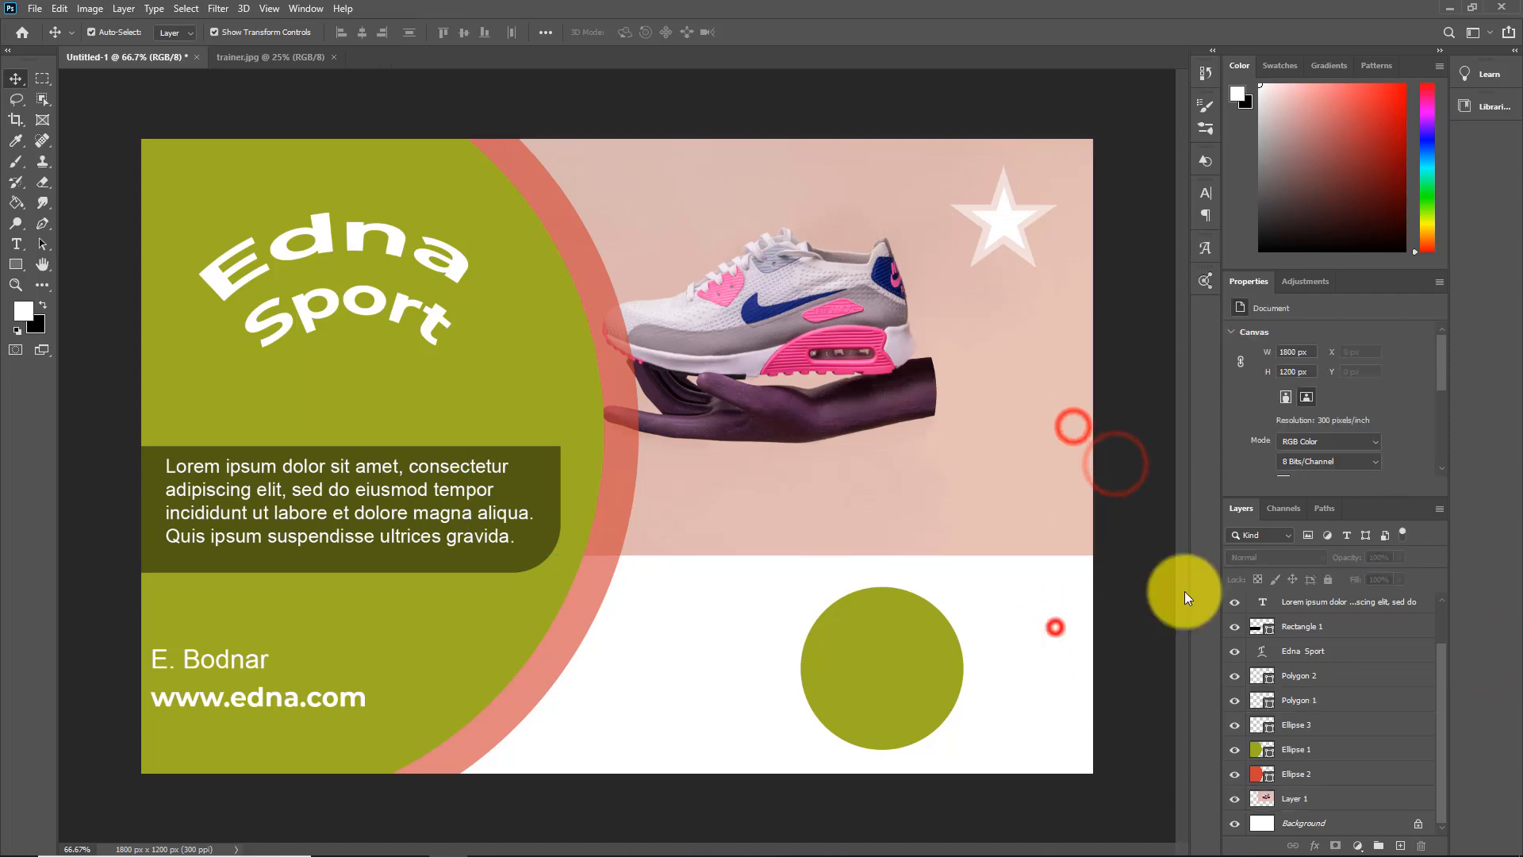
# Draw a circular path about 273 by 273 px over the small green circle with the Ellipse tool in Path mode
pyautogui.click(19, 265)
pyautogui.click(83, 296)
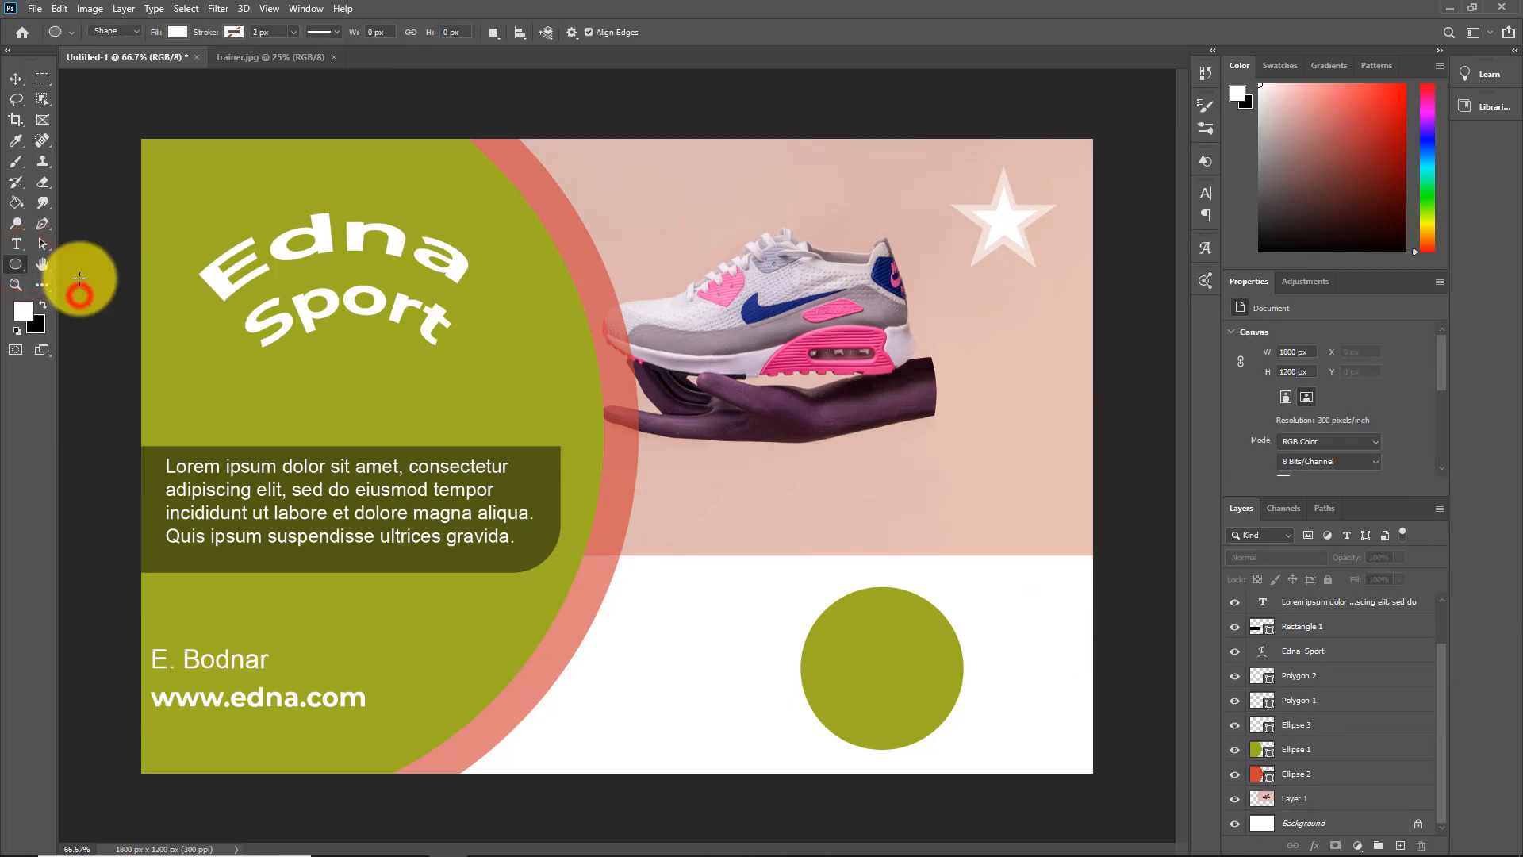
pyautogui.click(135, 32)
pyautogui.click(103, 56)
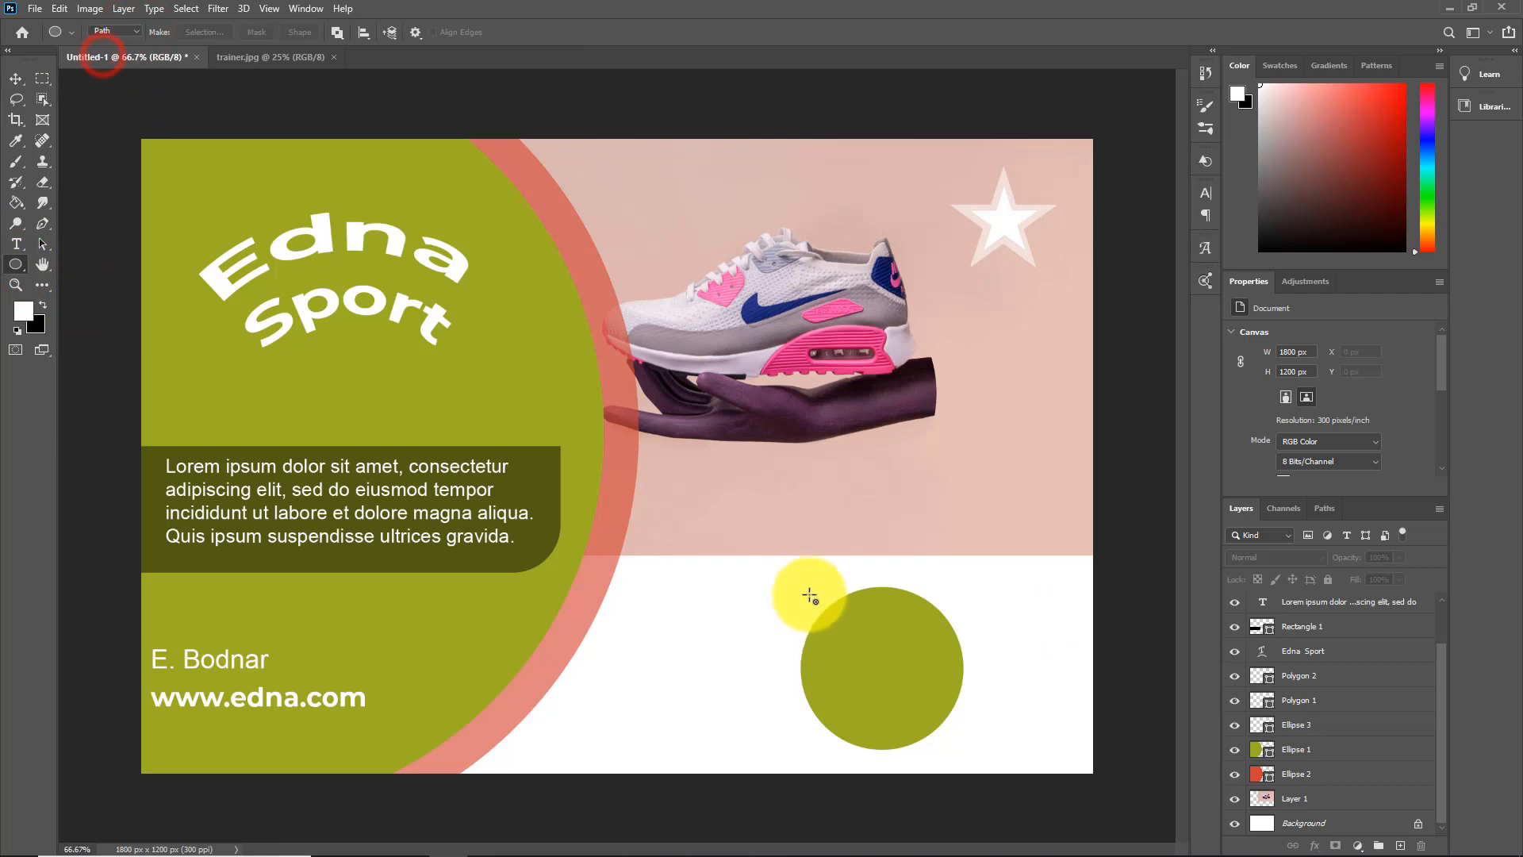
pyautogui.moveTo(859, 564)
pyautogui.mouseDown()
pyautogui.moveTo(941, 763)
pyautogui.moveTo(1013, 809)
pyautogui.moveTo(1003, 741)
pyautogui.mouseUp()
# Center the circular path in the small green circle and scale it to about 85.71%
pyautogui.click(44, 246)
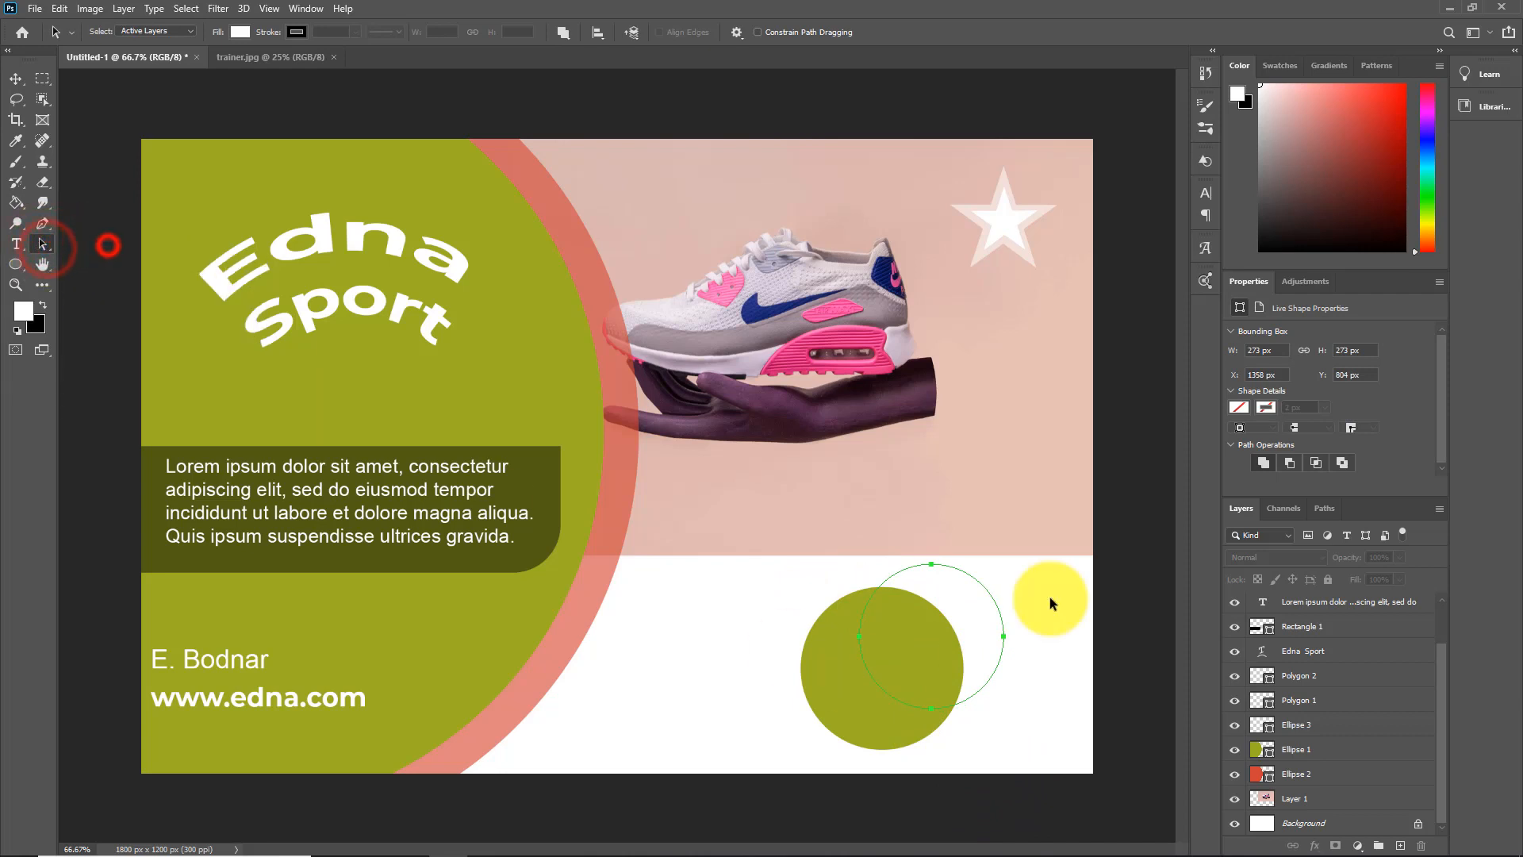
pyautogui.moveTo(924, 612); pyautogui.dragTo(920, 611)
pyautogui.hotkey('ctrl', 't')
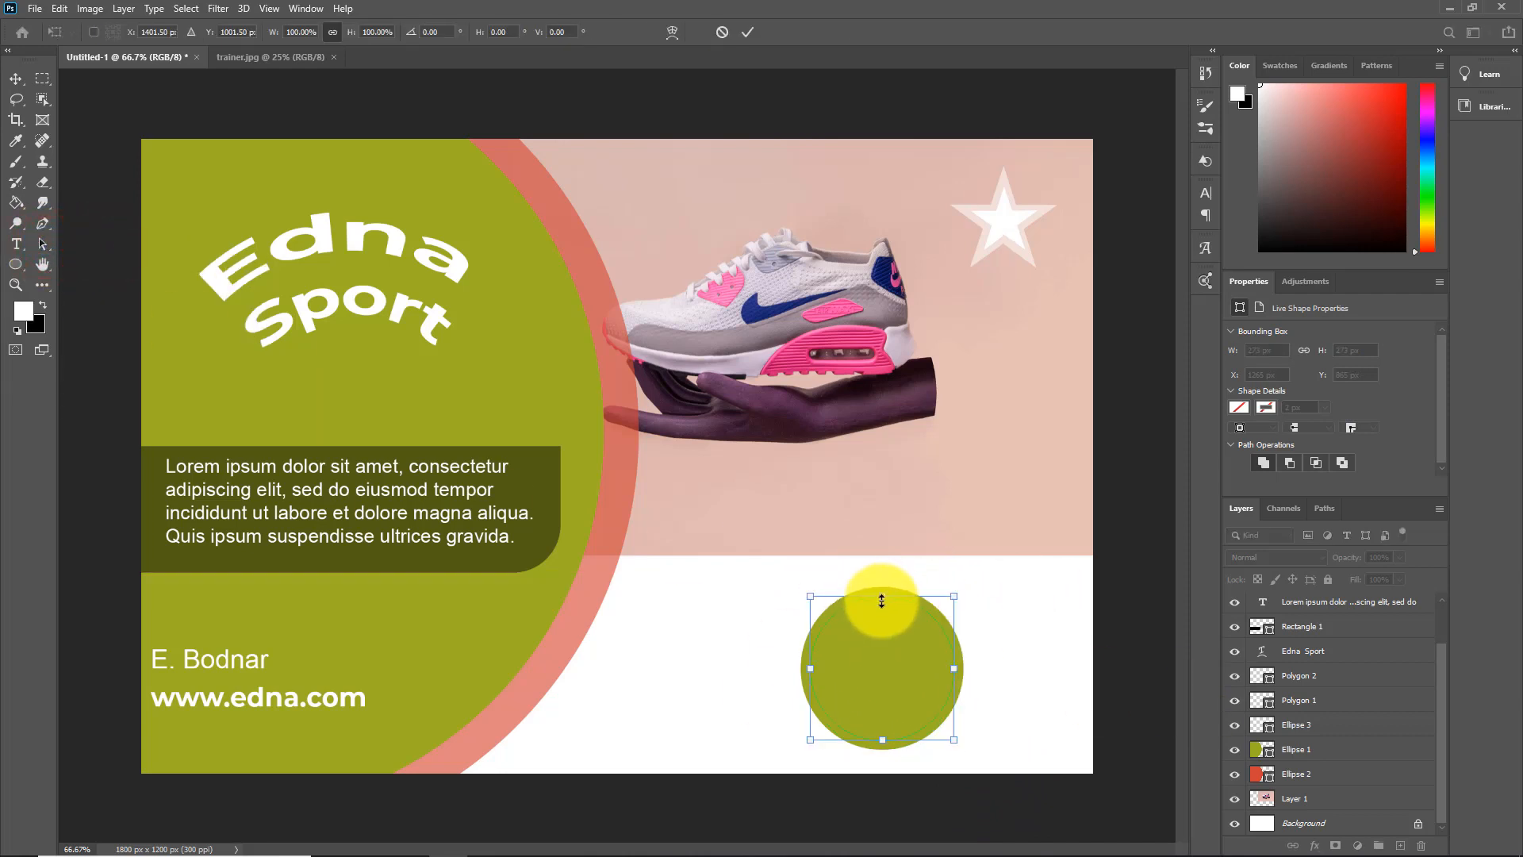
pyautogui.moveTo(884, 597); pyautogui.dragTo(885, 607)
pyautogui.click(1325, 509)
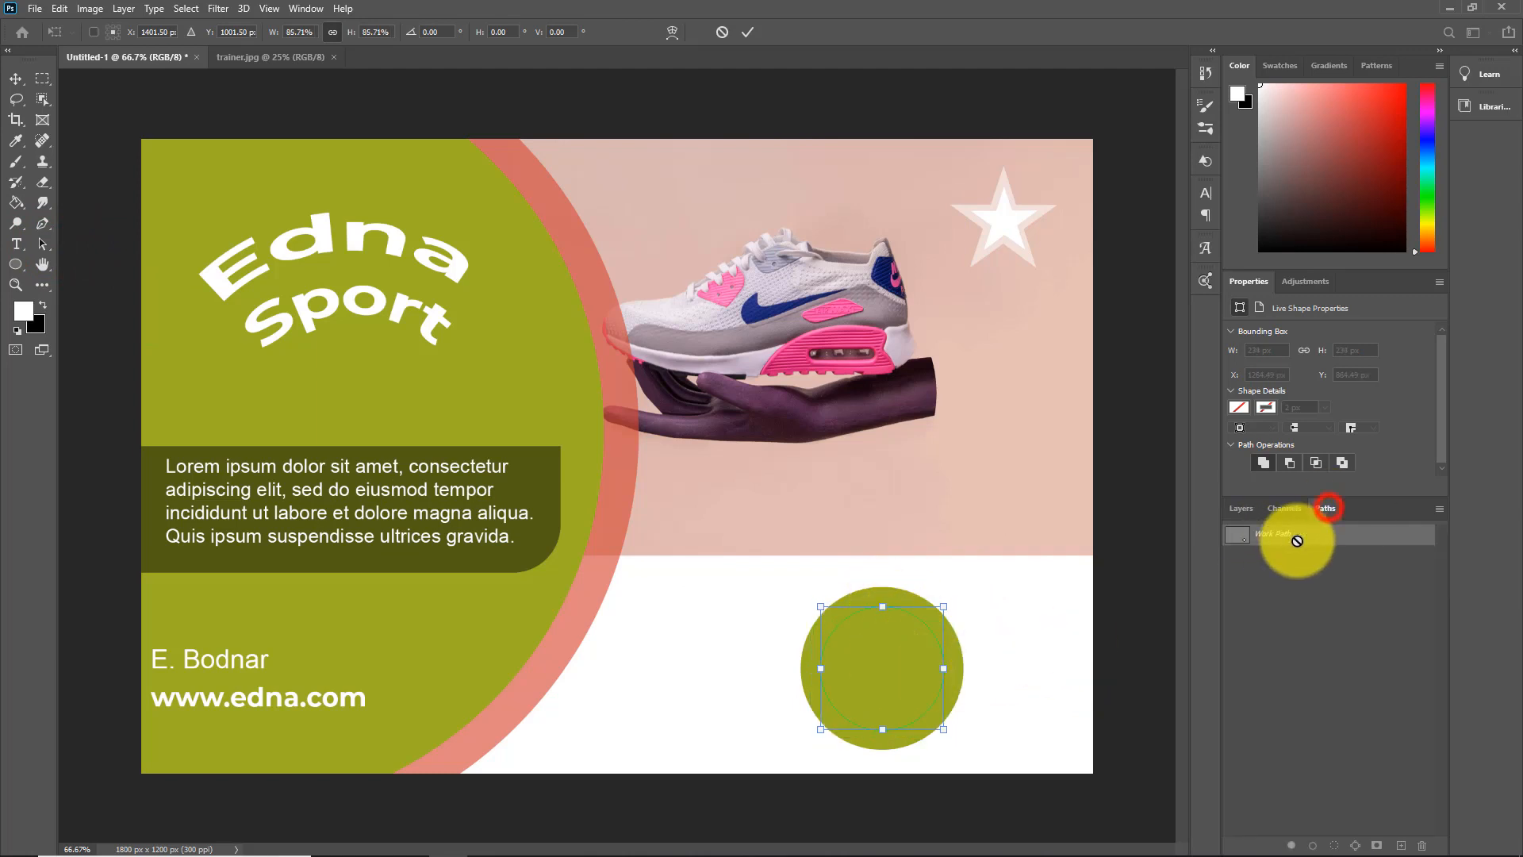
pyautogui.click(1242, 512)
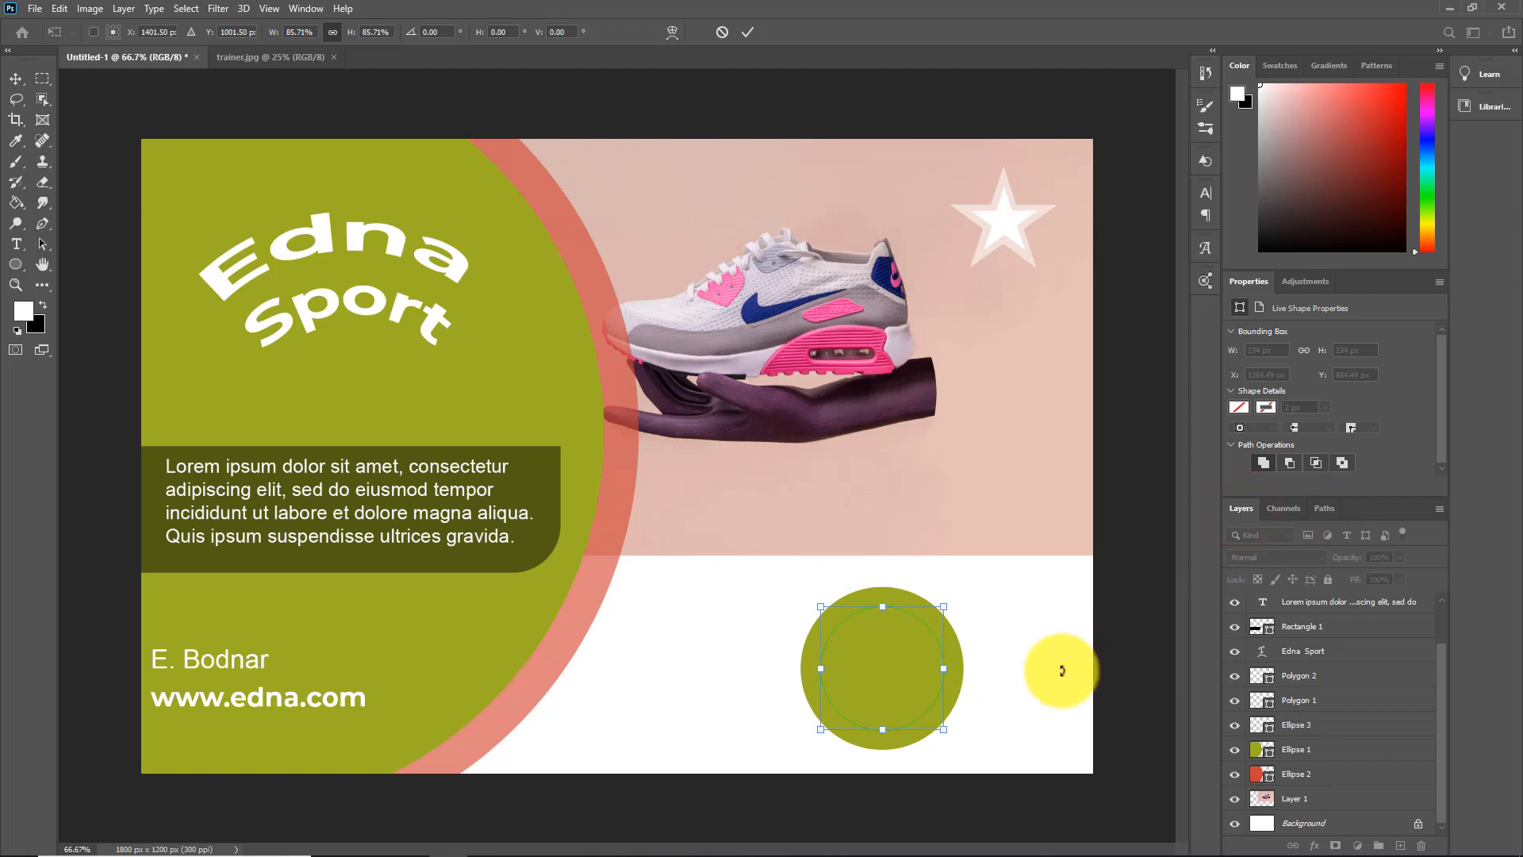
# Add the 12 pt Arial text "Edna Sport" along the circular path in the small green circle
pyautogui.click(18, 246)
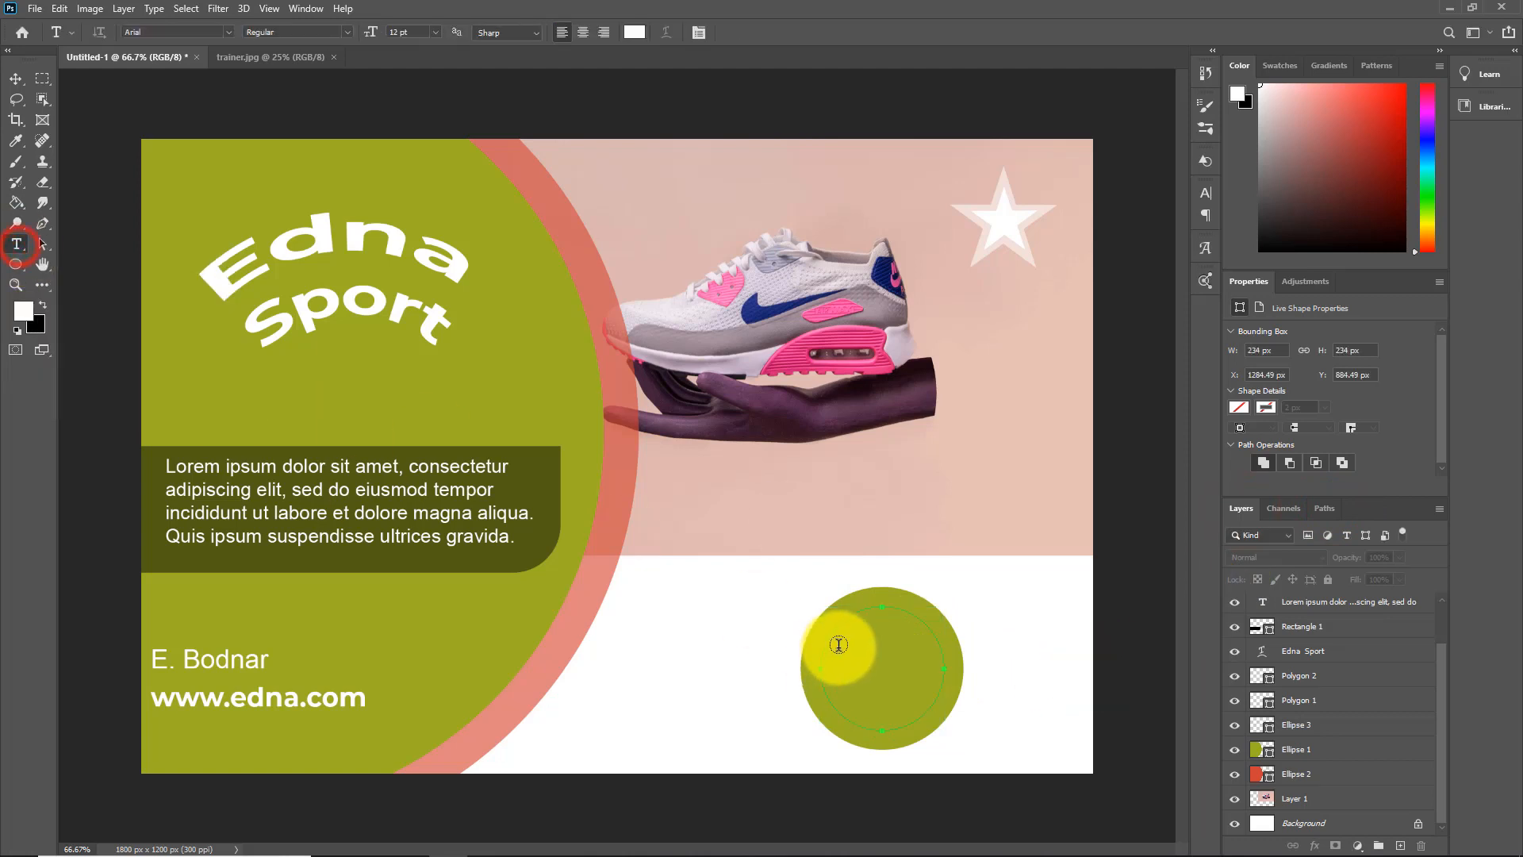
pyautogui.click(884, 606)
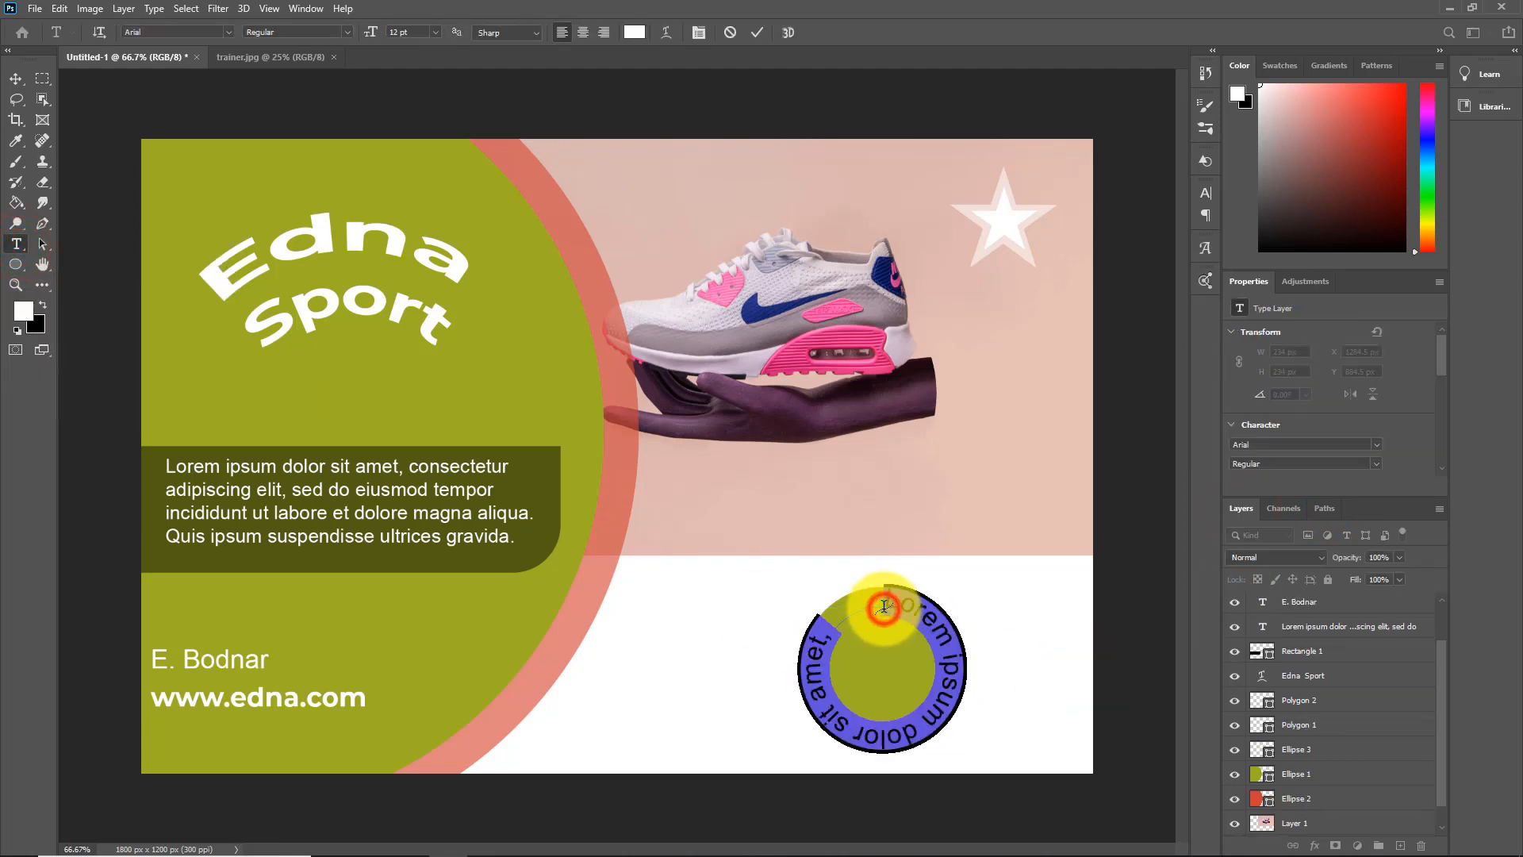
pyautogui.write('Edna Sport')
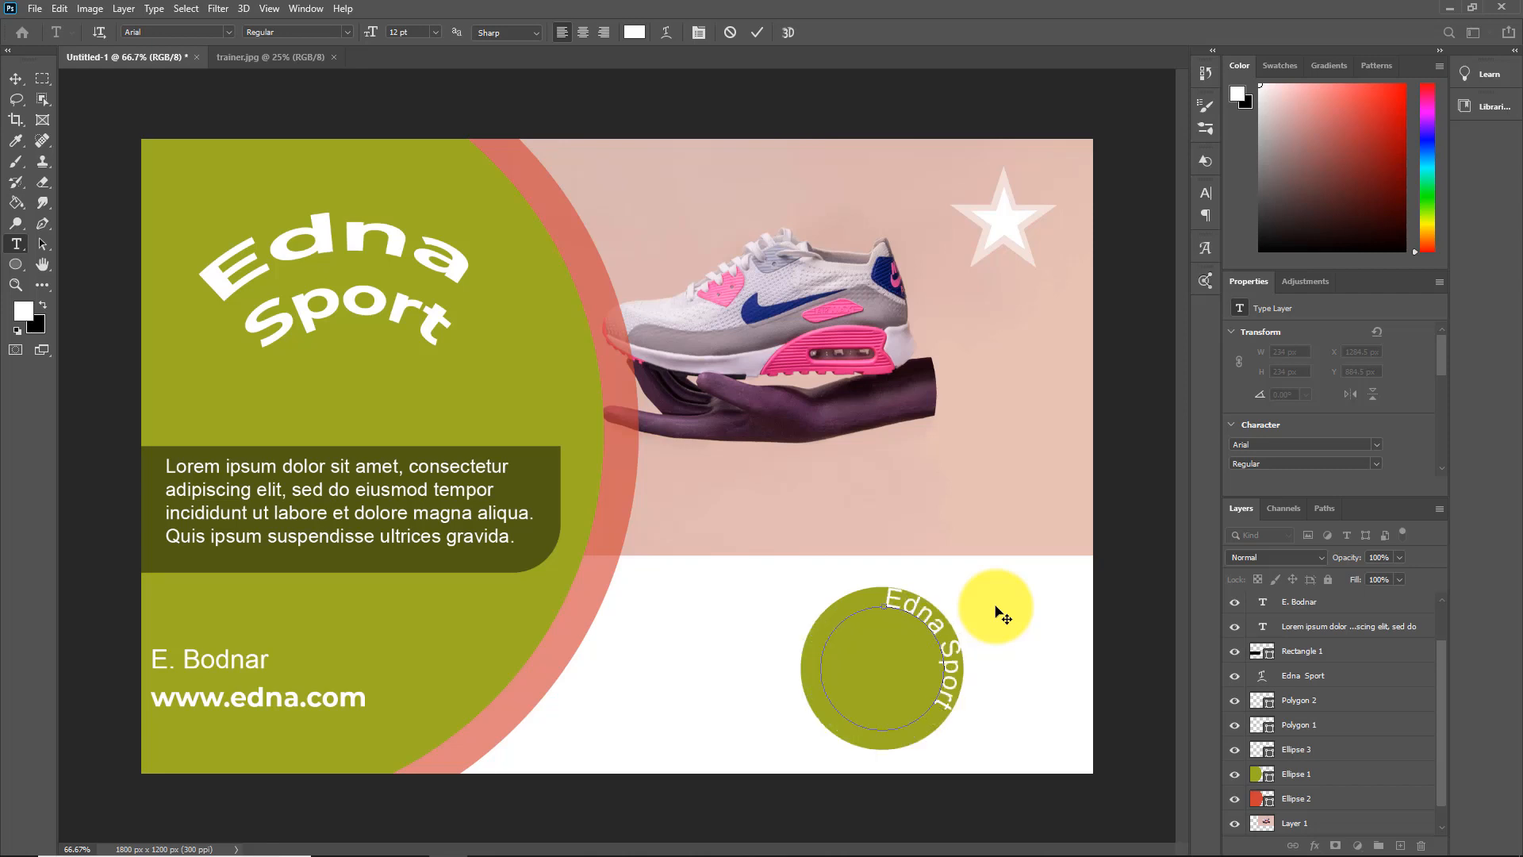
pyautogui.hotkey('ctrl', 'Return')
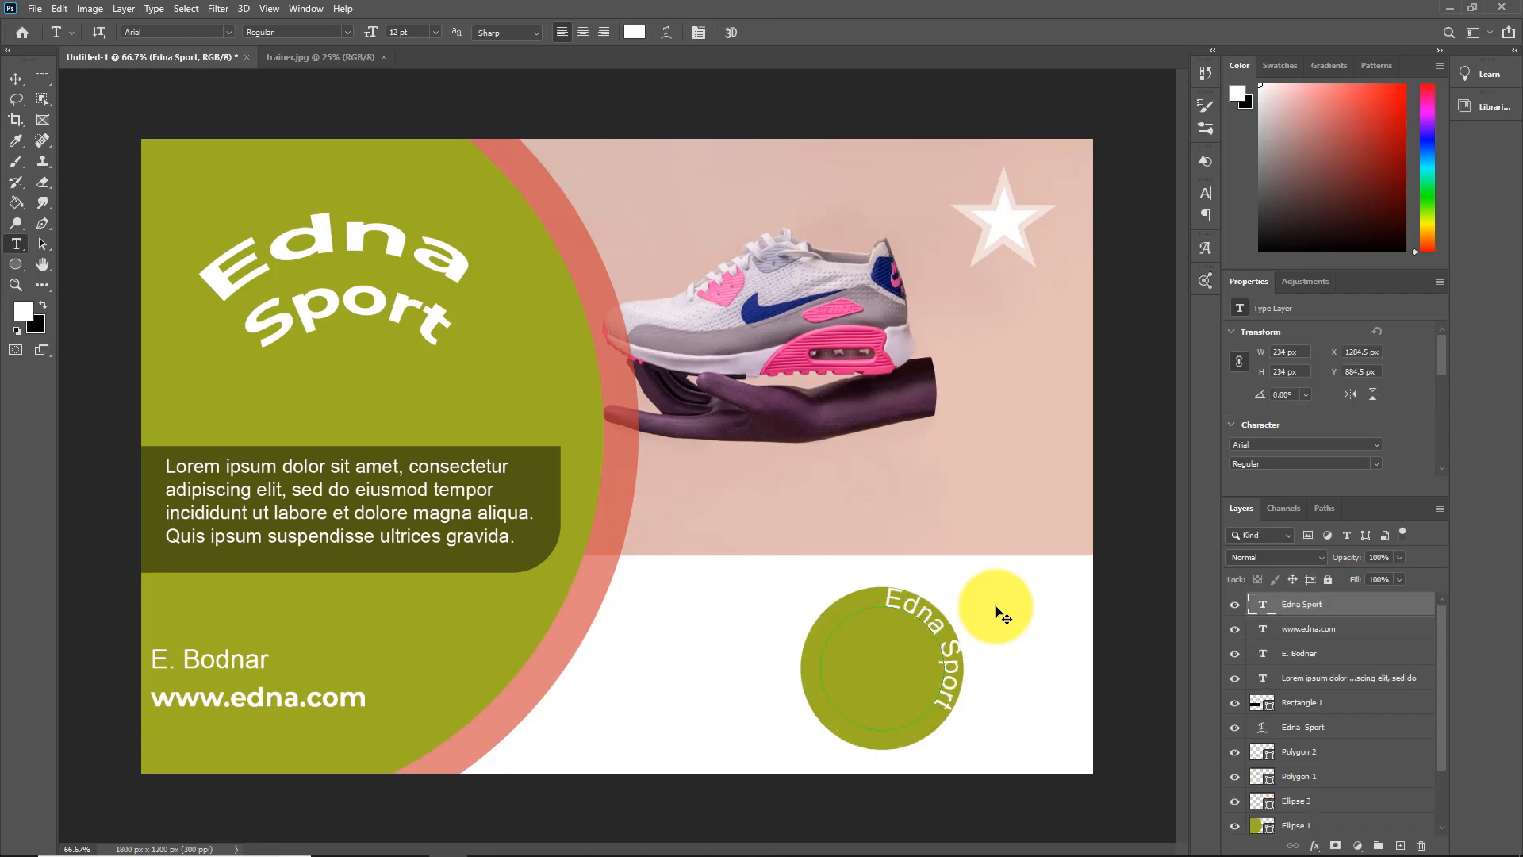
pyautogui.click(1323, 507)
pyautogui.click(1240, 509)
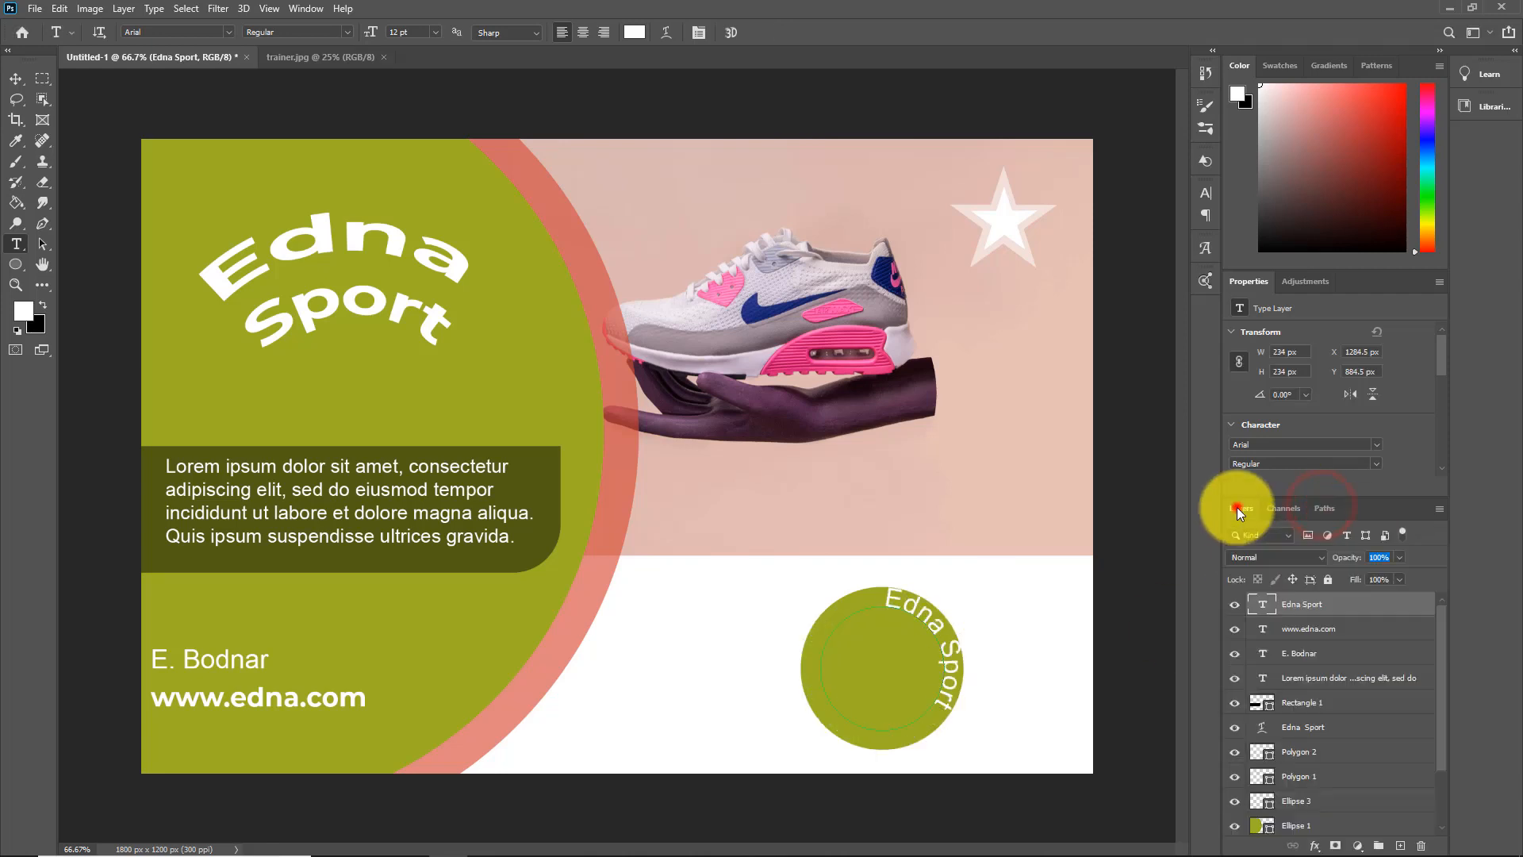
# Rotate the curved "Edna Sport" text to about -62.21°, then shrink and reposition it along the upper part of the small green circle
pyautogui.click(16, 80)
pyautogui.click(963, 730)
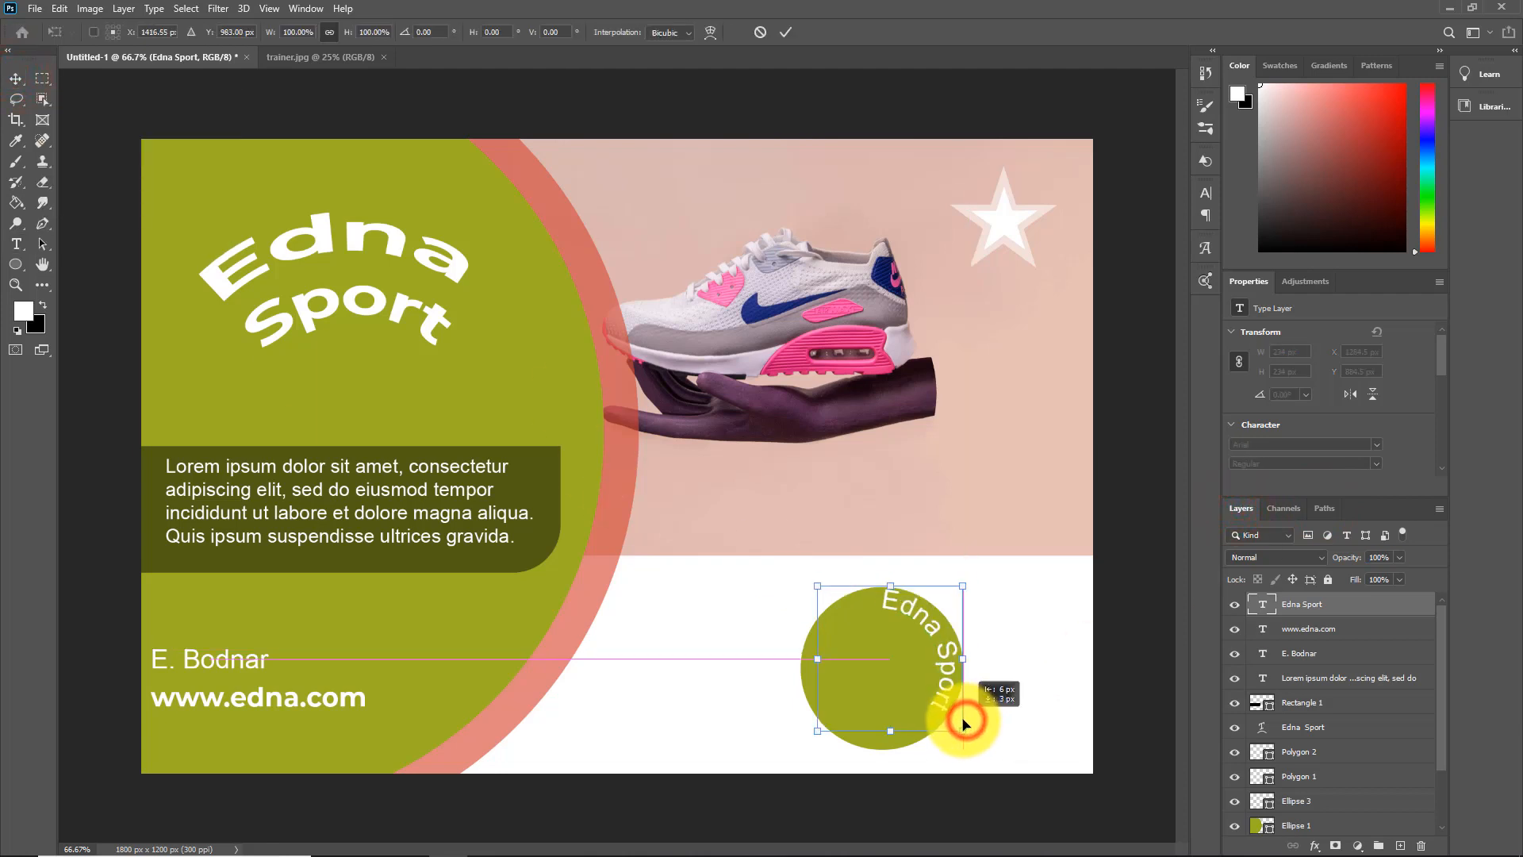
pyautogui.moveTo(984, 579); pyautogui.dragTo(808, 549)
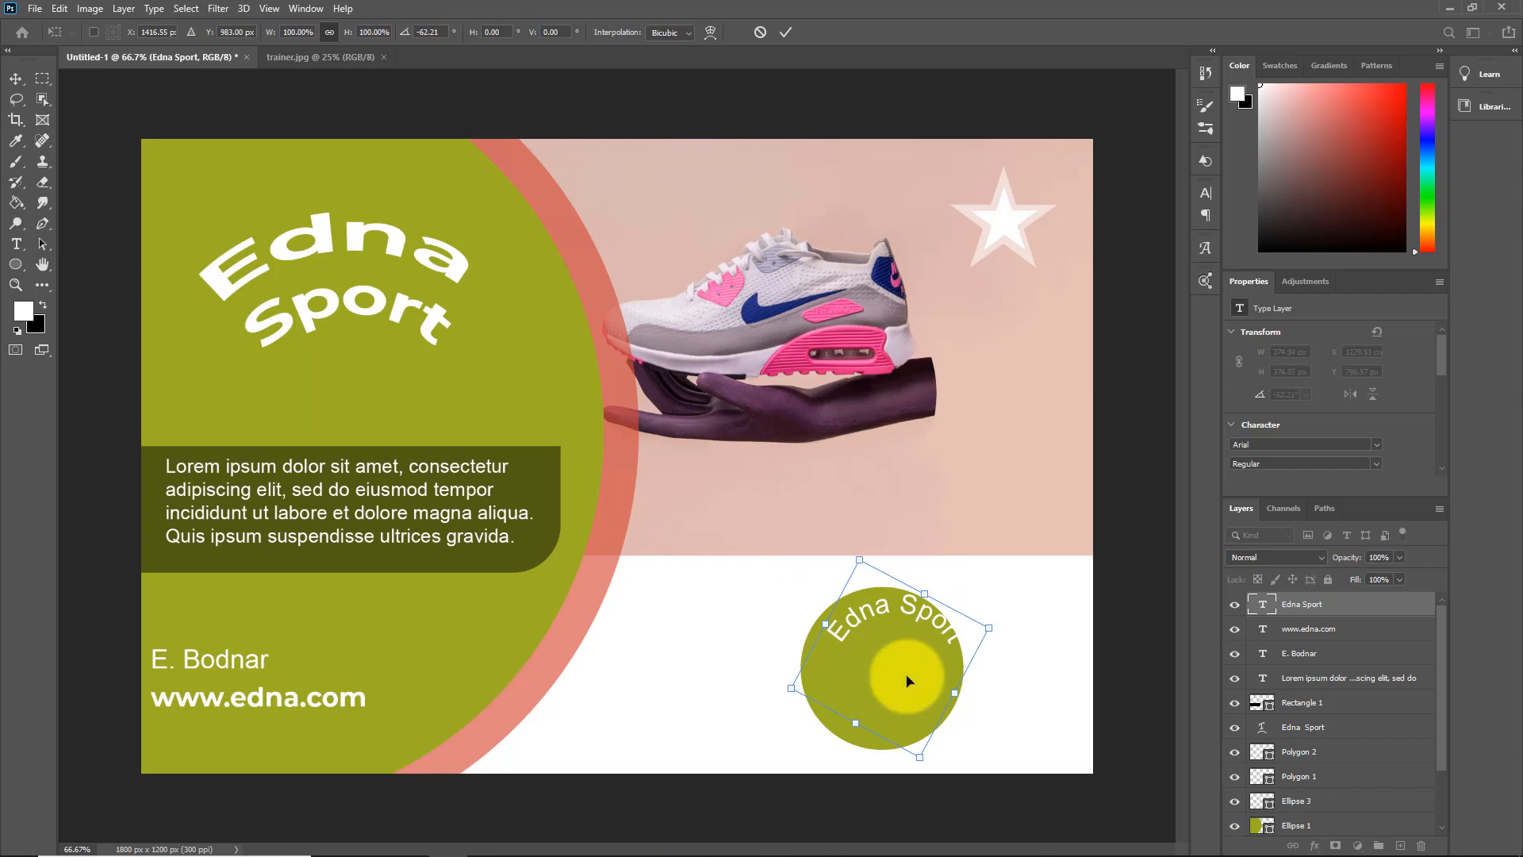
pyautogui.moveTo(911, 674); pyautogui.dragTo(901, 674)
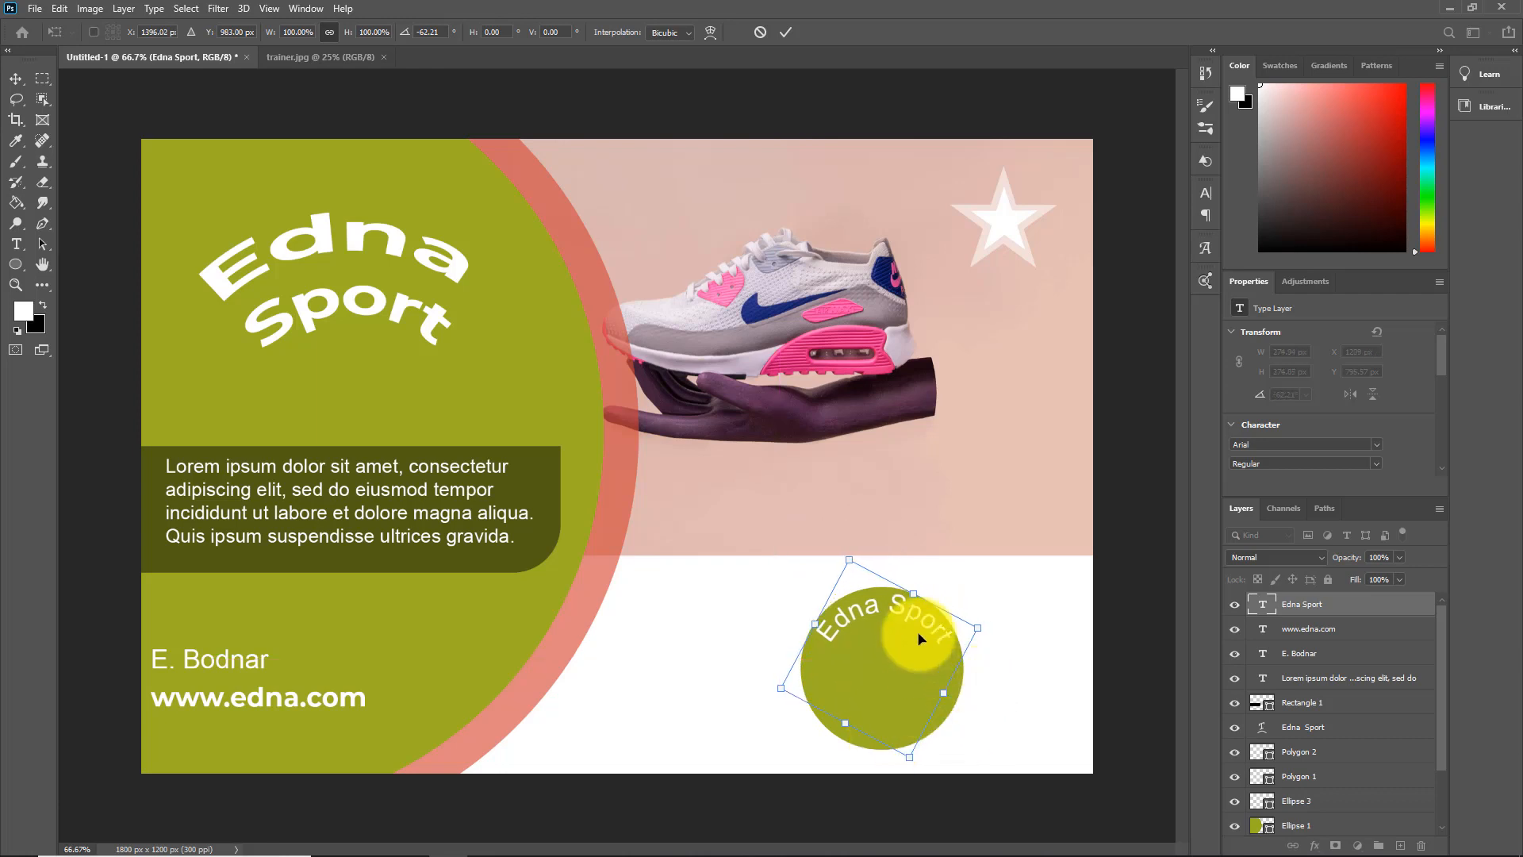
pyautogui.moveTo(915, 594); pyautogui.dragTo(910, 601)
# Set the curved "Edna Sport" text to Montserrat Bold at 12 pt
pyautogui.click(16, 244)
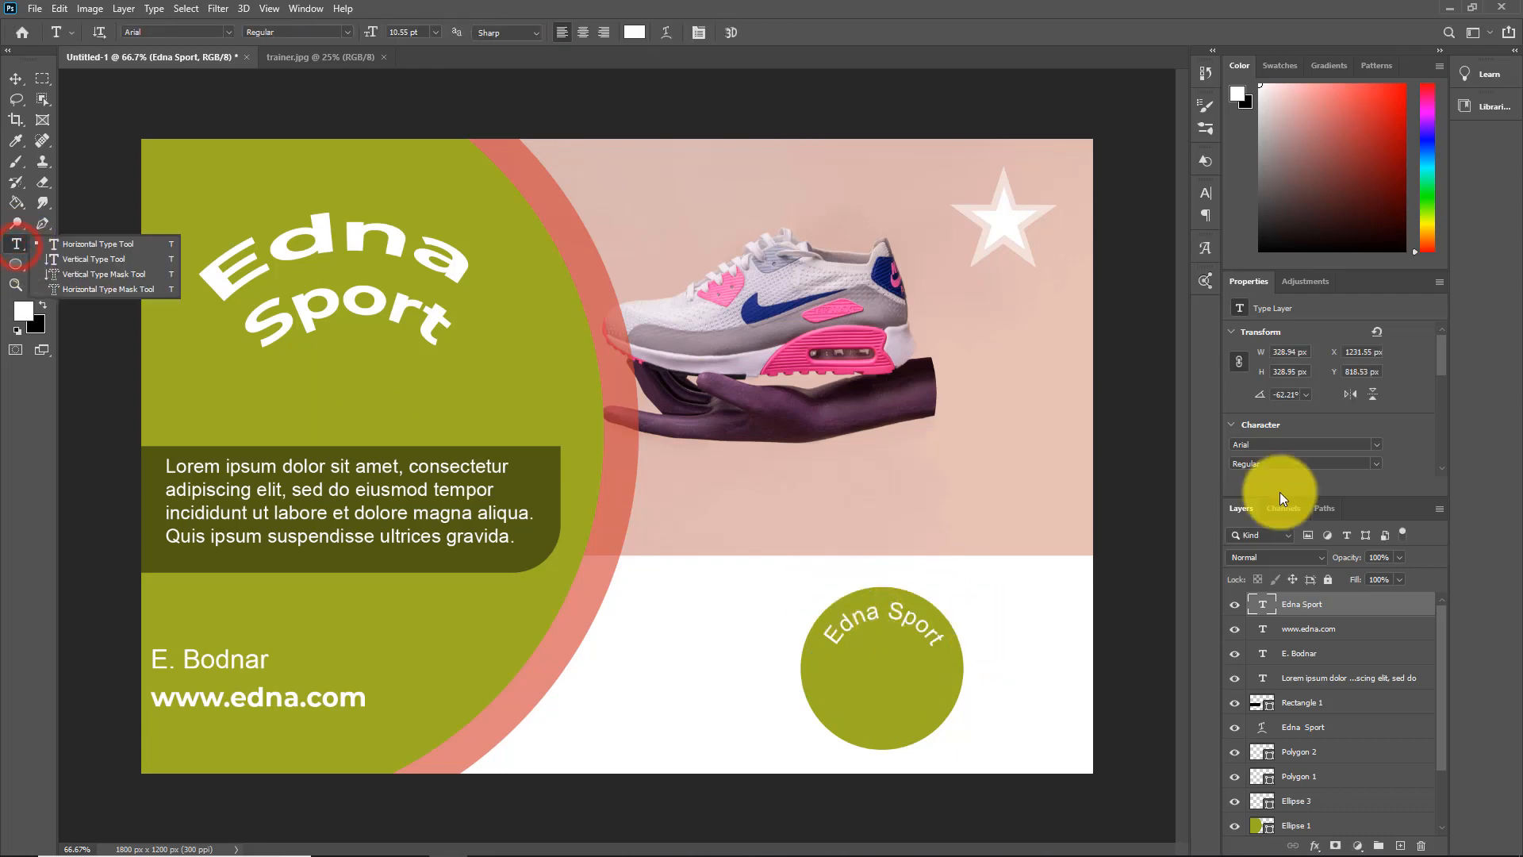
pyautogui.click(1375, 444)
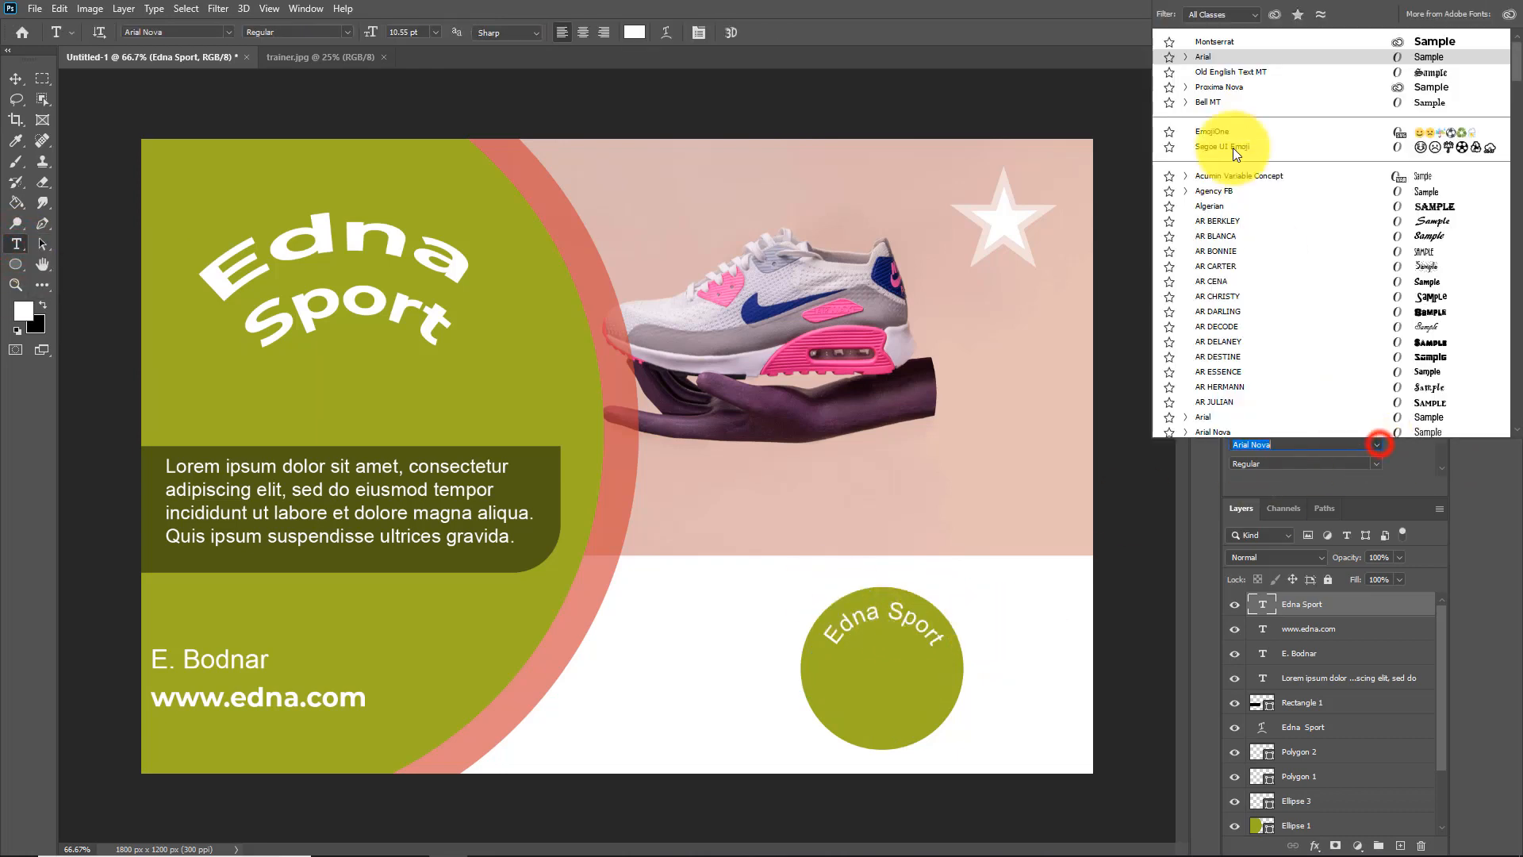
pyautogui.click(1216, 38)
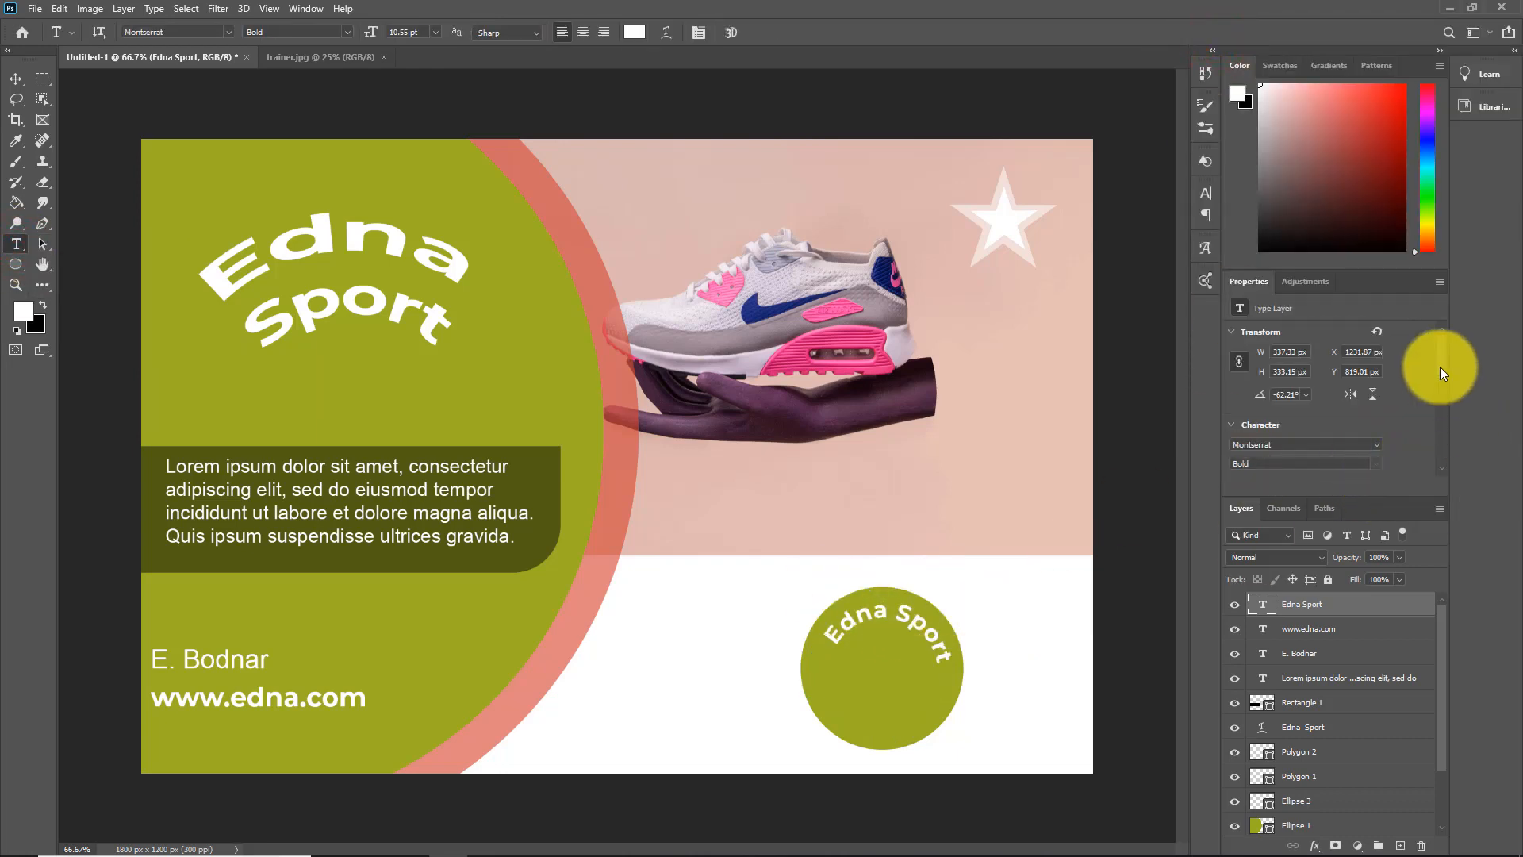
pyautogui.moveTo(1439, 369); pyautogui.dragTo(1444, 379)
pyautogui.click(1291, 388)
pyautogui.click(1282, 470)
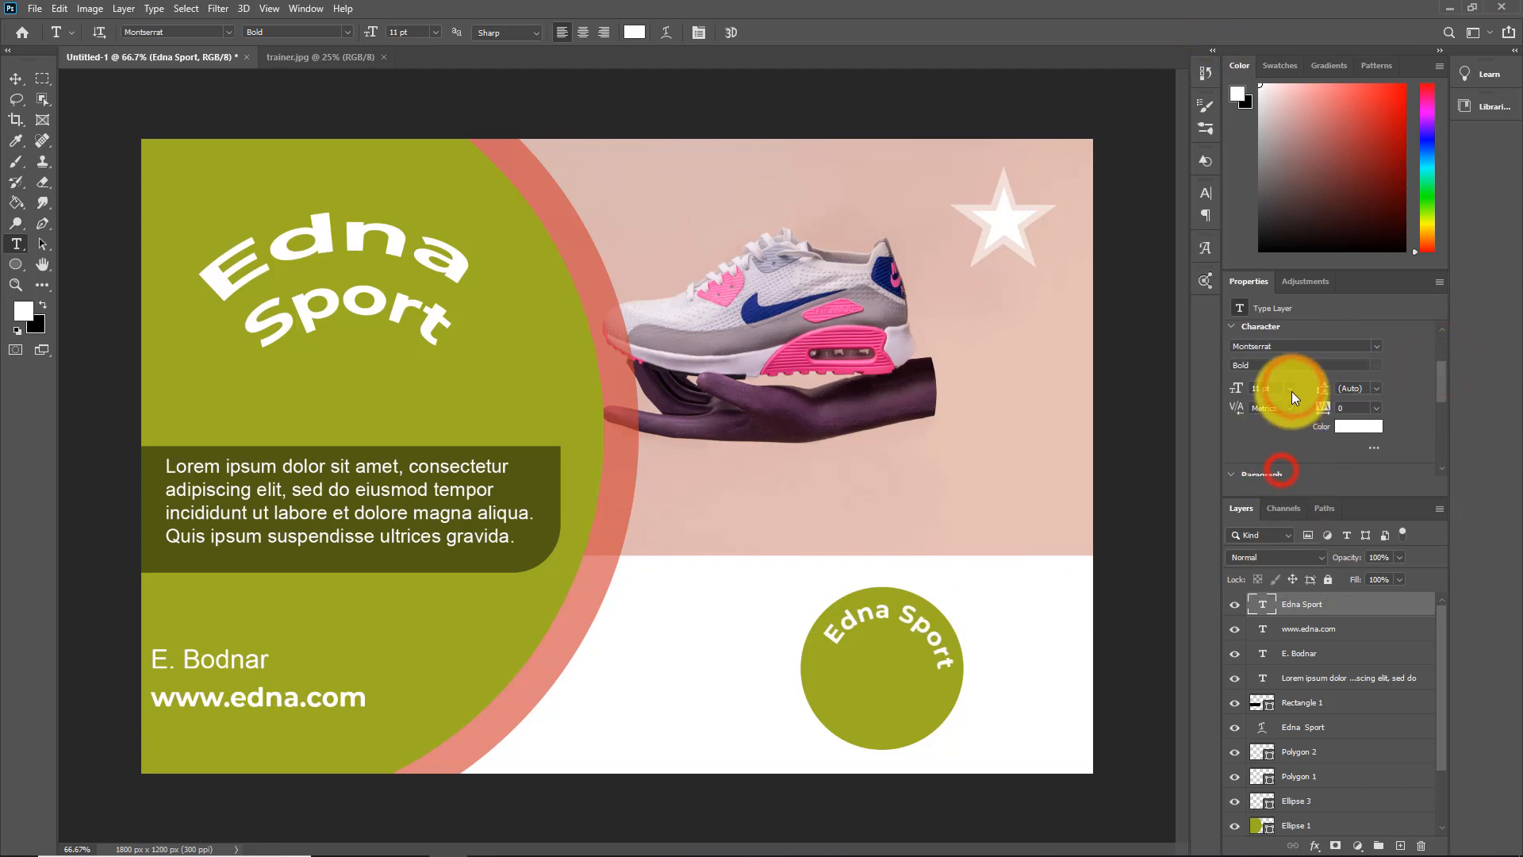
pyautogui.click(1291, 392)
pyautogui.click(1277, 477)
# Rotate and reposition the curved "Edna Sport" text so its arc sits evenly along the small green circle's upper edge
pyautogui.click(16, 78)
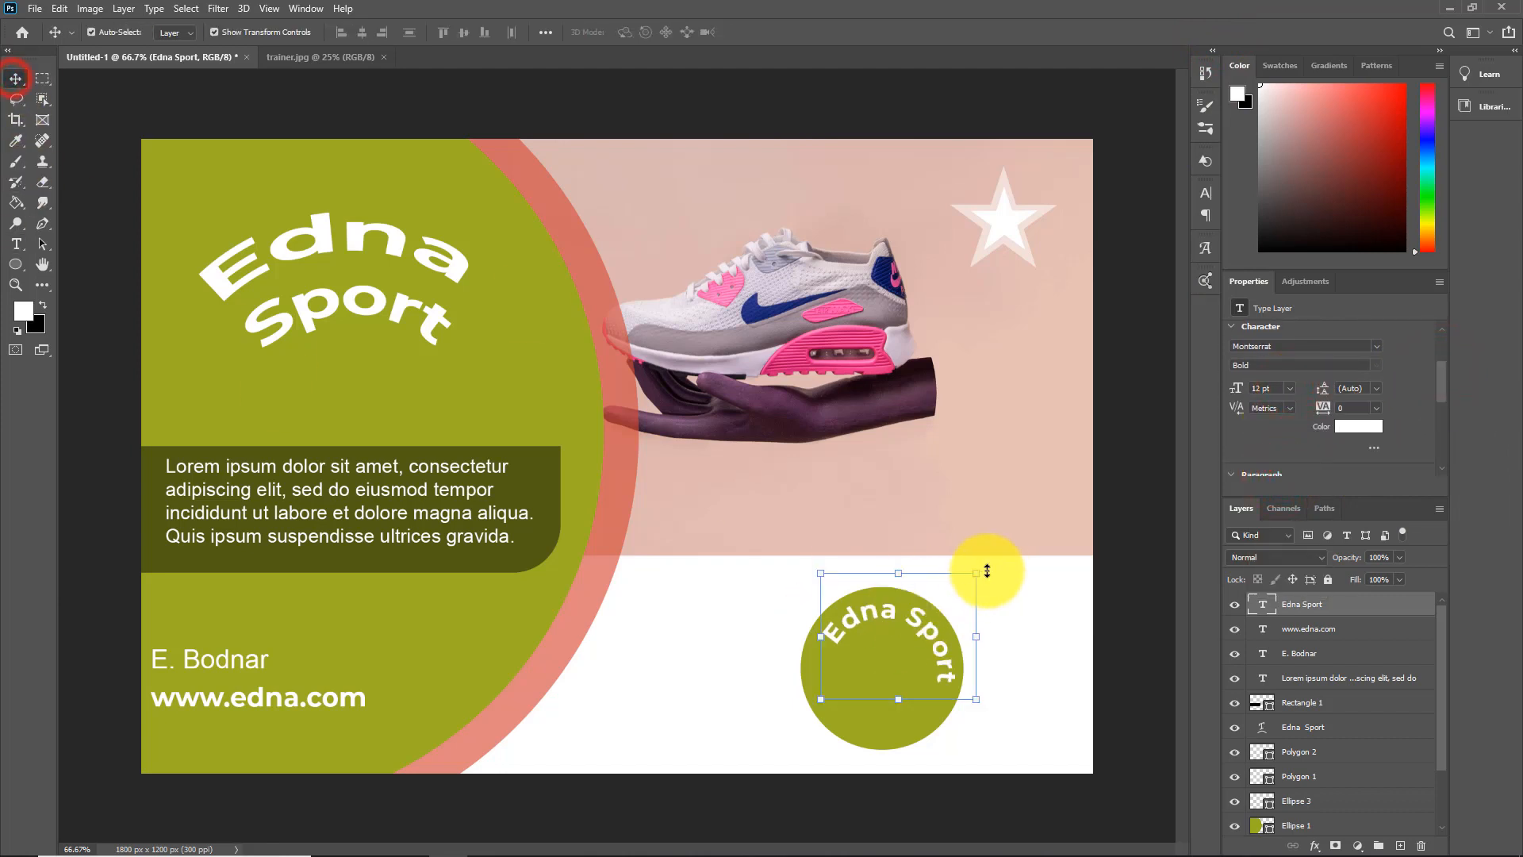
pyautogui.moveTo(989, 569); pyautogui.dragTo(960, 504)
pyautogui.click(1287, 821)
pyautogui.moveTo(1440, 734); pyautogui.dragTo(1445, 660)
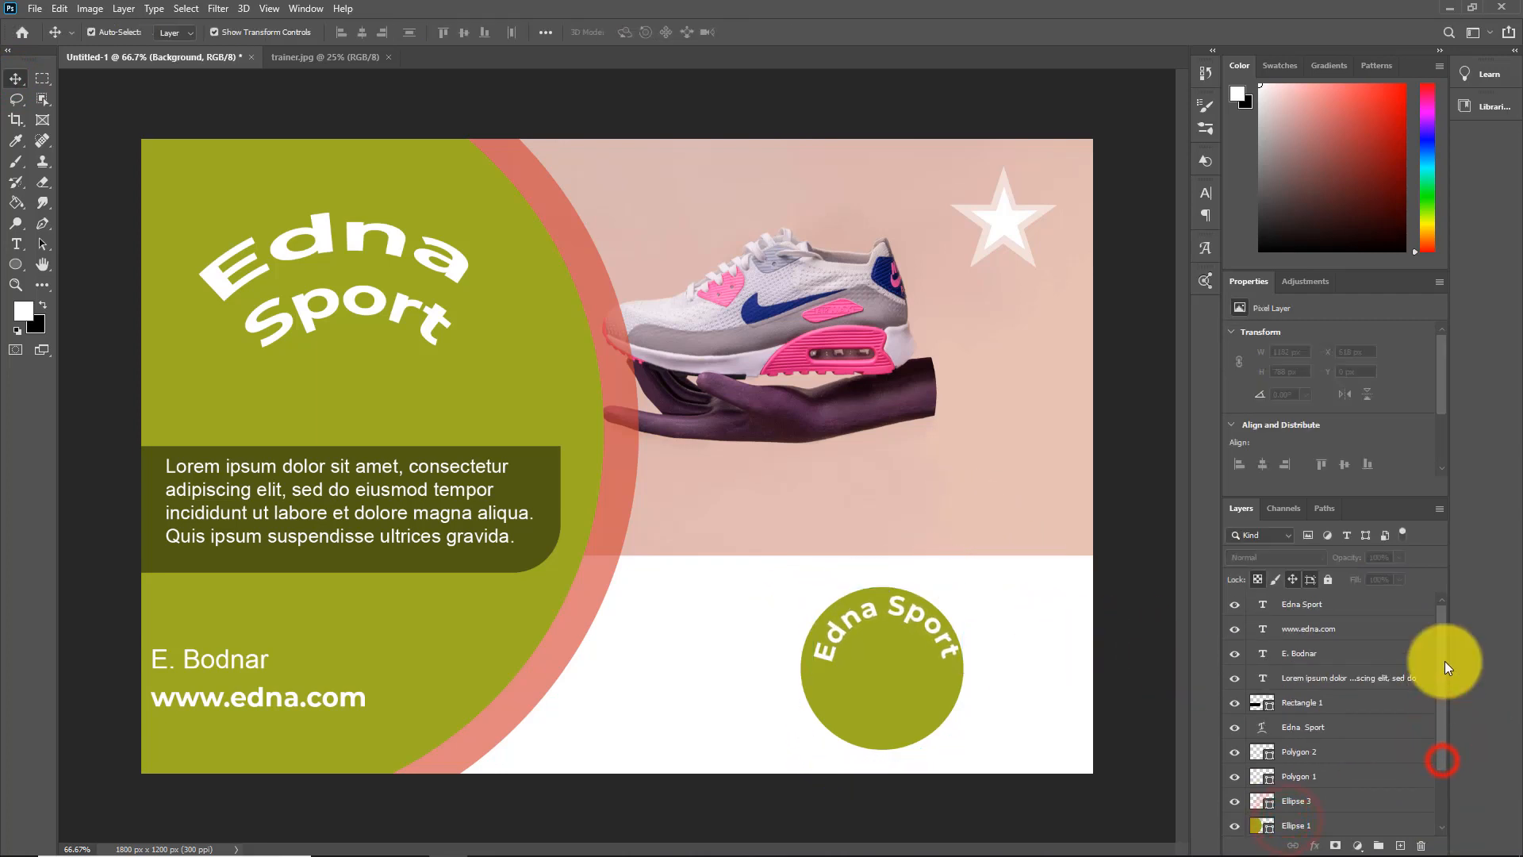
pyautogui.moveTo(1441, 402); pyautogui.dragTo(1443, 454)
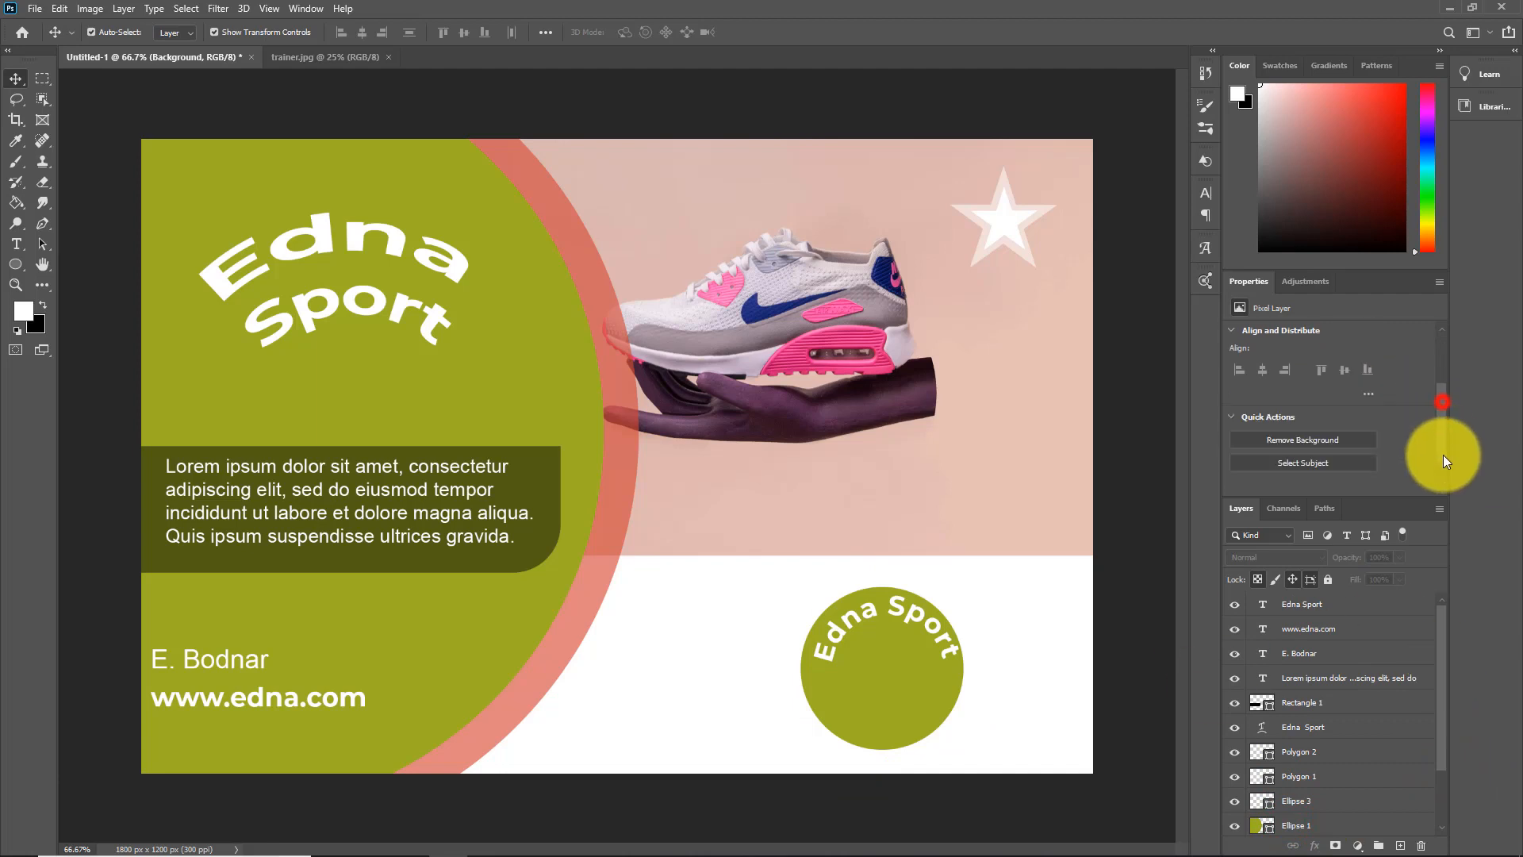
# Set the font size of the curved "Edna Sport" text in the small green circle to 11 pt
pyautogui.click(15, 243)
pyautogui.click(816, 648)
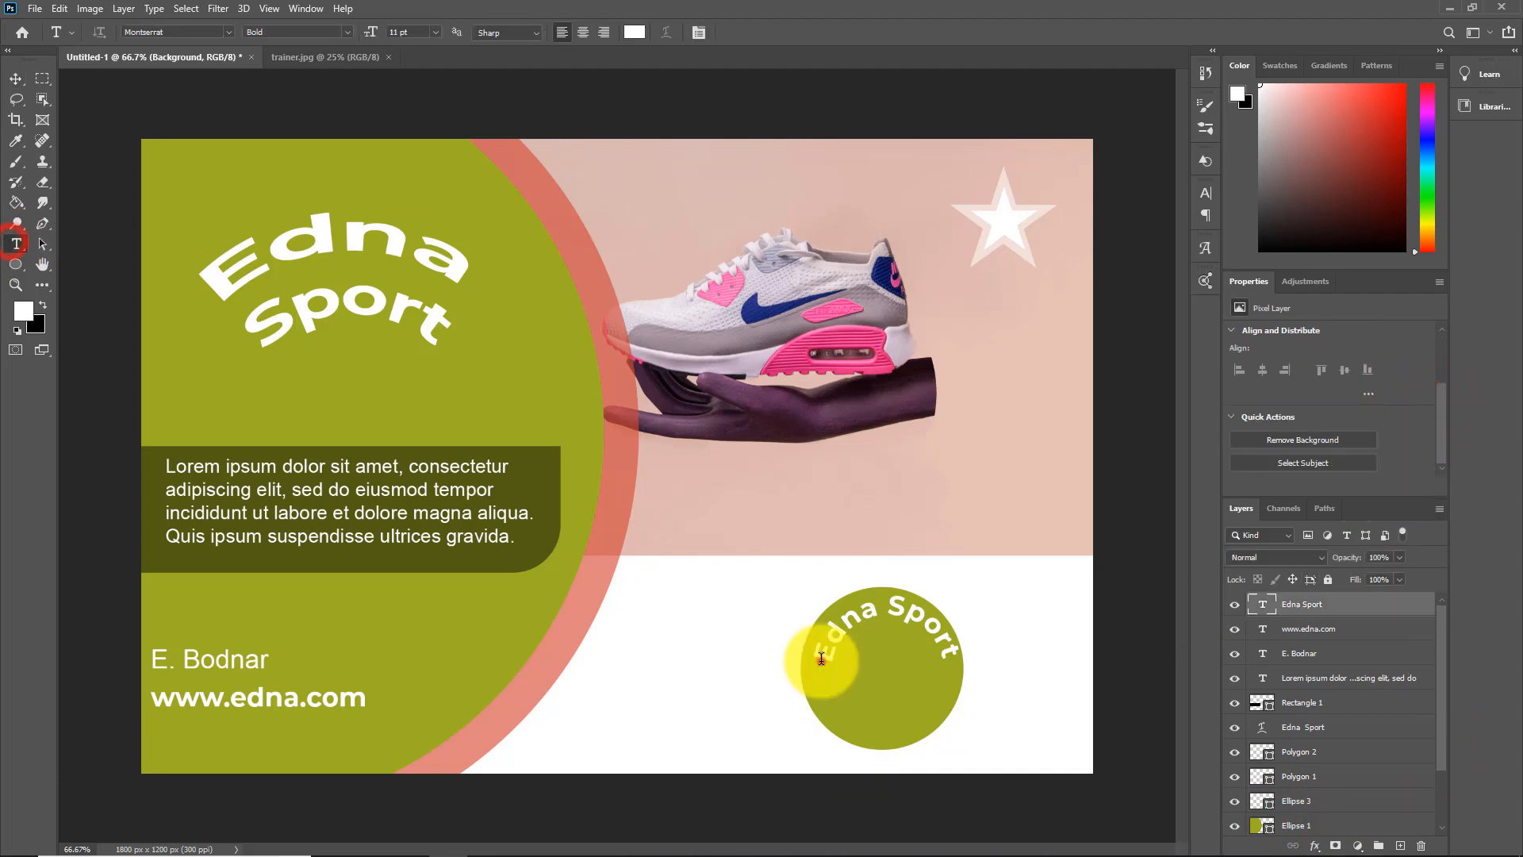
pyautogui.moveTo(818, 650); pyautogui.dragTo(954, 645)
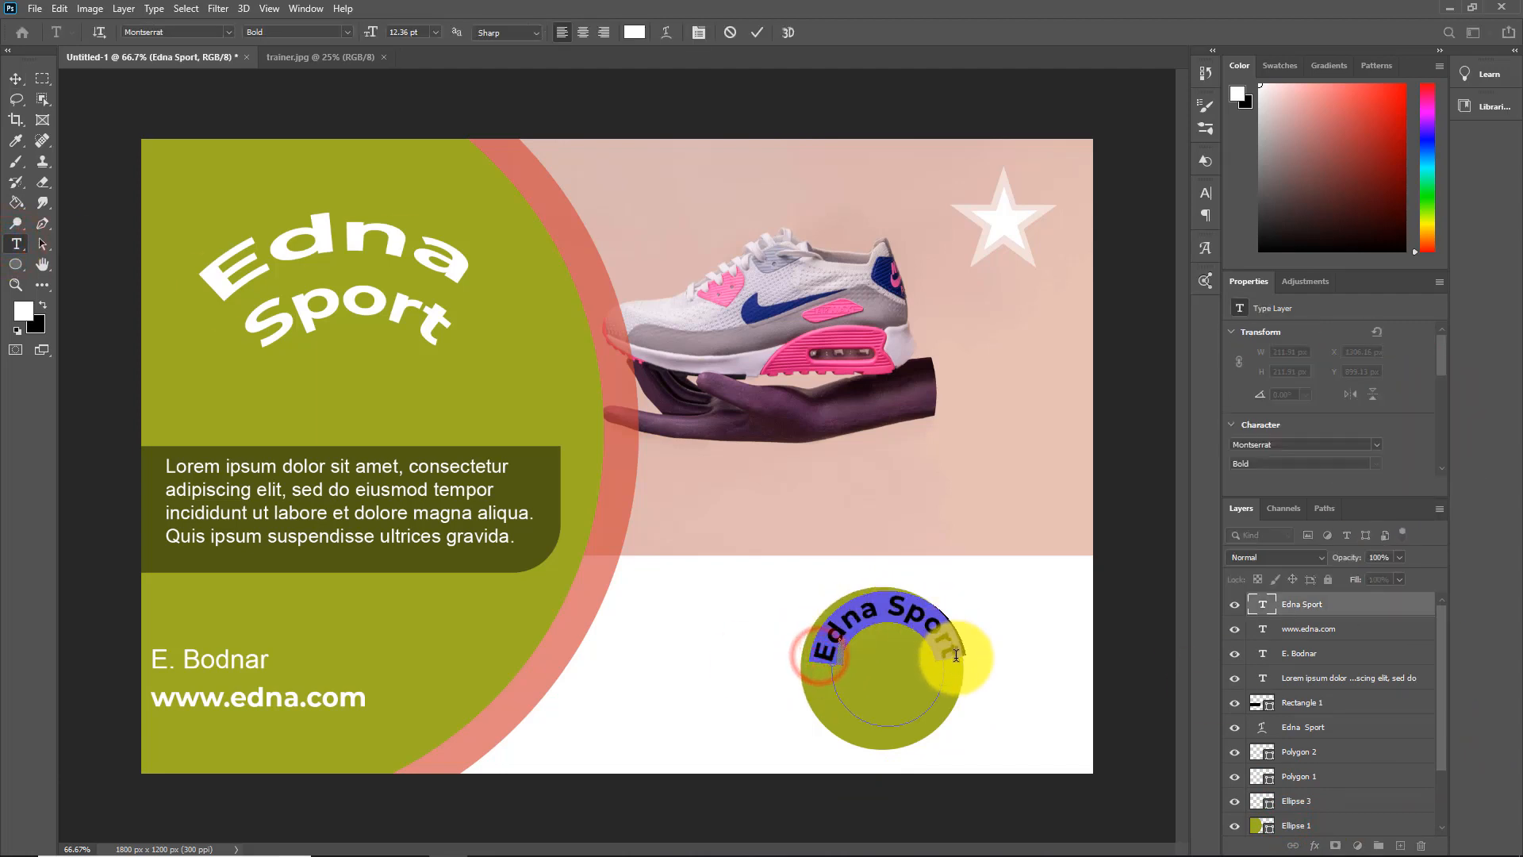
pyautogui.moveTo(1444, 352); pyautogui.dragTo(1447, 383)
pyautogui.click(1288, 372)
pyautogui.click(1274, 456)
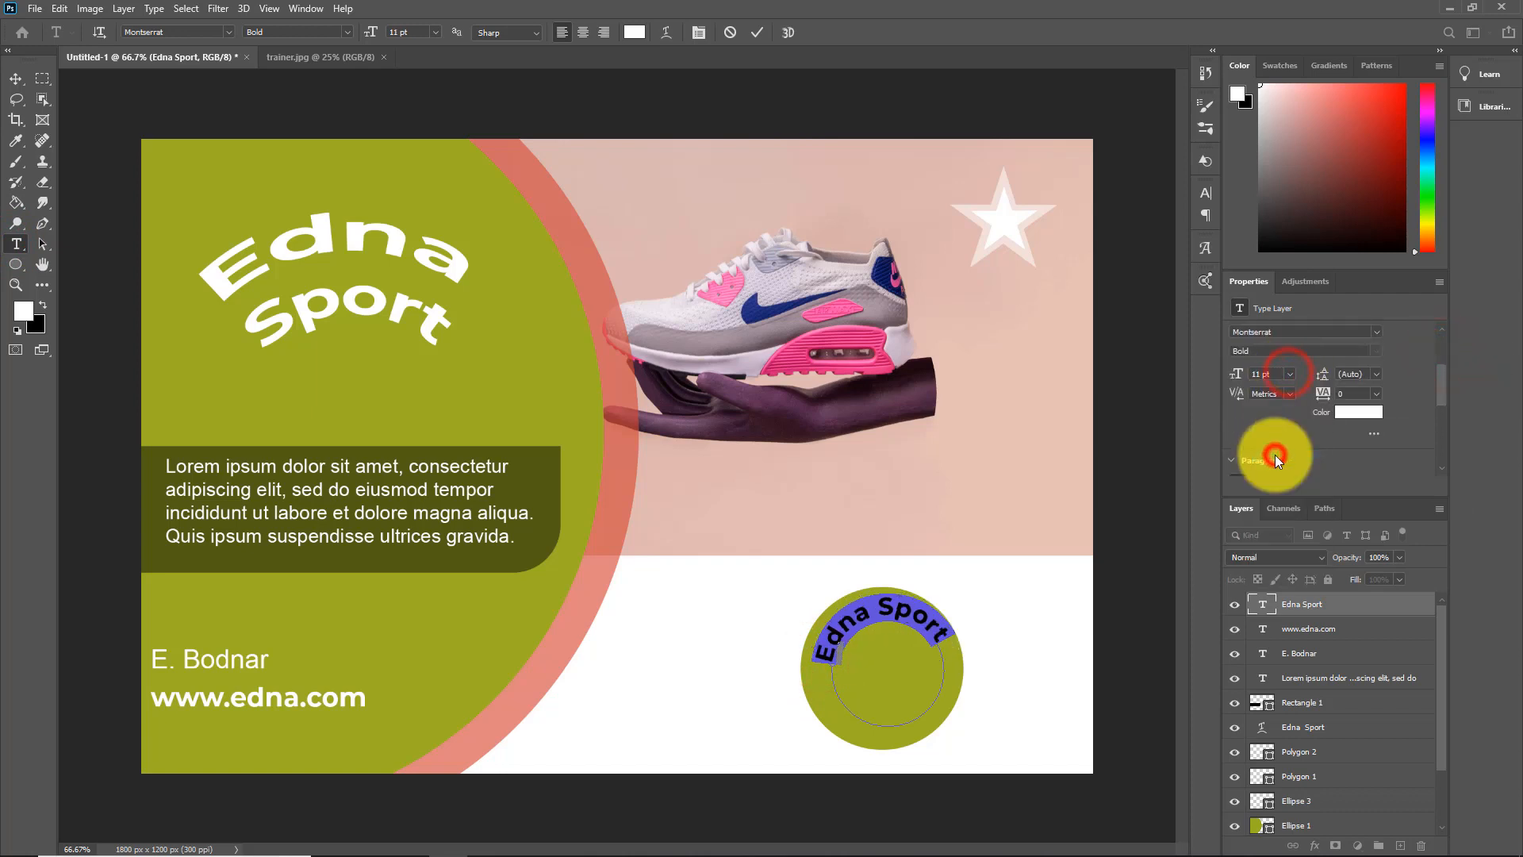
pyautogui.click(1288, 372)
pyautogui.click(1277, 444)
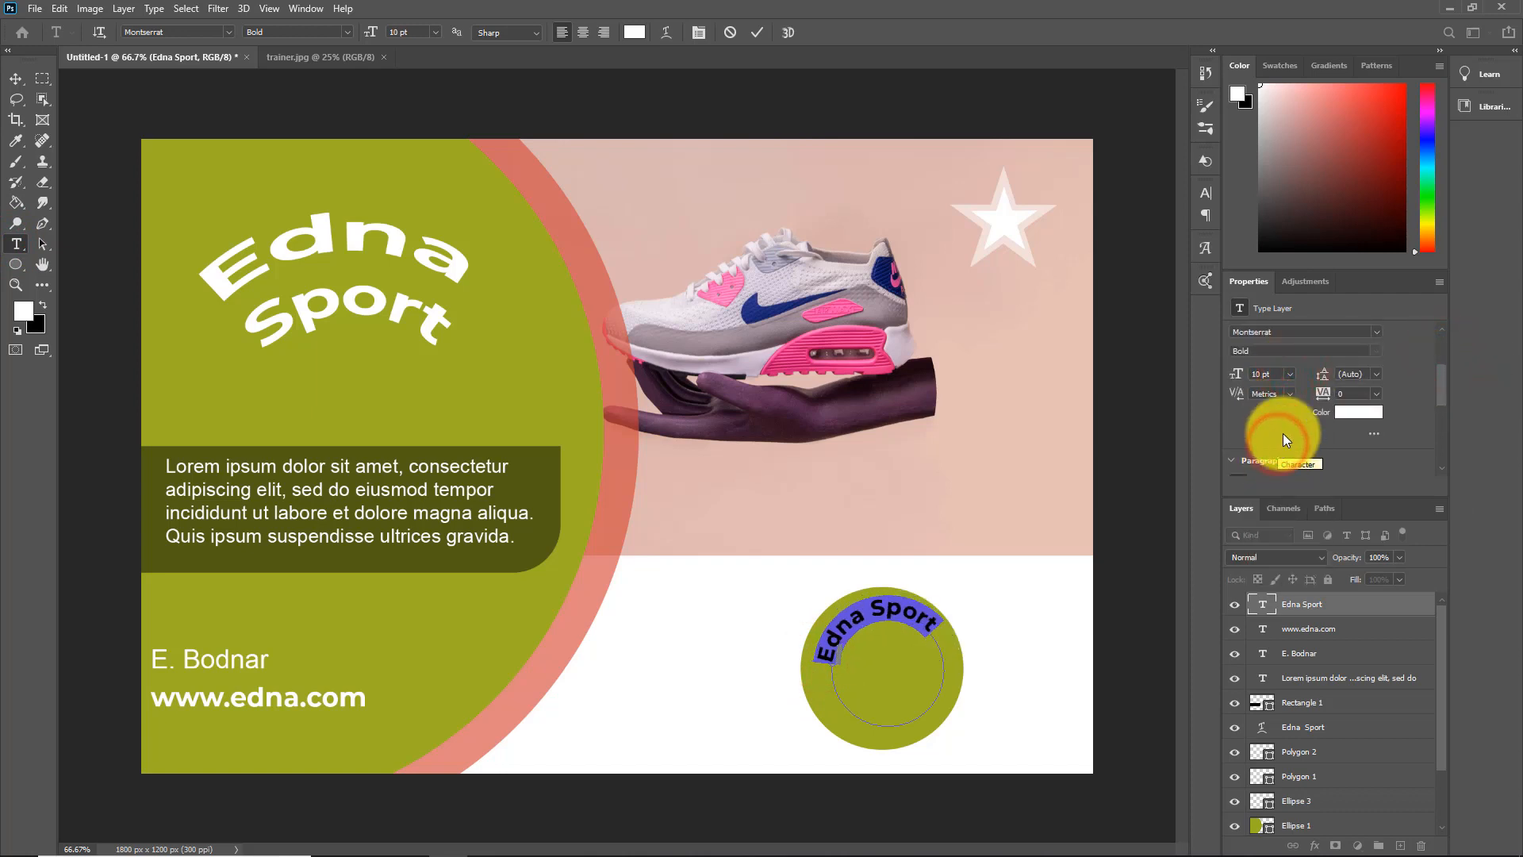
pyautogui.click(1290, 374)
pyautogui.click(1284, 455)
pyautogui.scroll(-1, 1443, 714)
pyautogui.moveTo(1443, 714); pyautogui.dragTo(1441, 734)
pyautogui.click(1305, 822)
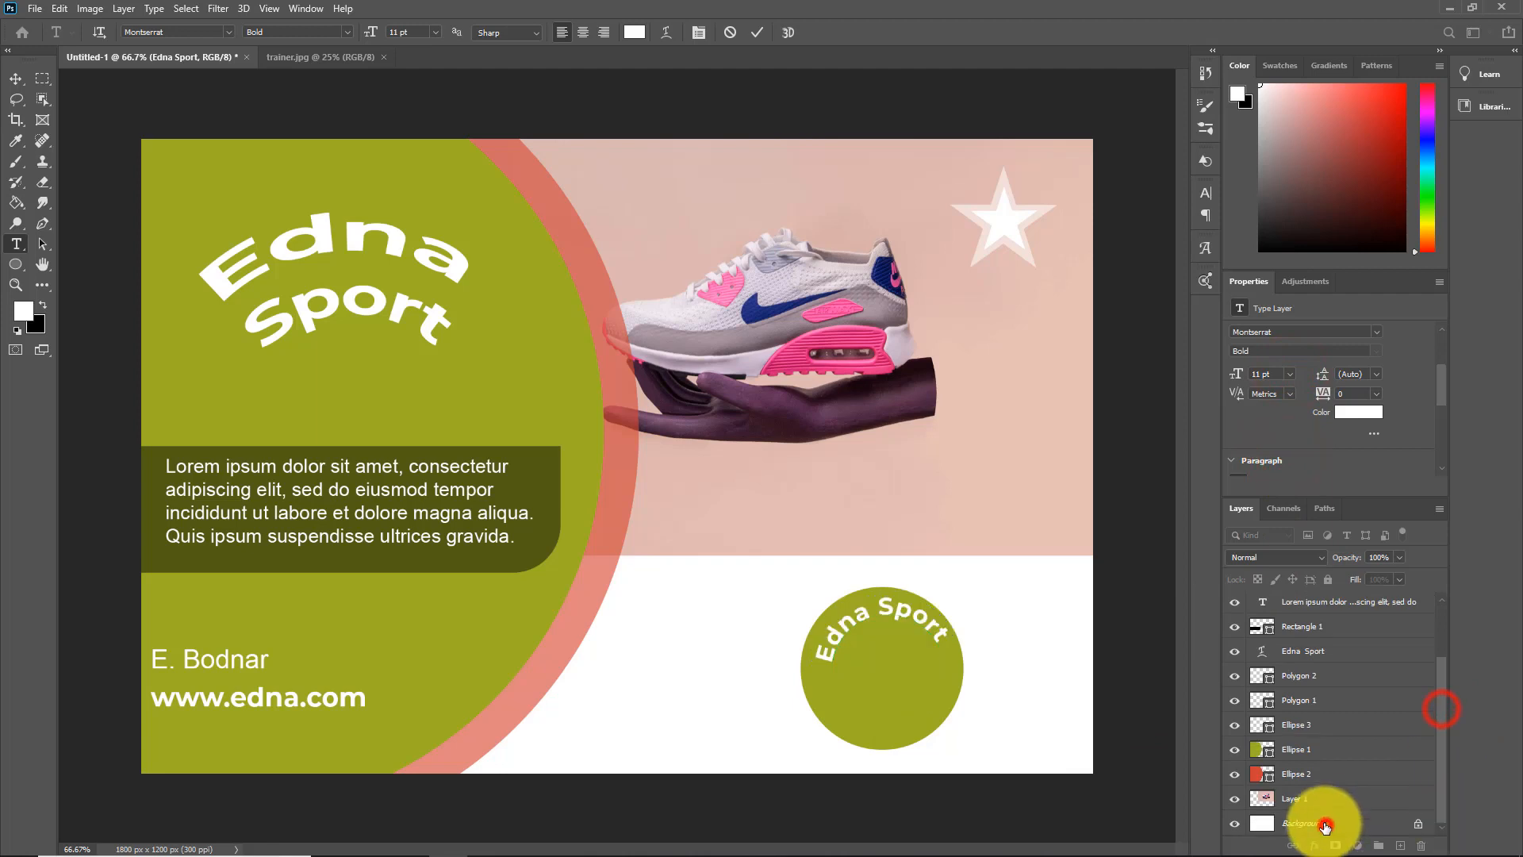
# Scale the curved "Edna Sport" text to about 103.53% and rotate it about 7.75° within the small green circle
pyautogui.click(16, 78)
pyautogui.click(873, 614)
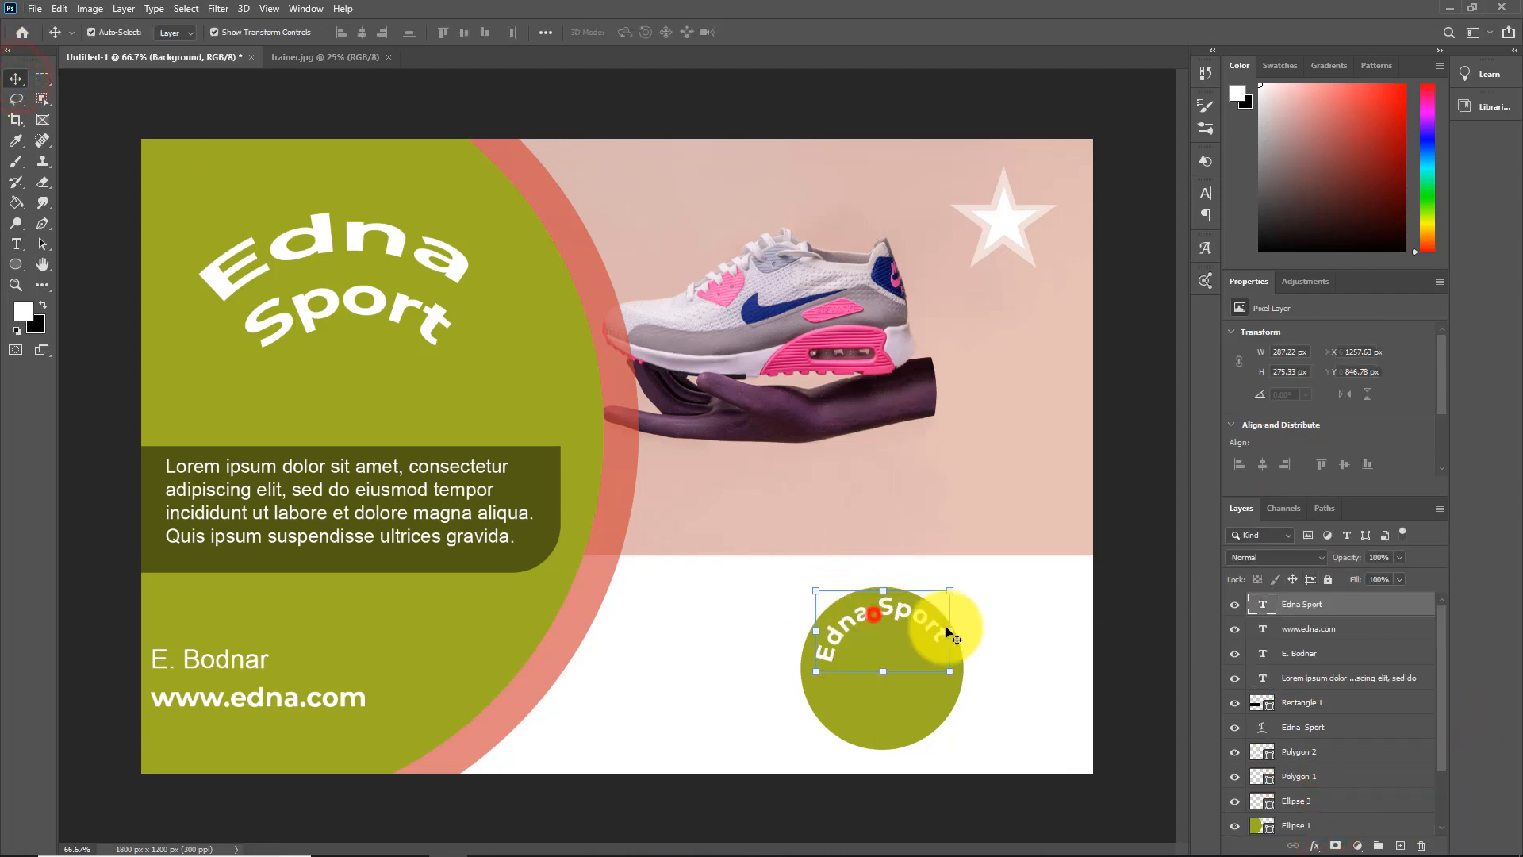
pyautogui.moveTo(958, 679); pyautogui.dragTo(962, 682)
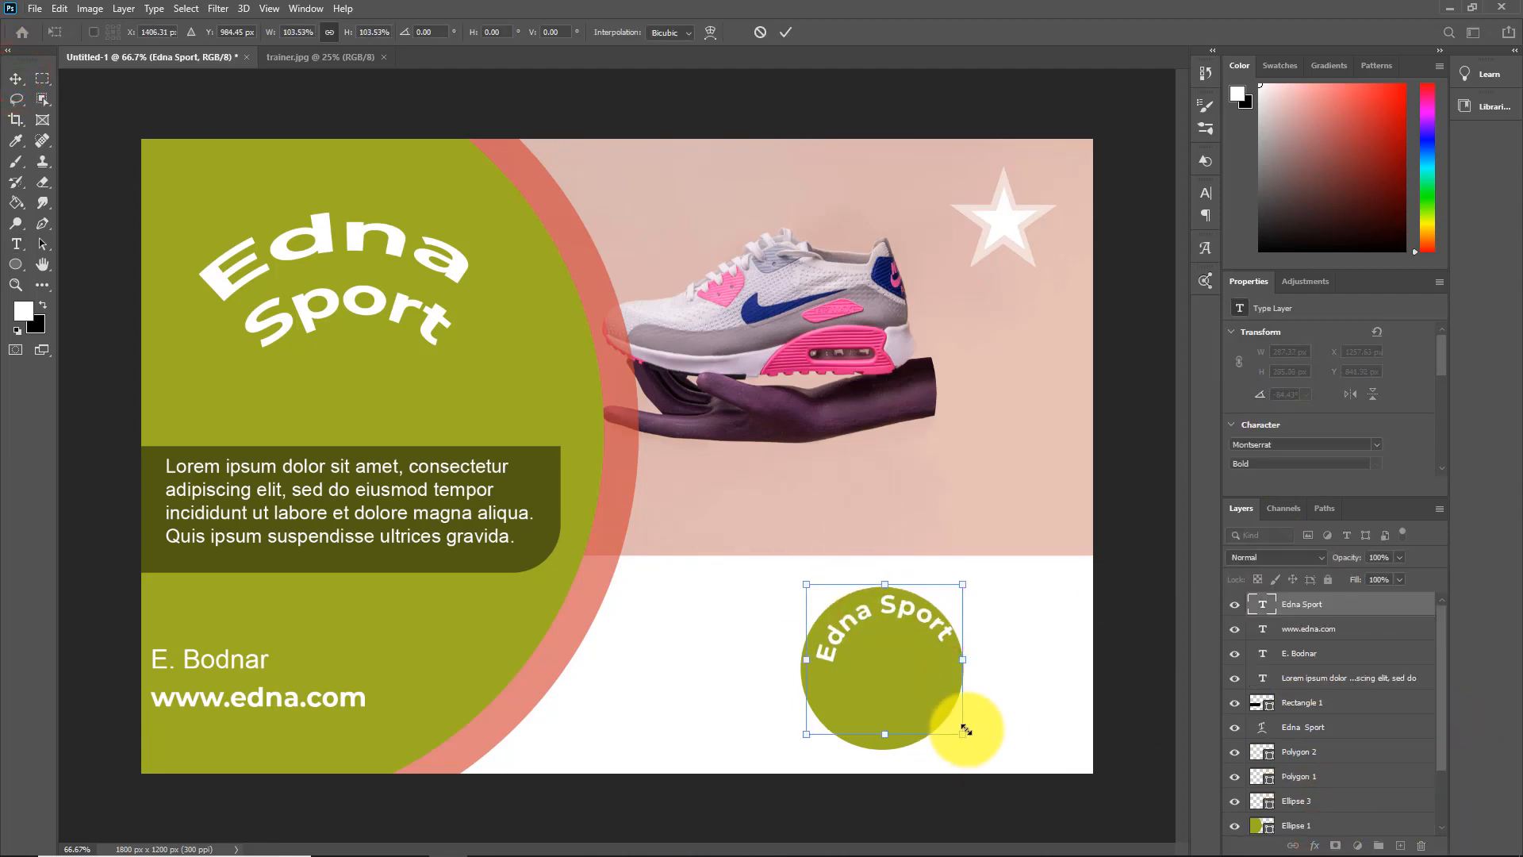
pyautogui.moveTo(977, 738); pyautogui.dragTo(970, 754)
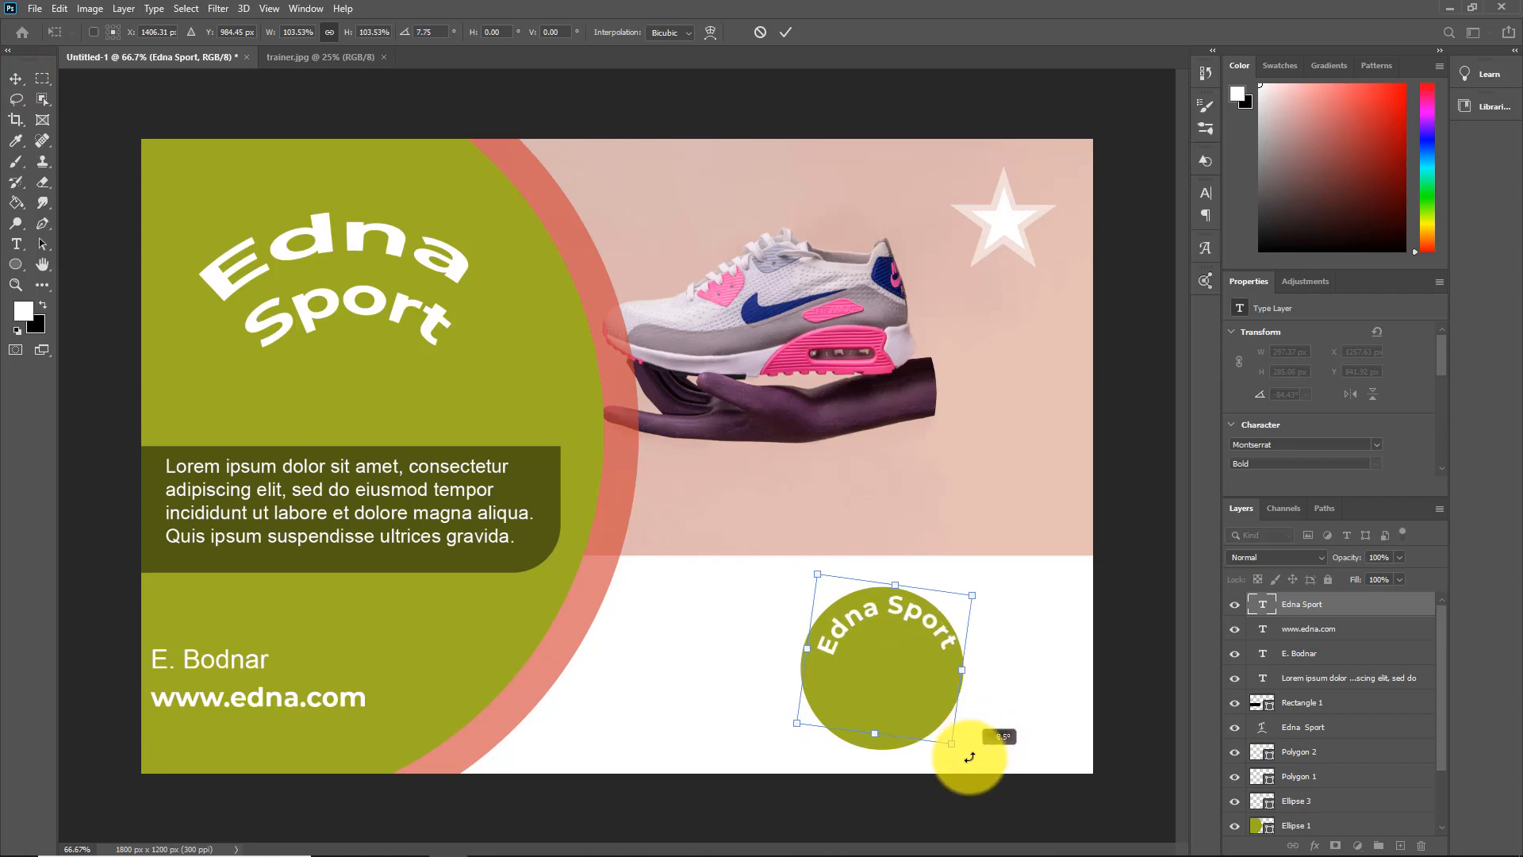
pyautogui.moveTo(1441, 706); pyautogui.dragTo(1444, 816)
pyautogui.click(1342, 817)
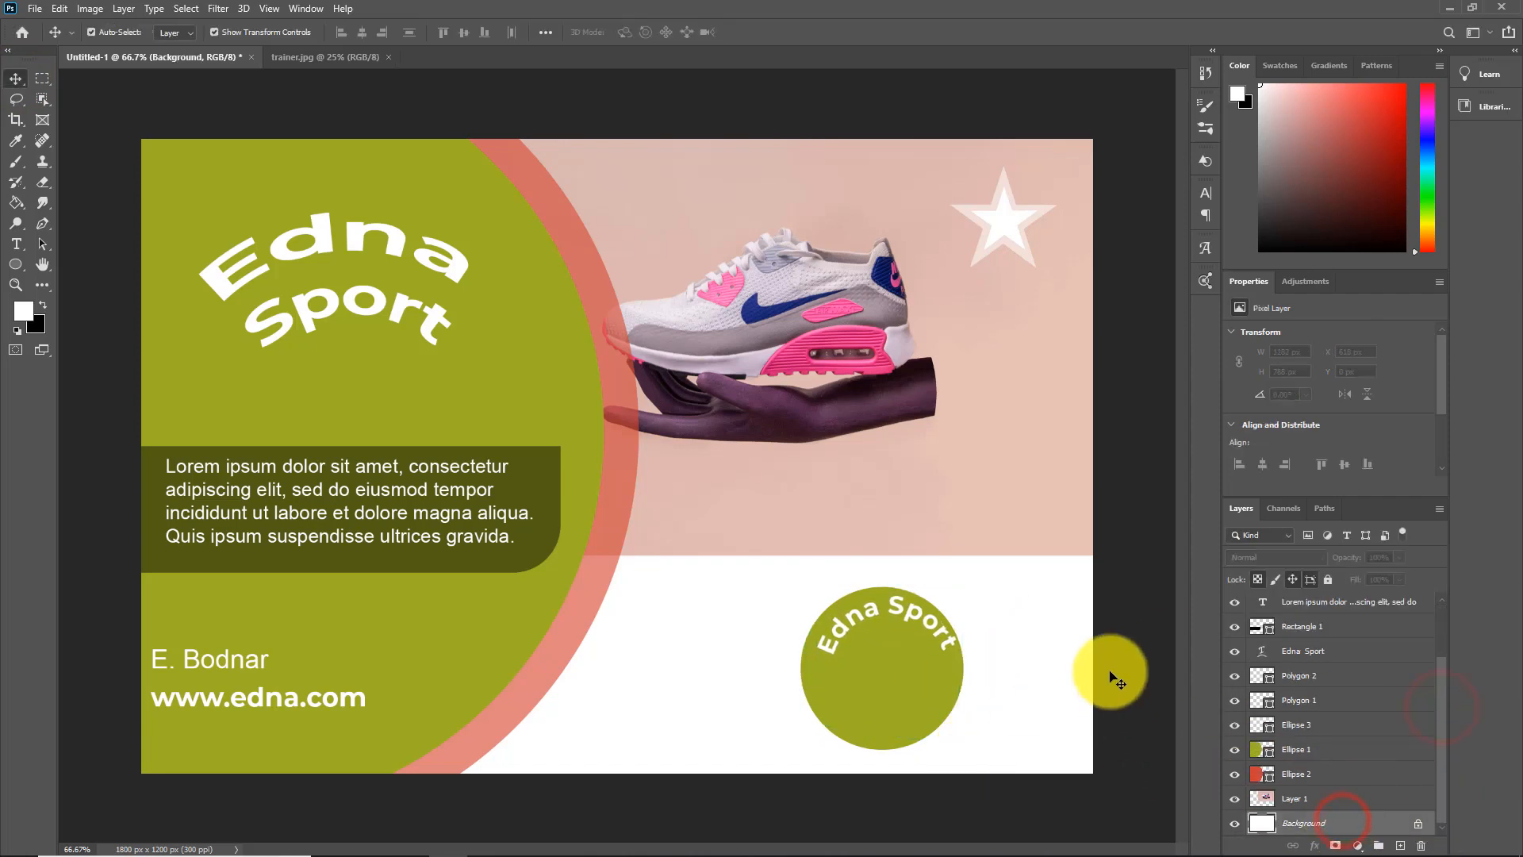
# Draw a second circular path with the Ellipse tool and center it in the small green circle at about 240 by 240 px
pyautogui.click(17, 267)
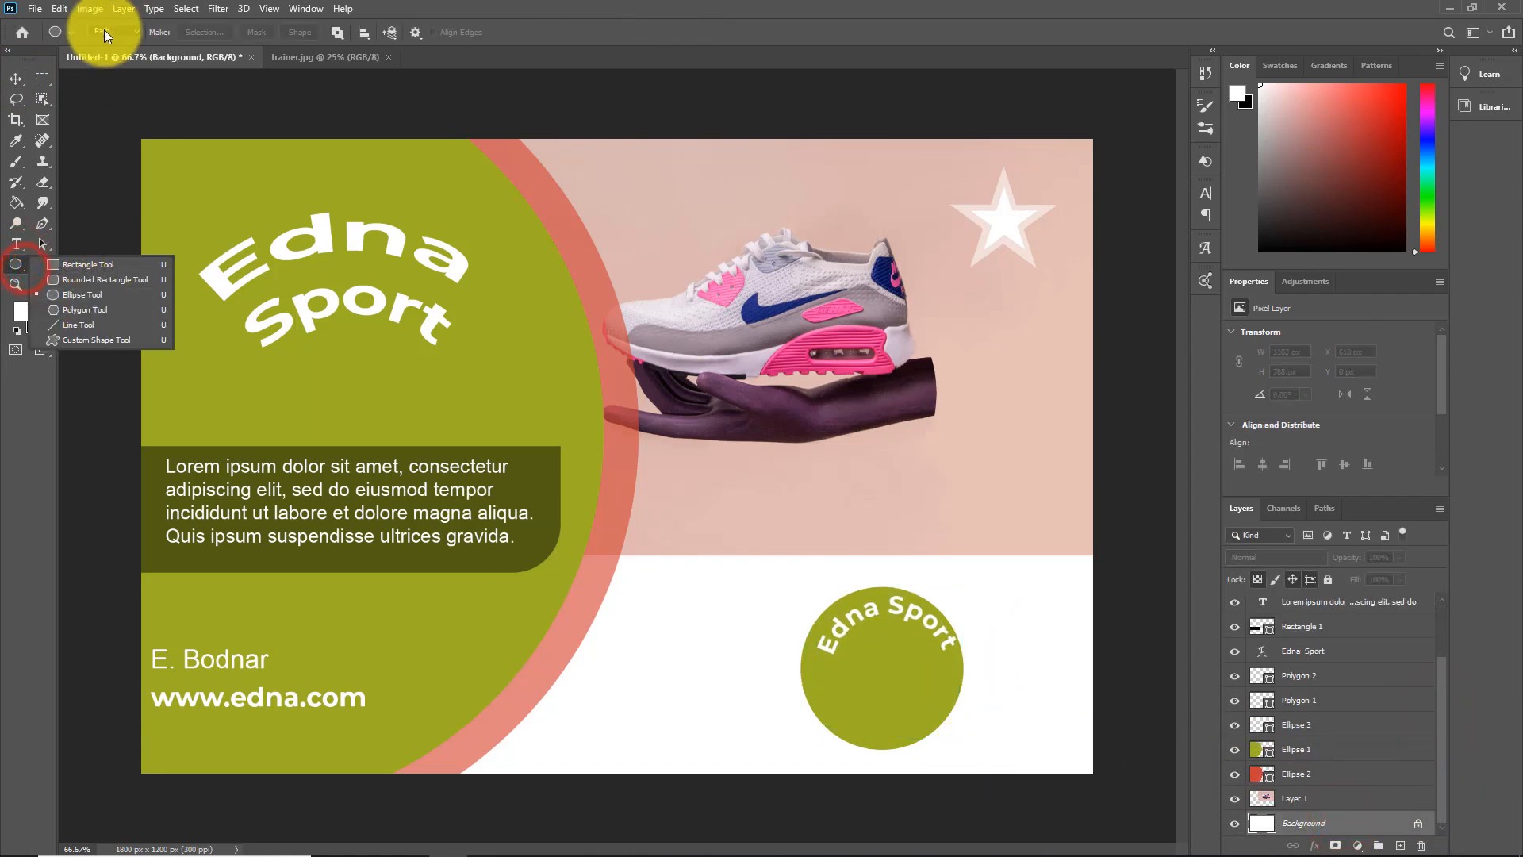
pyautogui.moveTo(797, 579); pyautogui.dragTo(959, 717)
pyautogui.click(43, 243)
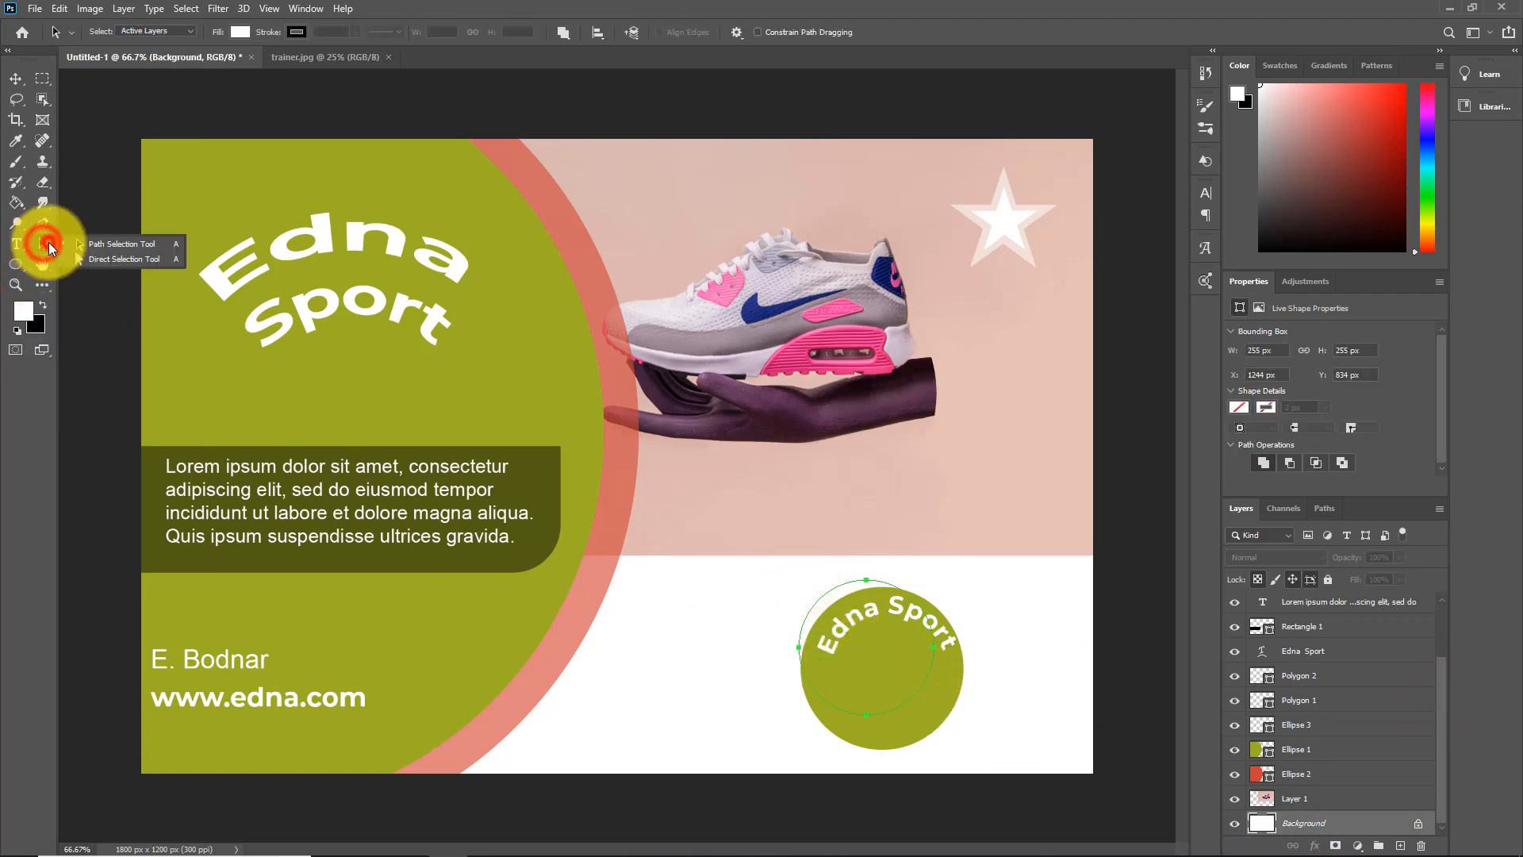
pyautogui.moveTo(876, 604); pyautogui.dragTo(886, 608)
# Add the Montserrat Bold text "2020" on the circular path, starting at the lowest point of the small green circle
pyautogui.click(17, 80)
pyautogui.click(884, 736)
pyautogui.rightClick(17, 244)
pyautogui.click(80, 241)
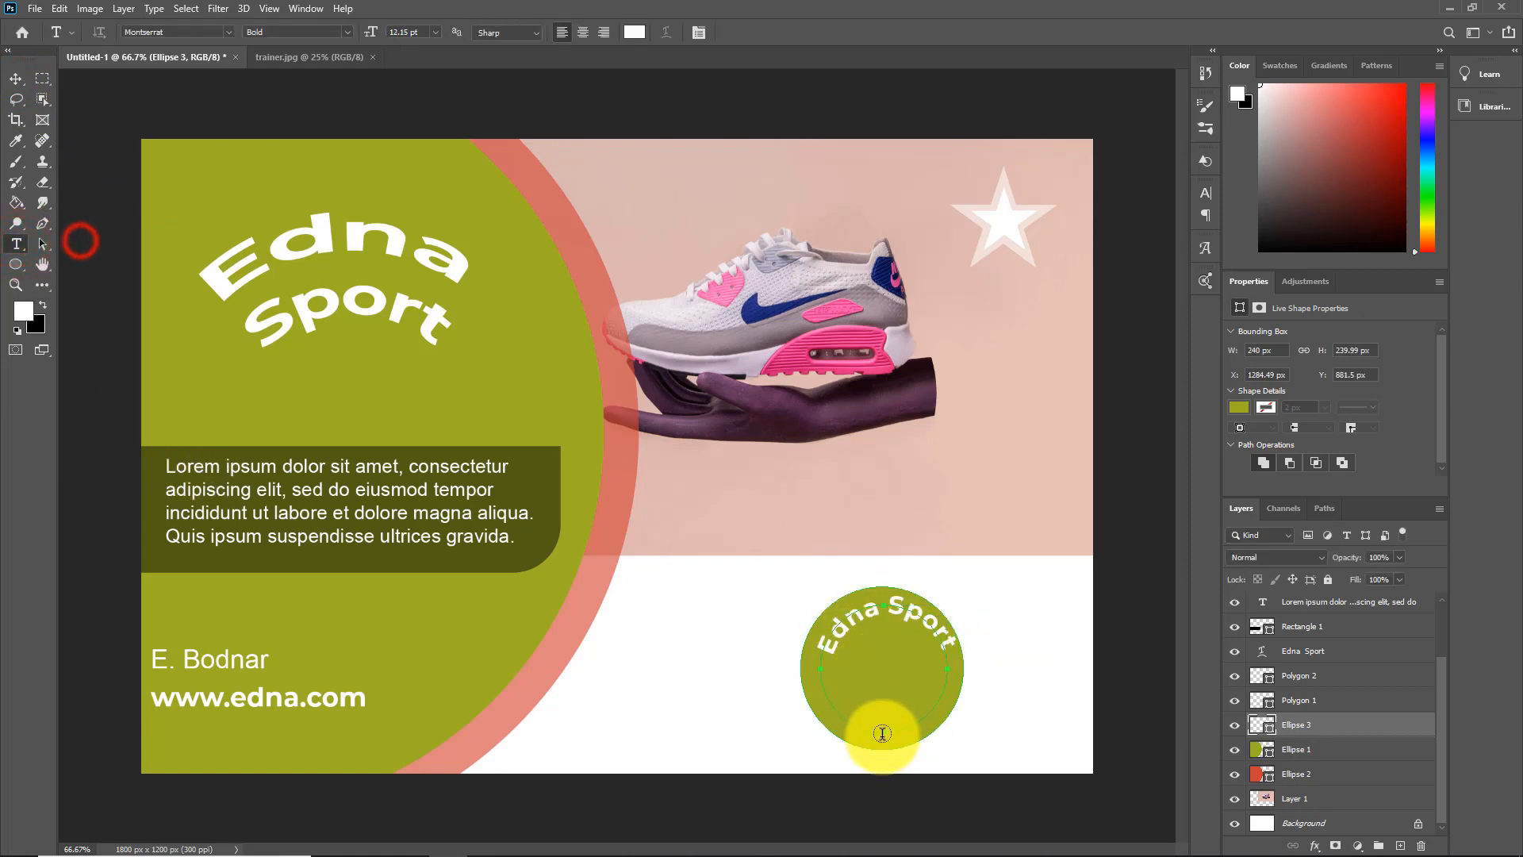
pyautogui.click(883, 731)
pyautogui.write('2020')
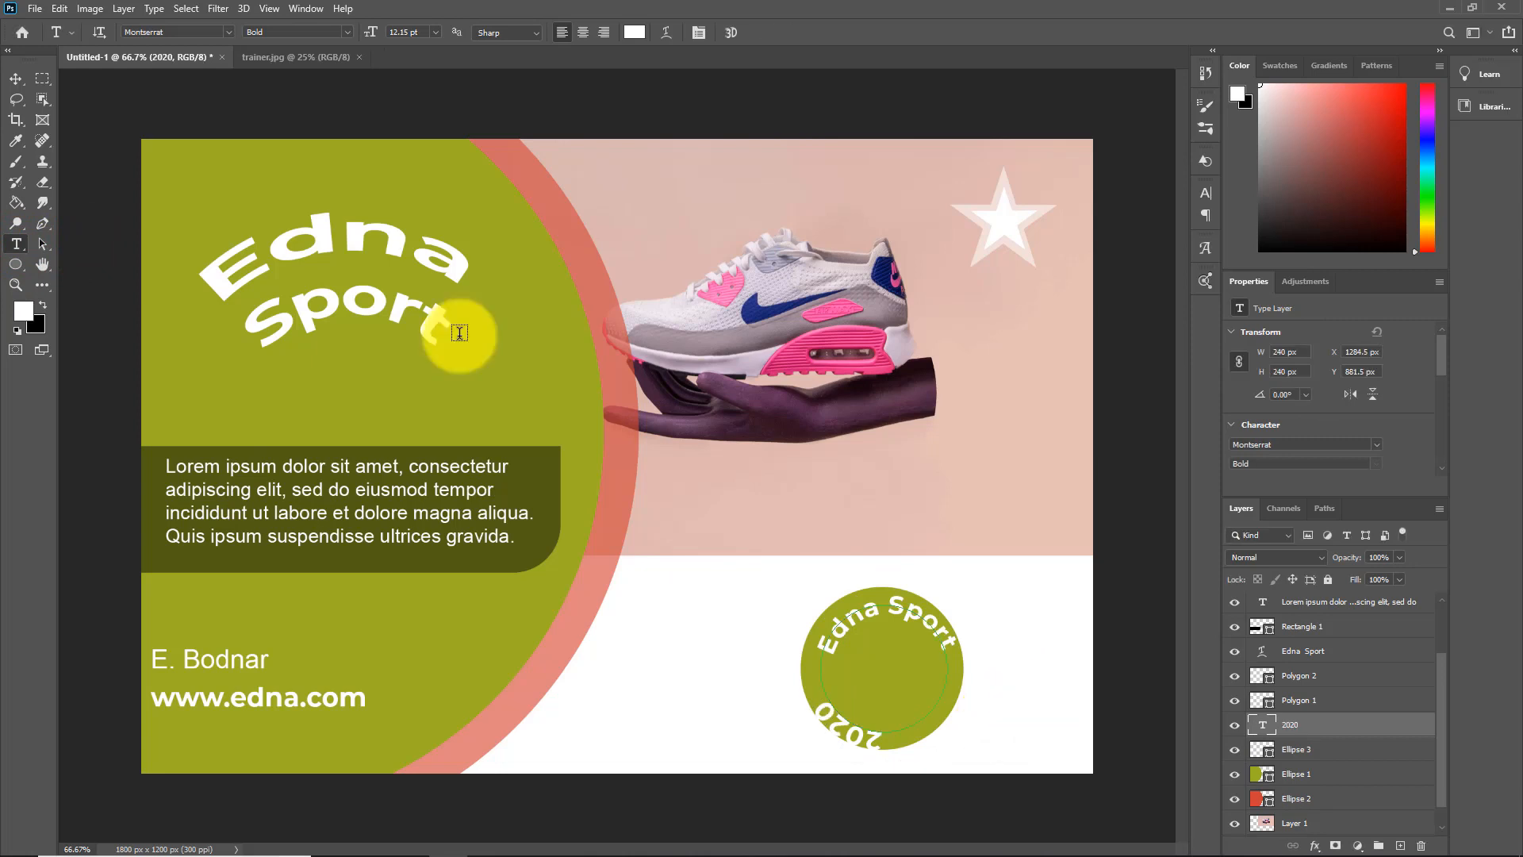
# Flip the "2020" text to the other side of its circular path with the Path Selection tool so it reads upright
pyautogui.rightClick(43, 245)
pyautogui.click(92, 243)
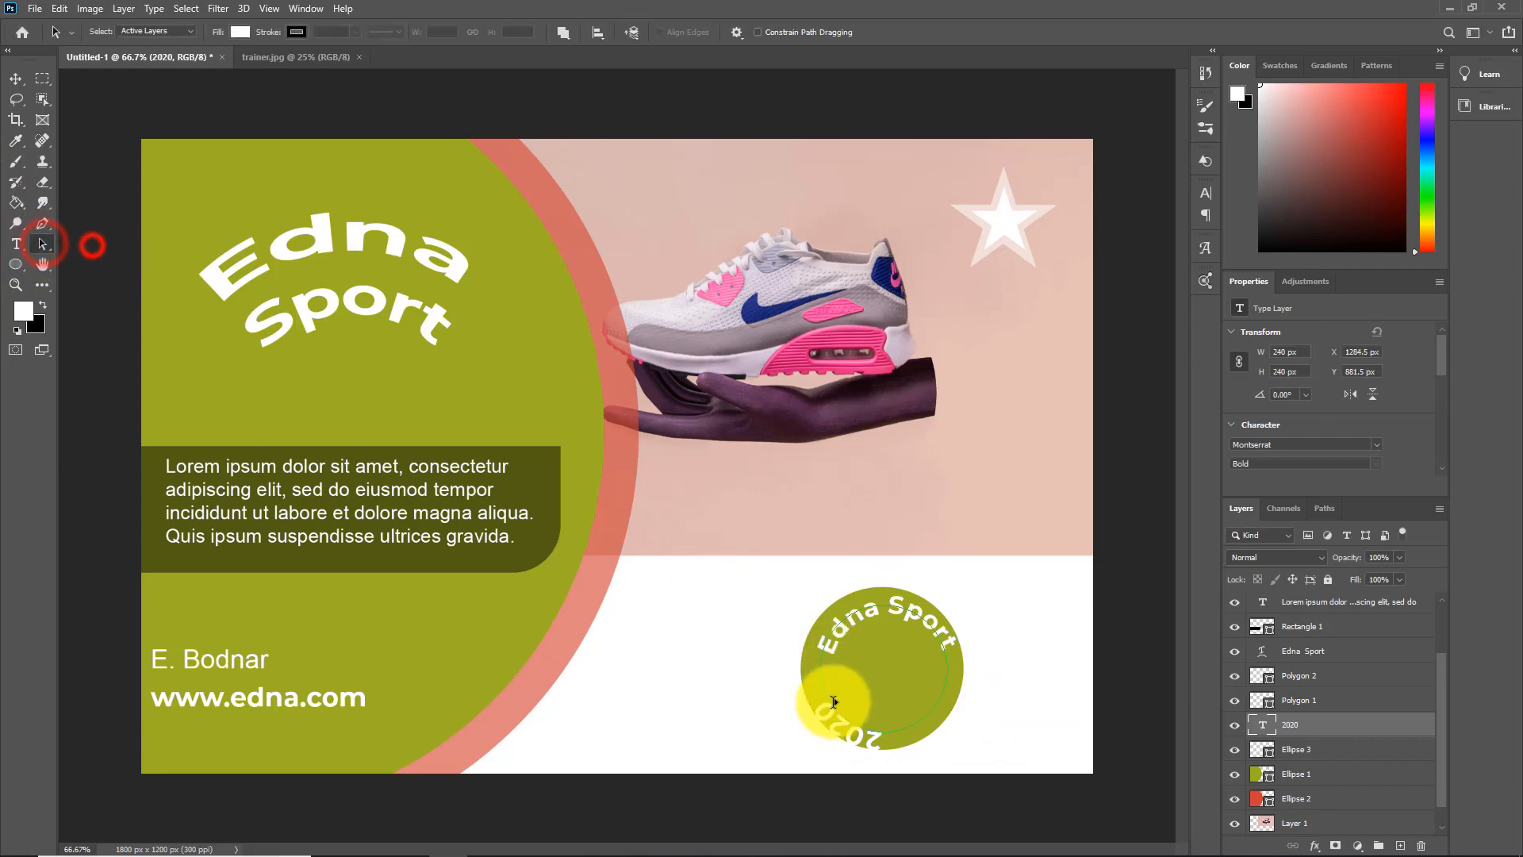
pyautogui.moveTo(865, 727); pyautogui.dragTo(904, 728)
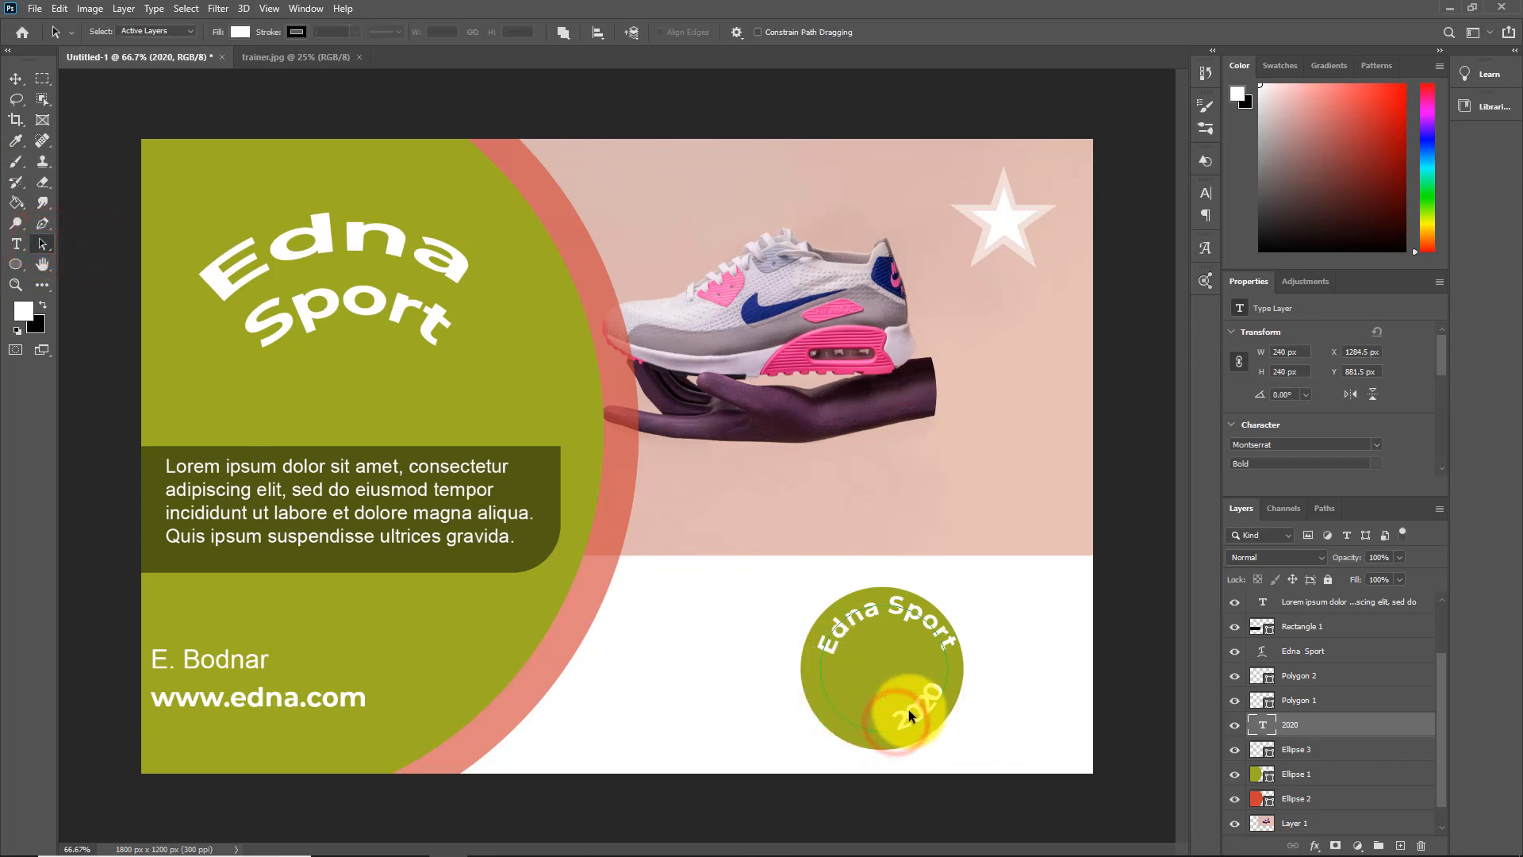
# Rotate the "2020" text to about 40.12° and center it along the small green circle's lower edge
pyautogui.click(16, 79)
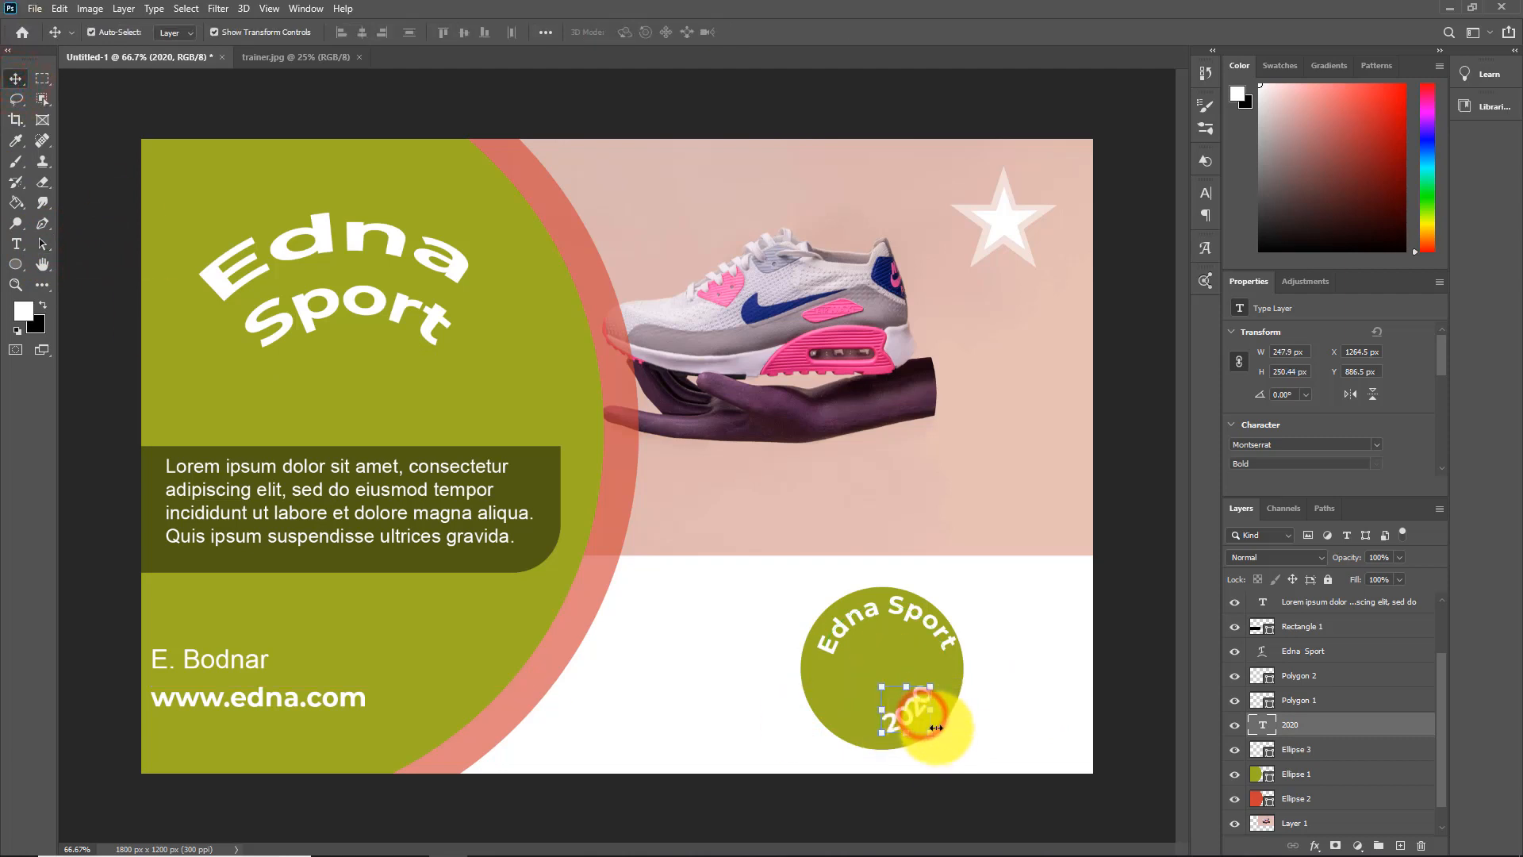
pyautogui.moveTo(936, 727); pyautogui.dragTo(890, 721)
pyautogui.press('Return')
pyautogui.click(1303, 824)
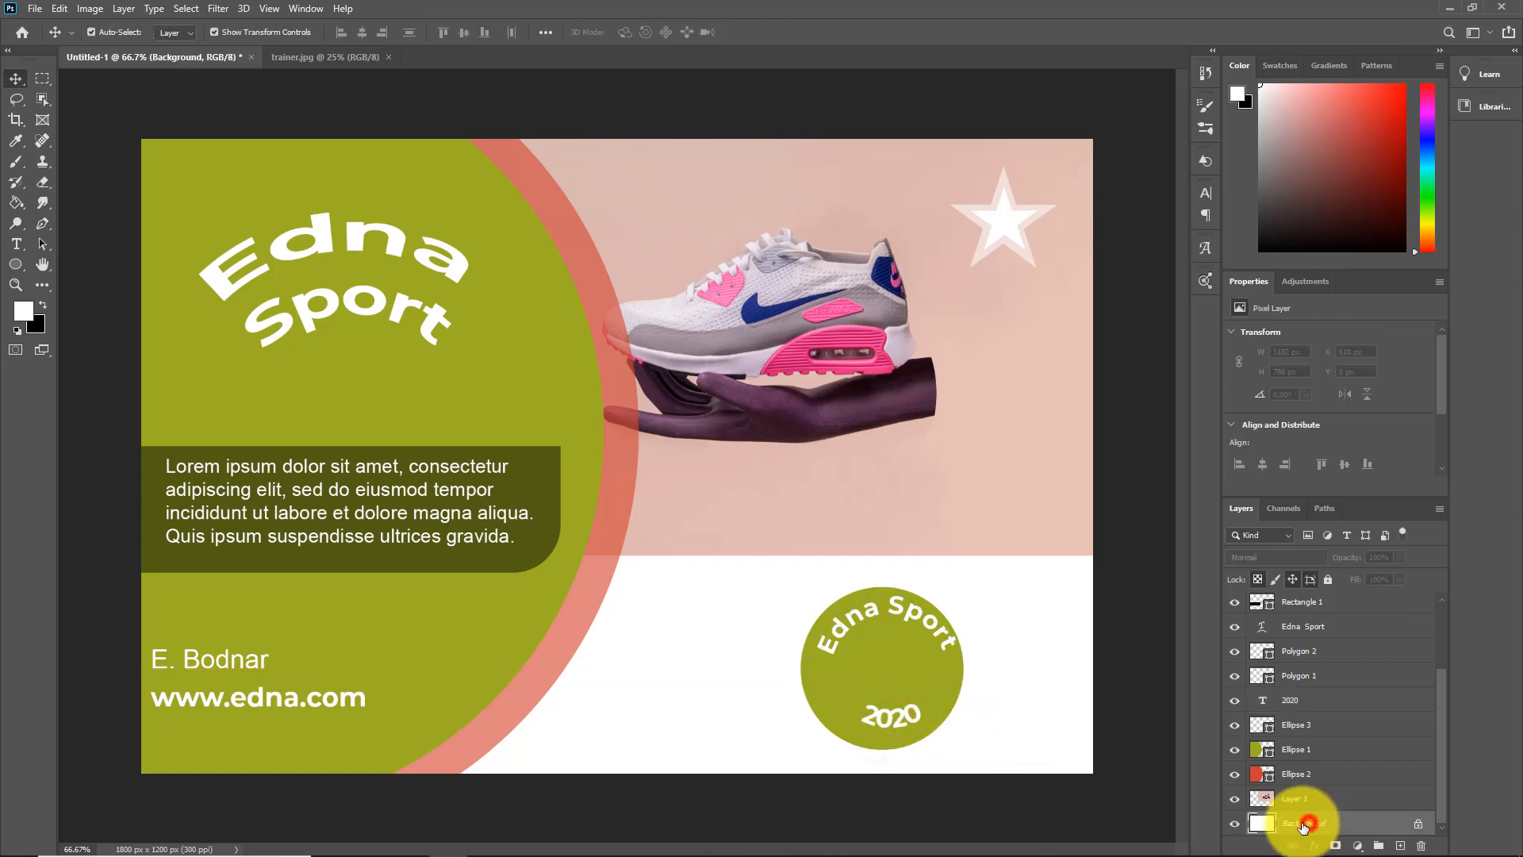
pyautogui.click(889, 715)
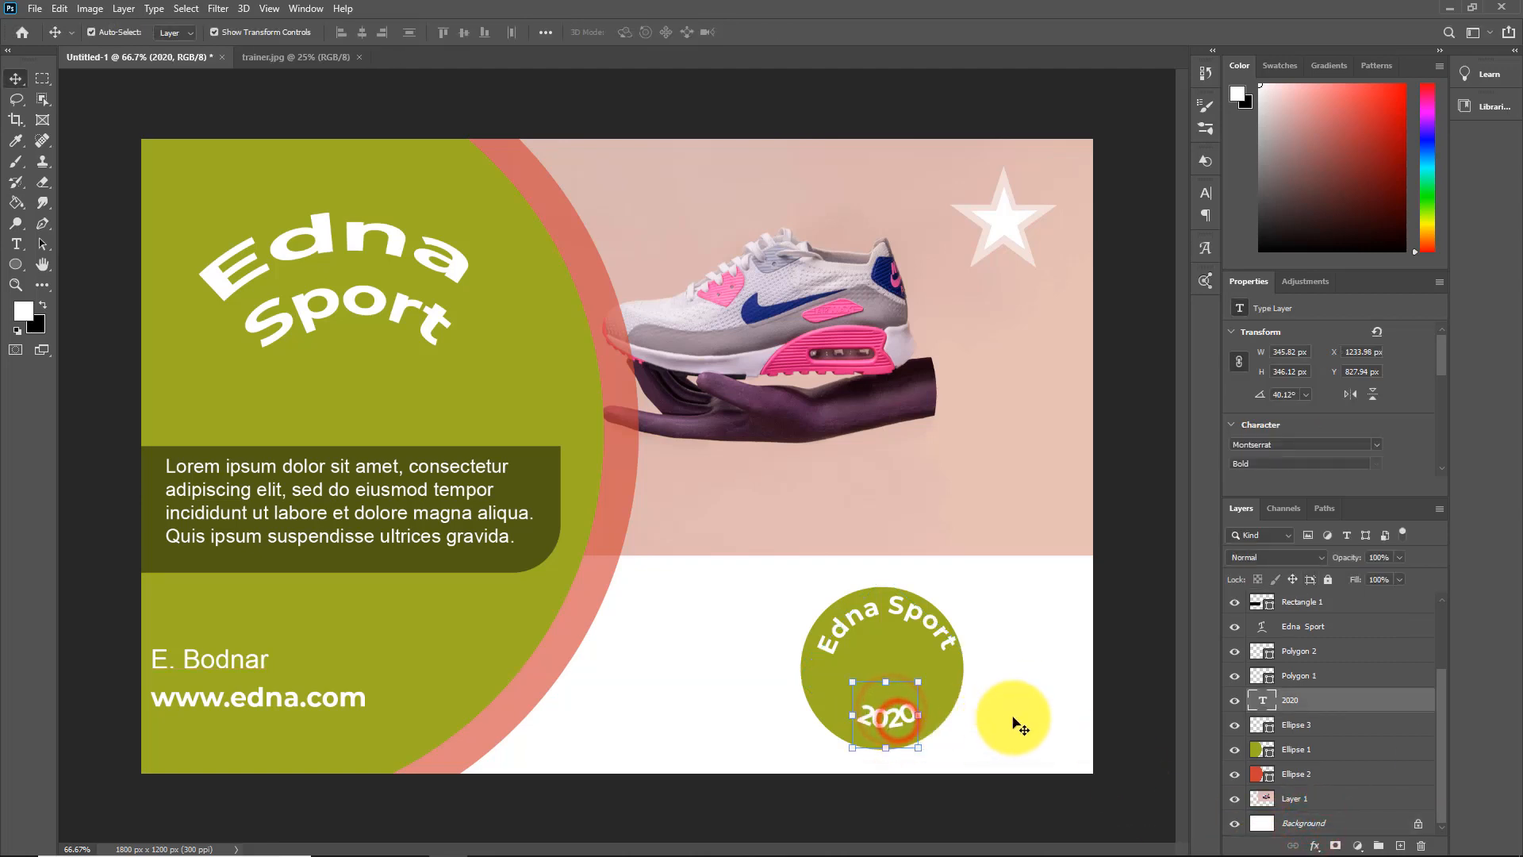
pyautogui.click(1018, 725)
# Add a separate letter "E" below the hand and set it to Old English Text MT at 24 pt
pyautogui.press('t')
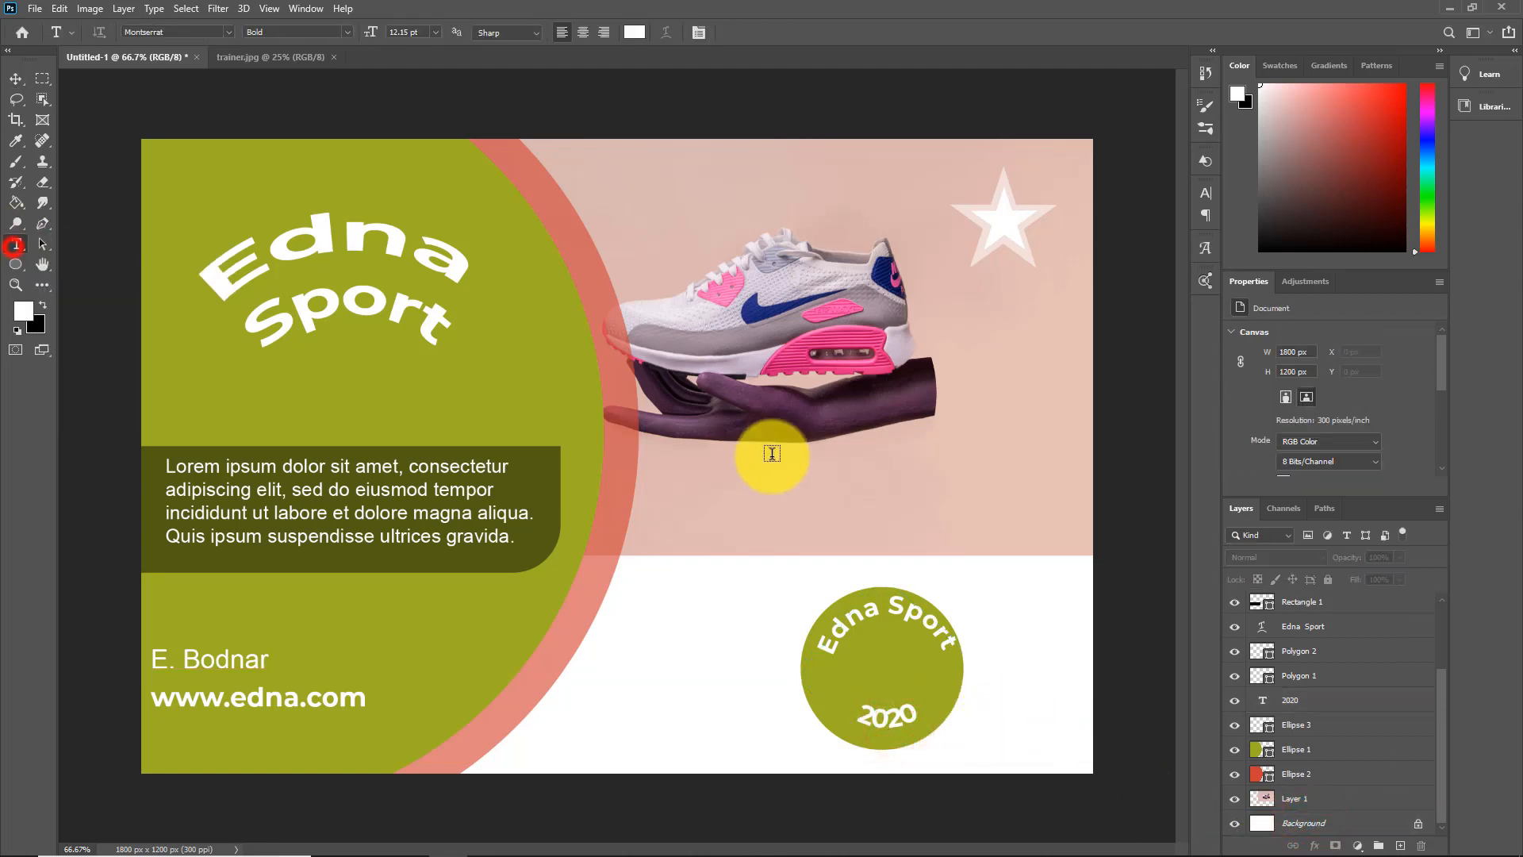
pyautogui.click(720, 480)
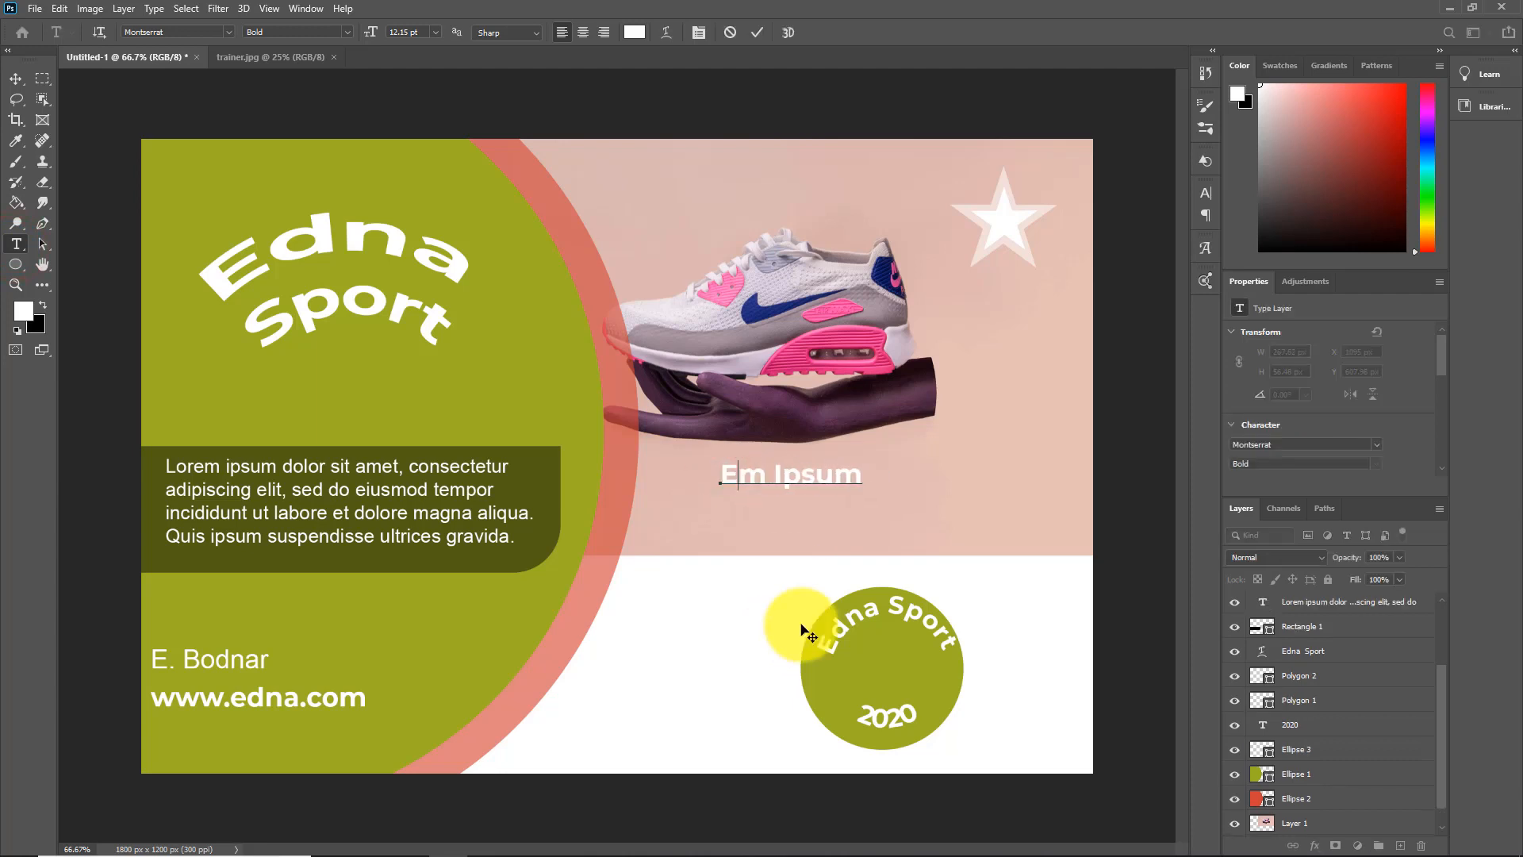
pyautogui.write('E')
pyautogui.doubleClick(728, 475)
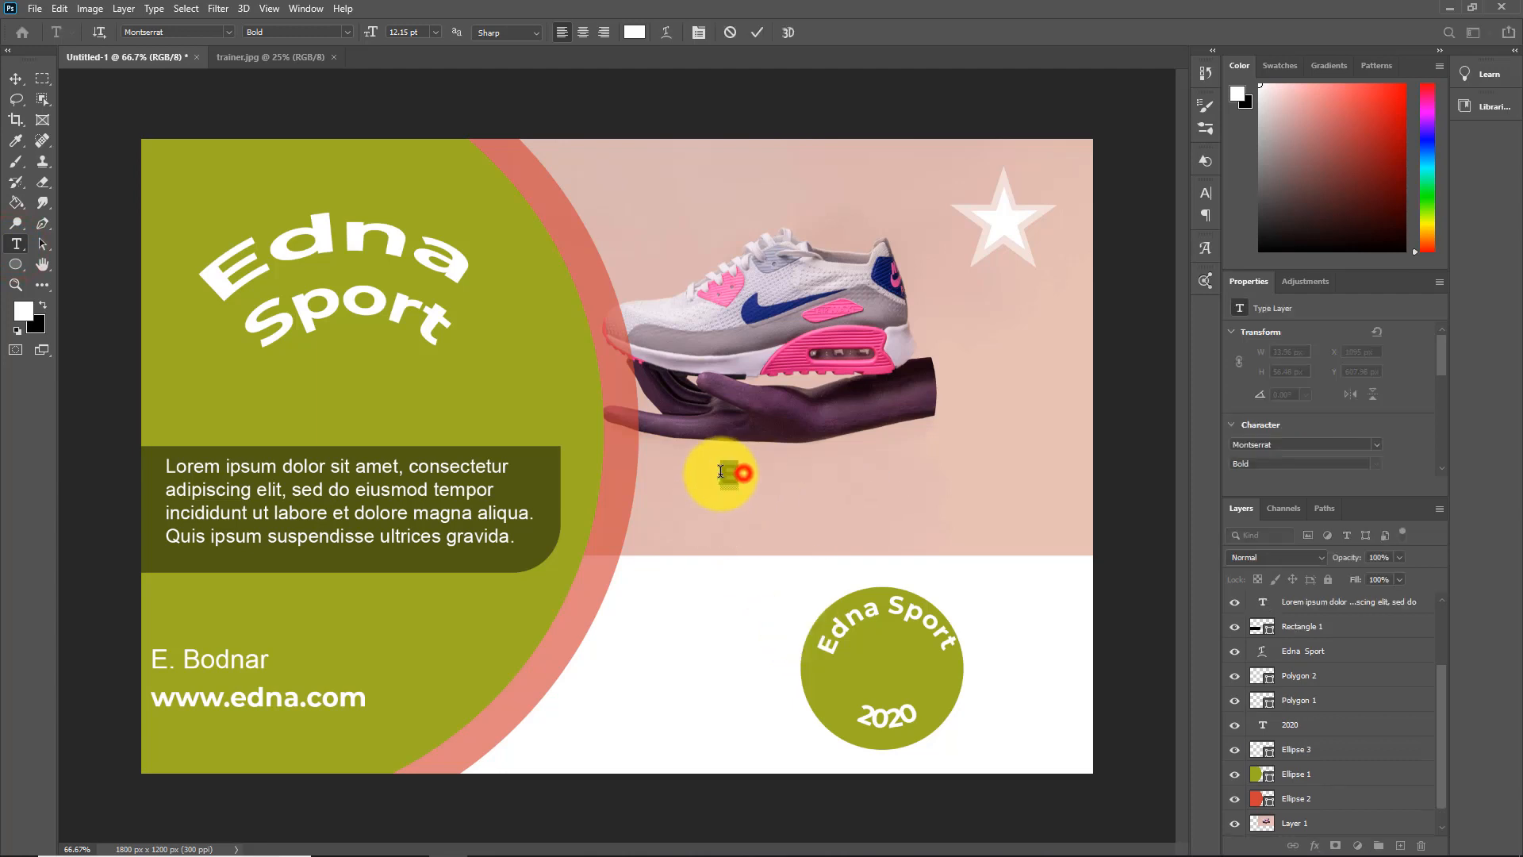
pyautogui.click(1377, 445)
pyautogui.click(1249, 71)
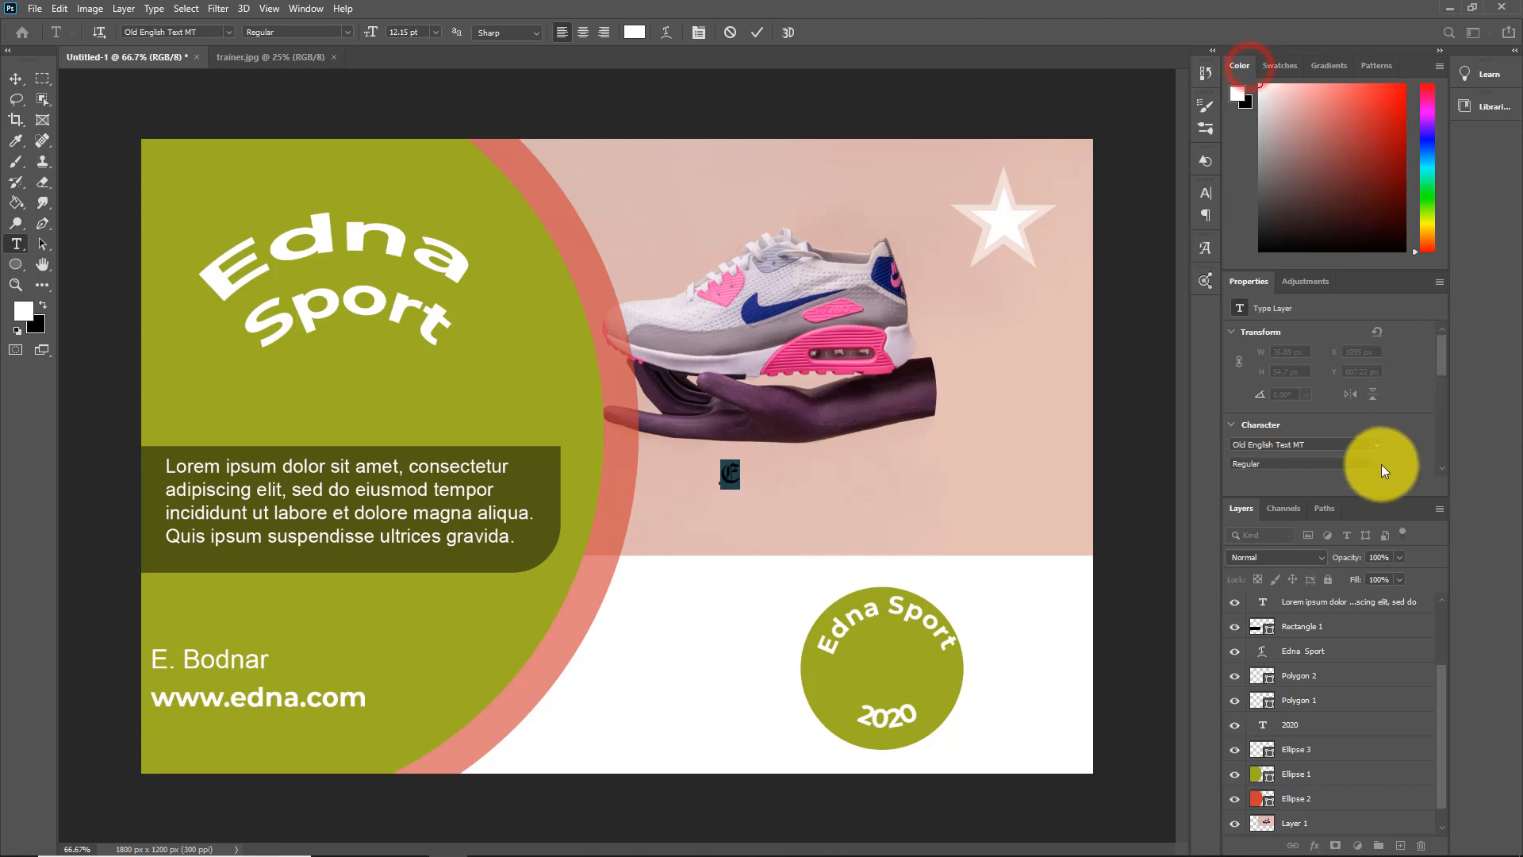
pyautogui.click(433, 30)
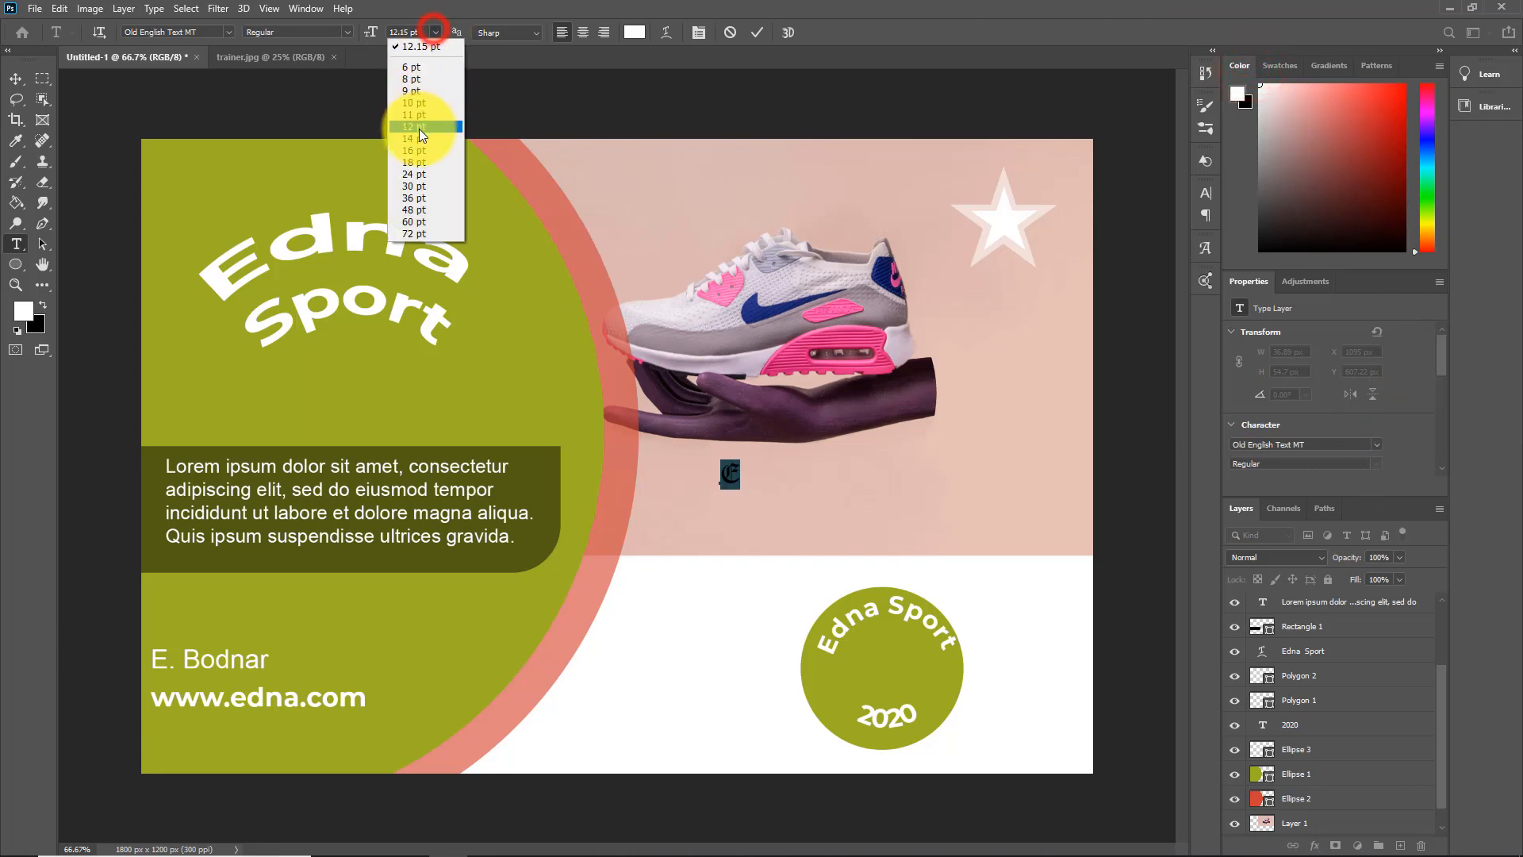
pyautogui.click(420, 173)
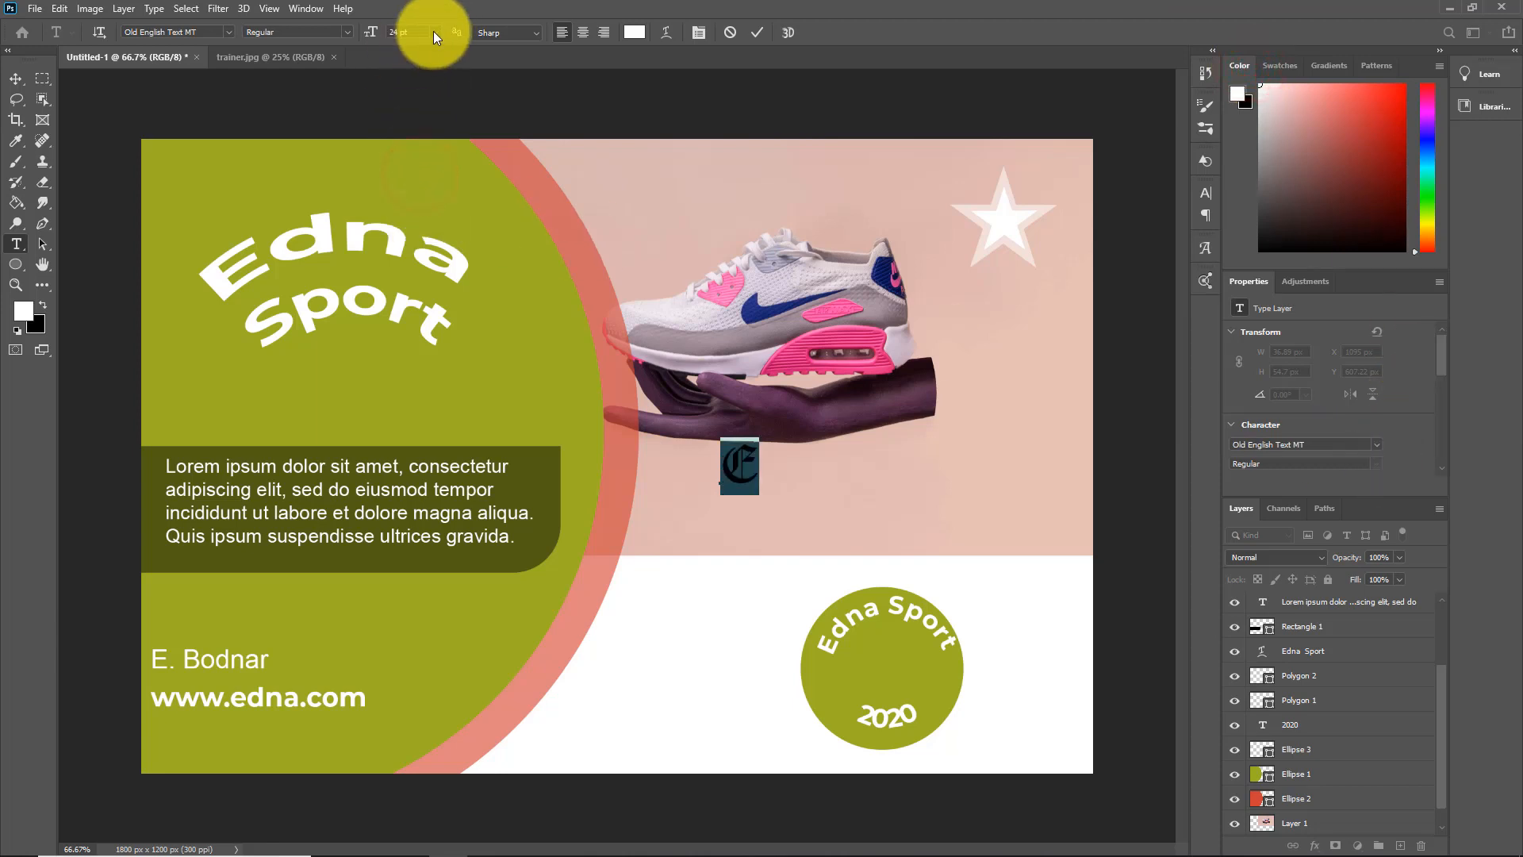
# Move the letter "E" into the center of the small green circle and enlarge it between "Edna Sport" and "2020"
pyautogui.click(15, 78)
pyautogui.moveTo(744, 471); pyautogui.dragTo(912, 671)
pyautogui.scroll(-3, 1454, 678)
pyautogui.click(1339, 822)
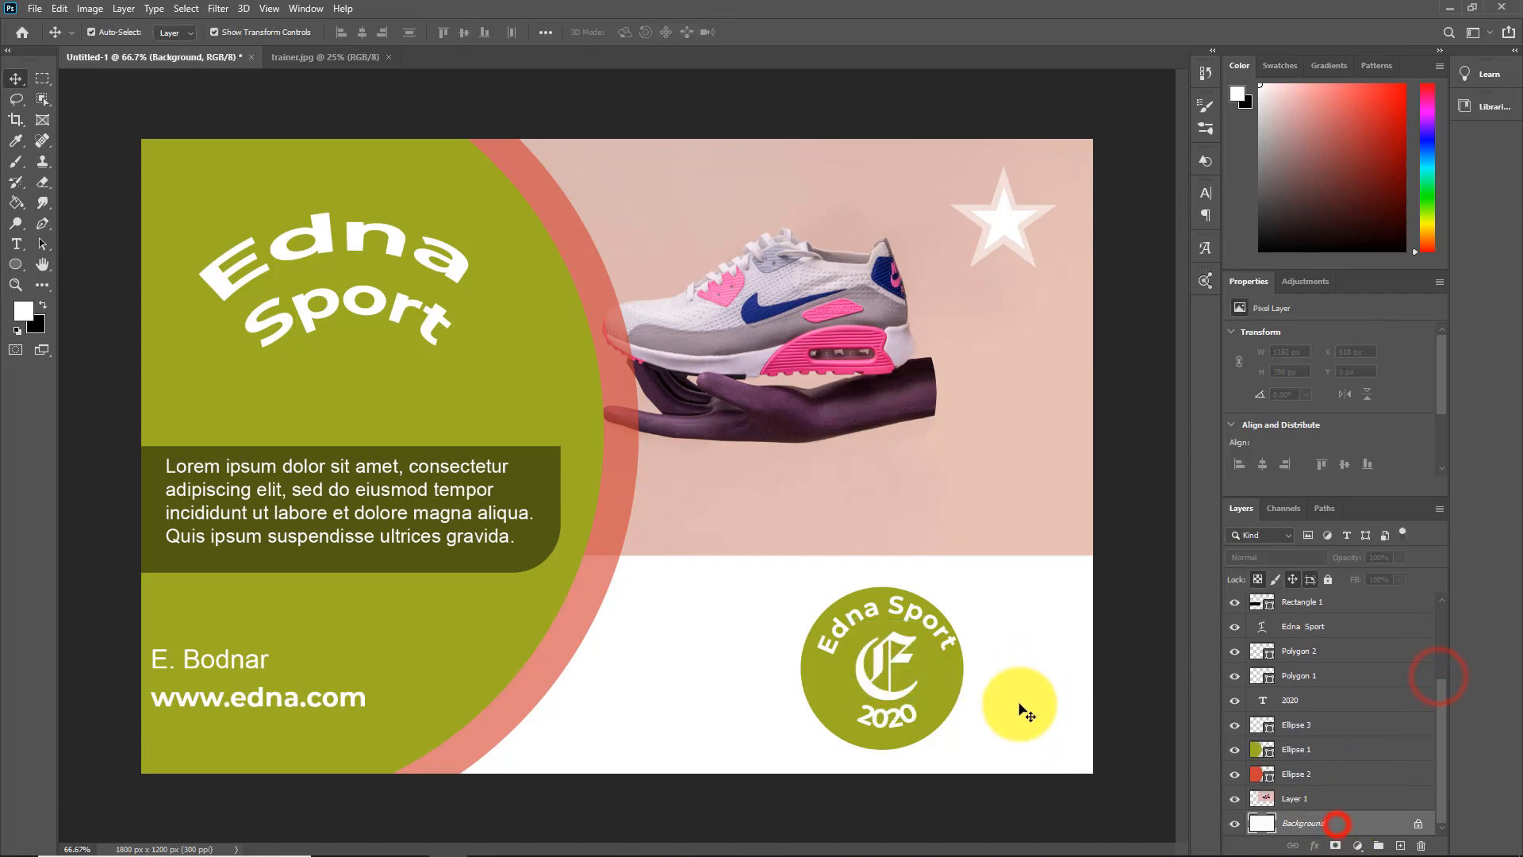
# Fine-tune the spacing in the round badge by nudging "2020" and the central letter "E" vertically
pyautogui.click(890, 669)
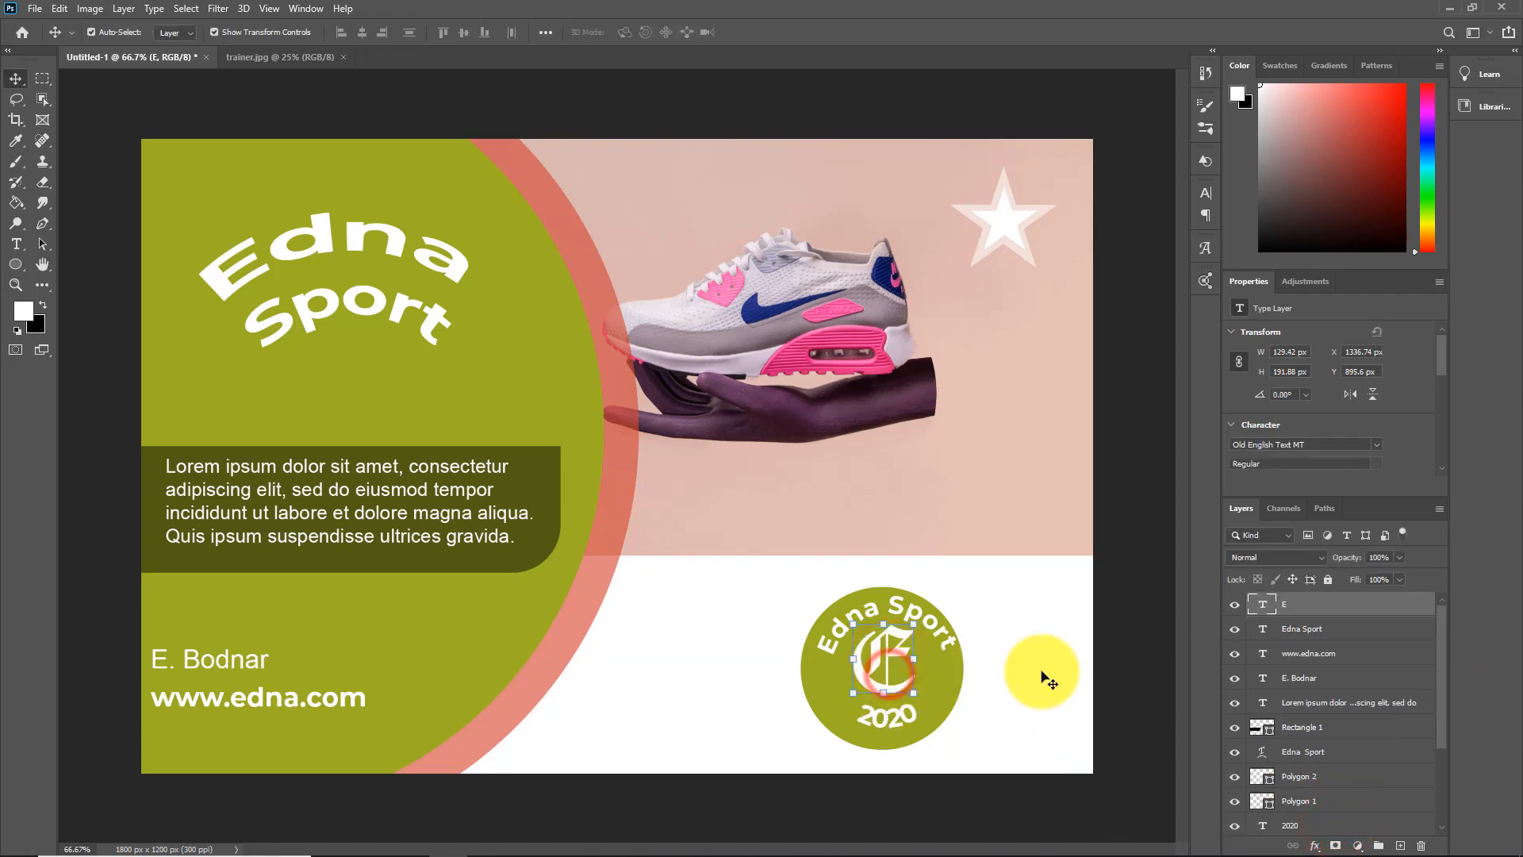
pyautogui.click(902, 723)
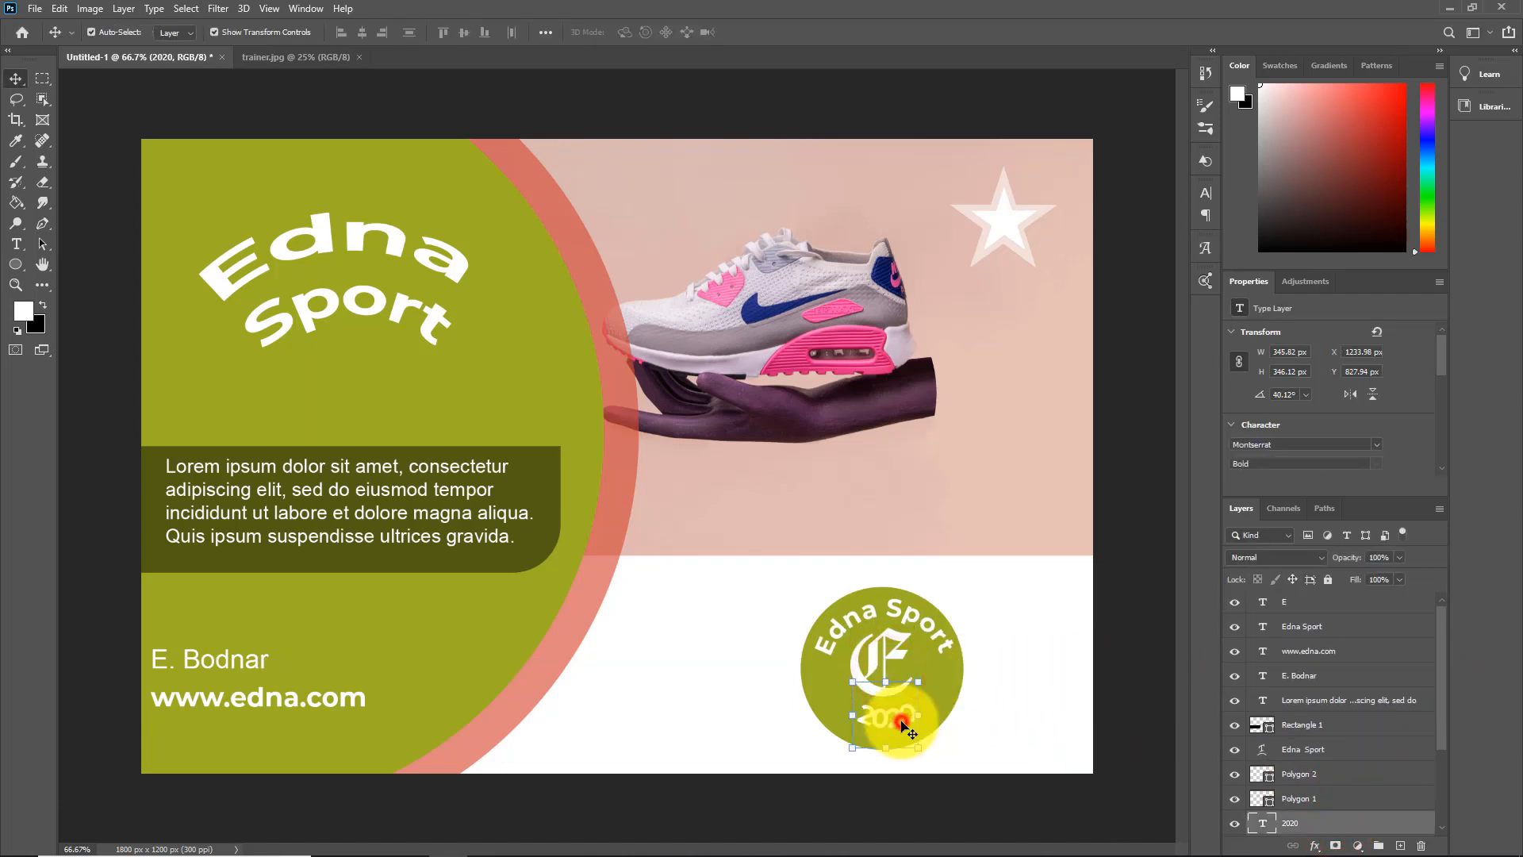
pyautogui.click(882, 653)
pyautogui.moveTo(882, 655); pyautogui.dragTo(882, 668)
pyautogui.click(1048, 657)
pyautogui.click(1067, 662)
# Add a Stroke effect to the arched "Edna Sport" title with size 9 px and 60% opacity
pyautogui.click(318, 252)
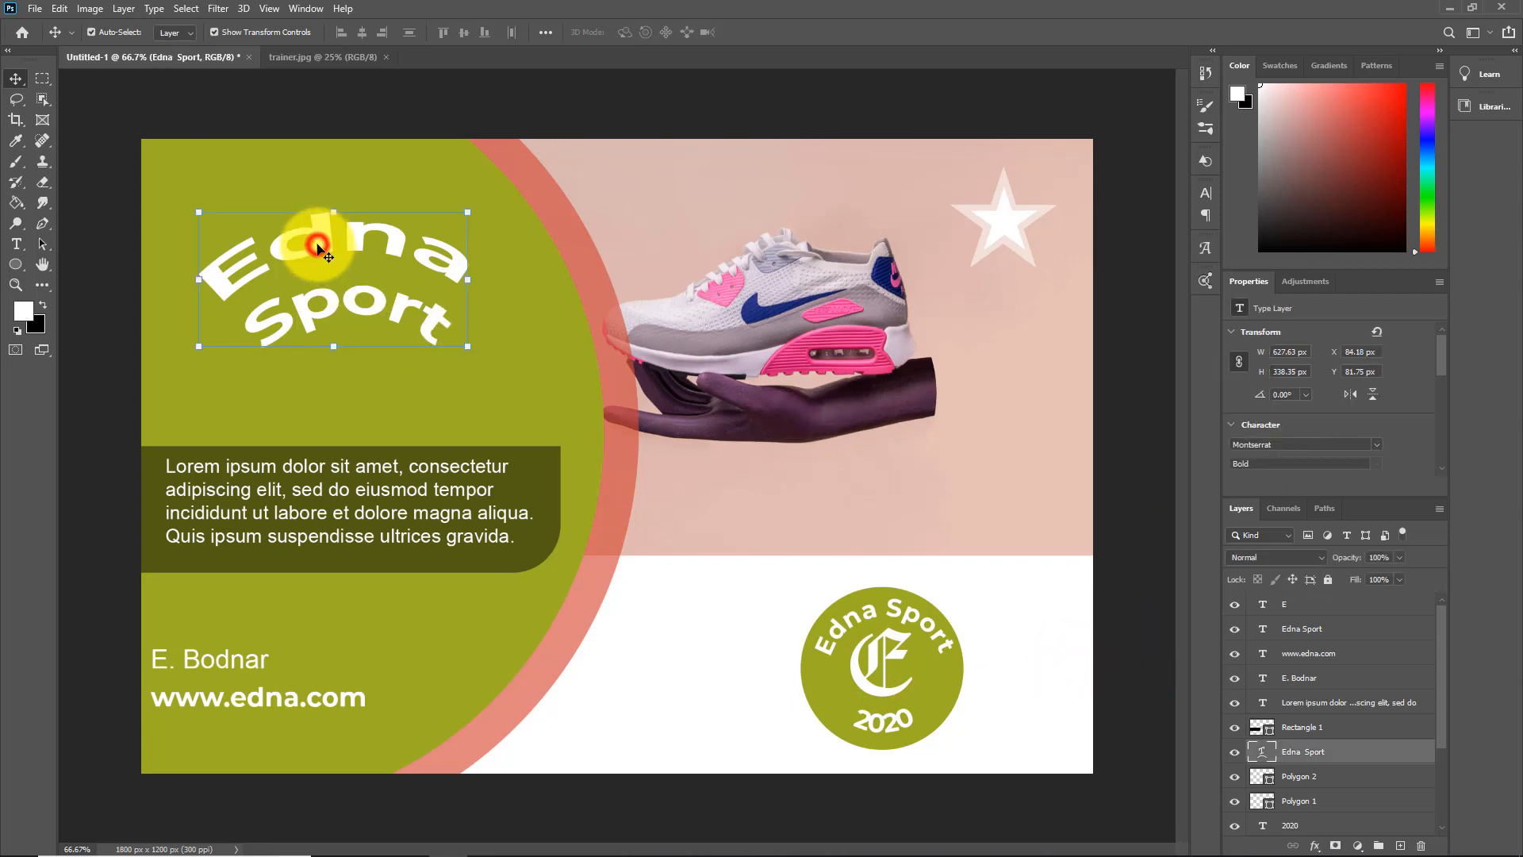
pyautogui.click(1318, 847)
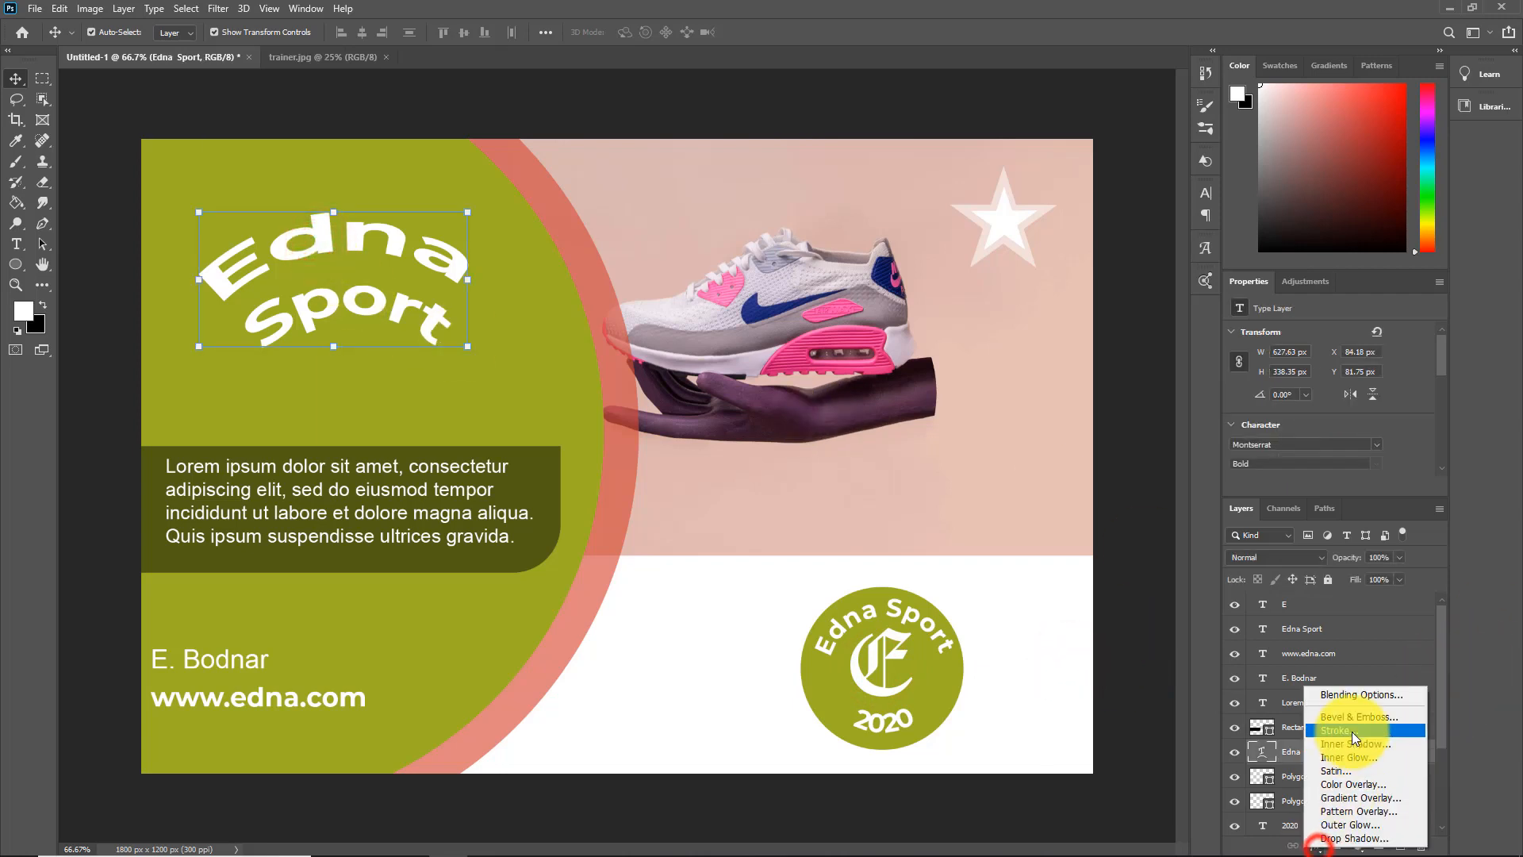
pyautogui.click(1349, 724)
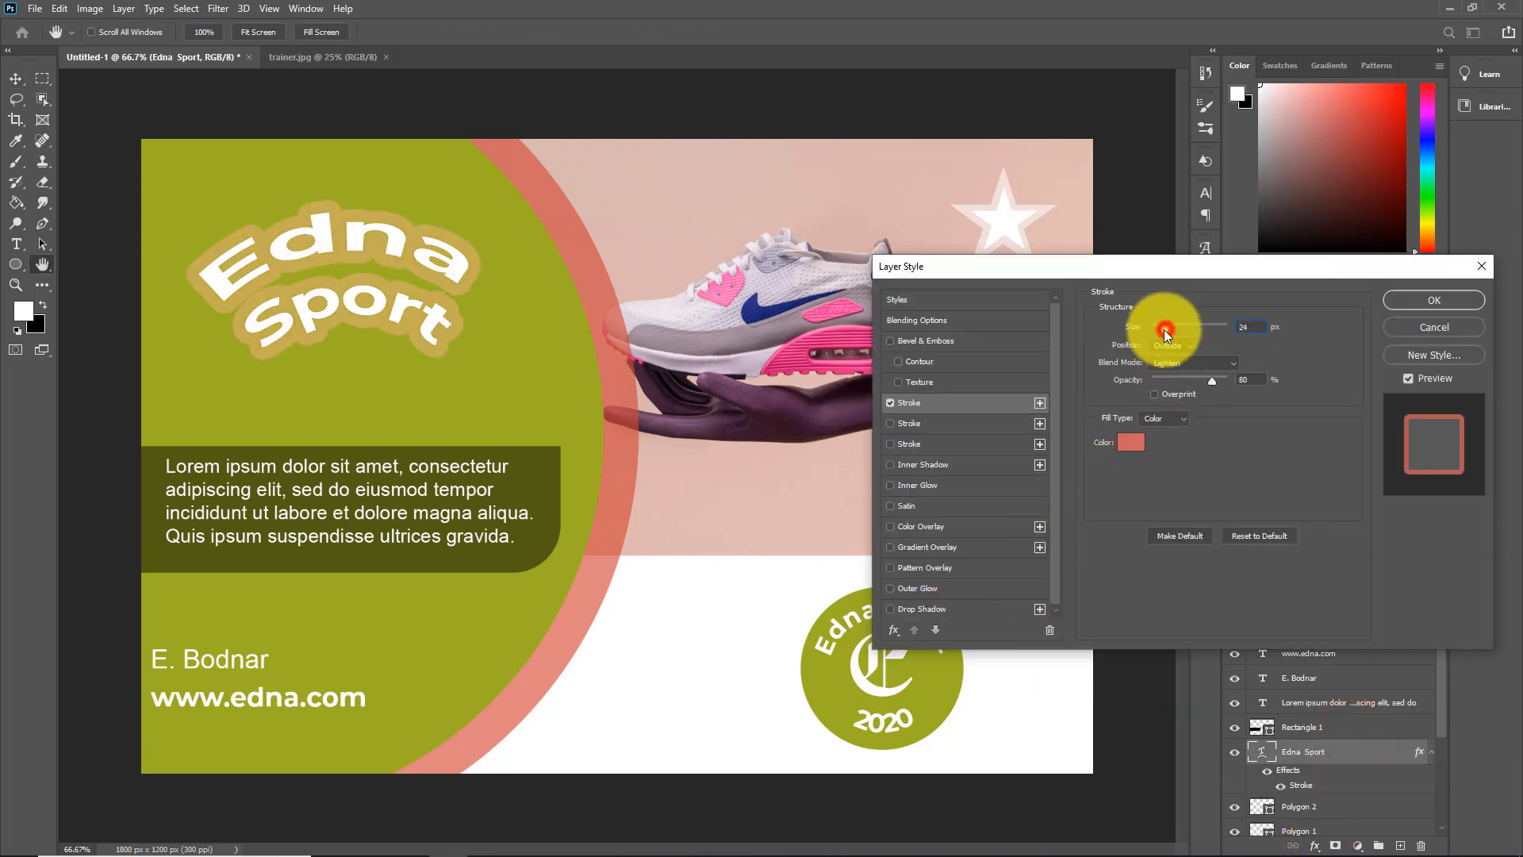
pyautogui.moveTo(1164, 332); pyautogui.dragTo(1158, 331)
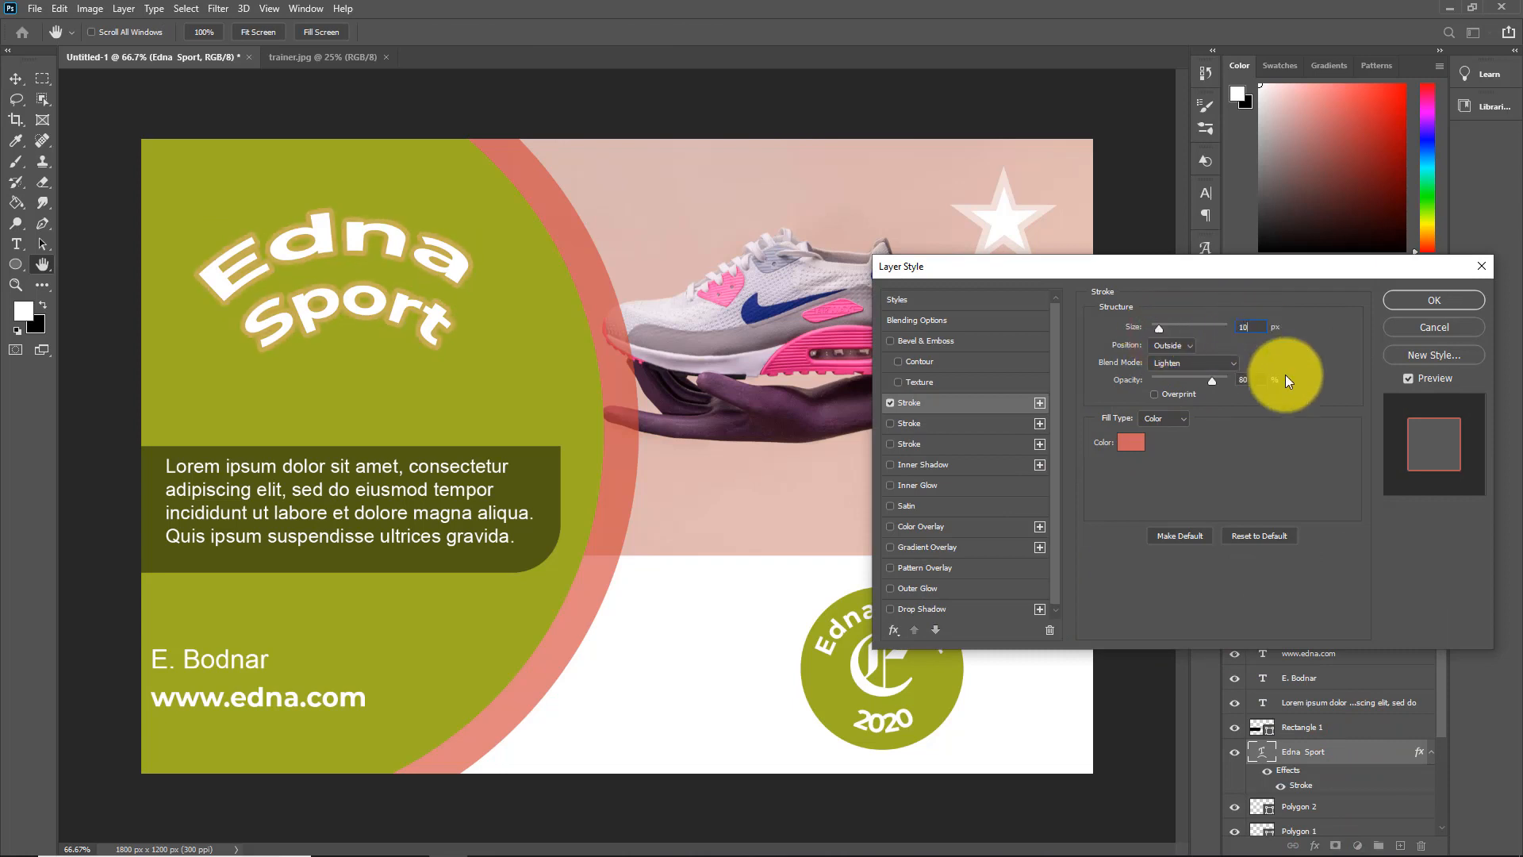
pyautogui.press('Down')
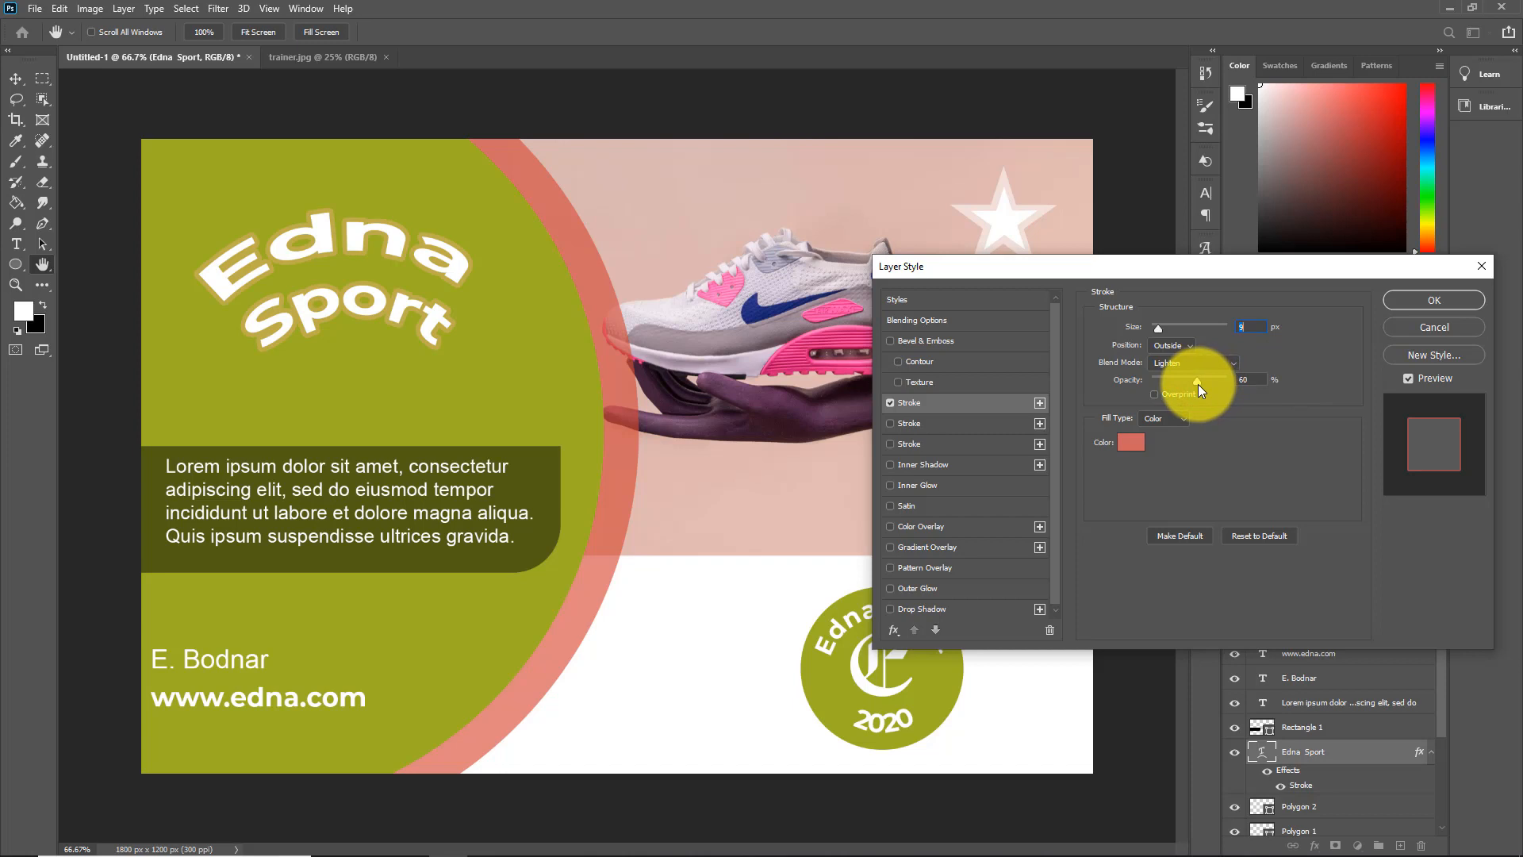
pyautogui.click(1198, 384)
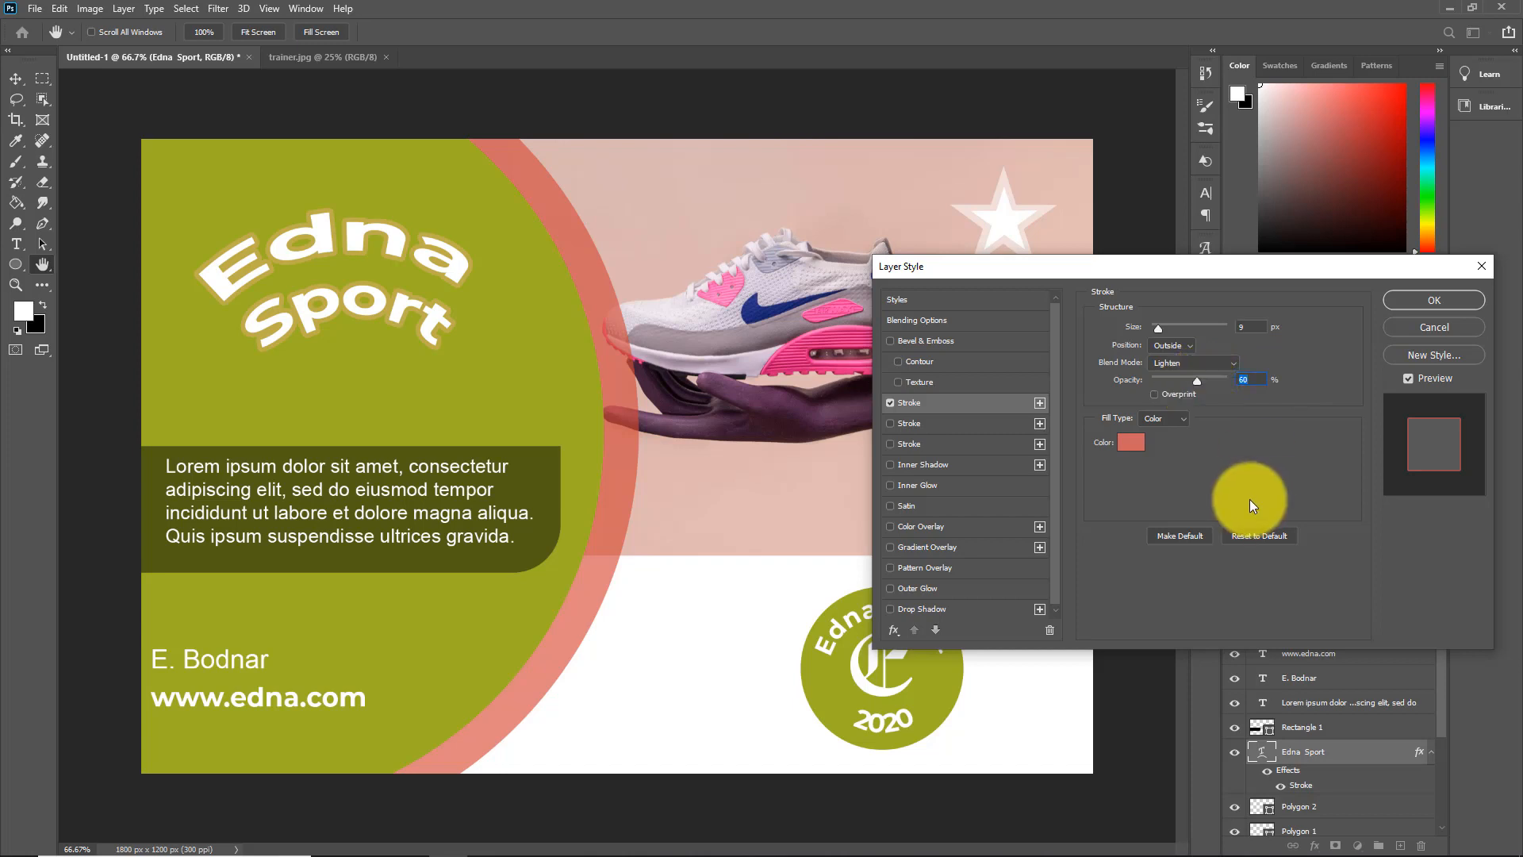
# Enable a second stroke on the title, set its size to 18 px, and open its gradient for editing
pyautogui.click(892, 423)
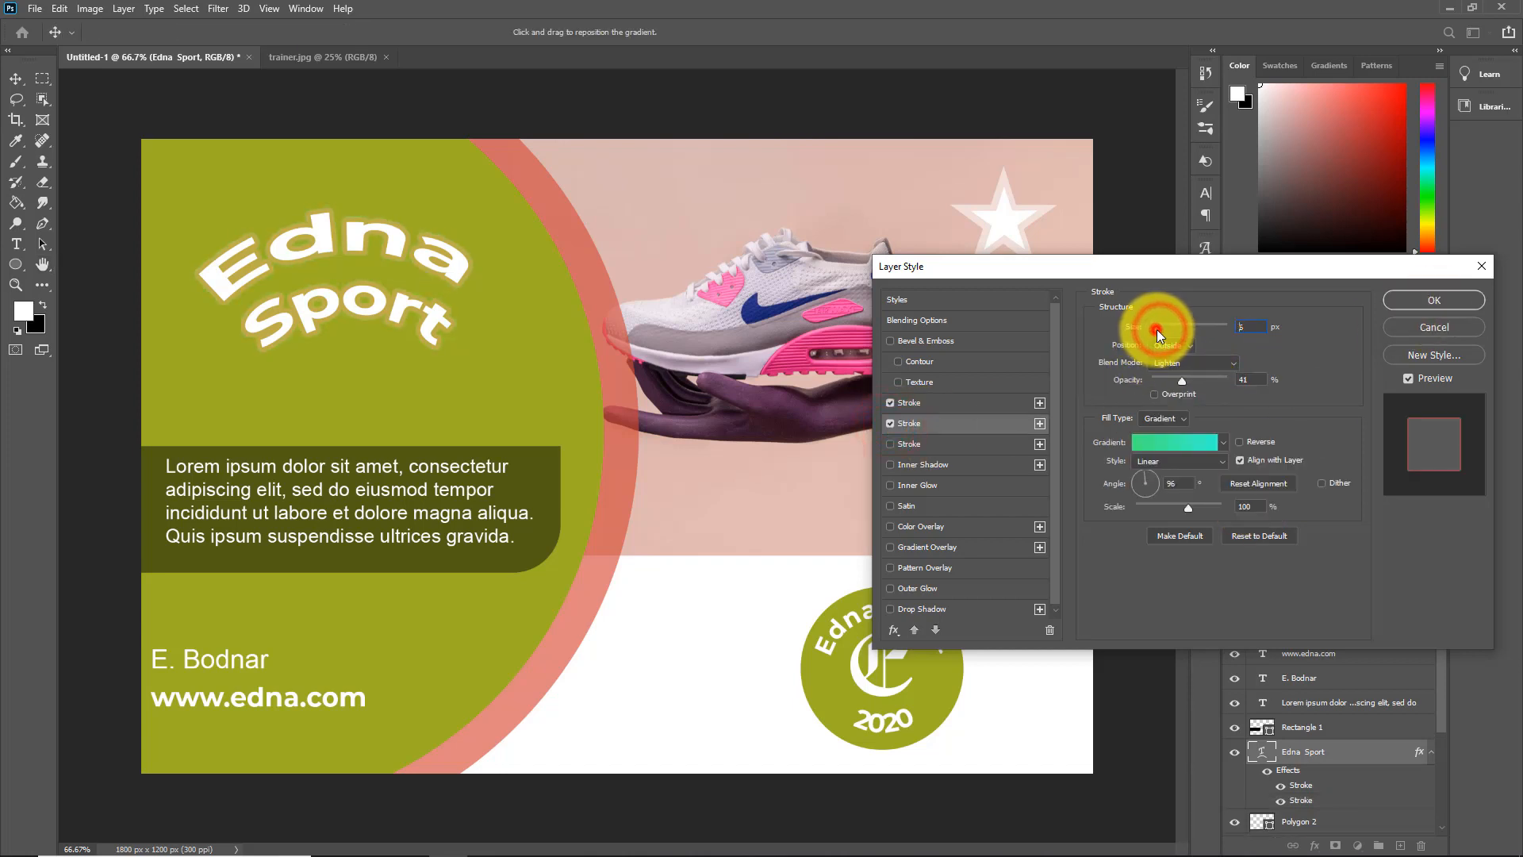
pyautogui.moveTo(1157, 329); pyautogui.dragTo(1163, 330)
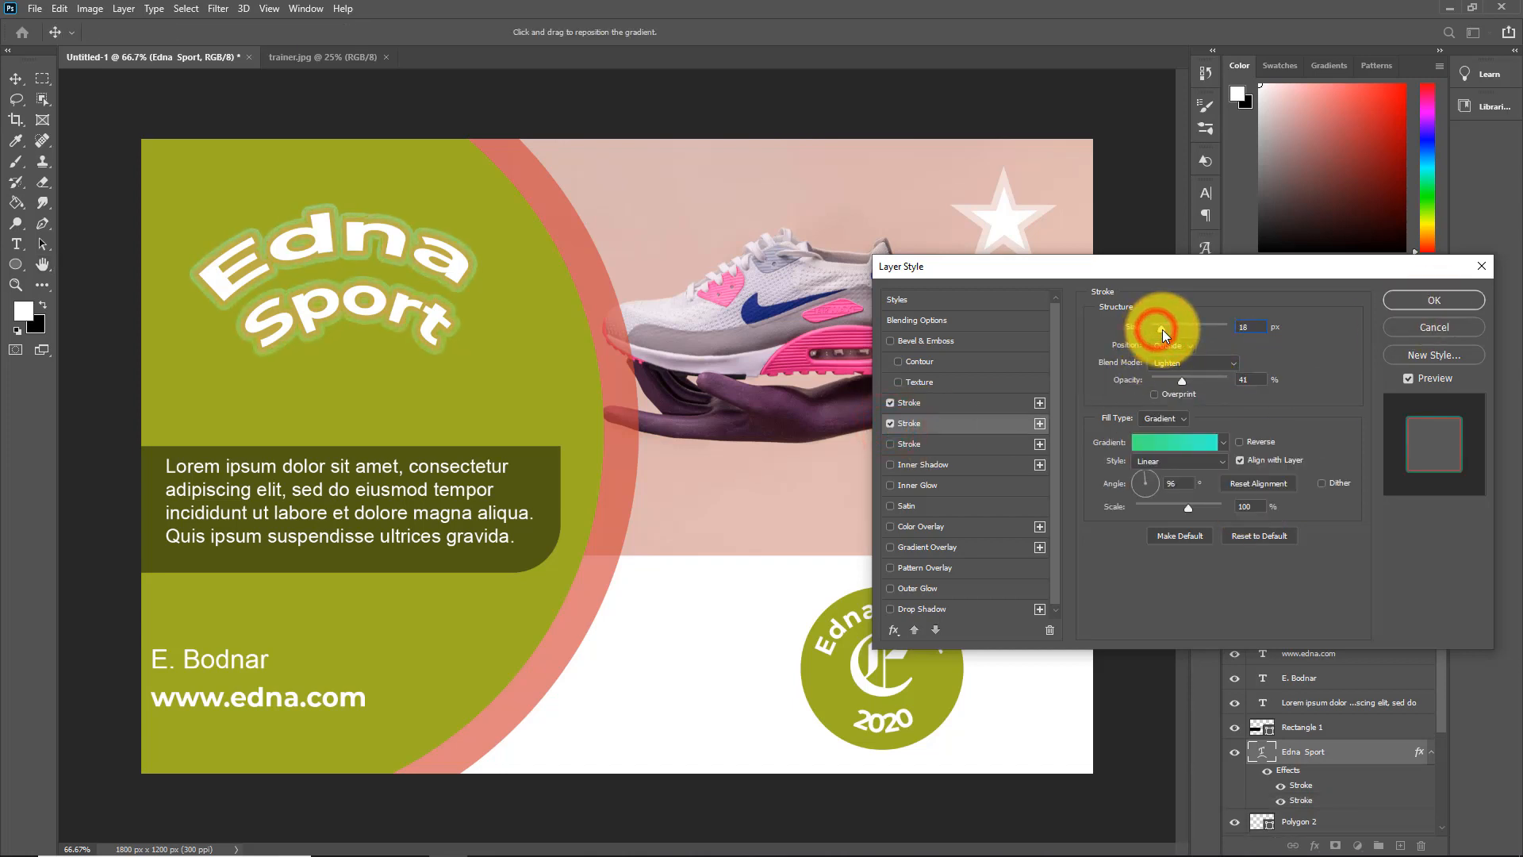
pyautogui.click(1194, 444)
# Try the Foreground to Transparent and Blue_22 gradient presets on the title's second stroke
pyautogui.click(1083, 343)
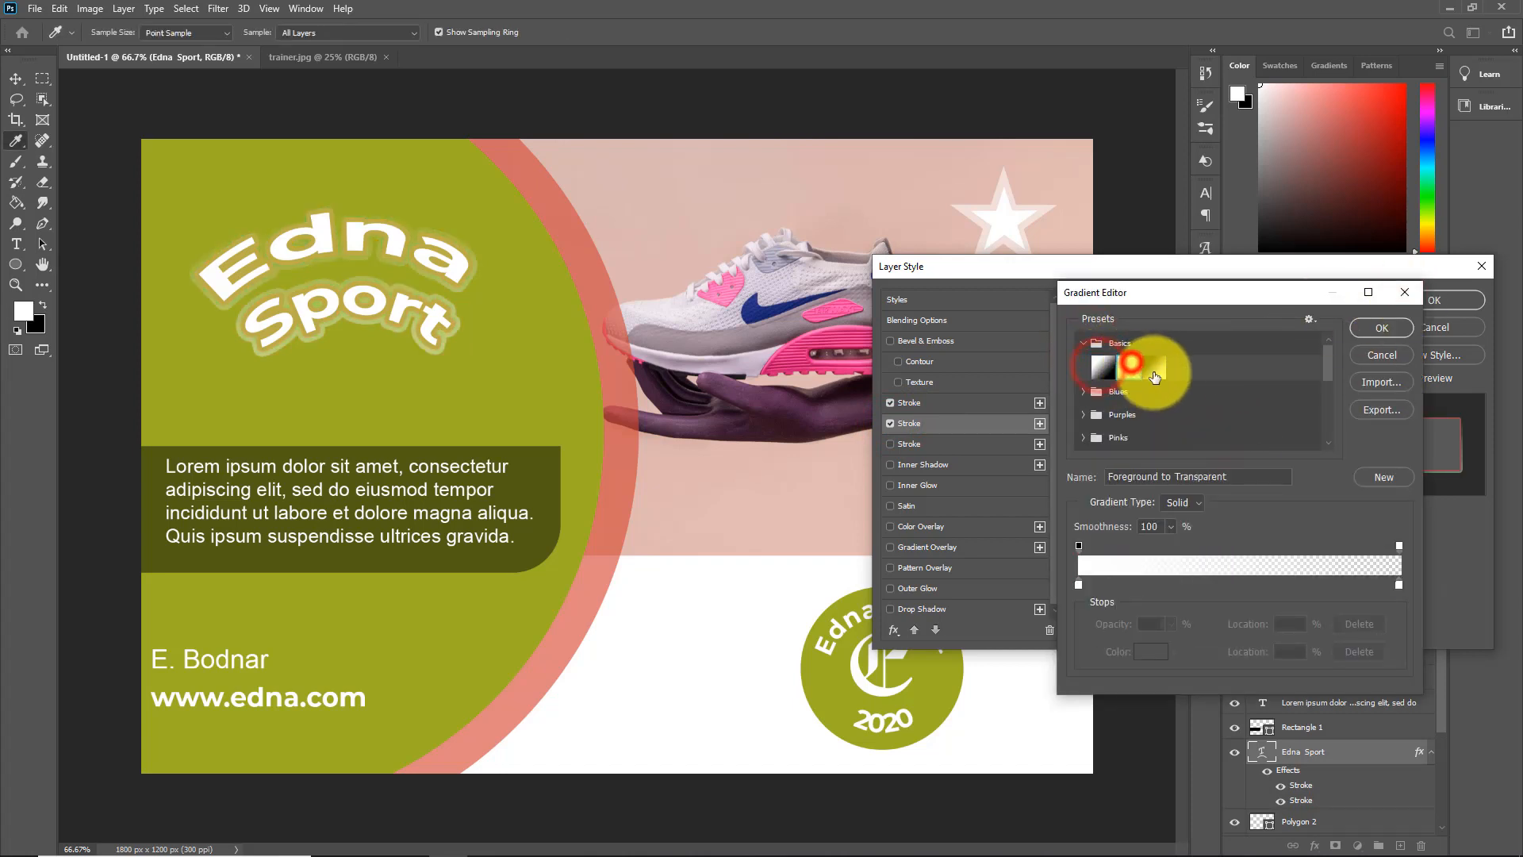
pyautogui.click(1153, 367)
pyautogui.click(1081, 344)
pyautogui.click(1082, 366)
pyautogui.click(1150, 409)
pyautogui.click(1190, 432)
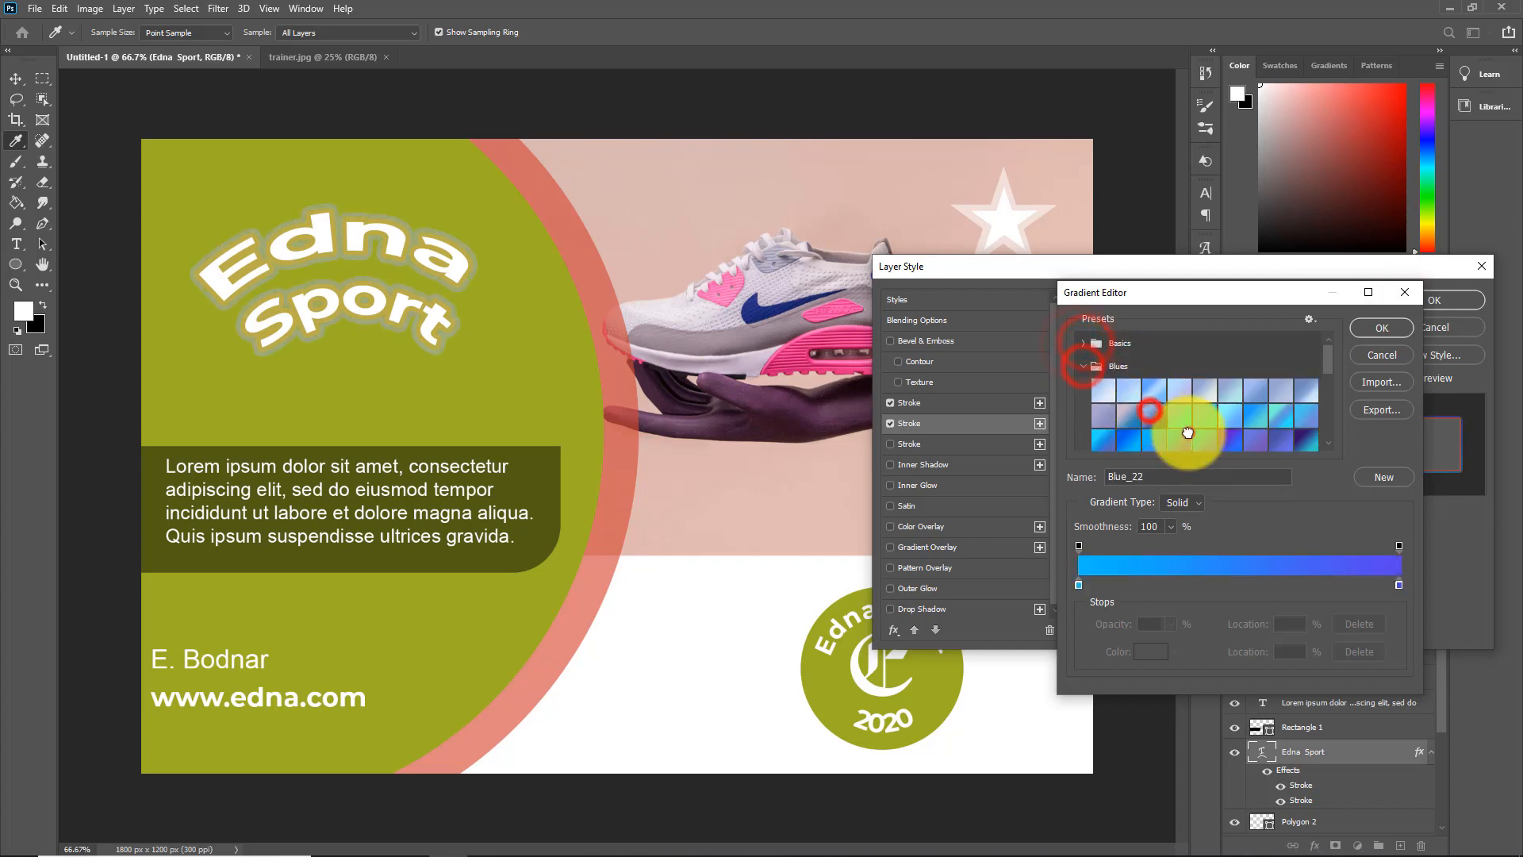
# Apply the Green_01 gradient preset to the title's second stroke and change the gradient's angle
pyautogui.moveTo(1328, 359); pyautogui.dragTo(1328, 395)
pyautogui.click(1085, 378)
pyautogui.click(1098, 399)
pyautogui.click(1205, 376)
pyautogui.click(1234, 375)
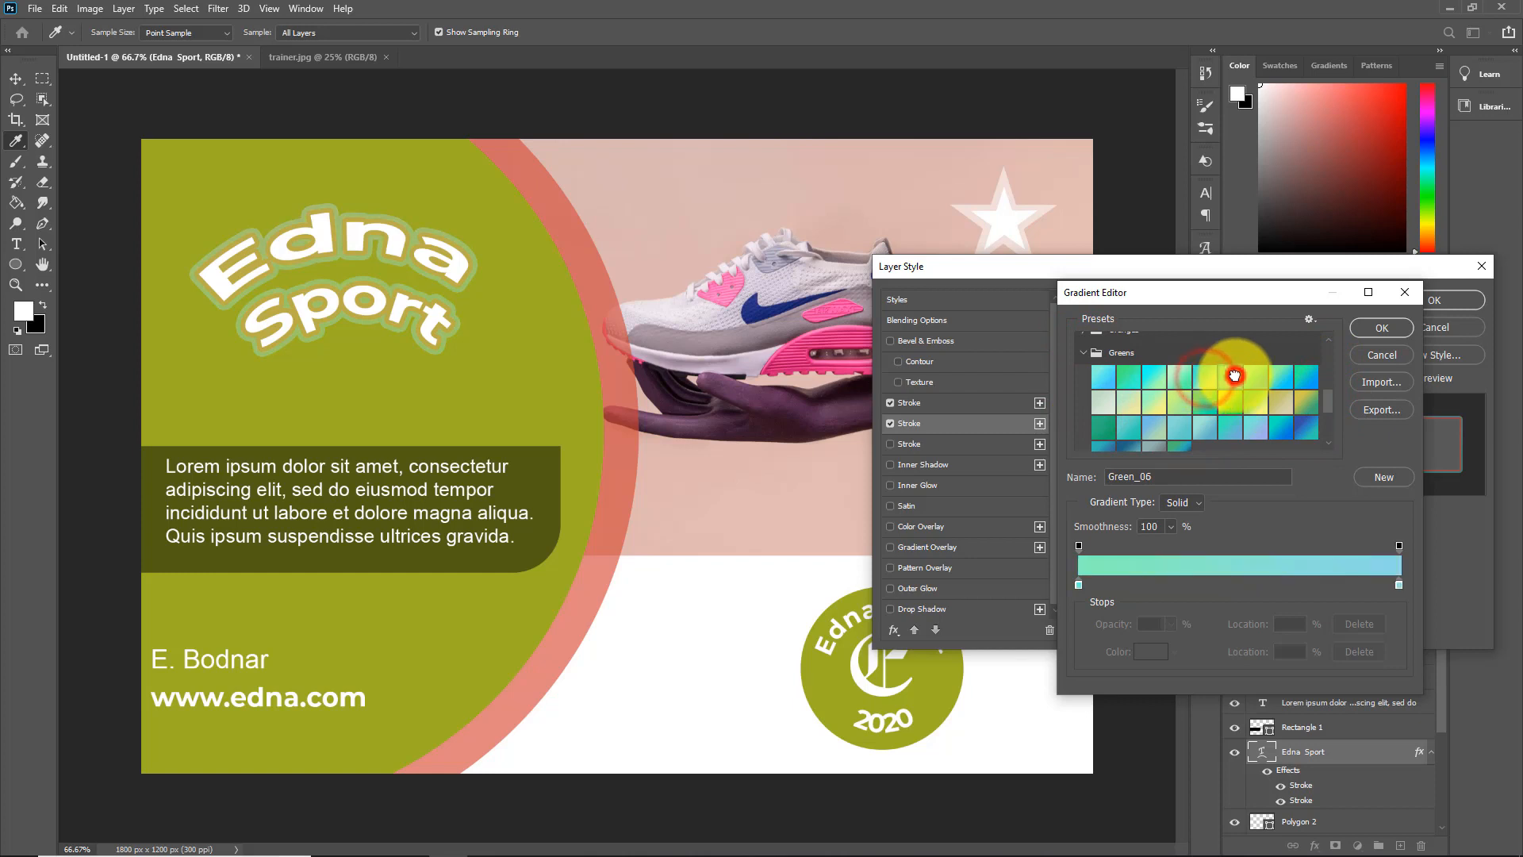
pyautogui.click(1303, 375)
pyautogui.click(1104, 373)
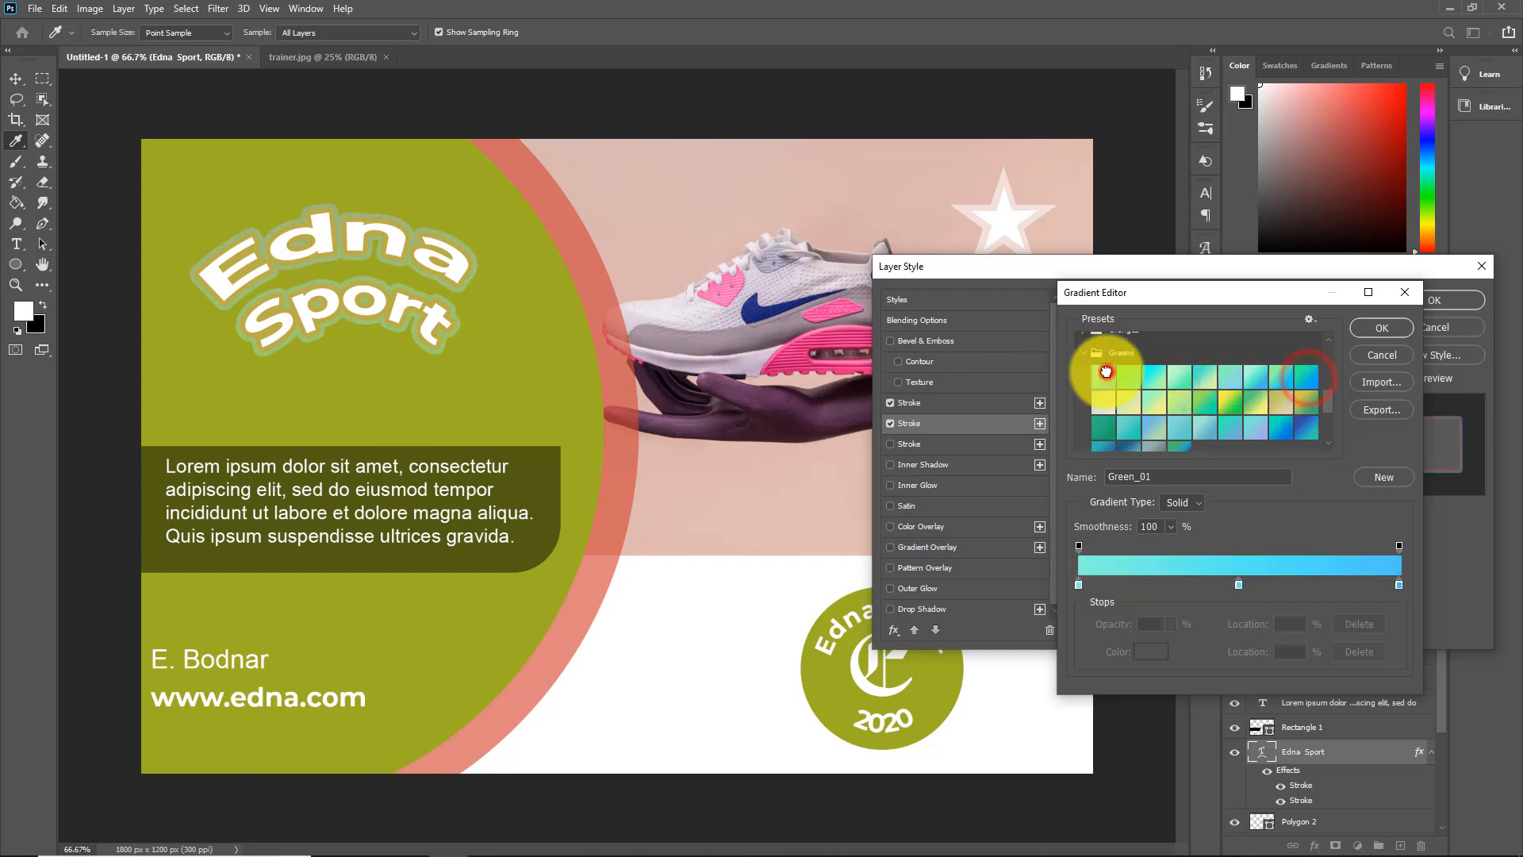
pyautogui.click(1381, 327)
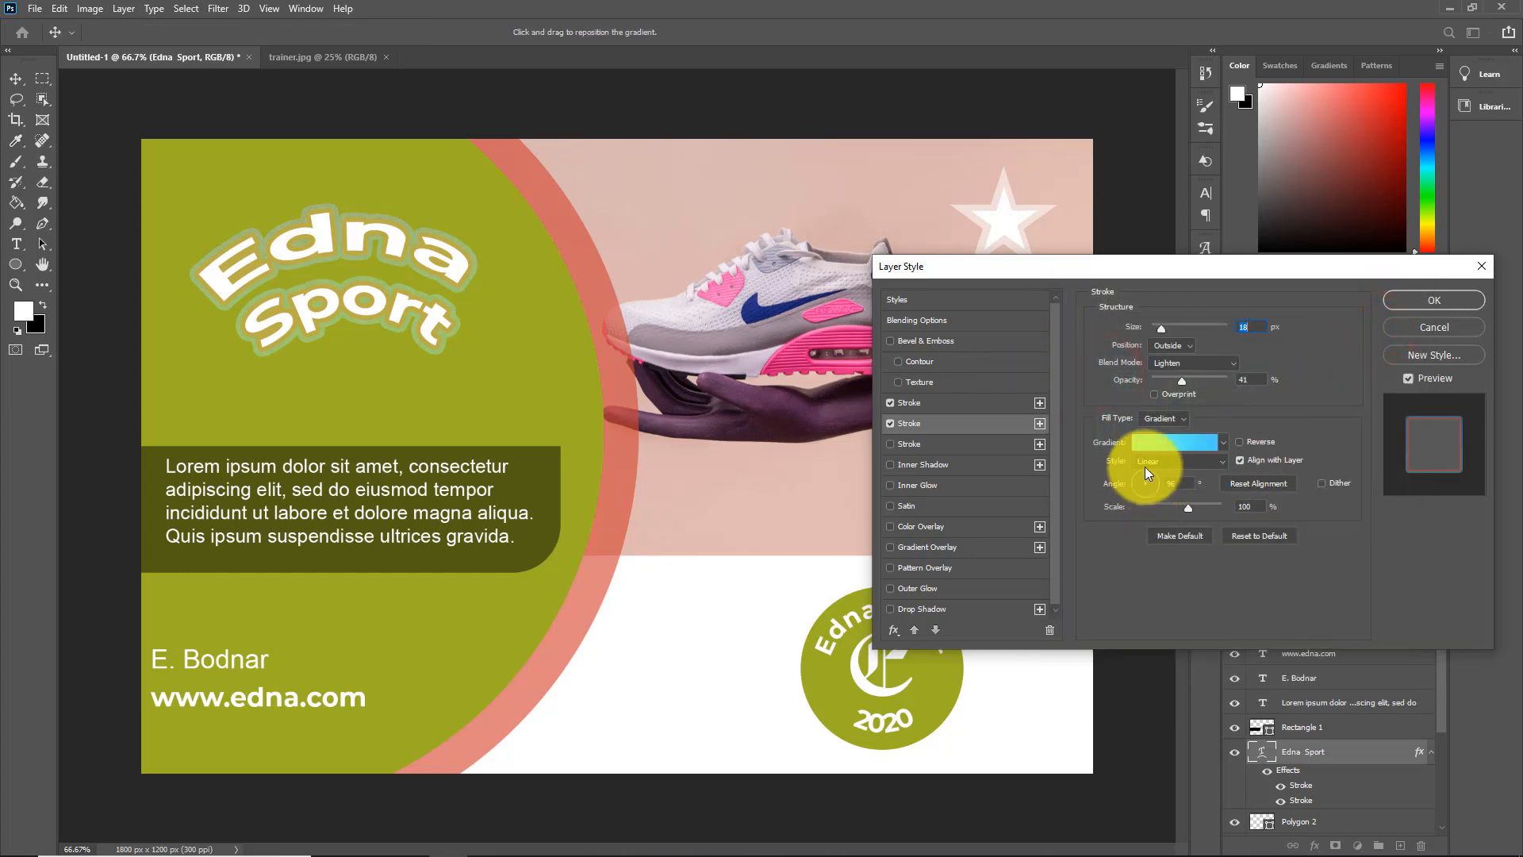
pyautogui.moveTo(1144, 473); pyautogui.dragTo(1150, 492)
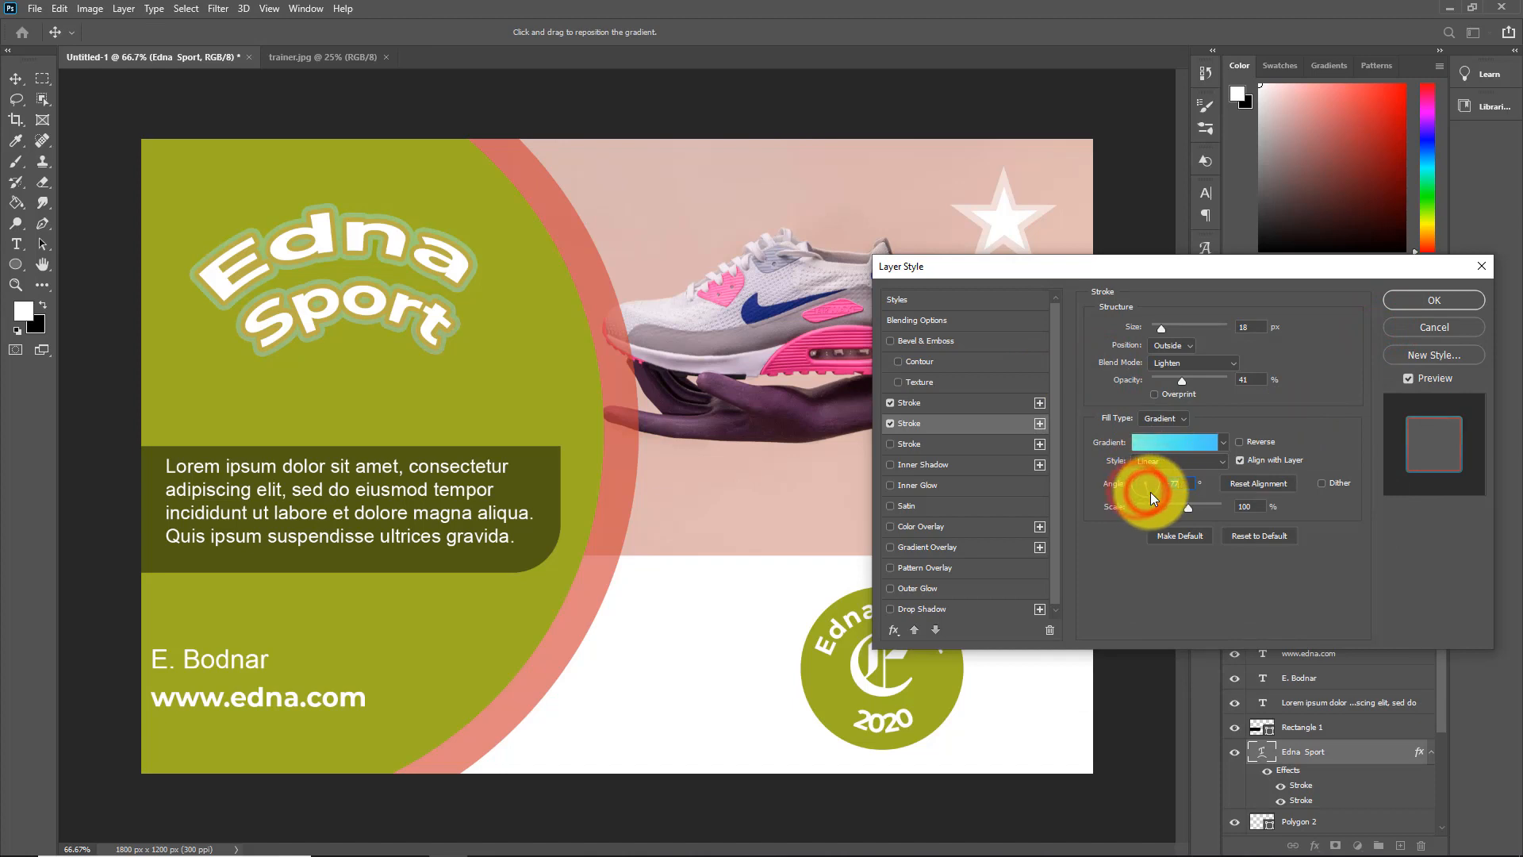
pyautogui.click(1437, 303)
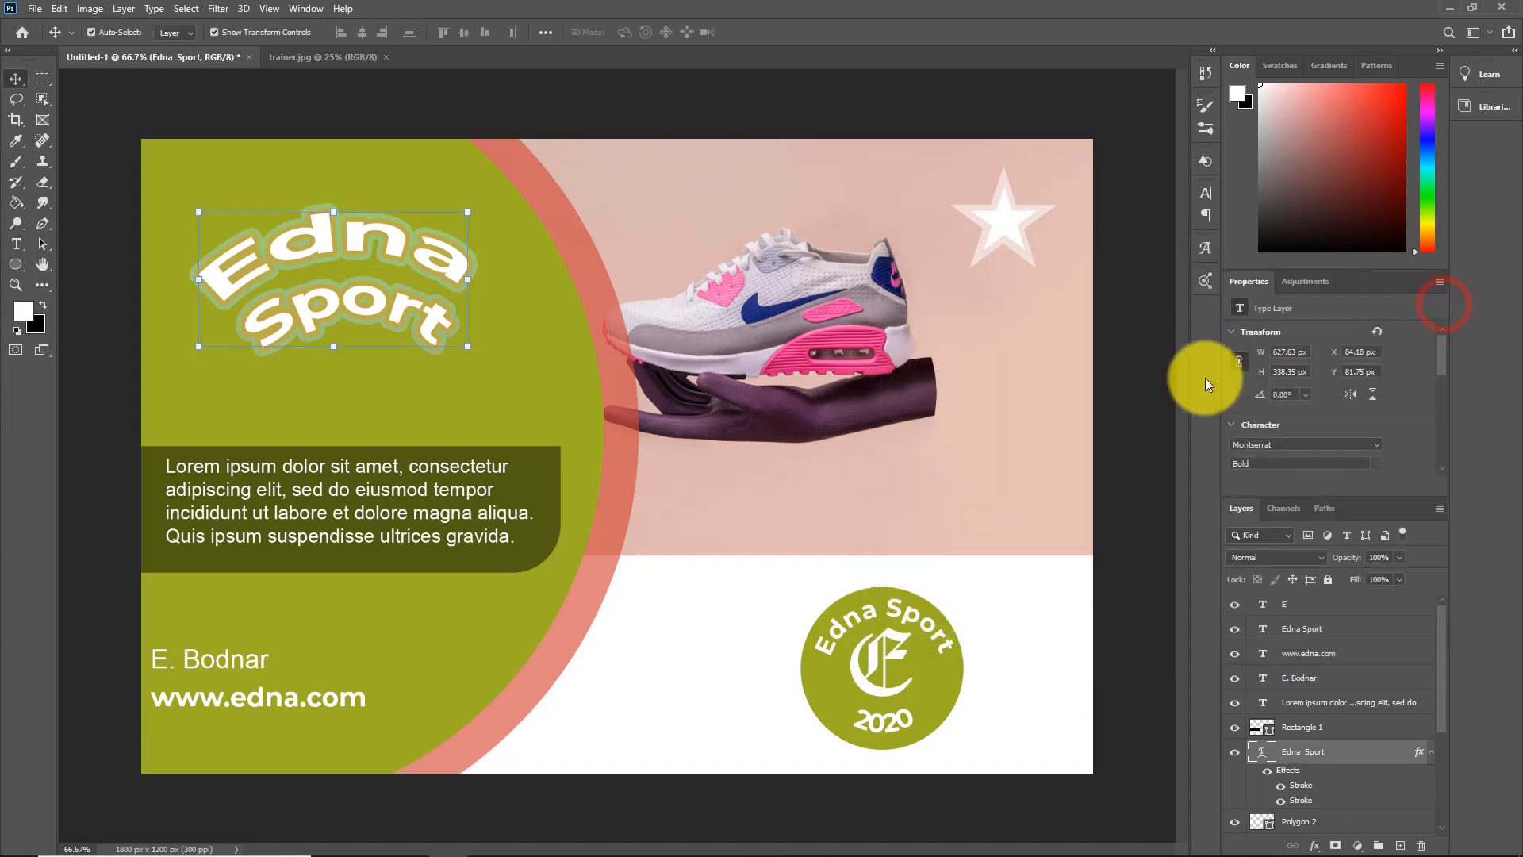
# Add a Stroke effect to the dark rectangle behind the paragraph, with size 18 px and 85% opacity
pyautogui.click(544, 453)
pyautogui.click(1314, 845)
pyautogui.click(1336, 728)
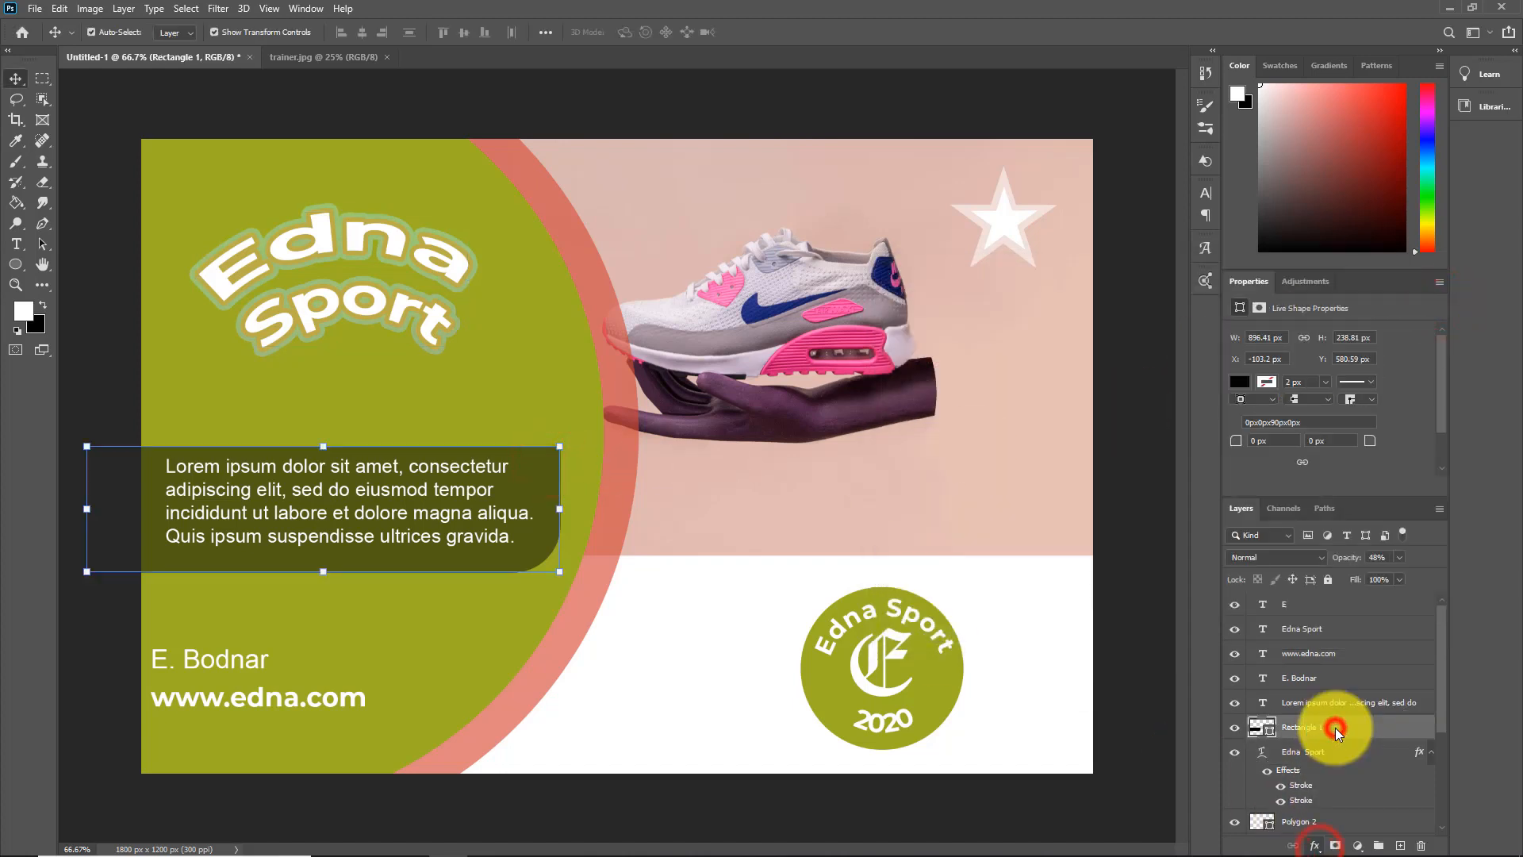
pyautogui.moveTo(1169, 330); pyautogui.dragTo(1164, 331)
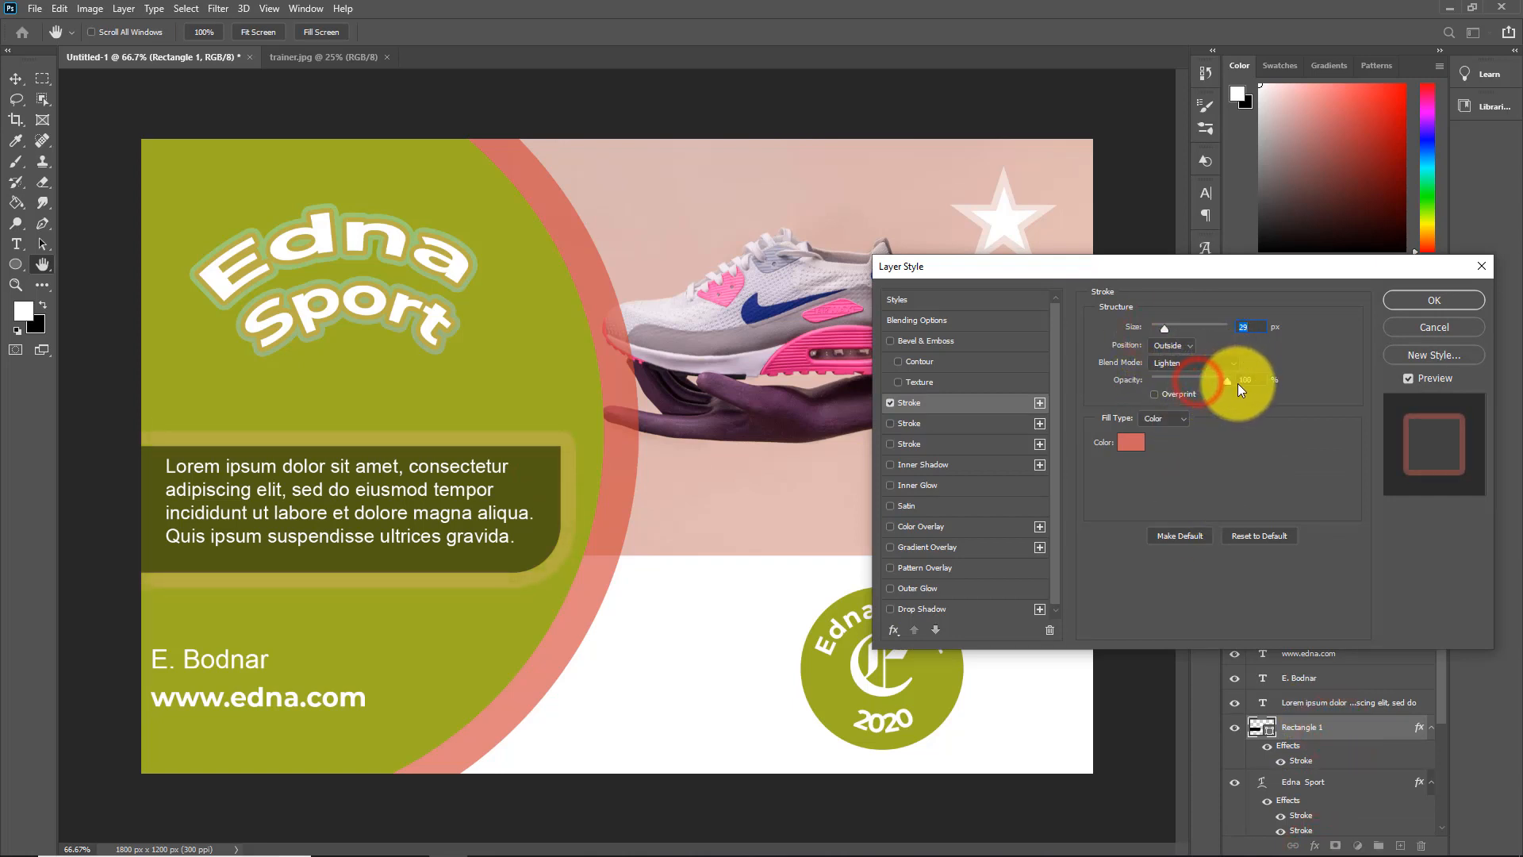
pyautogui.click(1205, 383)
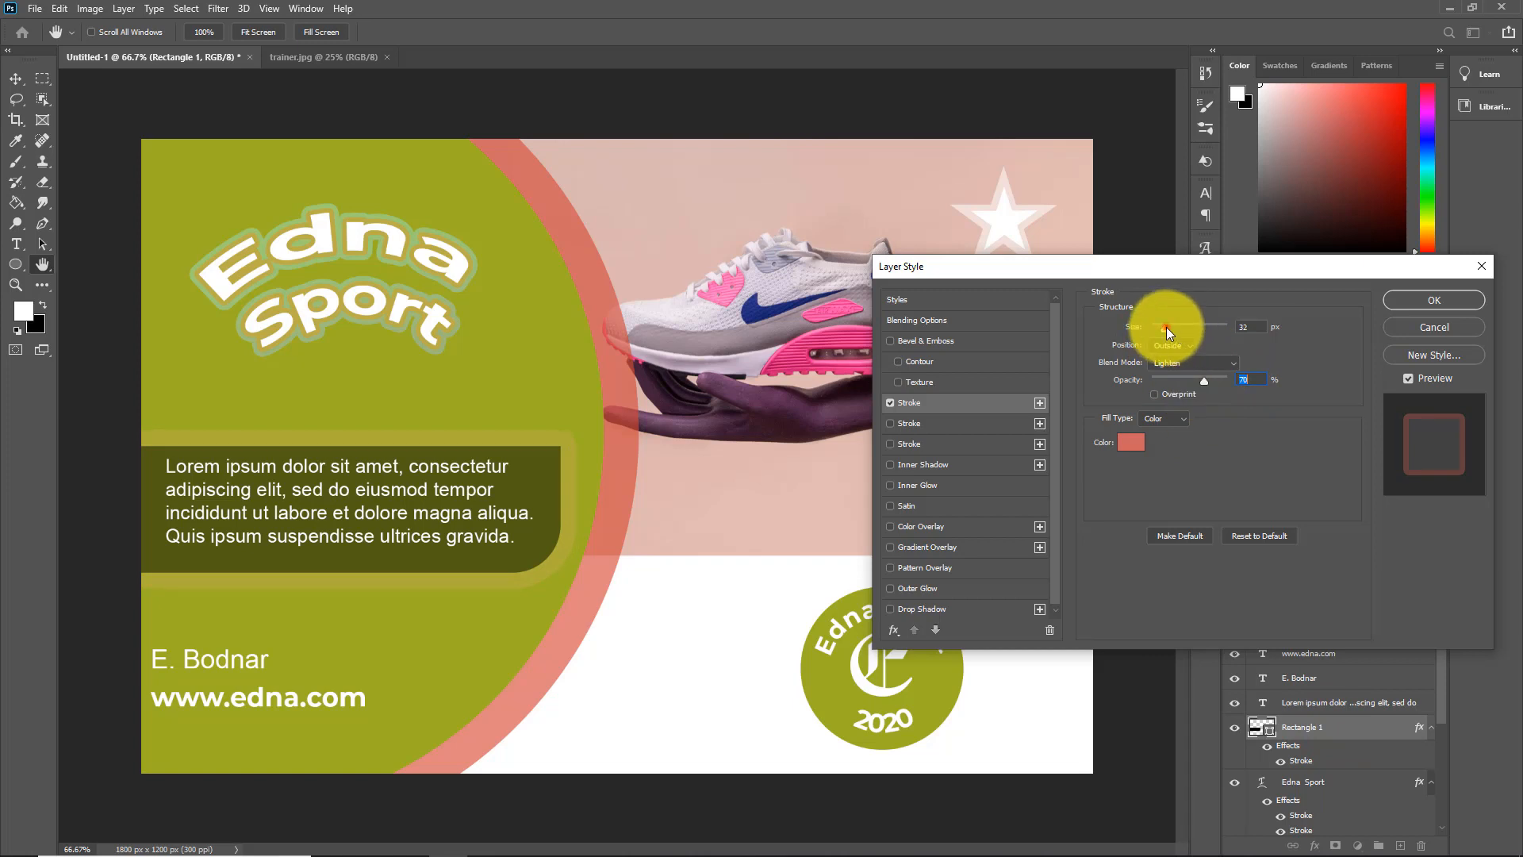
pyautogui.moveTo(1166, 327); pyautogui.dragTo(1162, 327)
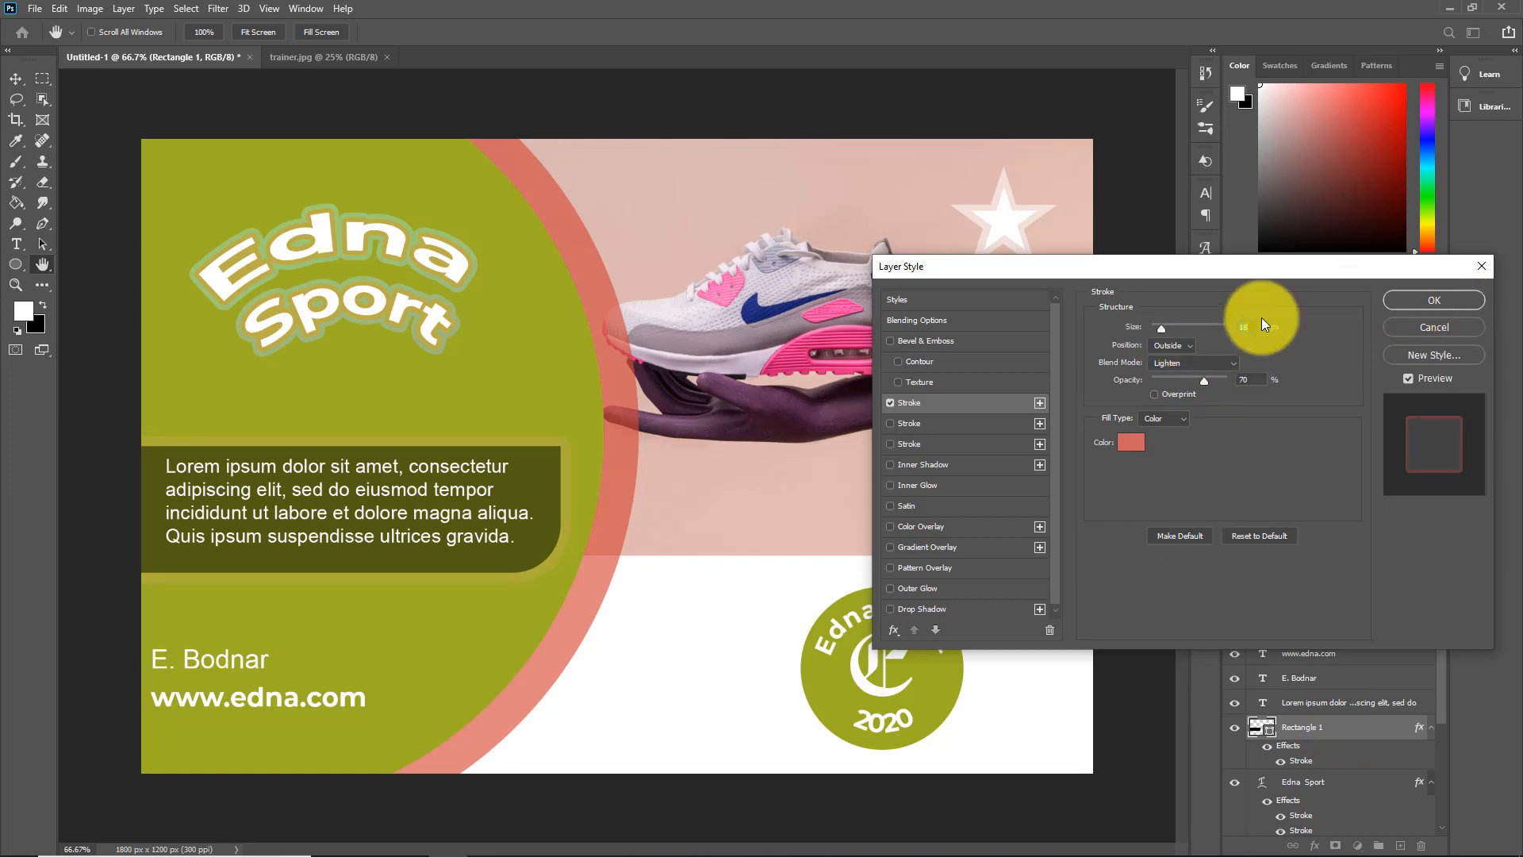
pyautogui.moveTo(1204, 381); pyautogui.dragTo(1235, 382)
pyautogui.write('85')
pyautogui.click(1437, 299)
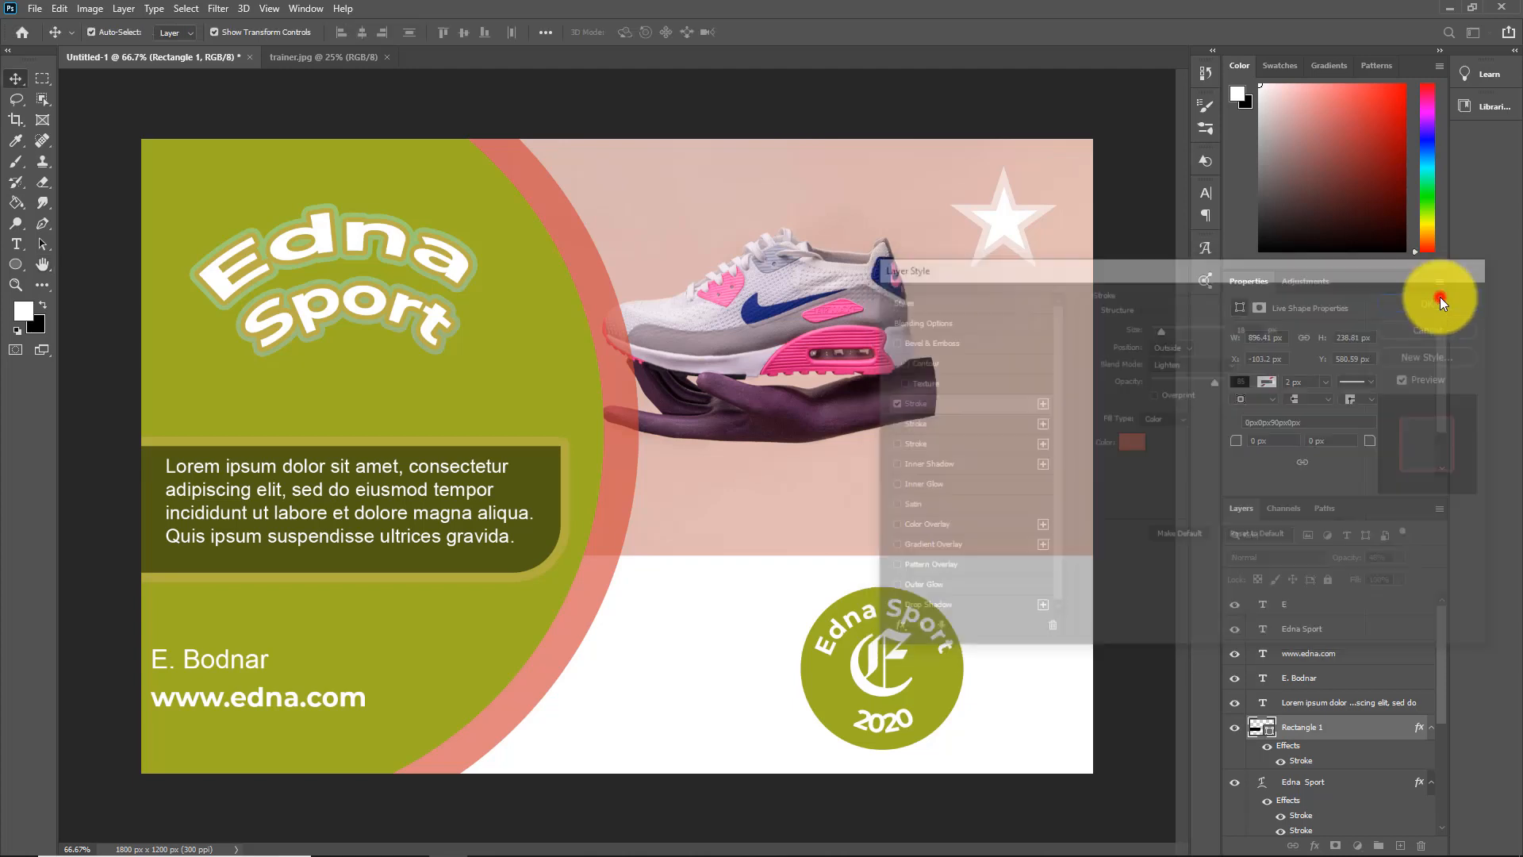
# Add a Drop Shadow to the contact name with 65% opacity, 8 px distance and 6 px size
pyautogui.click(169, 659)
pyautogui.click(1314, 845)
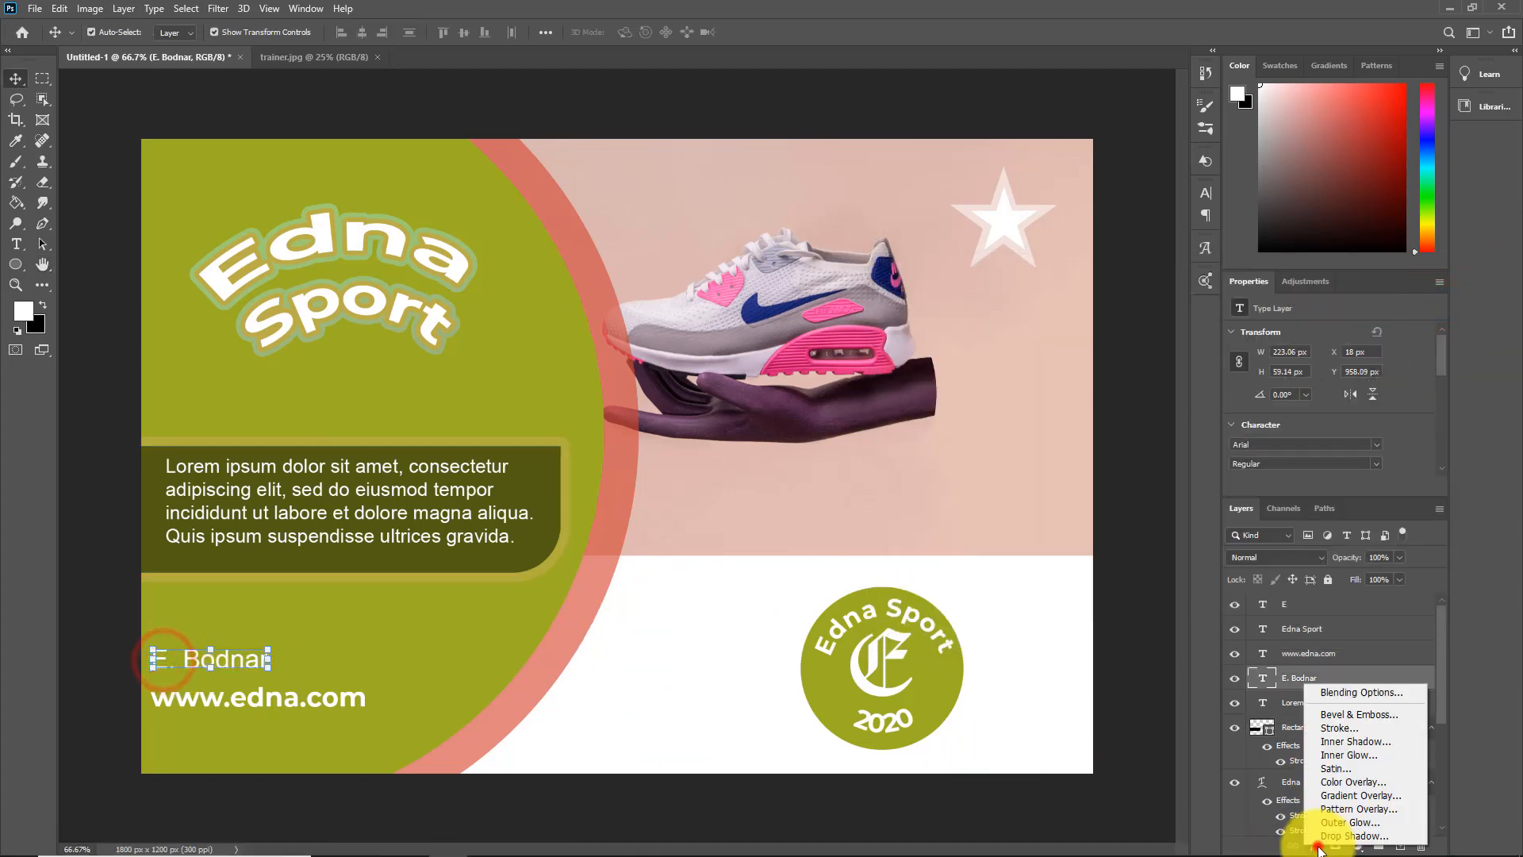
pyautogui.click(1365, 836)
pyautogui.moveTo(1199, 269); pyautogui.dragTo(1177, 298)
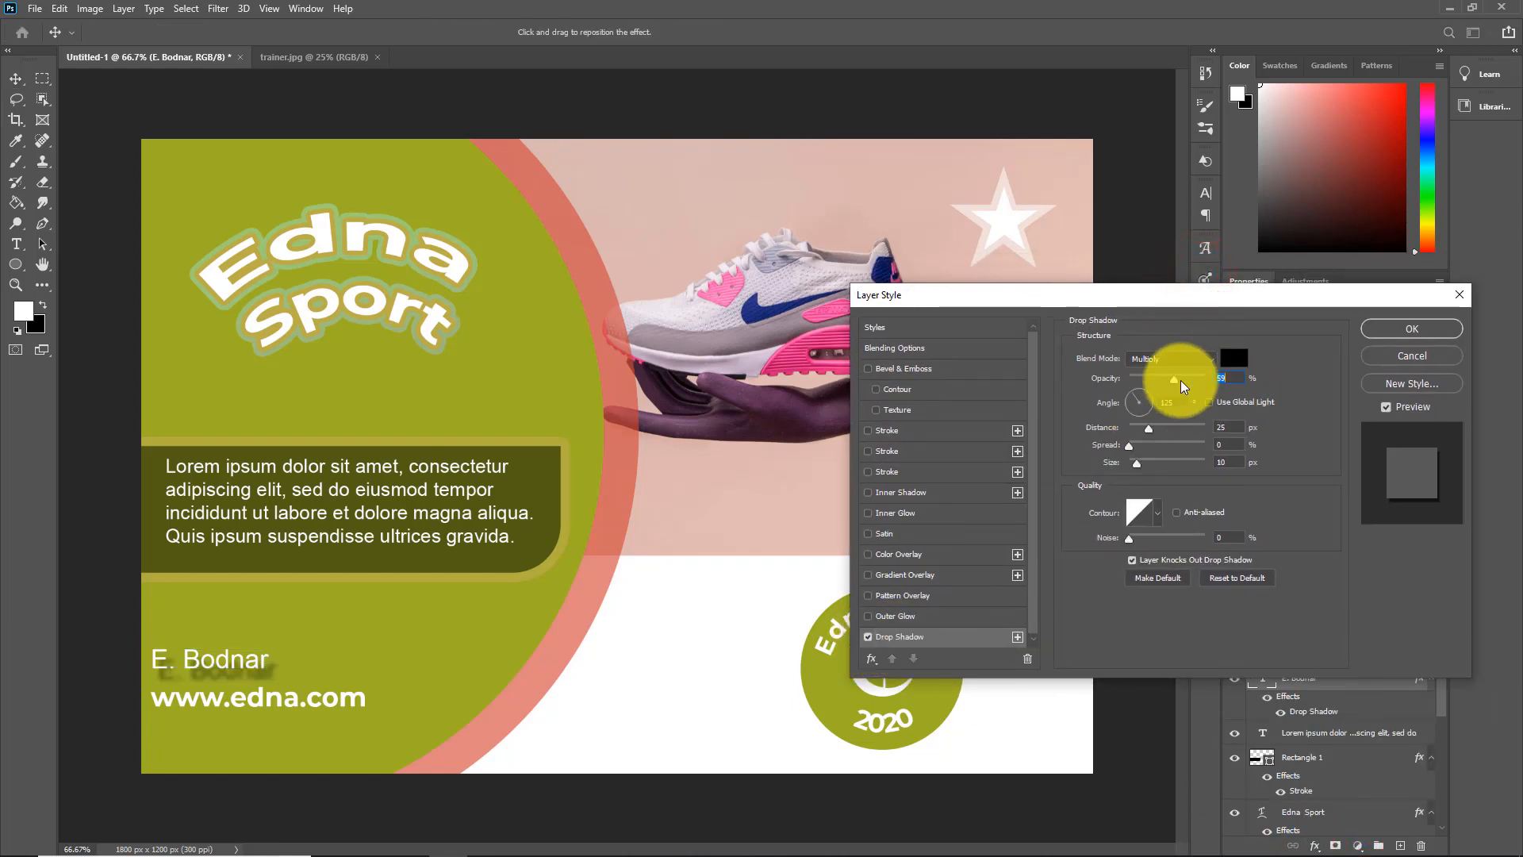
pyautogui.moveTo(1175, 380); pyautogui.dragTo(1200, 380)
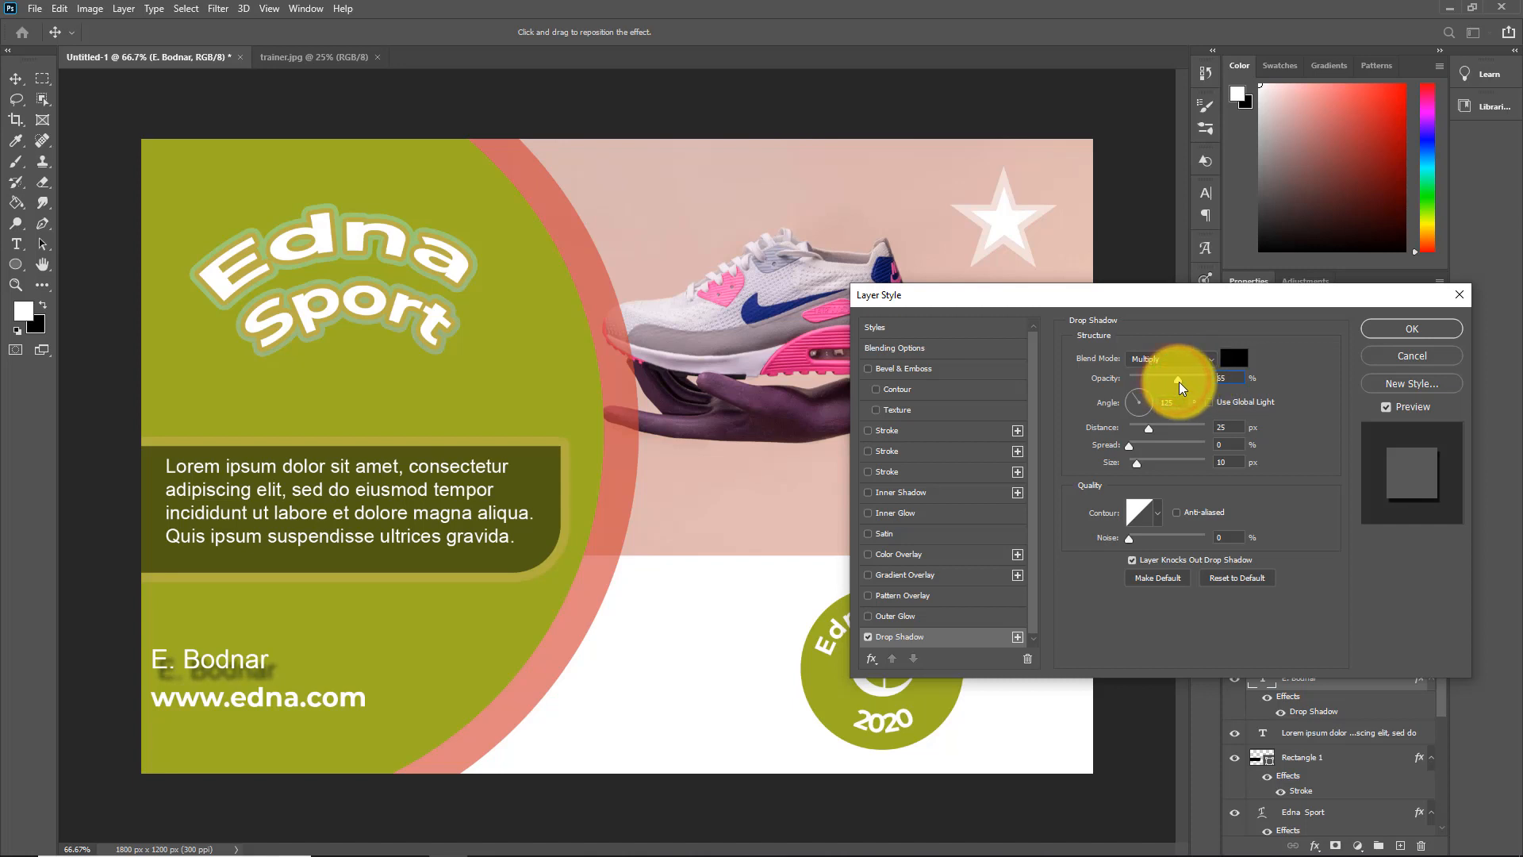
pyautogui.moveTo(1147, 429); pyautogui.dragTo(1138, 465)
pyautogui.click(1136, 429)
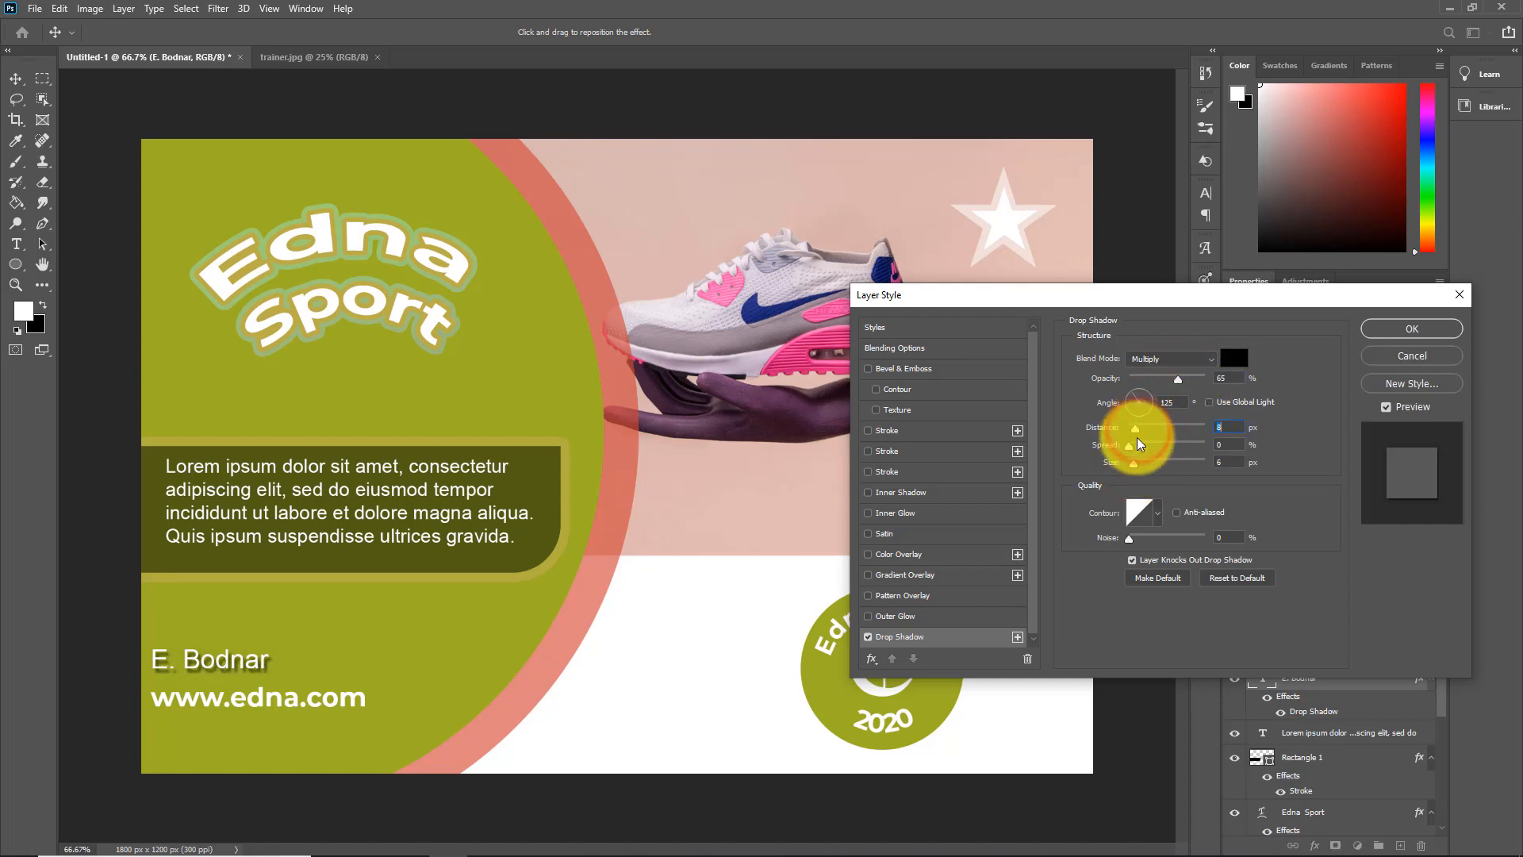
pyautogui.click(1413, 328)
pyautogui.click(1063, 620)
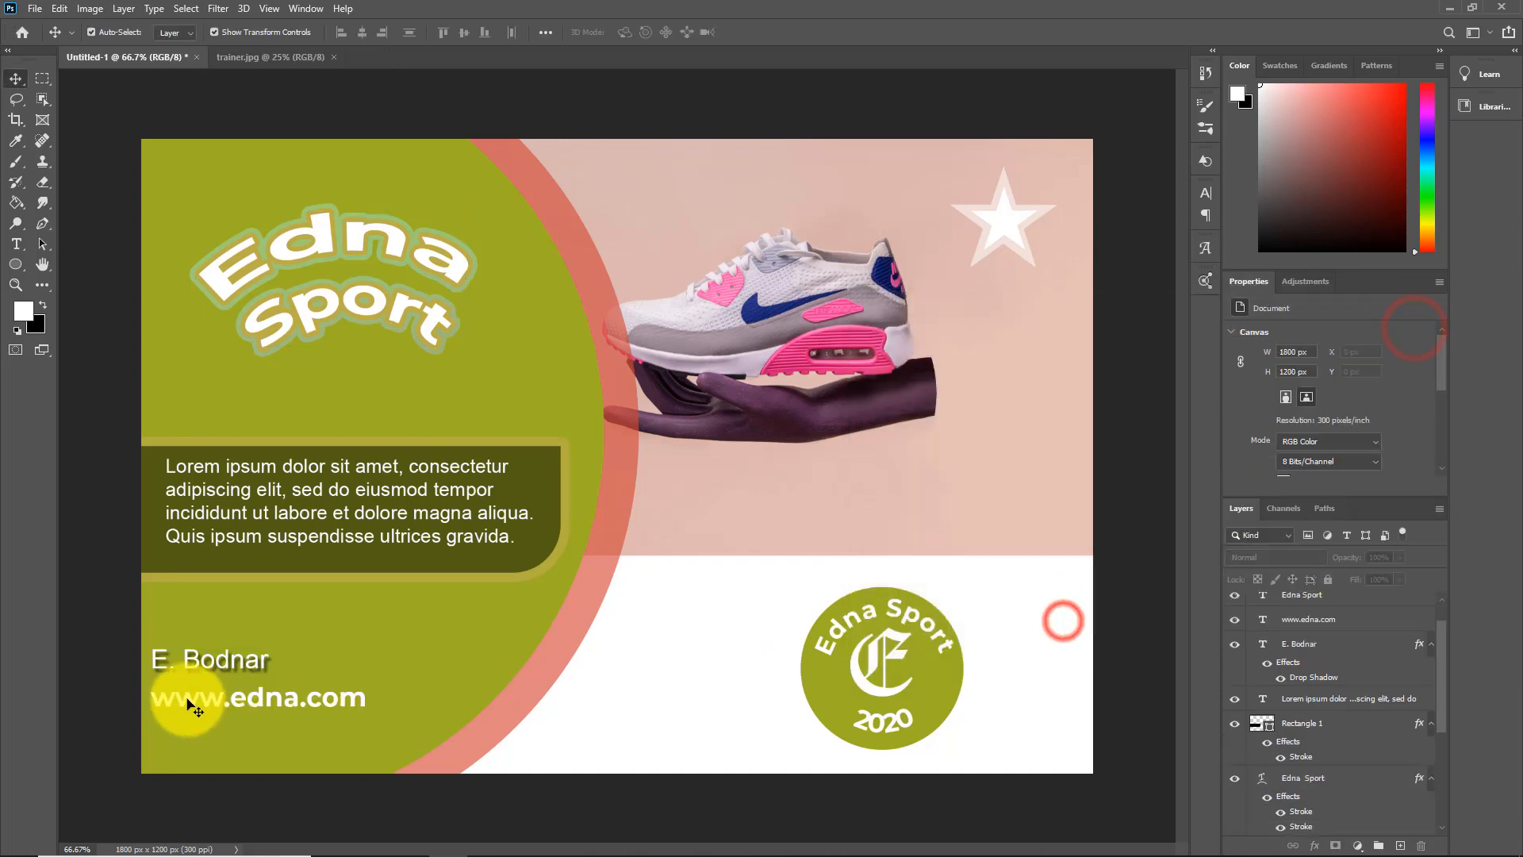
pyautogui.click(189, 701)
pyautogui.click(1321, 643)
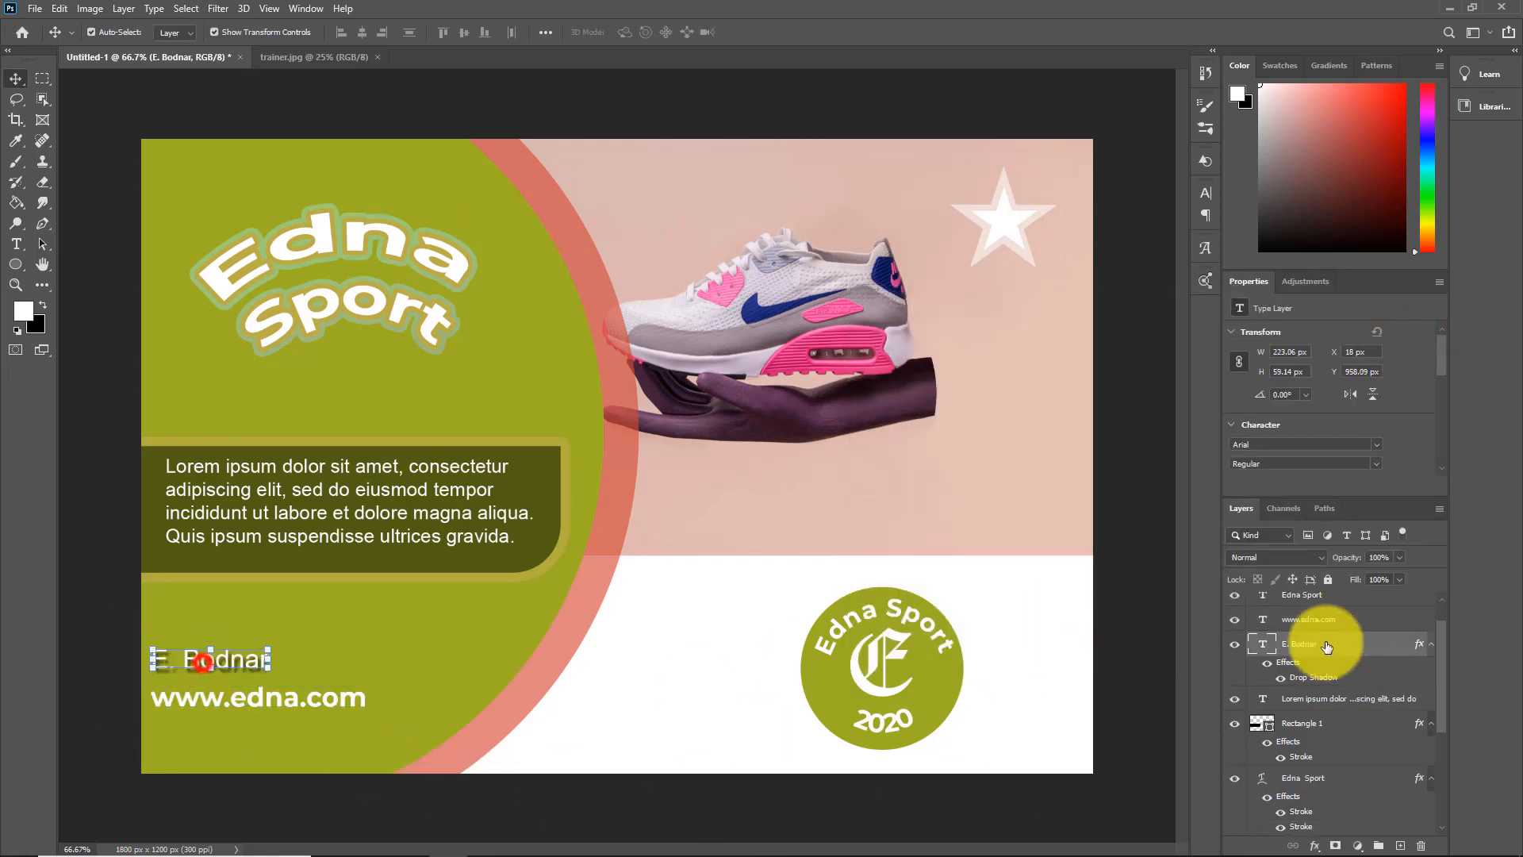
pyautogui.rightClick(1326, 647)
pyautogui.click(1167, 668)
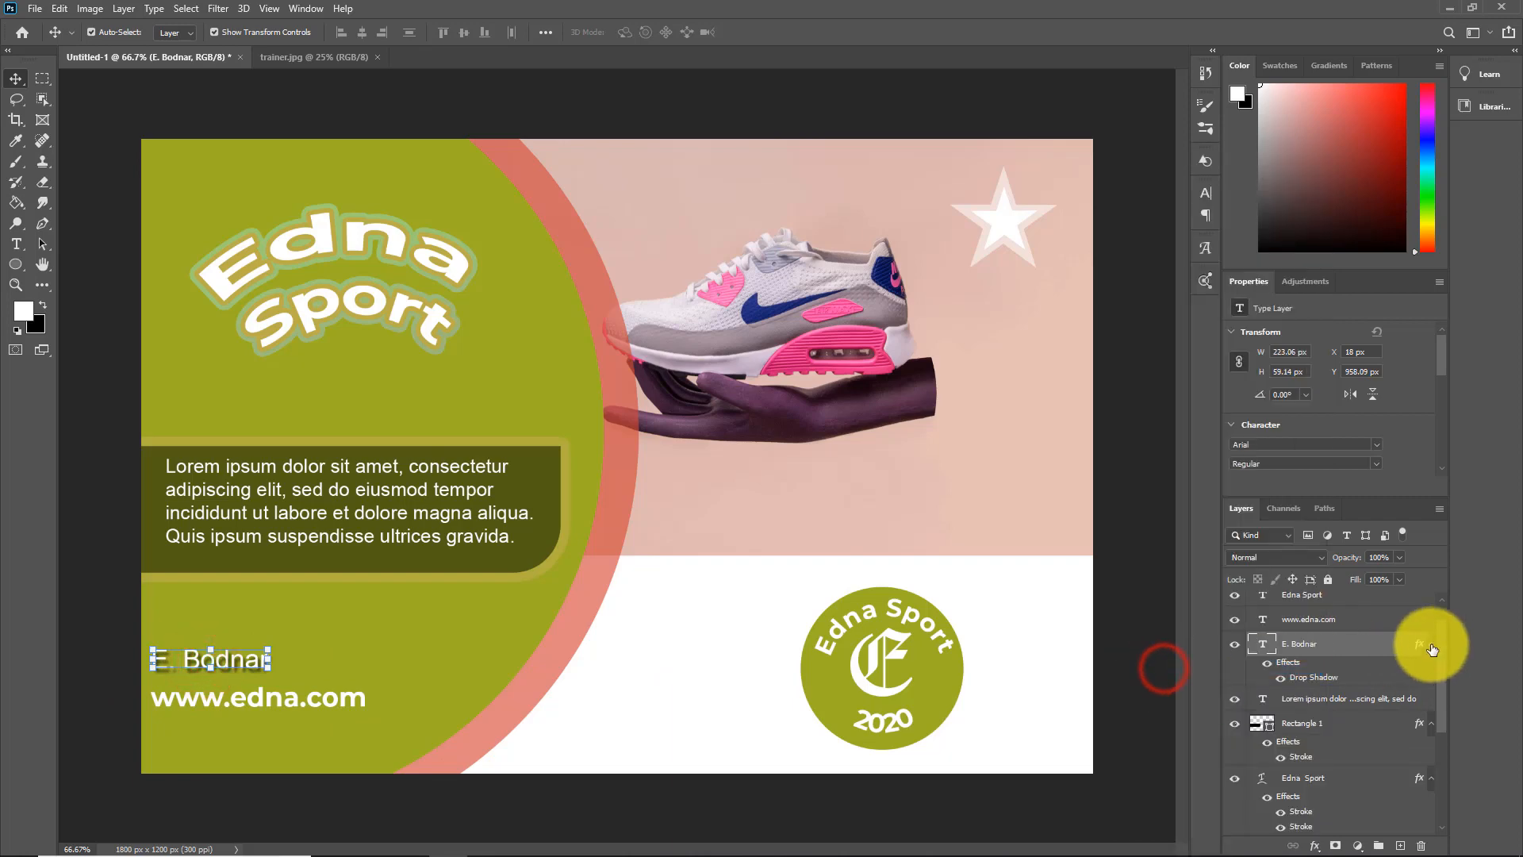
pyautogui.click(1432, 643)
pyautogui.click(226, 701)
pyautogui.rightClick(1312, 653)
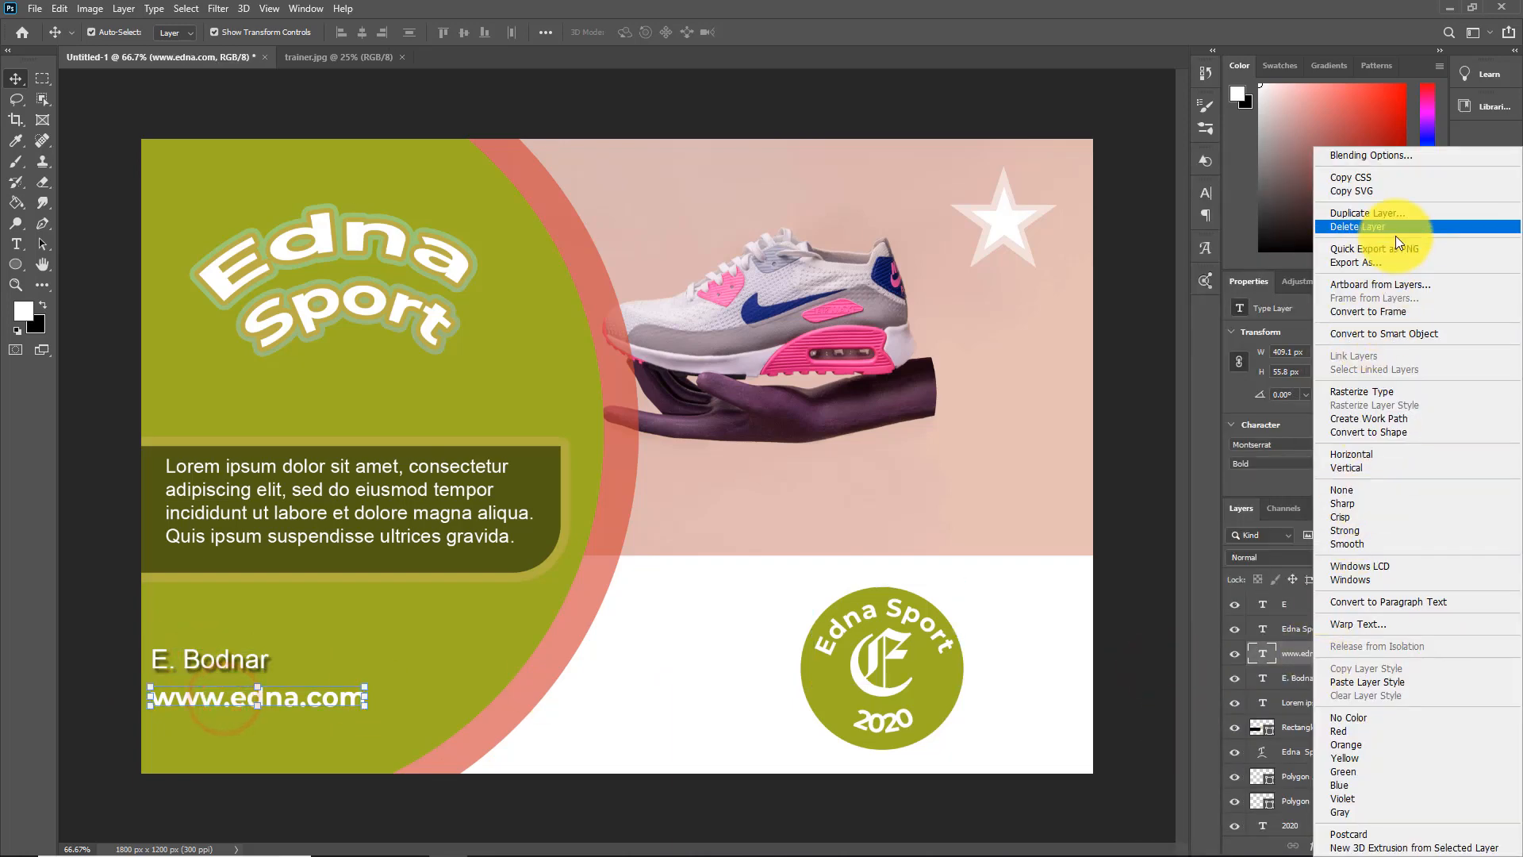
pyautogui.click(1383, 682)
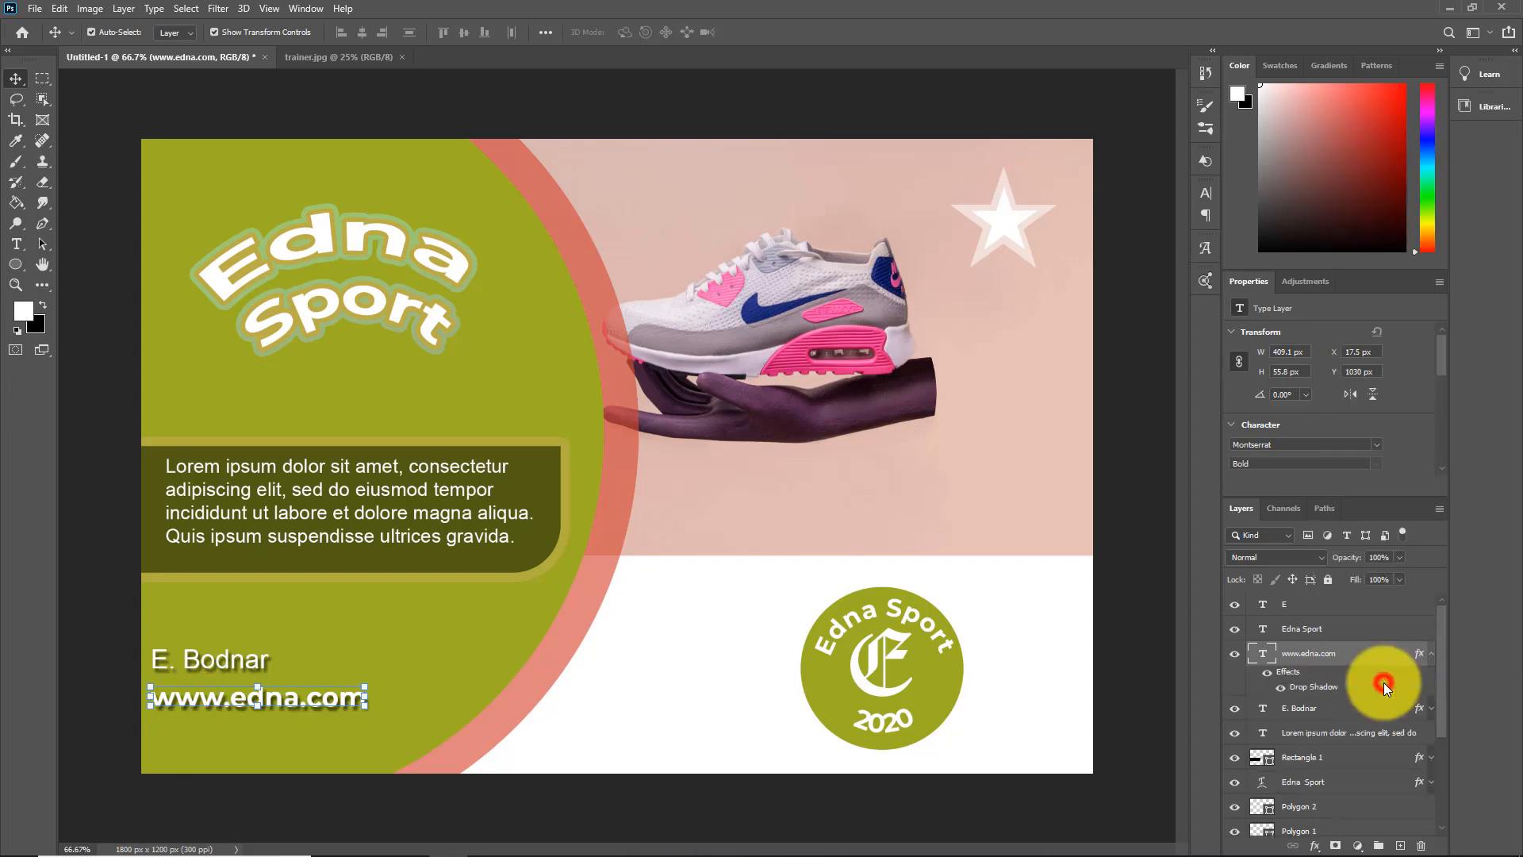
pyautogui.click(480, 688)
pyautogui.click(673, 686)
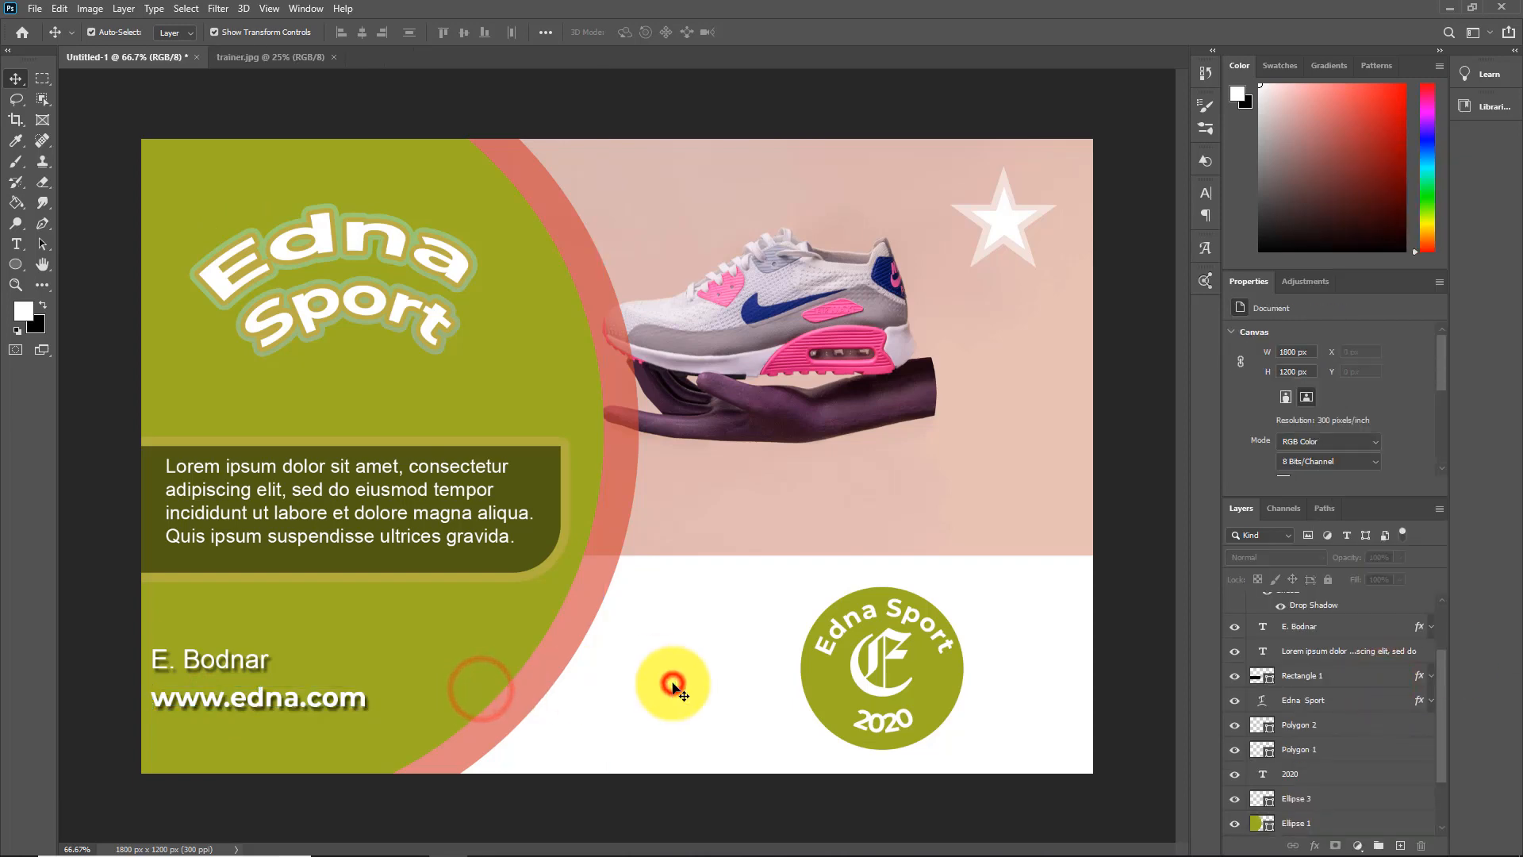
# Paste the copied drop shadow style onto both star layers, Polygon 1 and Polygon 2
pyautogui.click(1309, 724)
pyautogui.keyDown('shift'); pyautogui.click(1312, 750); pyautogui.keyUp('shift')
pyautogui.rightClick(1313, 750)
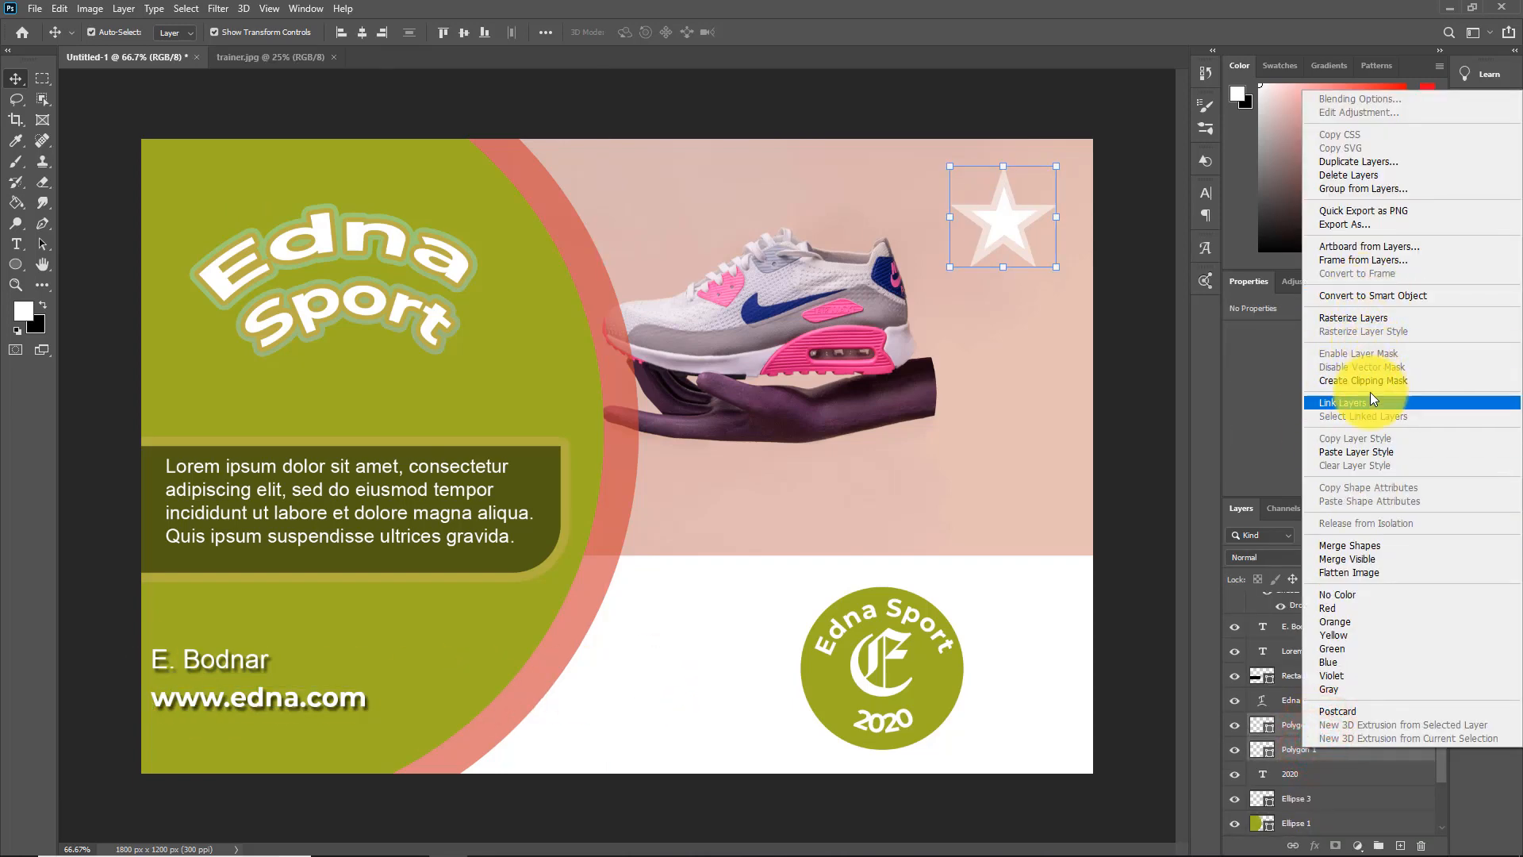
pyautogui.click(1373, 452)
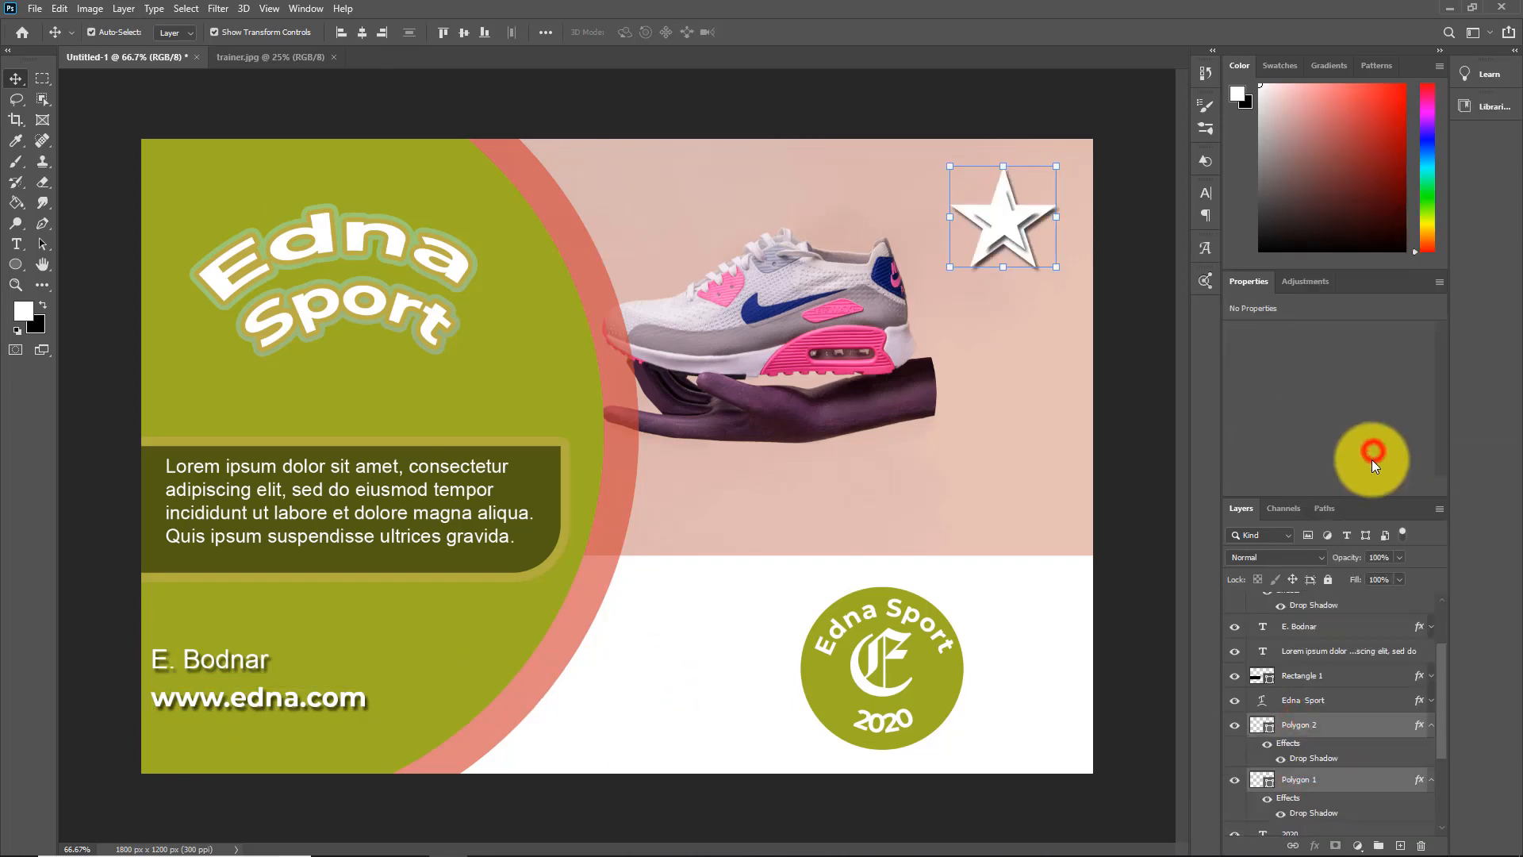
# Collapse the effects lists of the two star layers and lower the Polygon 1 layer's opacity to 47%
pyautogui.click(1340, 724)
pyautogui.click(1432, 725)
pyautogui.click(1338, 751)
pyautogui.click(1433, 750)
pyautogui.moveTo(1366, 557); pyautogui.dragTo(1324, 562)
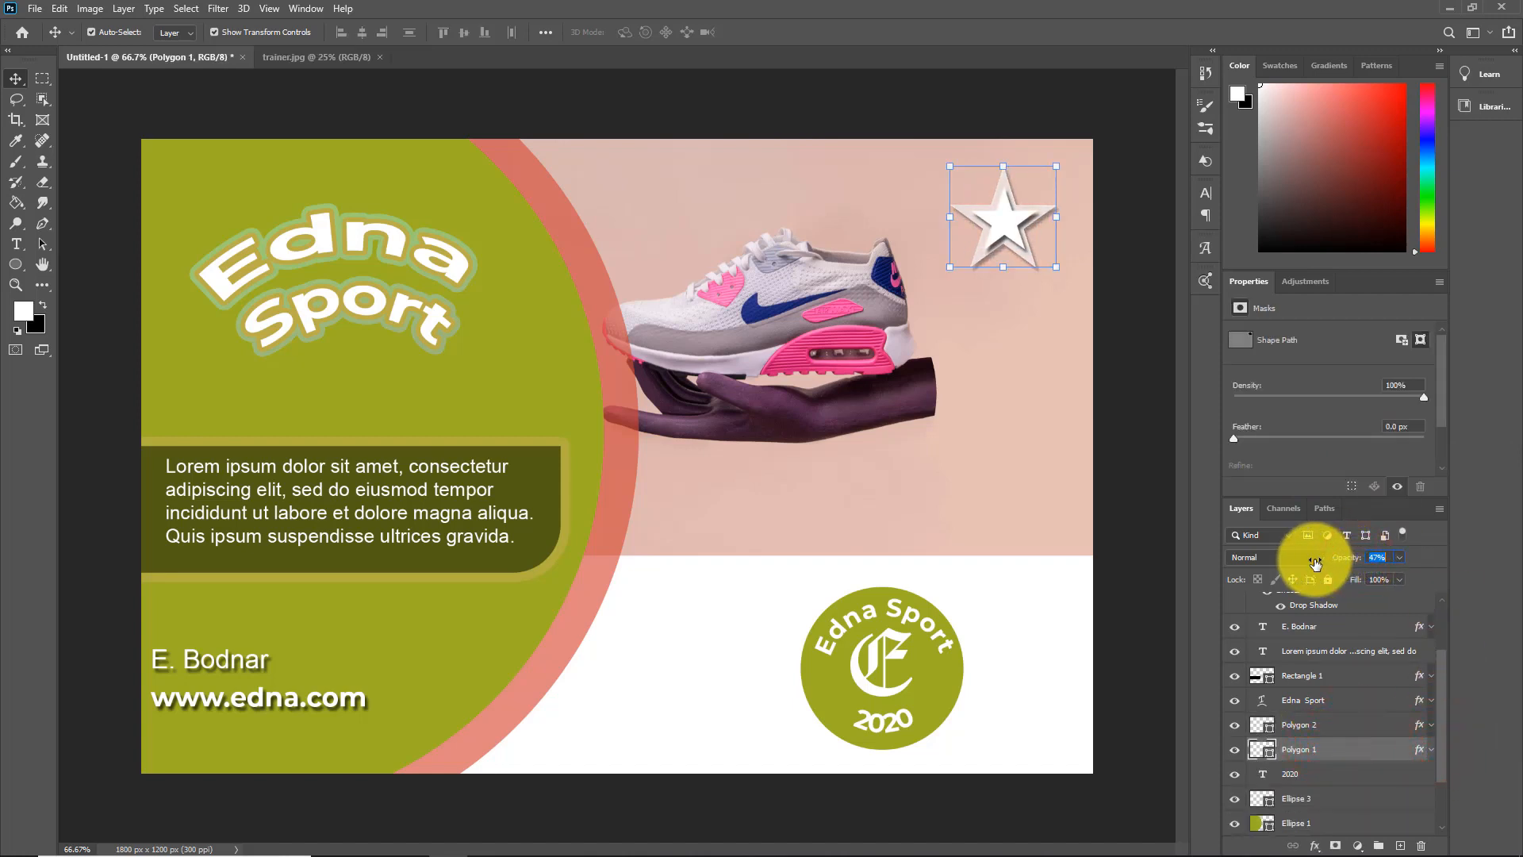
# Add a Bevel & Emboss effect to the badge's green circle, Ellipse 3
pyautogui.click(1156, 555)
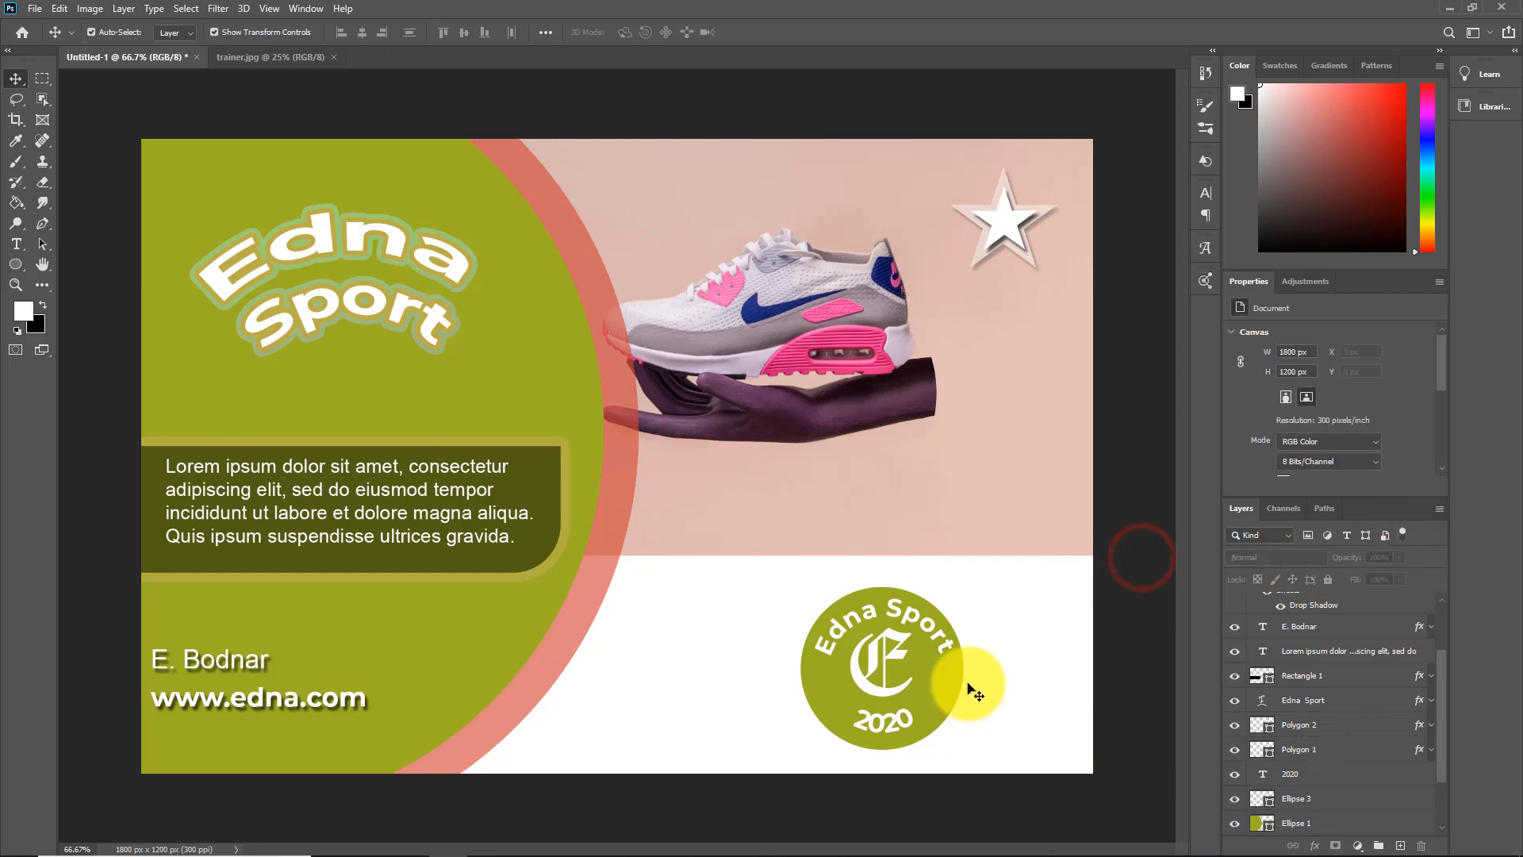
pyautogui.click(879, 596)
pyautogui.rightClick(1308, 801)
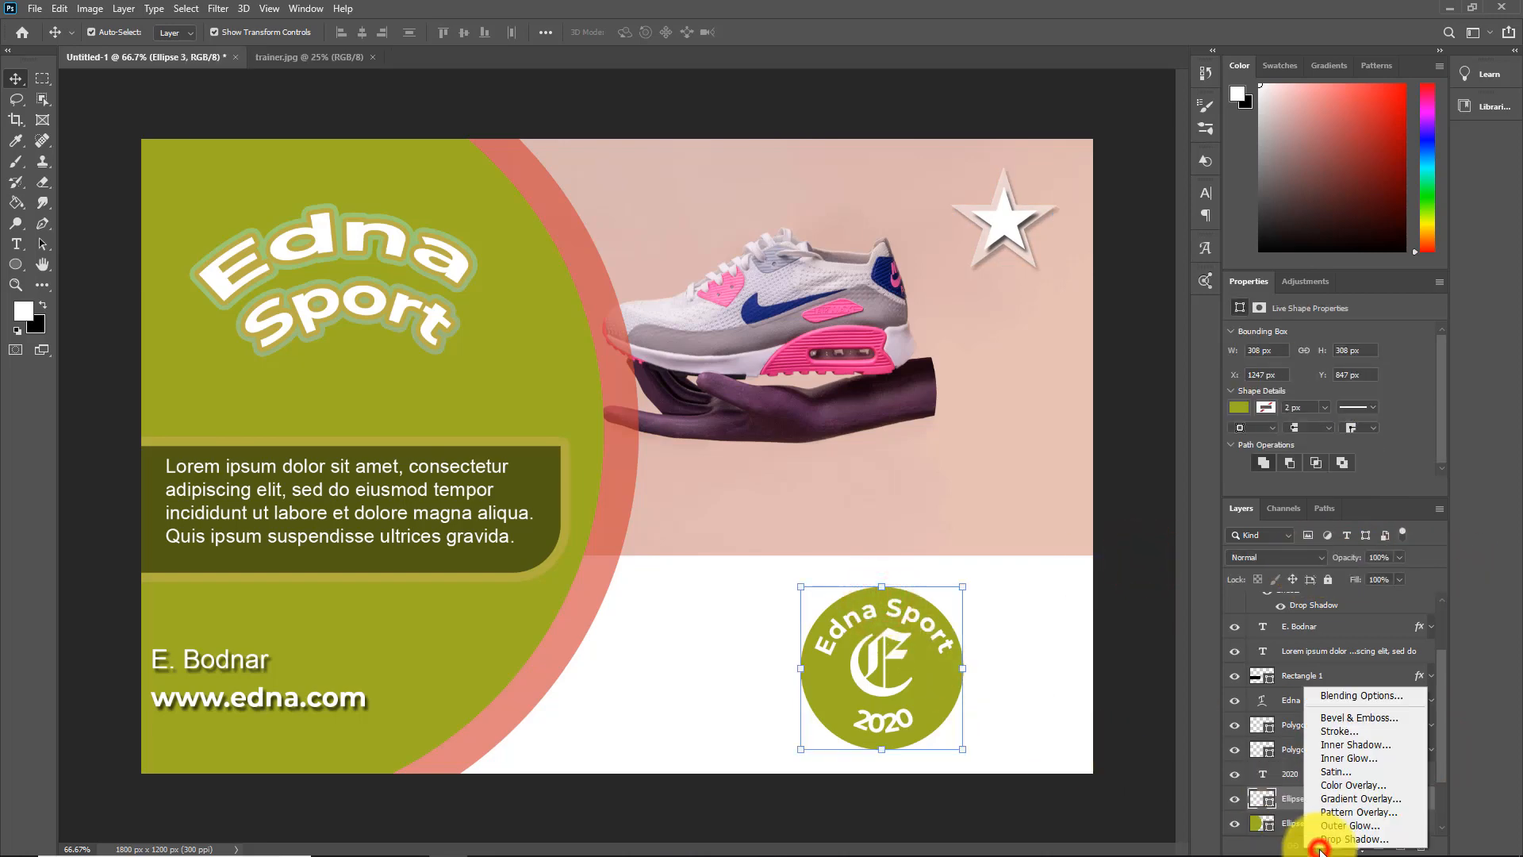
pyautogui.click(1354, 715)
pyautogui.moveTo(635, 181); pyautogui.dragTo(619, 165)
# Try the Outer Bevel, Inner Bevel, Pillow Emboss and Stroke Emboss styles on the badge circle, and return to Emboss
pyautogui.click(580, 226)
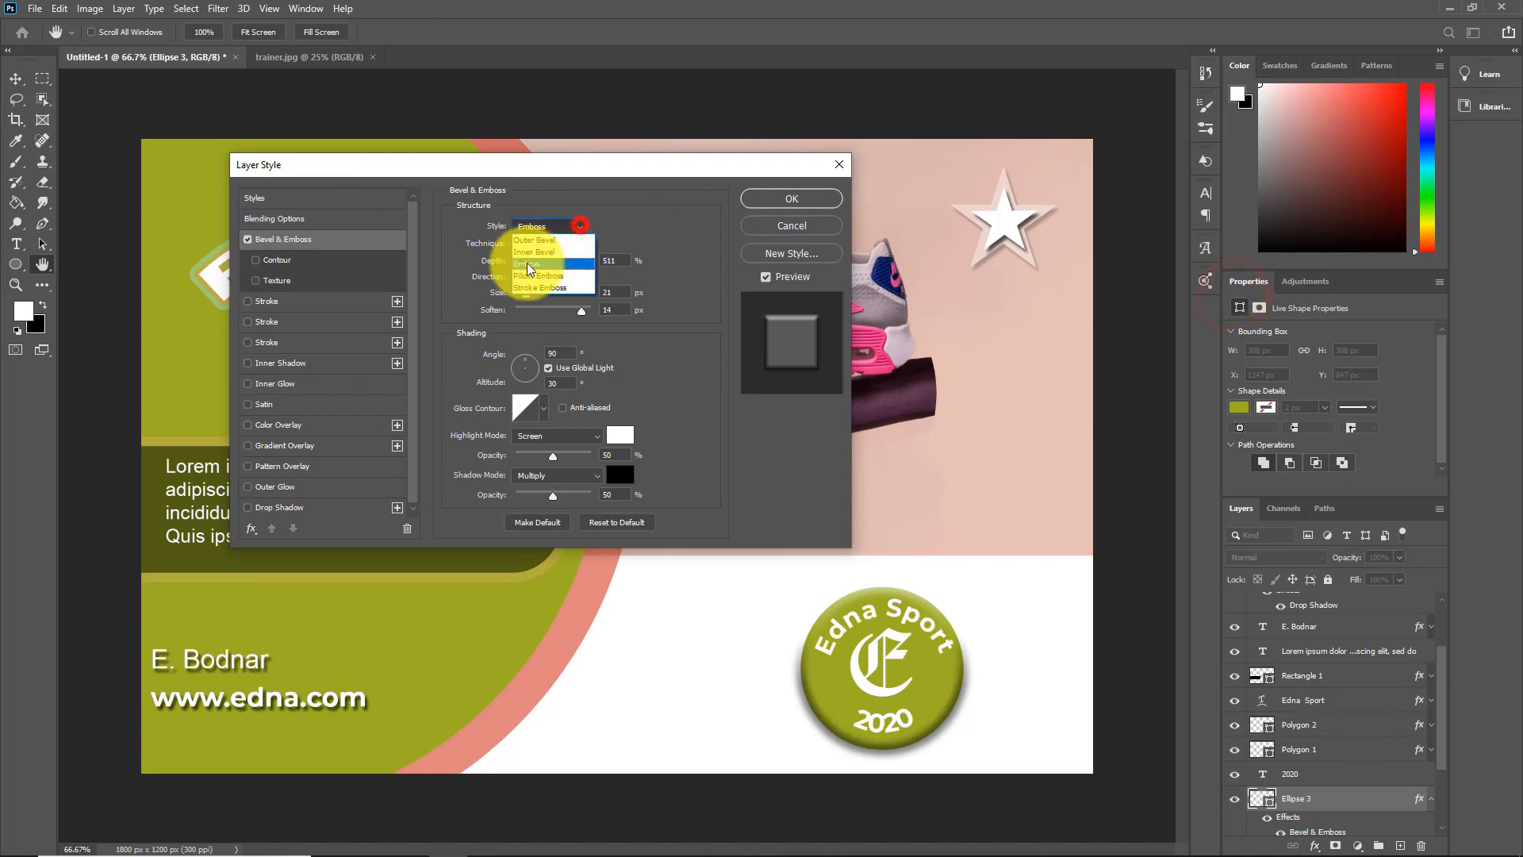
pyautogui.click(542, 239)
pyautogui.click(590, 226)
pyautogui.click(562, 250)
pyautogui.click(579, 227)
pyautogui.click(563, 262)
pyautogui.click(579, 229)
pyautogui.click(555, 273)
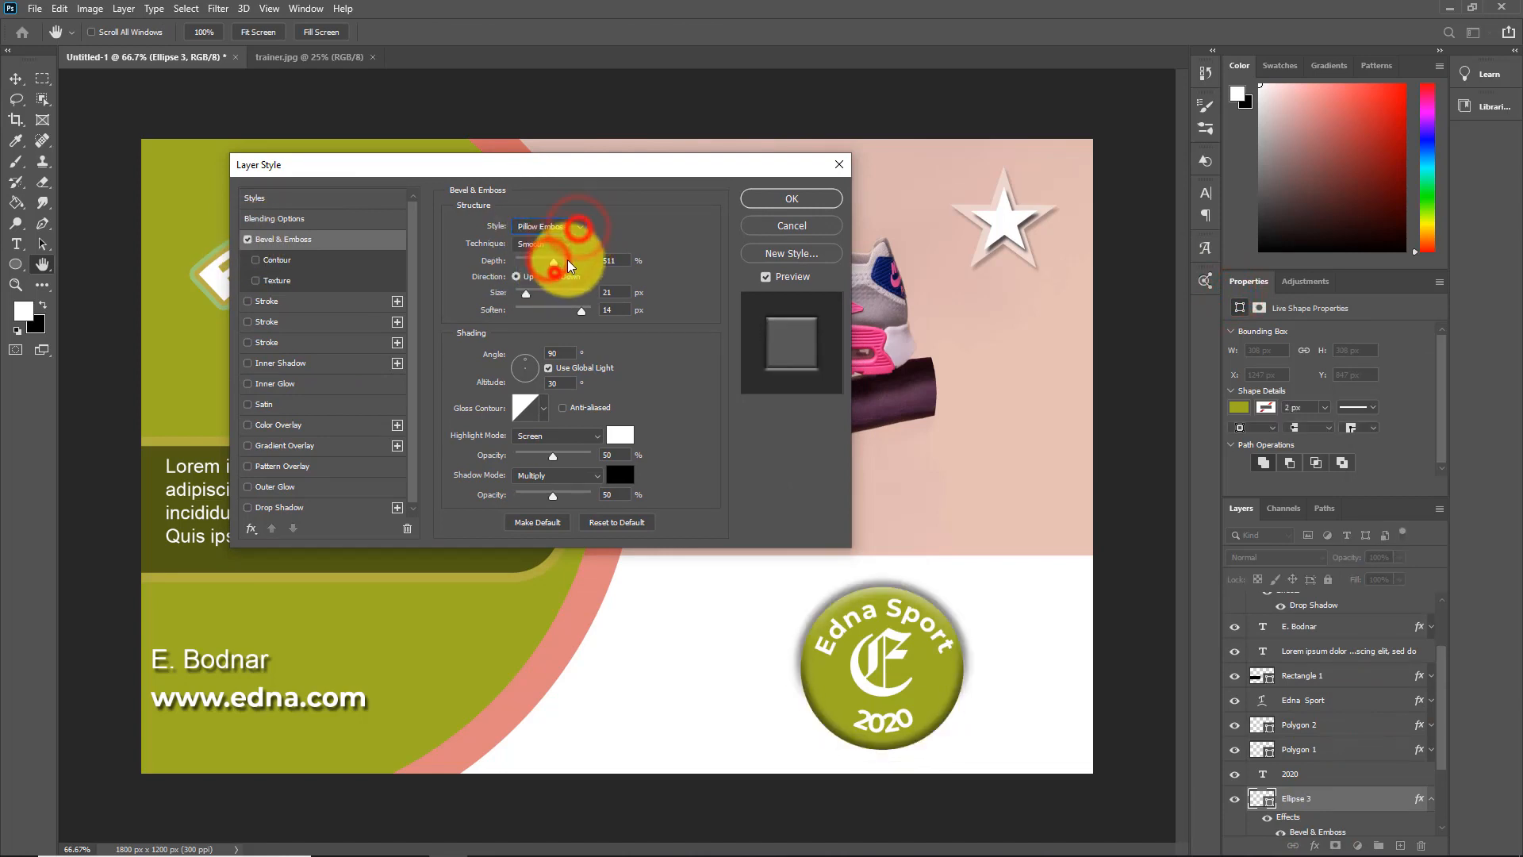
pyautogui.click(576, 228)
pyautogui.click(538, 289)
pyautogui.click(580, 227)
pyautogui.click(555, 262)
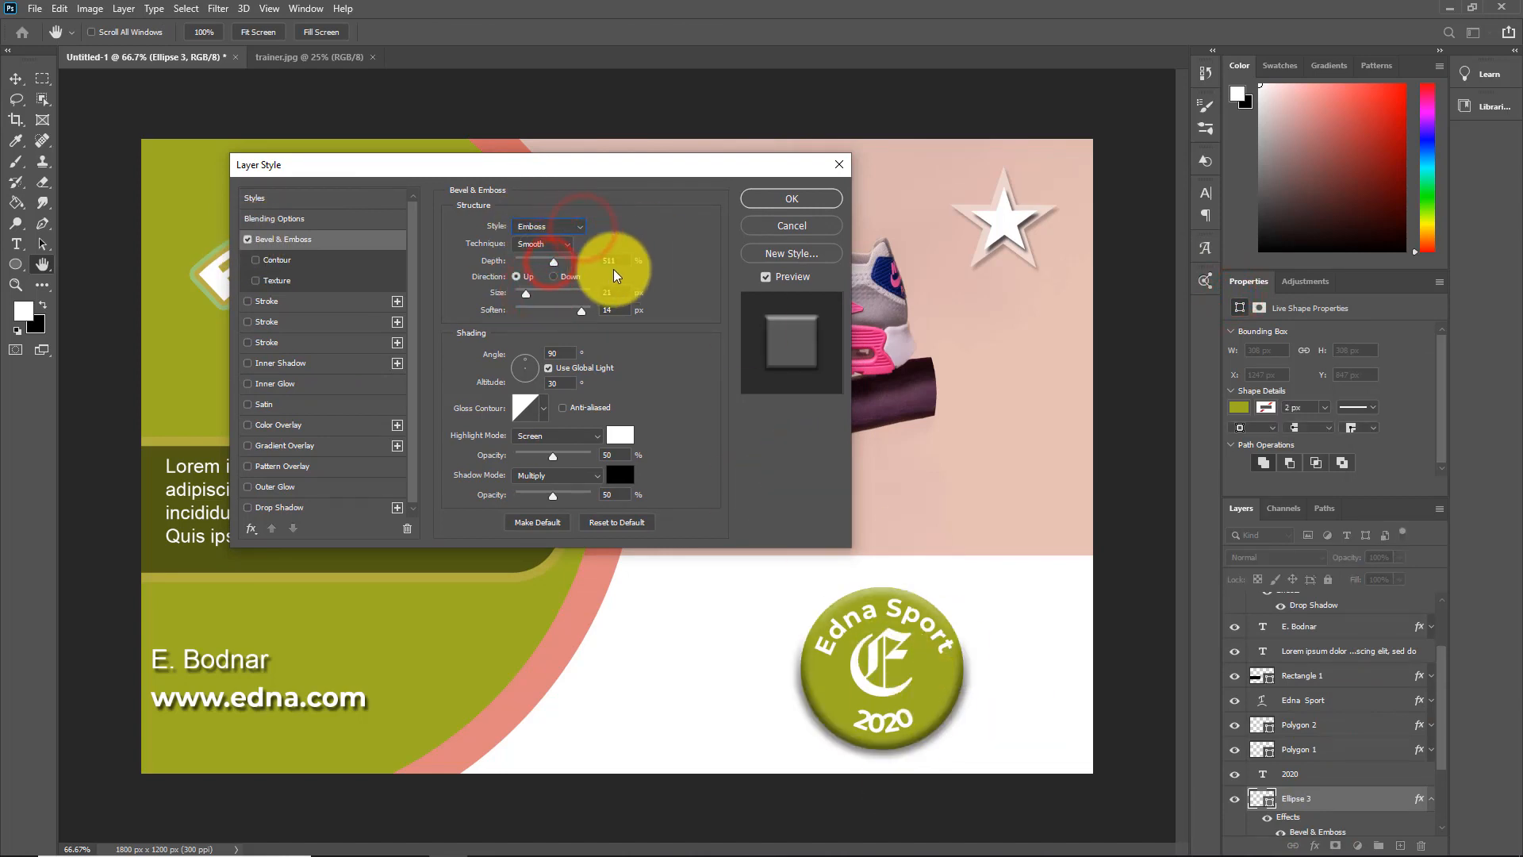
# Set the badge circle's bevel depth to 521% and soften to 10 px, and apply the effect
pyautogui.moveTo(555, 264)
pyautogui.mouseDown()
pyautogui.moveTo(527, 260)
pyautogui.moveTo(578, 260)
pyautogui.moveTo(557, 268)
pyautogui.mouseUp()
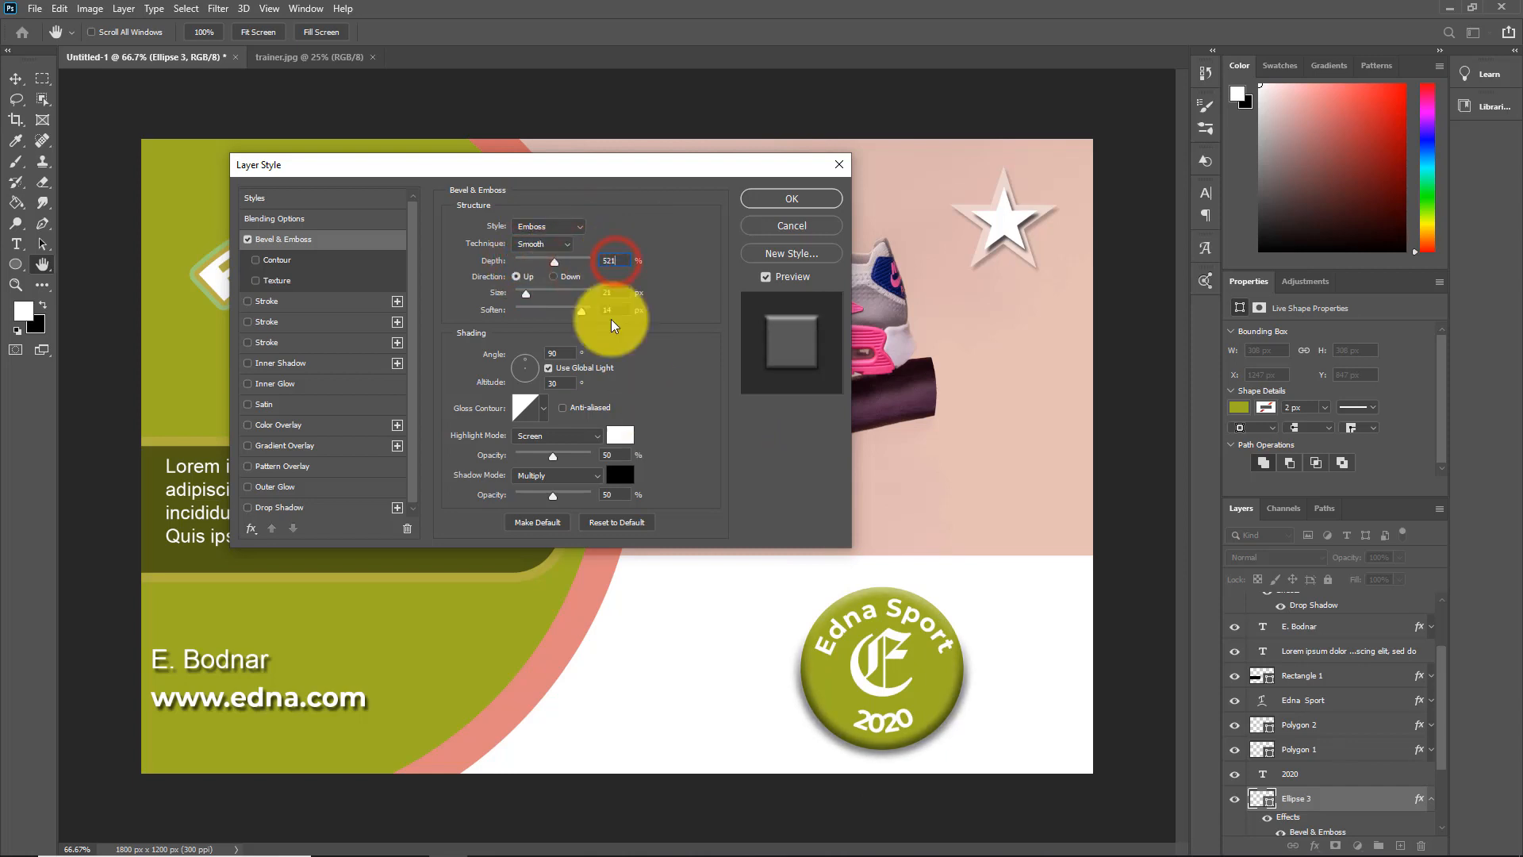
pyautogui.moveTo(525, 294); pyautogui.dragTo(565, 316)
pyautogui.click(614, 292)
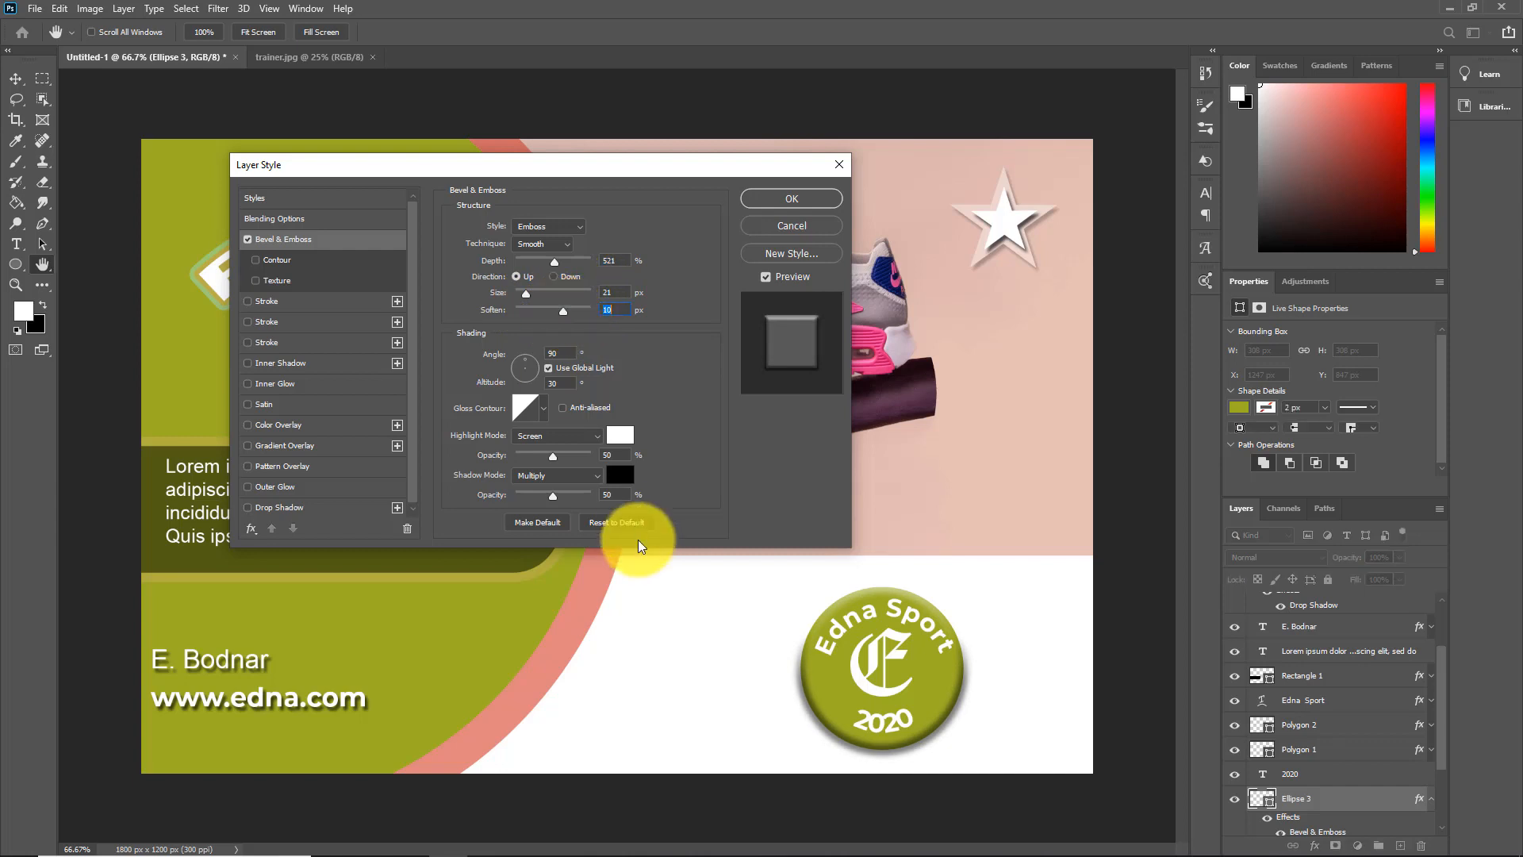
pyautogui.click(791, 199)
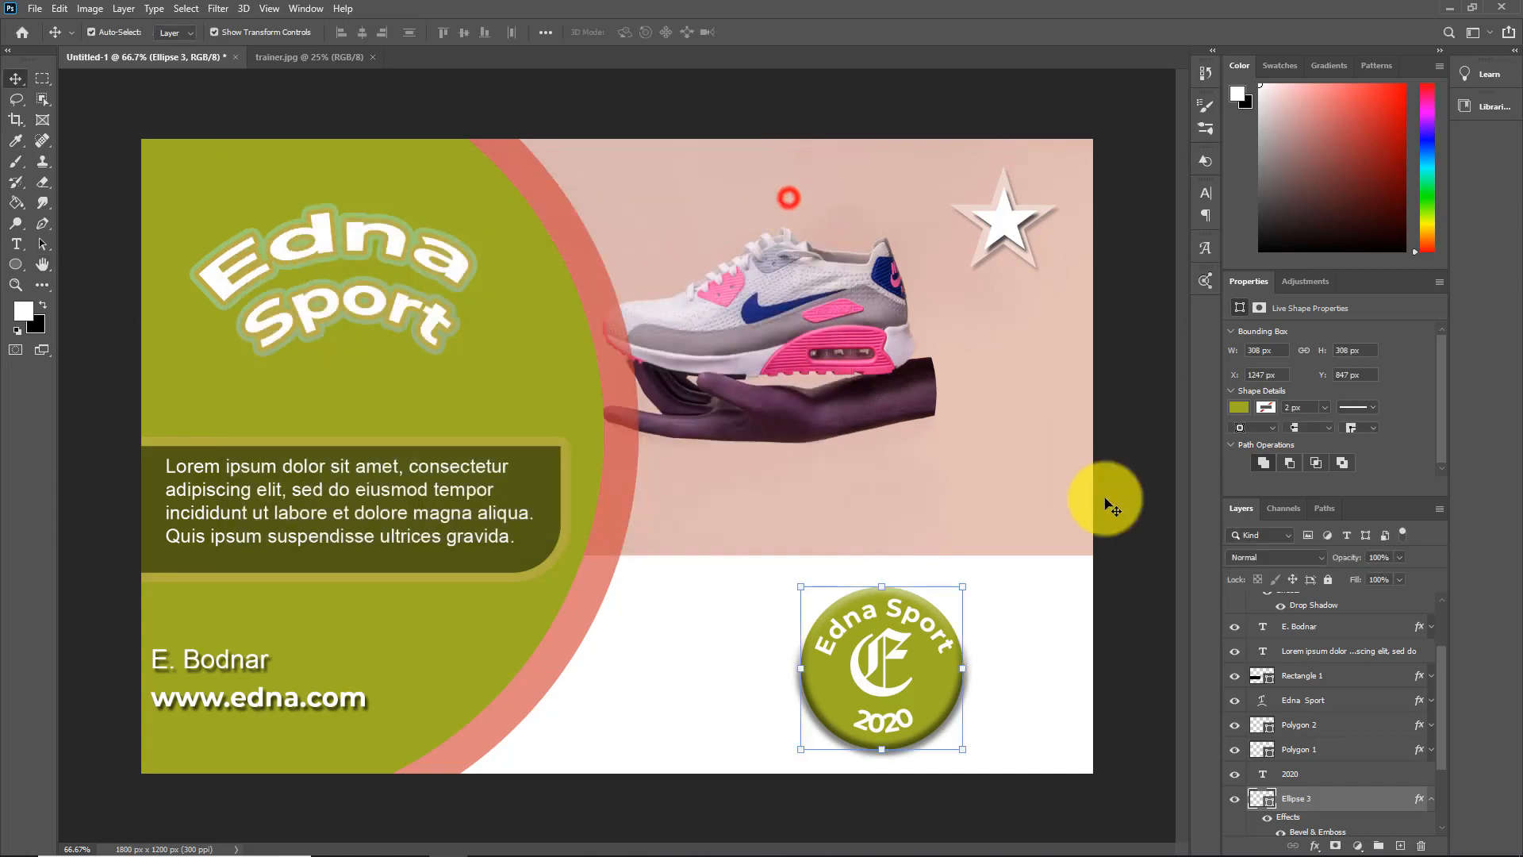
pyautogui.press('v')
pyautogui.click(1080, 632)
# Set the size of the arched Edna Sport title's outer gradient stroke to 14 px
pyautogui.click(317, 238)
pyautogui.click(1315, 845)
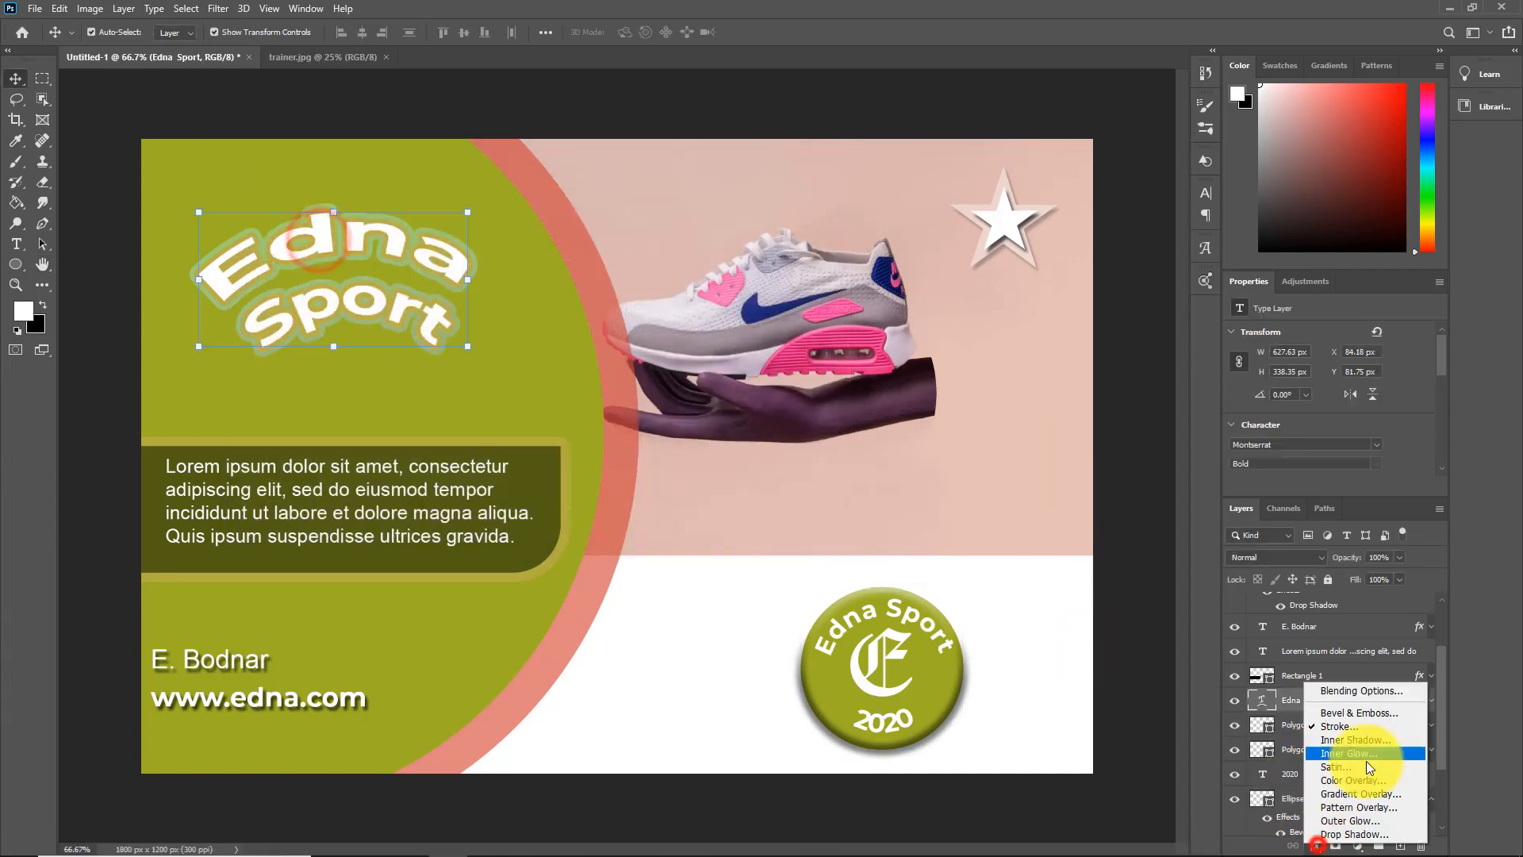
pyautogui.click(1348, 724)
pyautogui.click(656, 378)
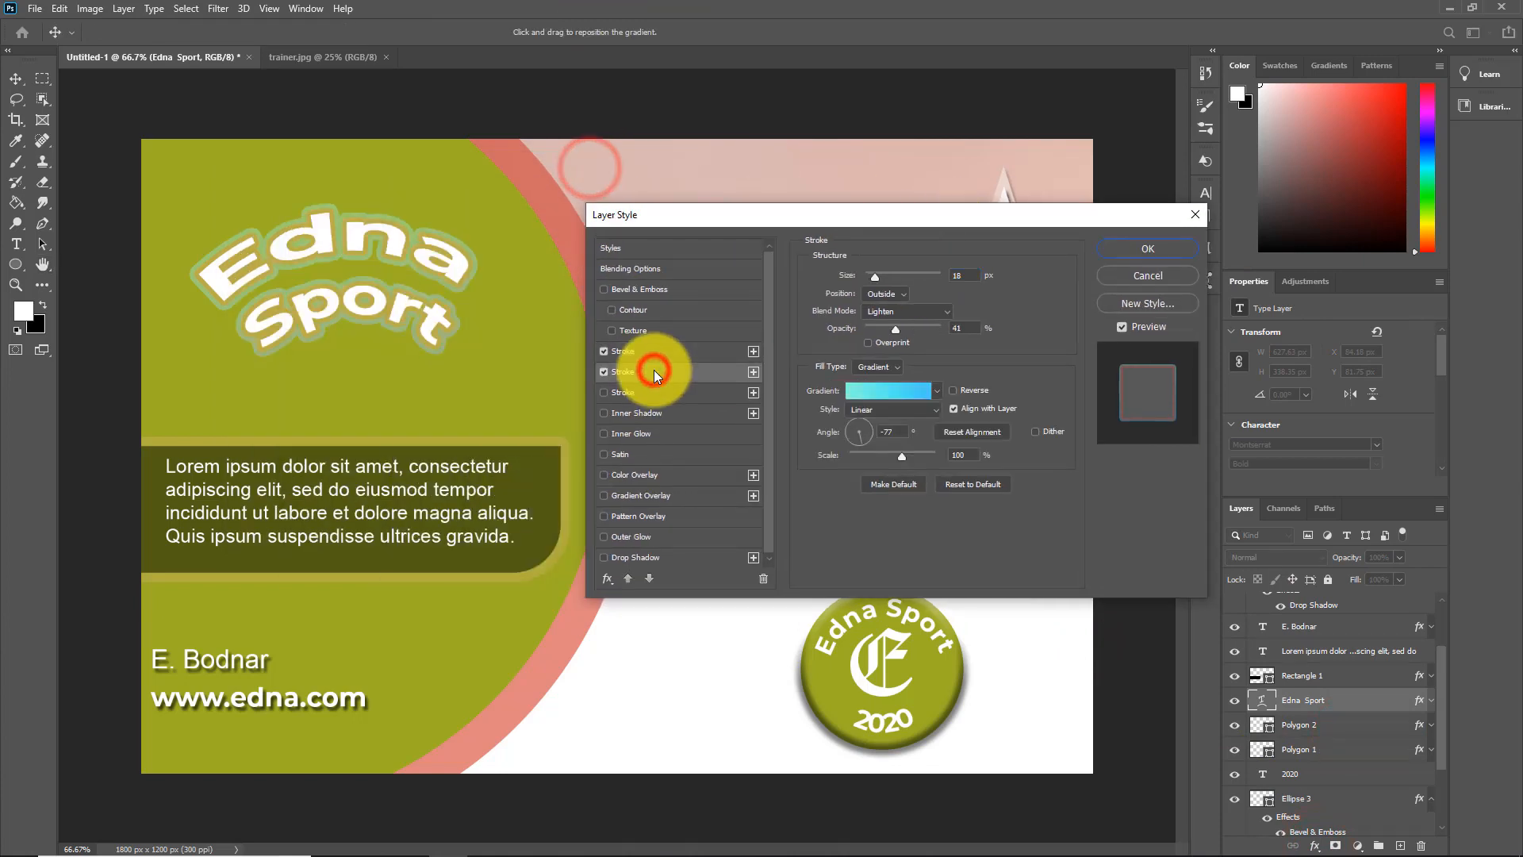
pyautogui.click(961, 274)
pyautogui.write('16')
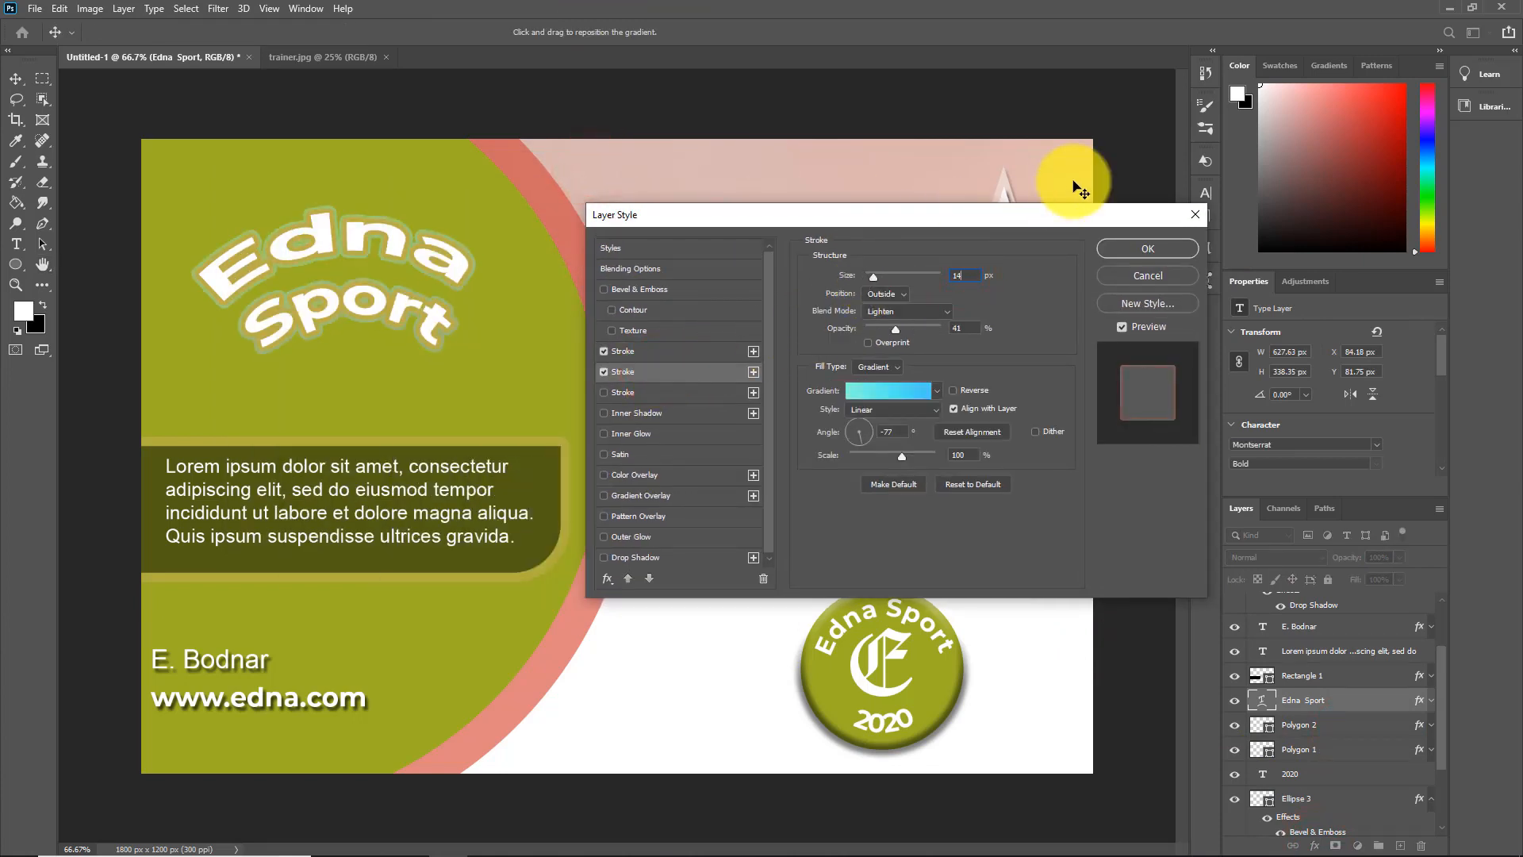
pyautogui.click(1120, 250)
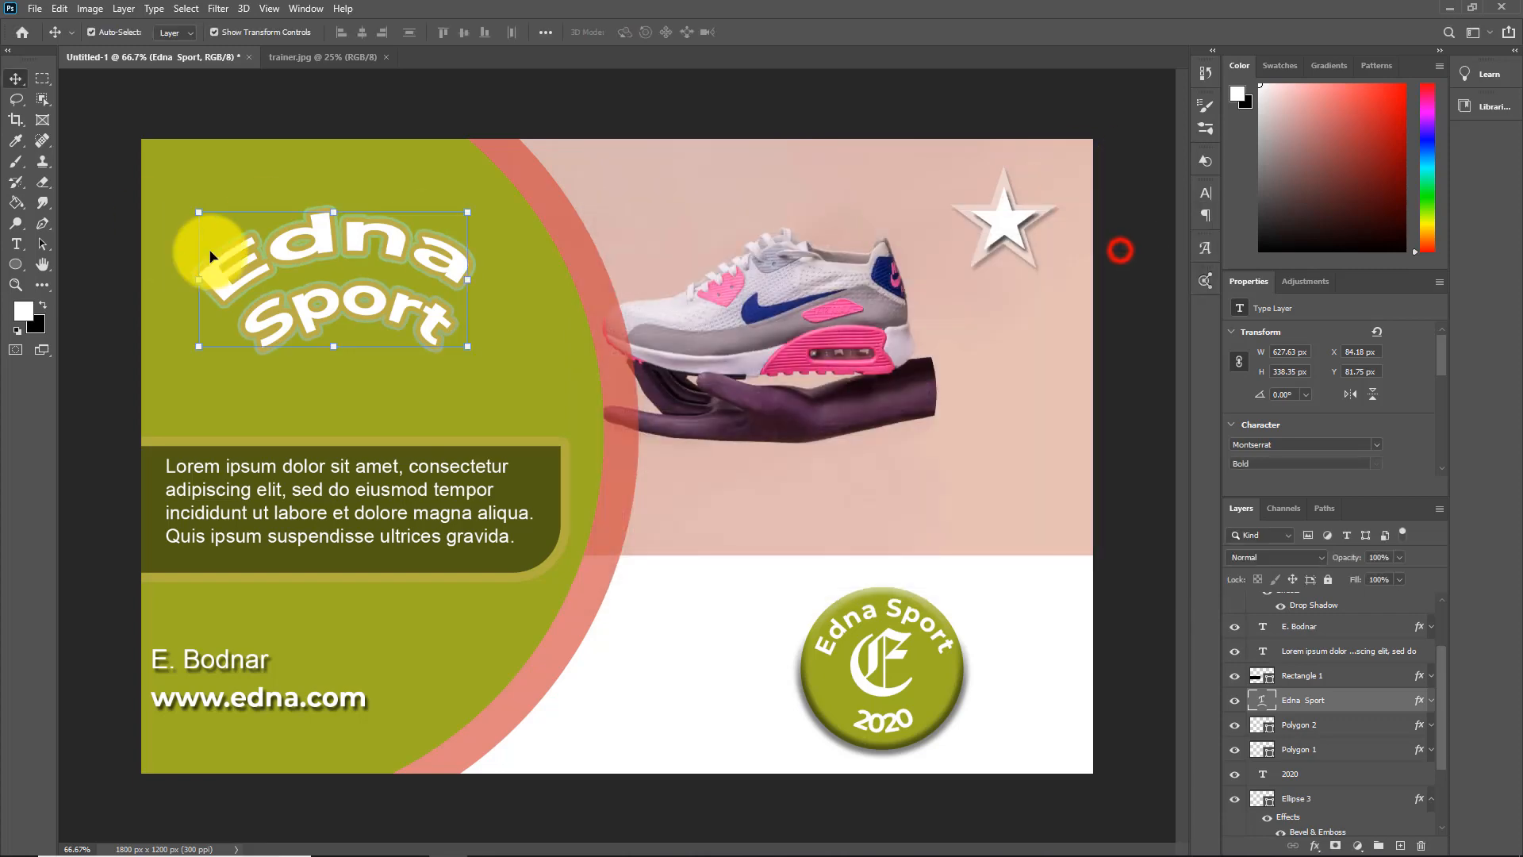
pyautogui.click(561, 367)
pyautogui.click(675, 601)
# Save the layered postcard as the Photoshop file cartePostala_copy.psd in the images folder
pyautogui.click(37, 10)
pyautogui.click(62, 199)
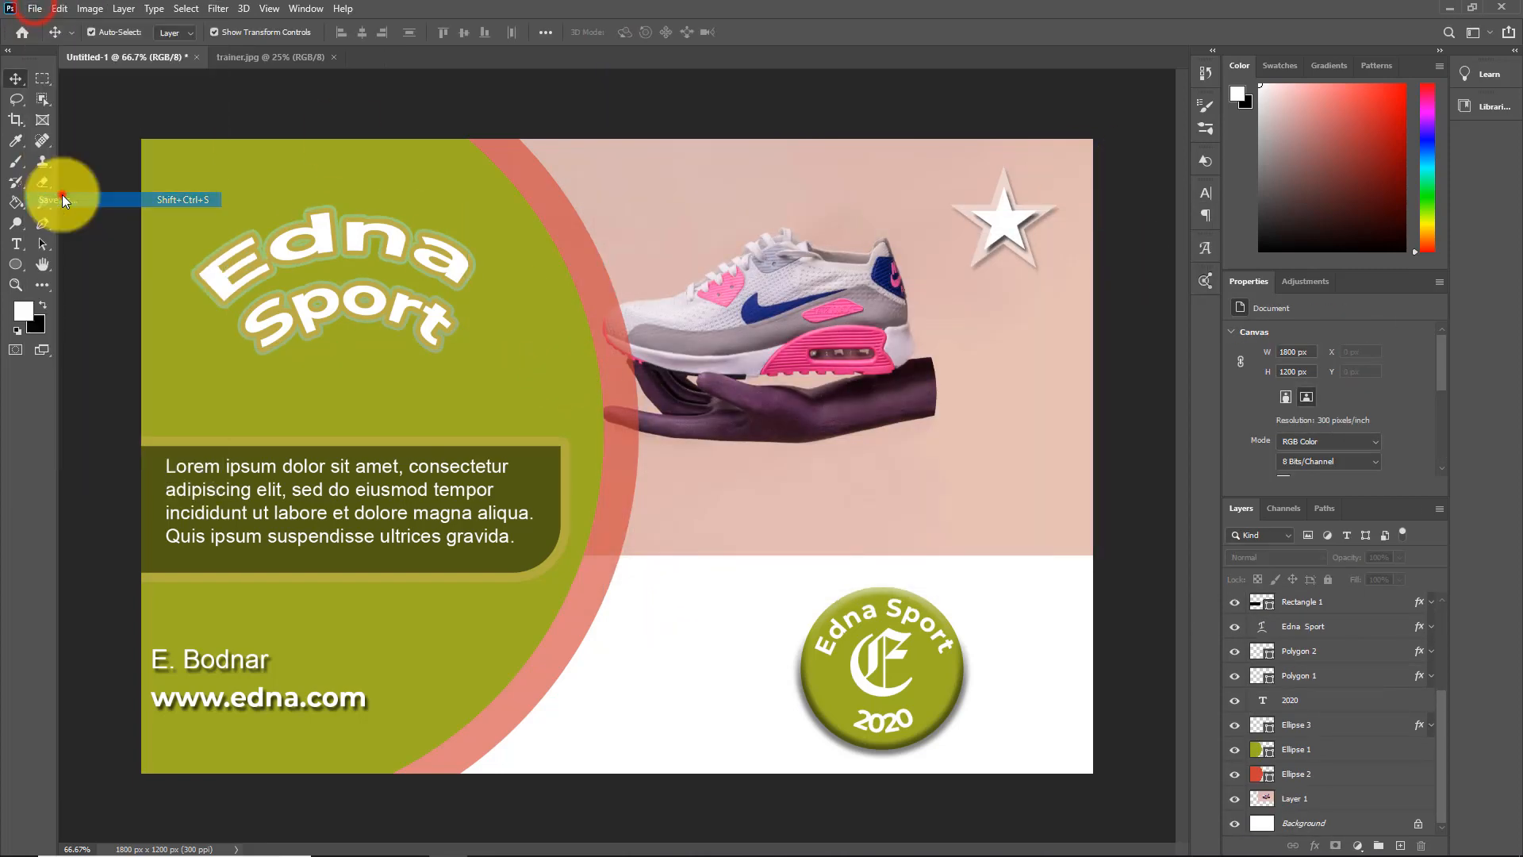
pyautogui.write('carteEdnaSport')
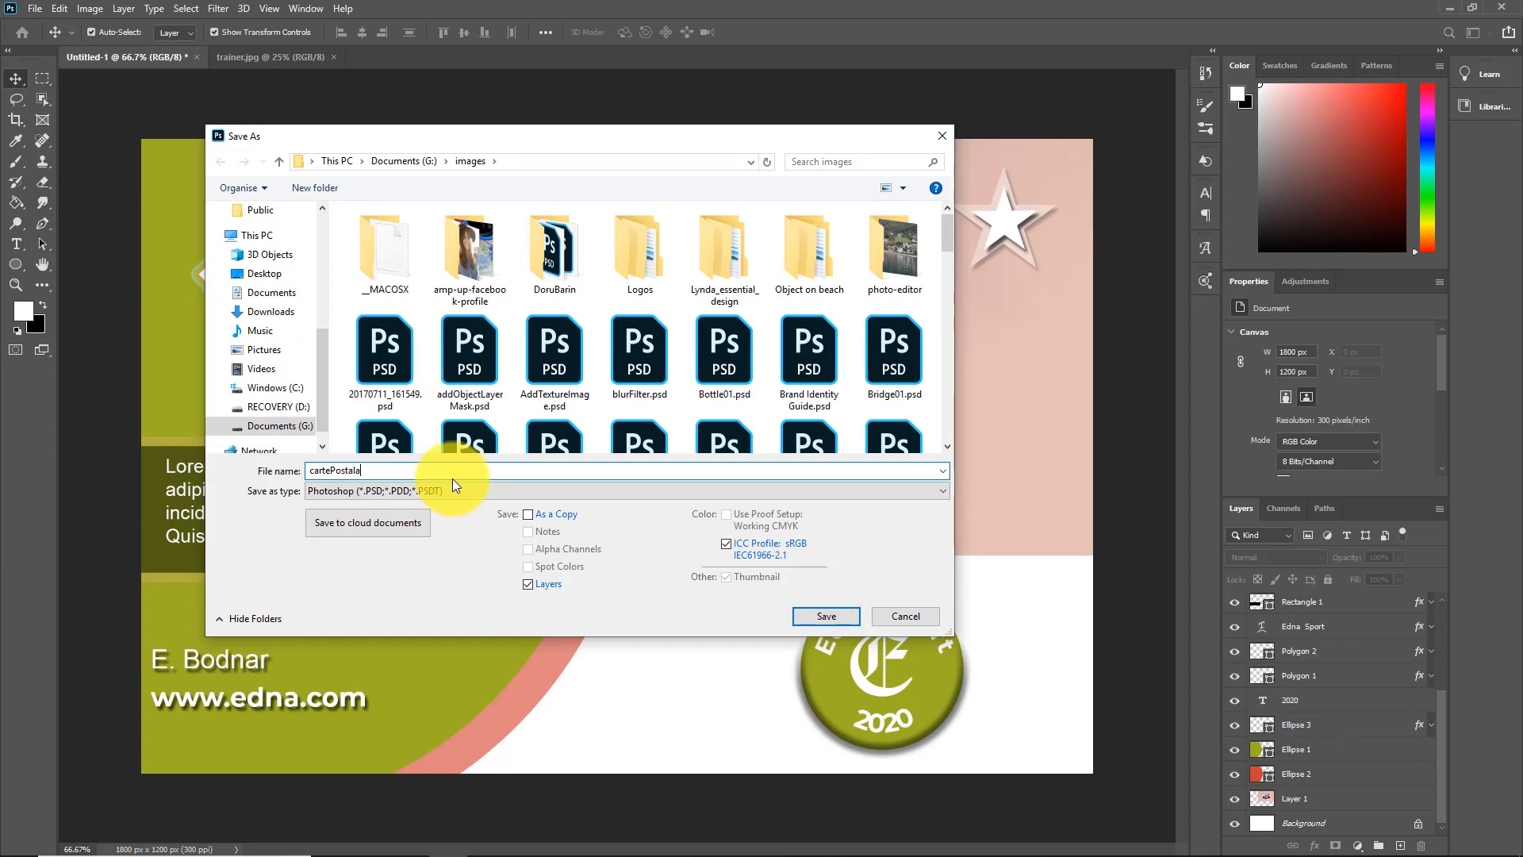
pyautogui.click(821, 617)
pyautogui.click(935, 248)
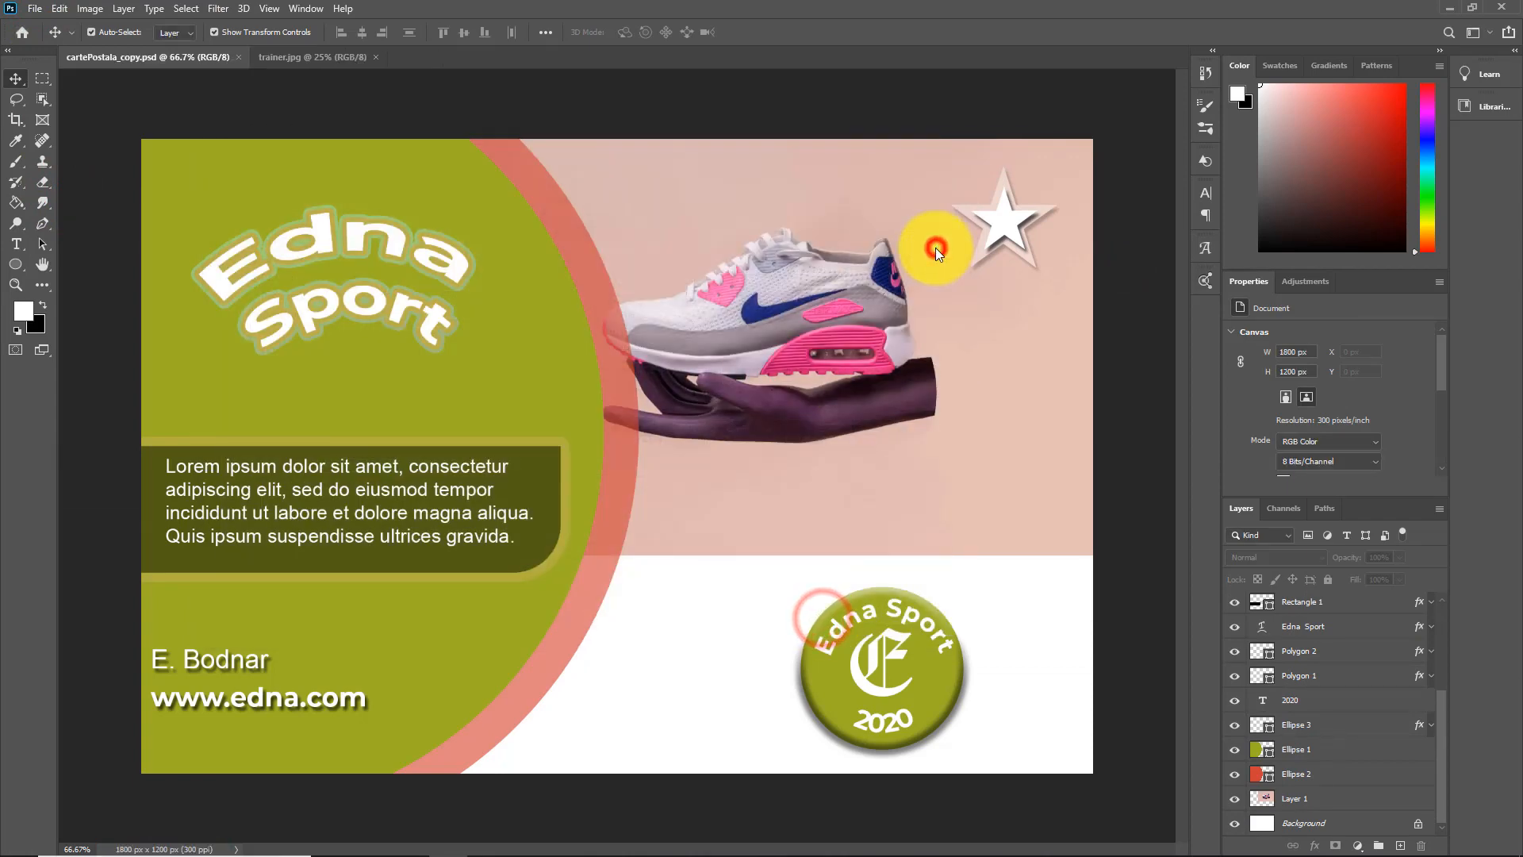
# Close trainer.jpg and the postcard document, and reopen cartePostala_copy.psd from the recent files
pyautogui.click(377, 55)
pyautogui.click(240, 54)
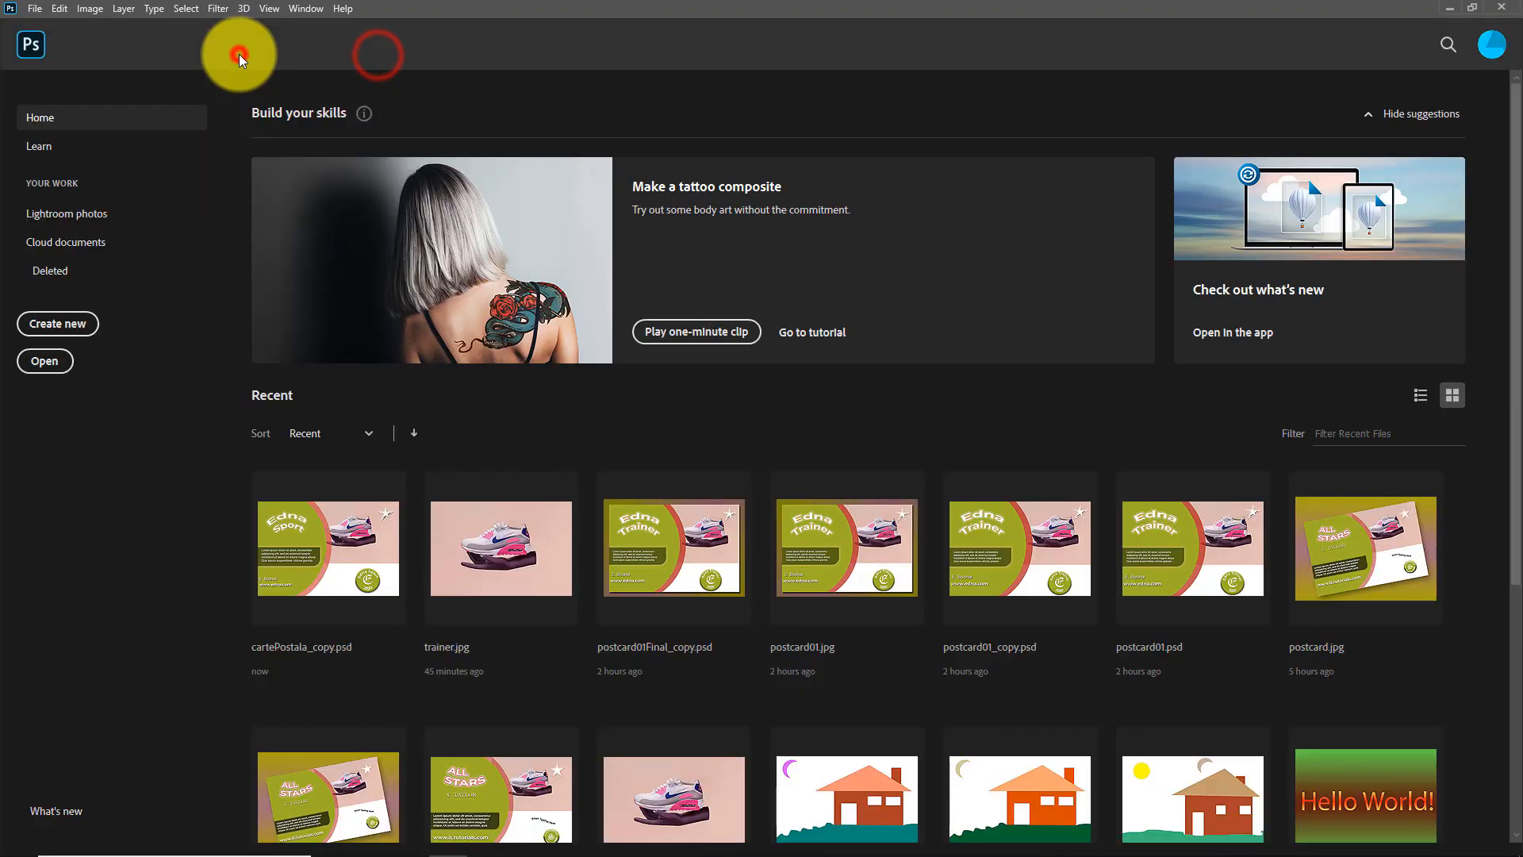
pyautogui.click(321, 547)
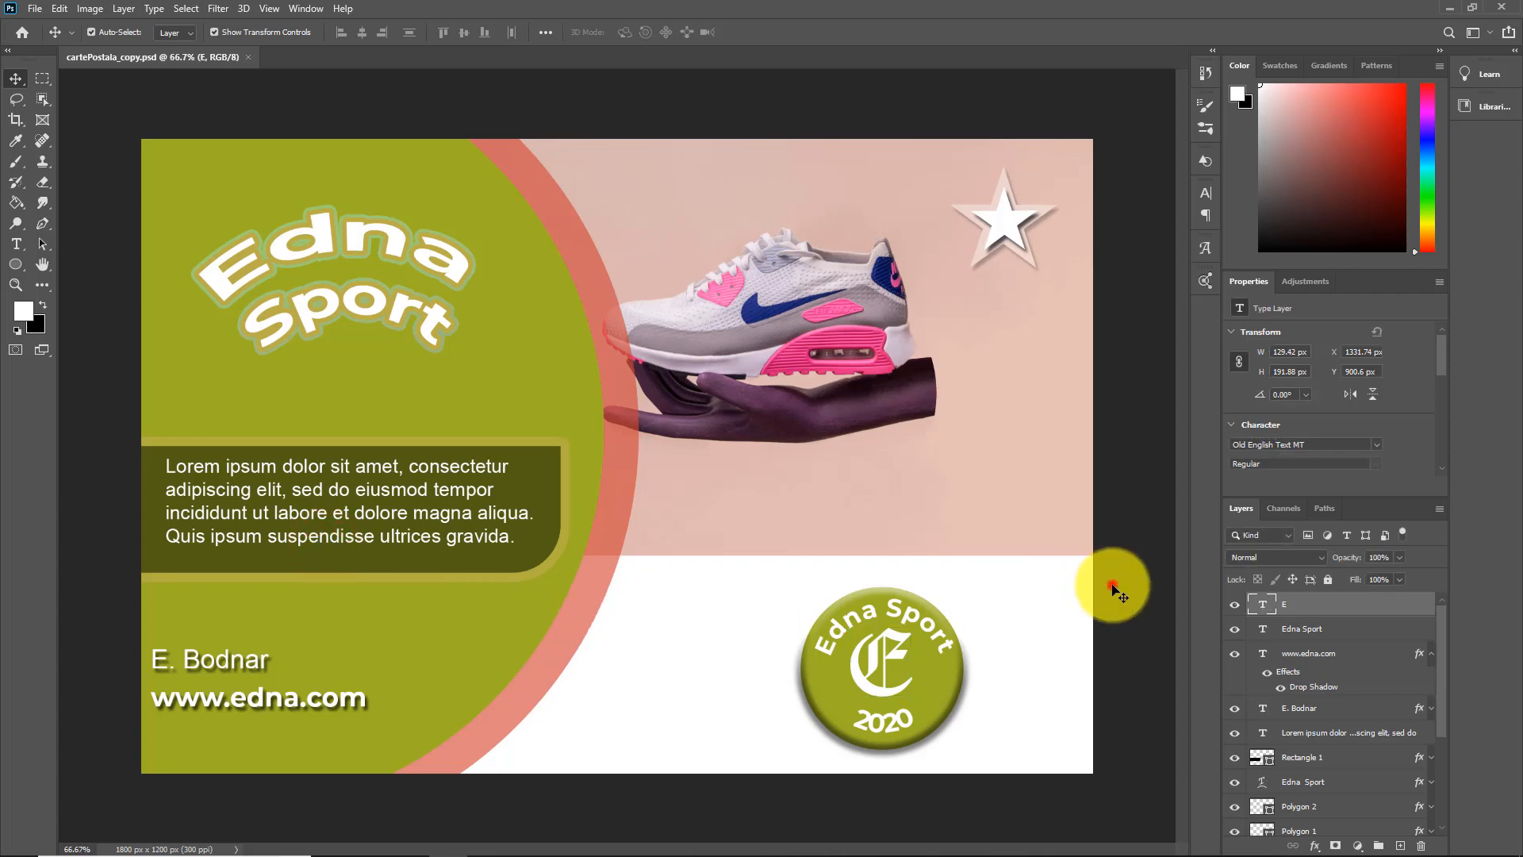
# Collapse the web address layer's effects and flatten the whole postcard into a single layer
pyautogui.click(1110, 585)
pyautogui.click(1430, 653)
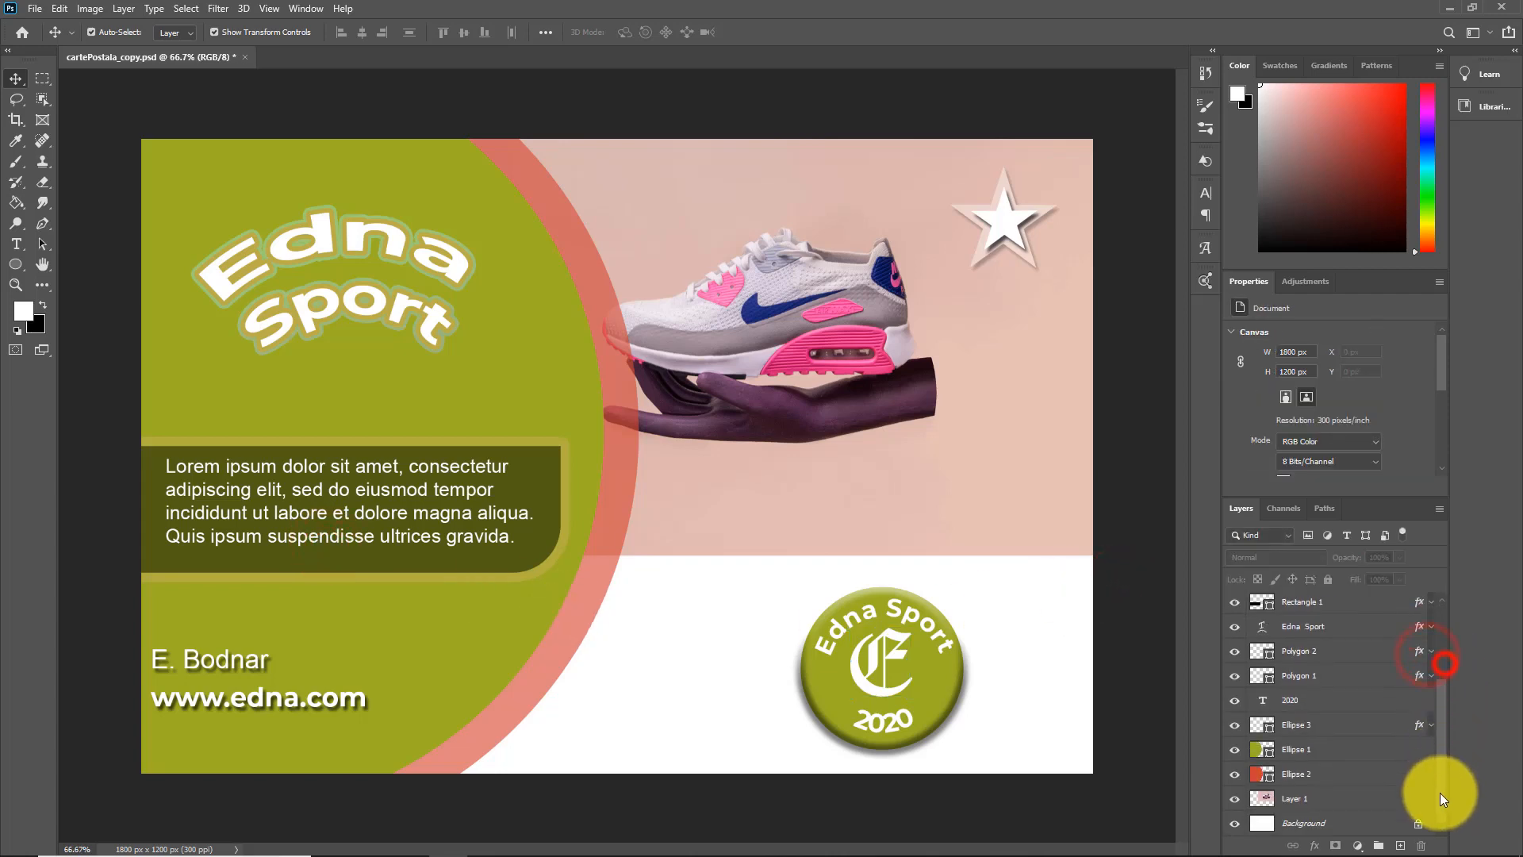
pyautogui.click(123, 8)
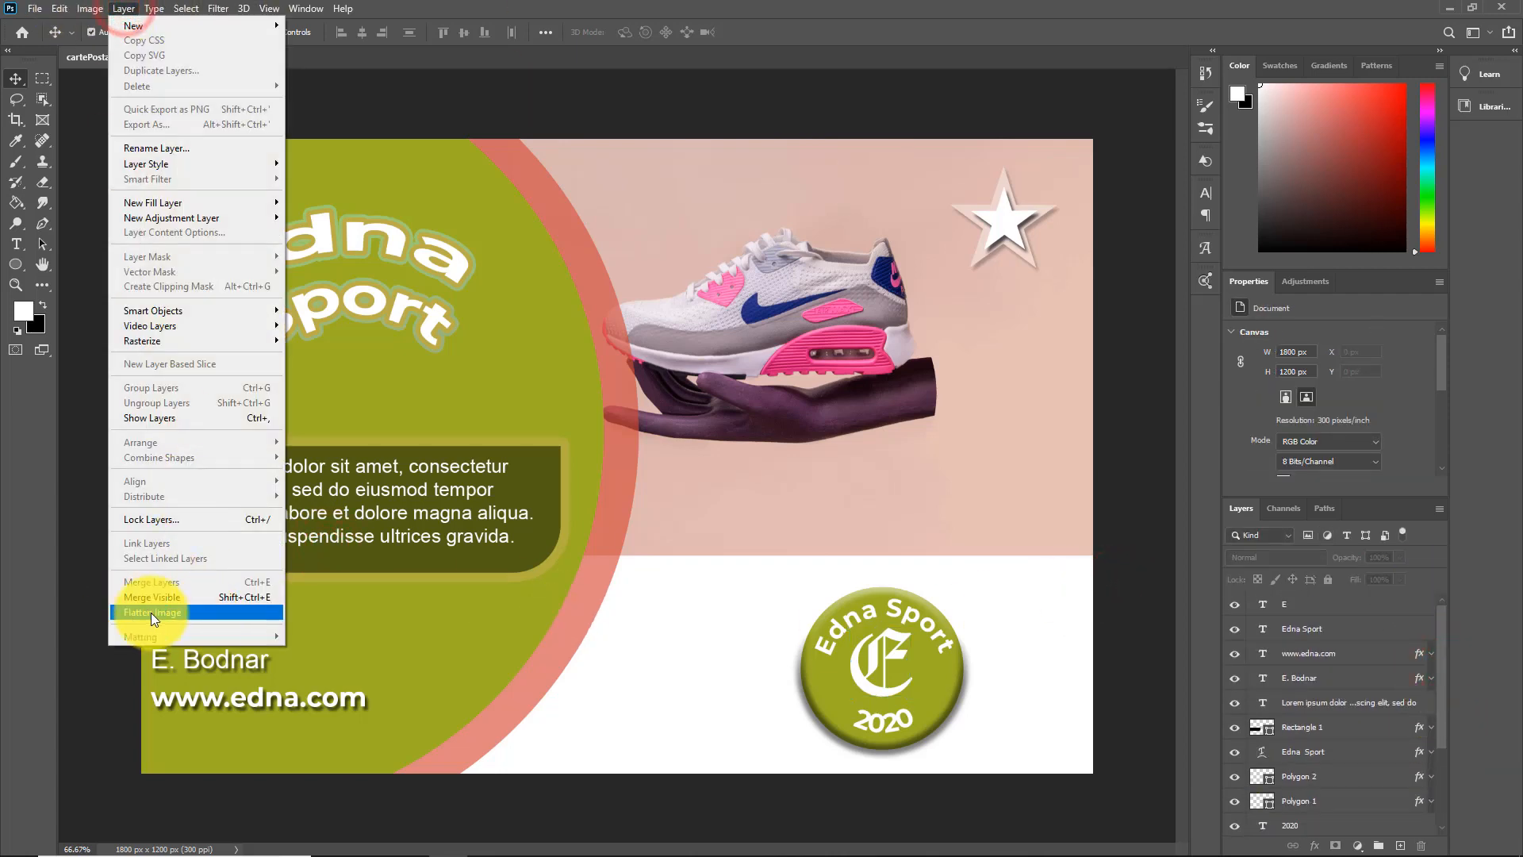
pyautogui.click(151, 612)
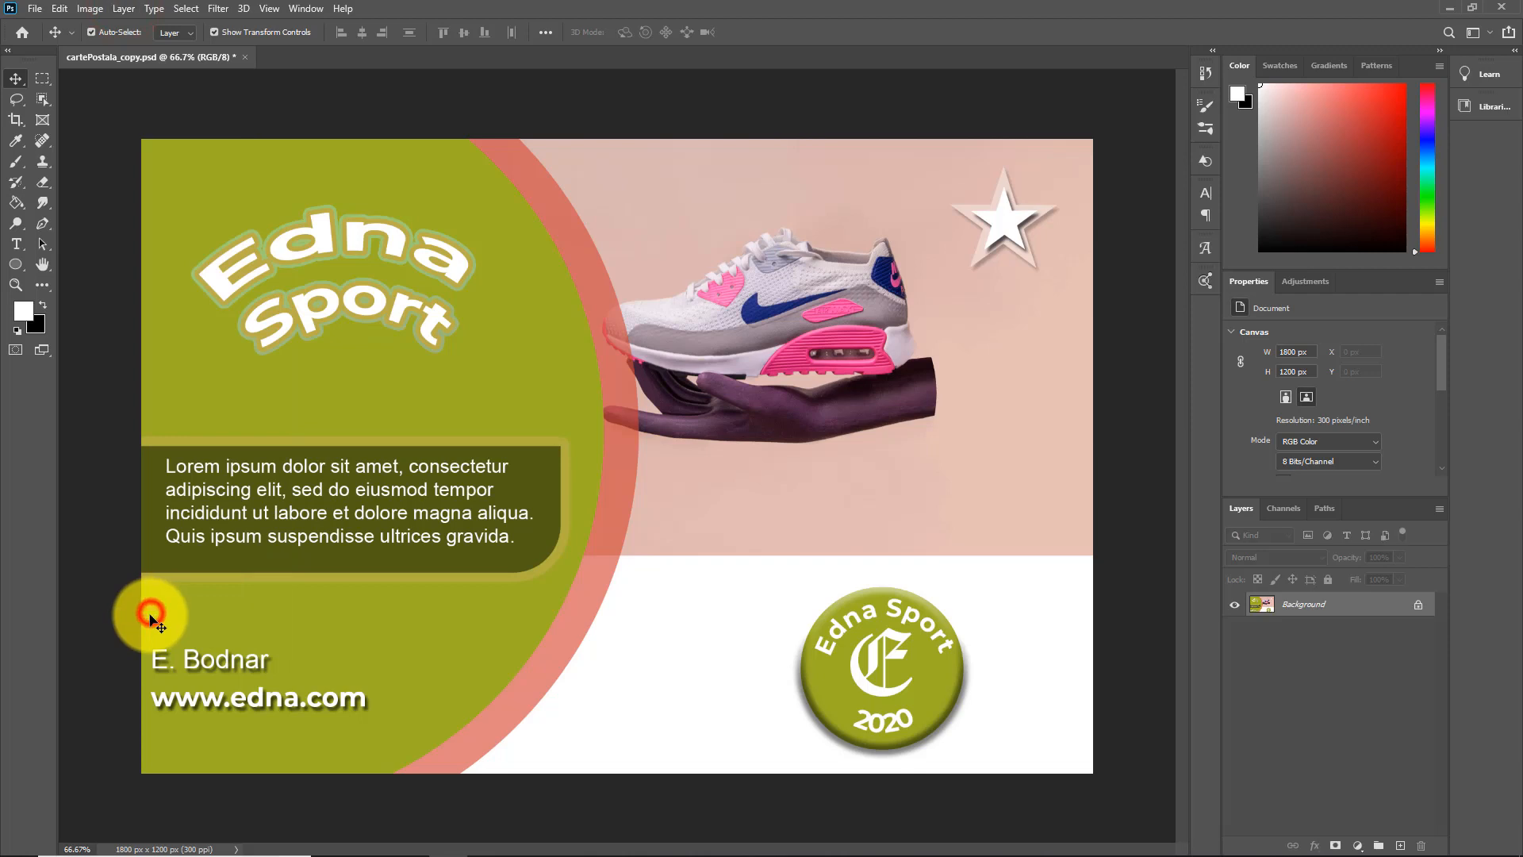
# Unlock the flattened background layer and rename it Carte Postala
pyautogui.click(1418, 608)
pyautogui.doubleClick(1304, 603)
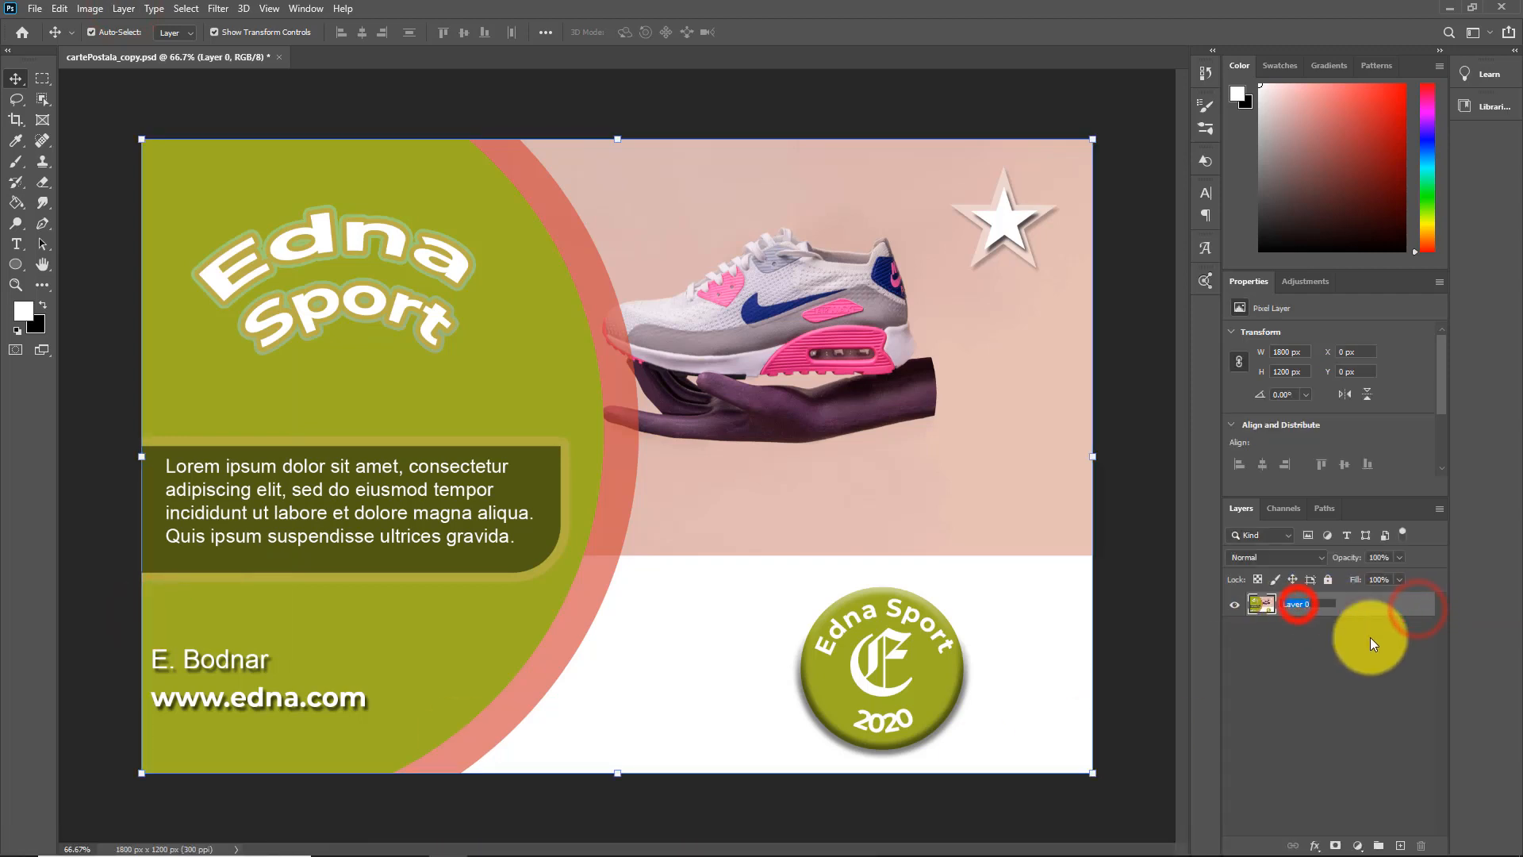
pyautogui.write('Carte Postala')
pyautogui.press('Return')
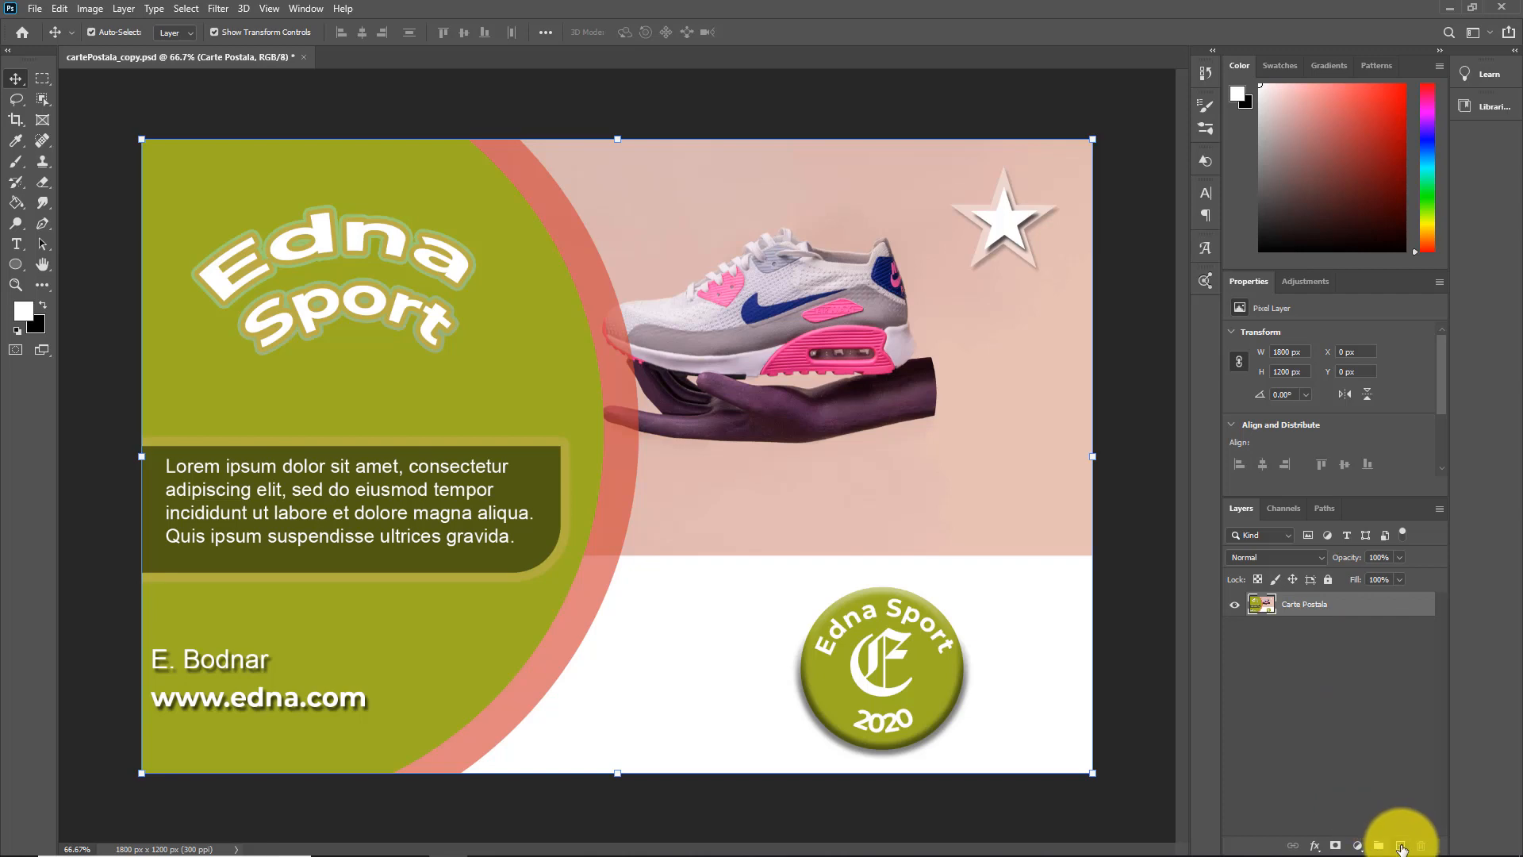
# Add a new layer named Fundal filled with black at 100% opacity and place it below the Carte Postala layer
pyautogui.click(1400, 845)
pyautogui.doubleClick(1287, 603)
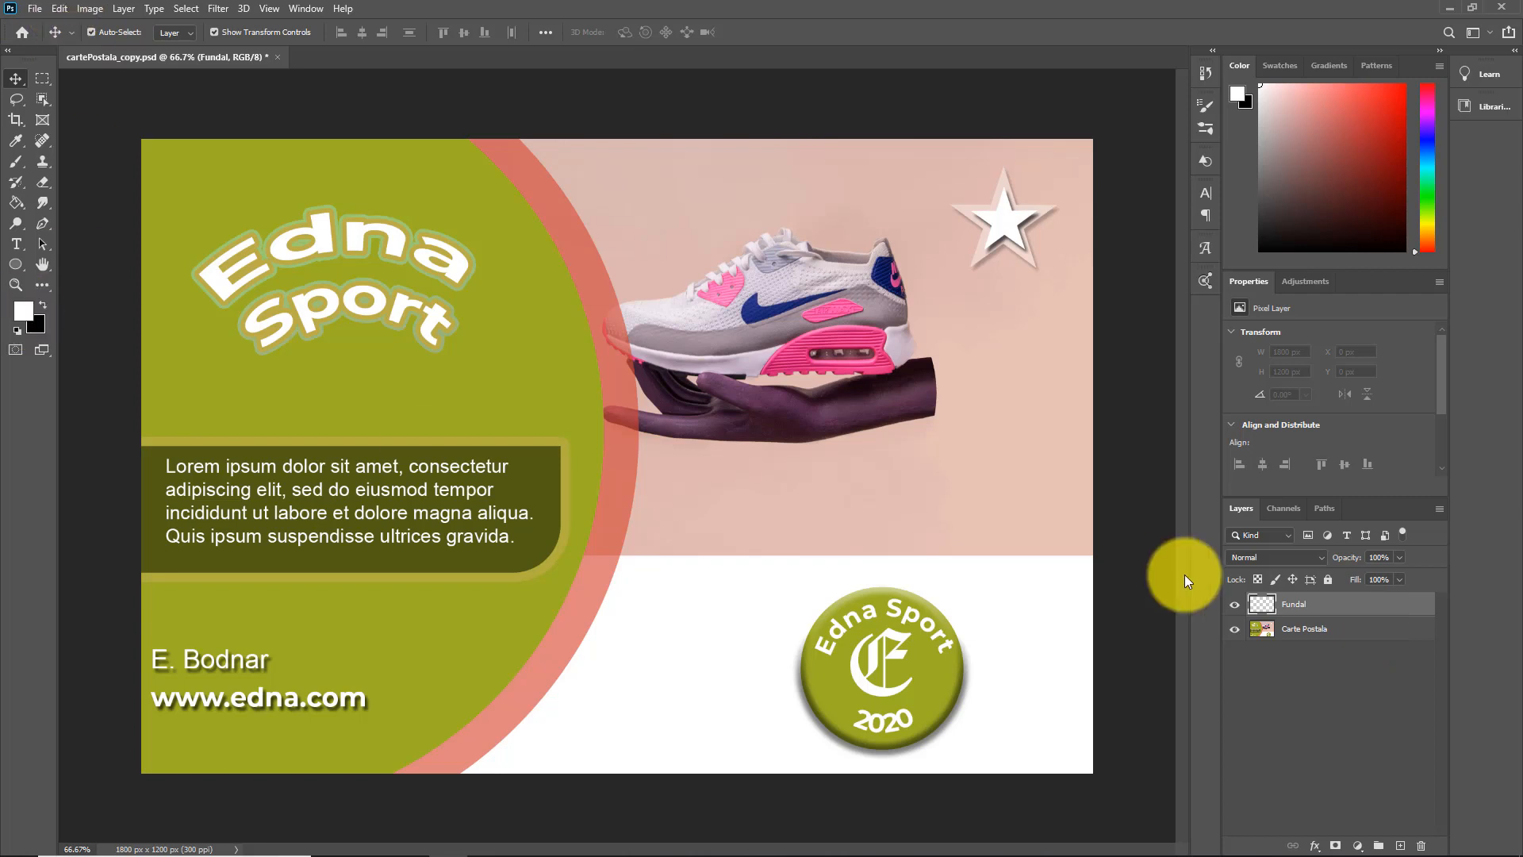
pyautogui.click(59, 10)
pyautogui.click(84, 255)
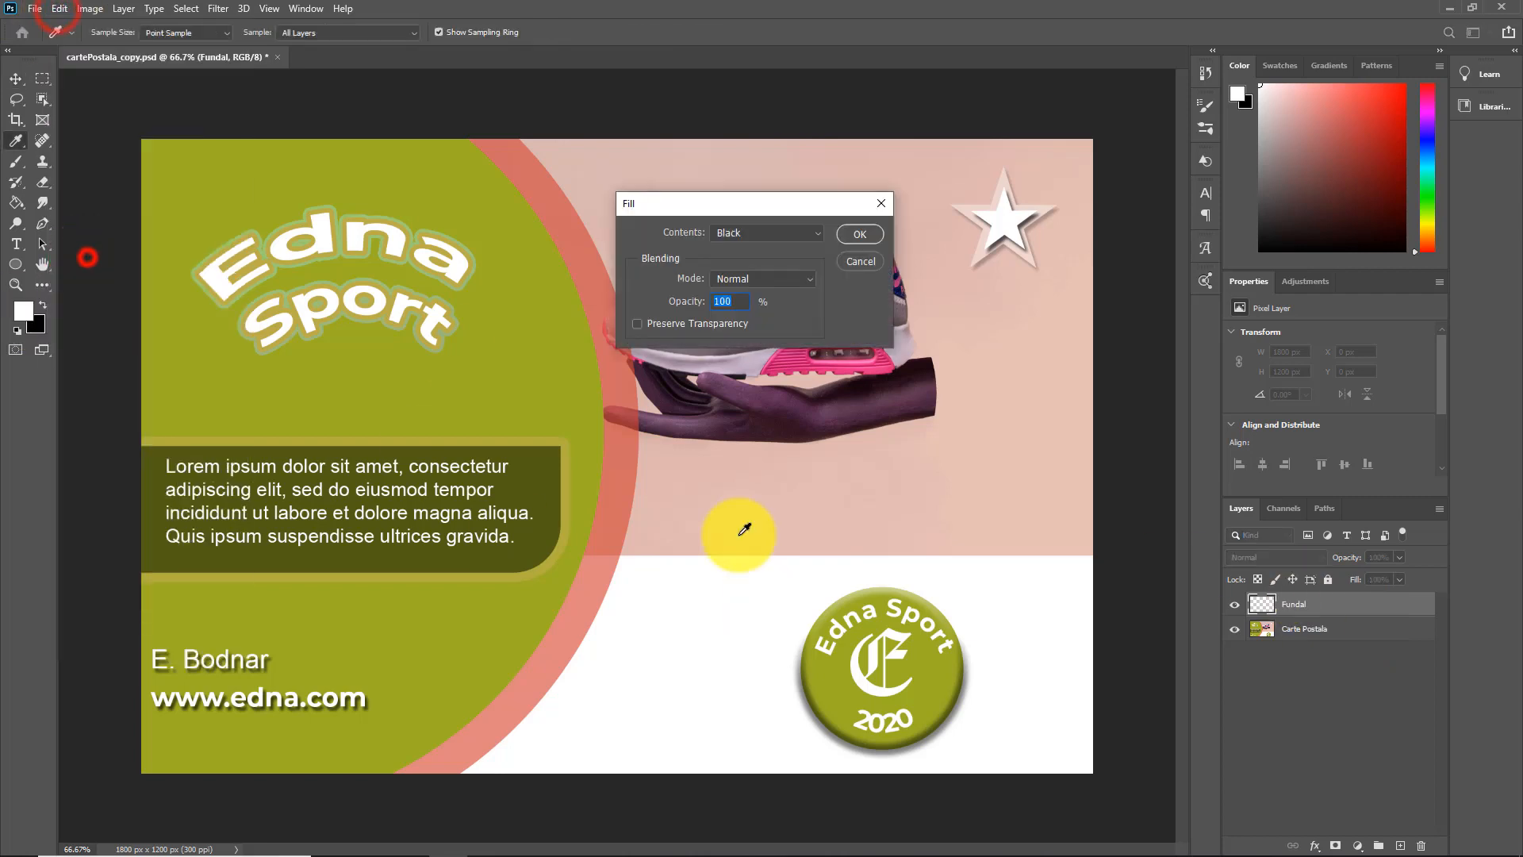
pyautogui.click(813, 232)
pyautogui.click(727, 354)
pyautogui.click(862, 235)
pyautogui.press('v')
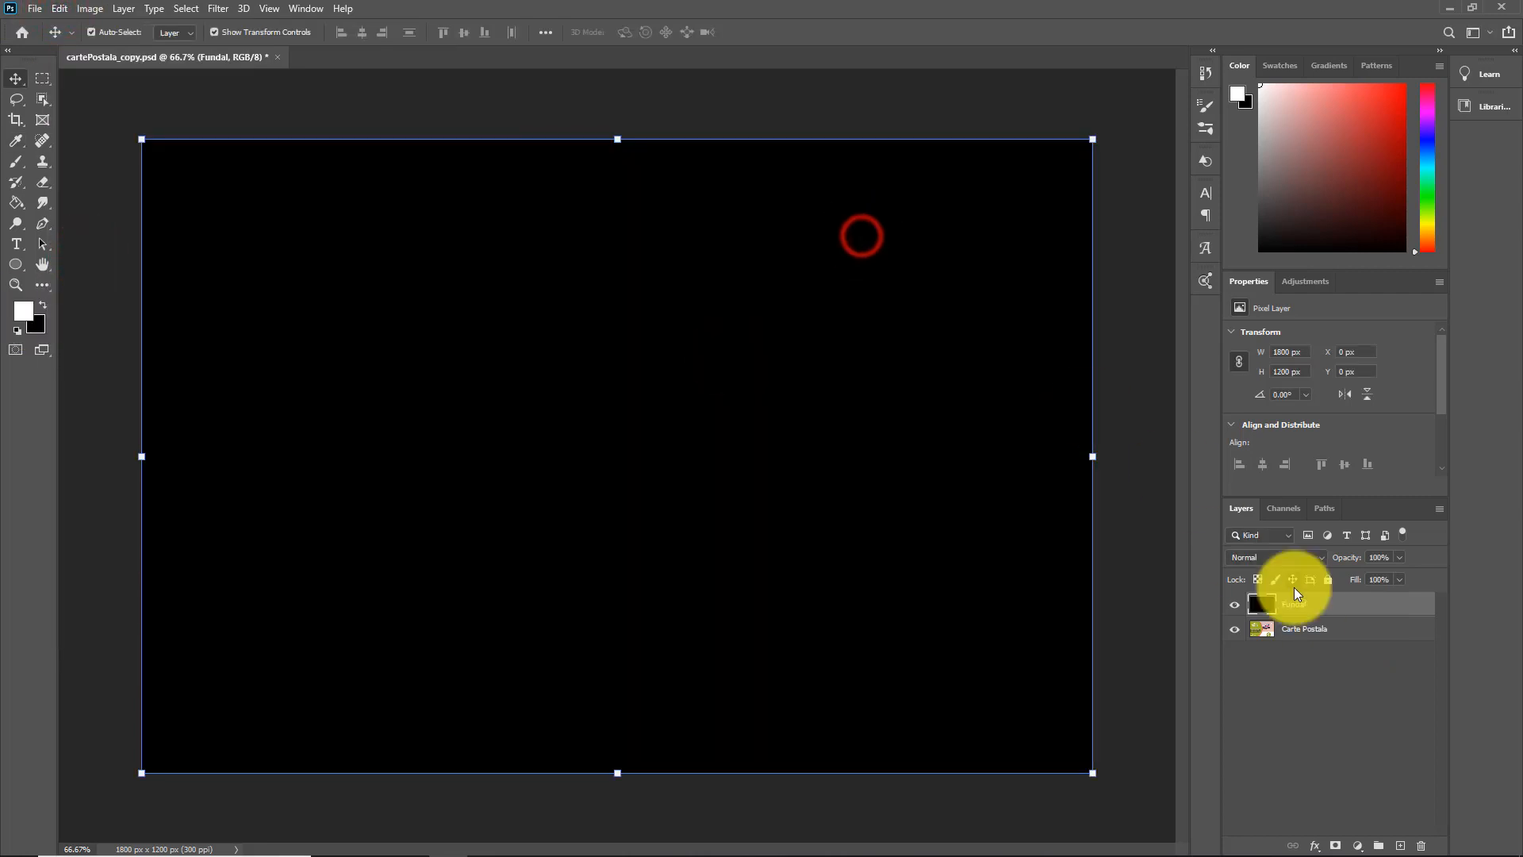
pyautogui.moveTo(1305, 628); pyautogui.dragTo(1315, 605)
pyautogui.click(1293, 629)
# Enlarge the canvas around the postcard to 6.5 by 4.5 inches, anchored at the centre
pyautogui.hotkey('ctrl', '-')
pyautogui.click(89, 9)
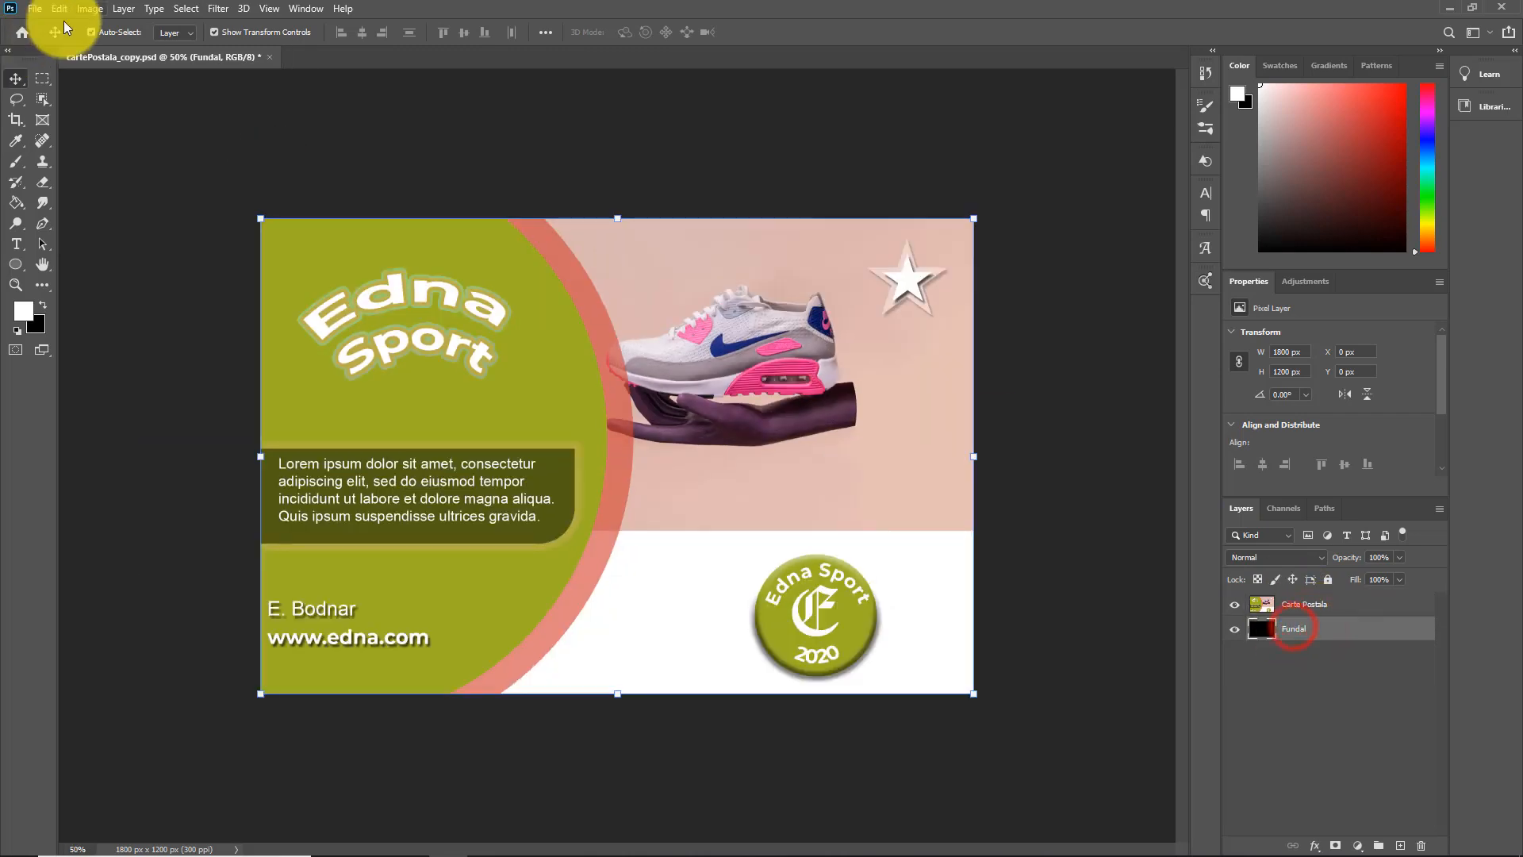
pyautogui.click(130, 141)
pyautogui.click(809, 281)
pyautogui.click(823, 321)
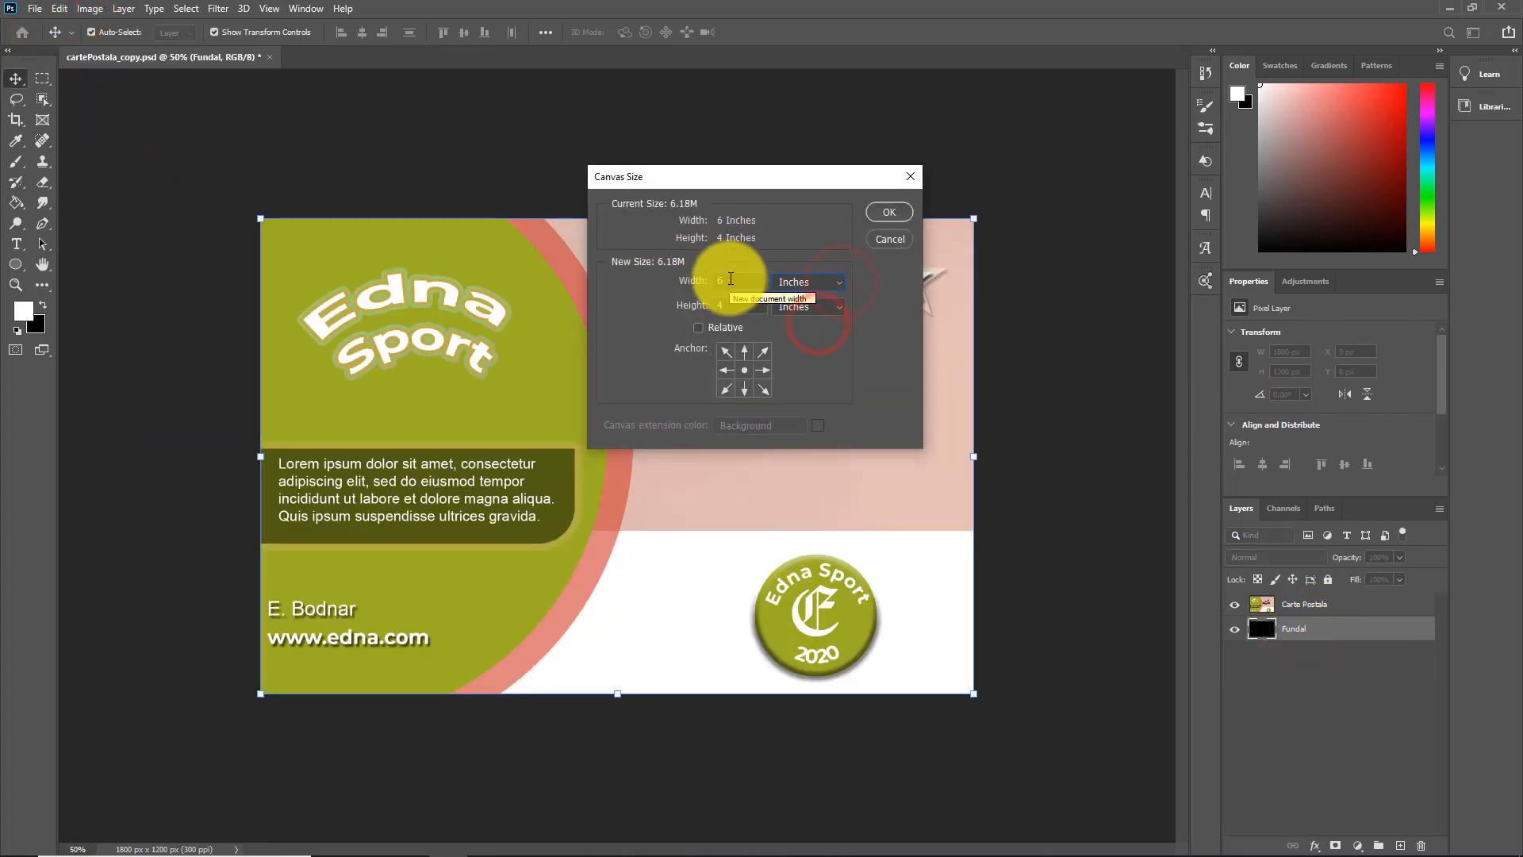
pyautogui.click(729, 281)
pyautogui.write('.5')
pyautogui.click(887, 211)
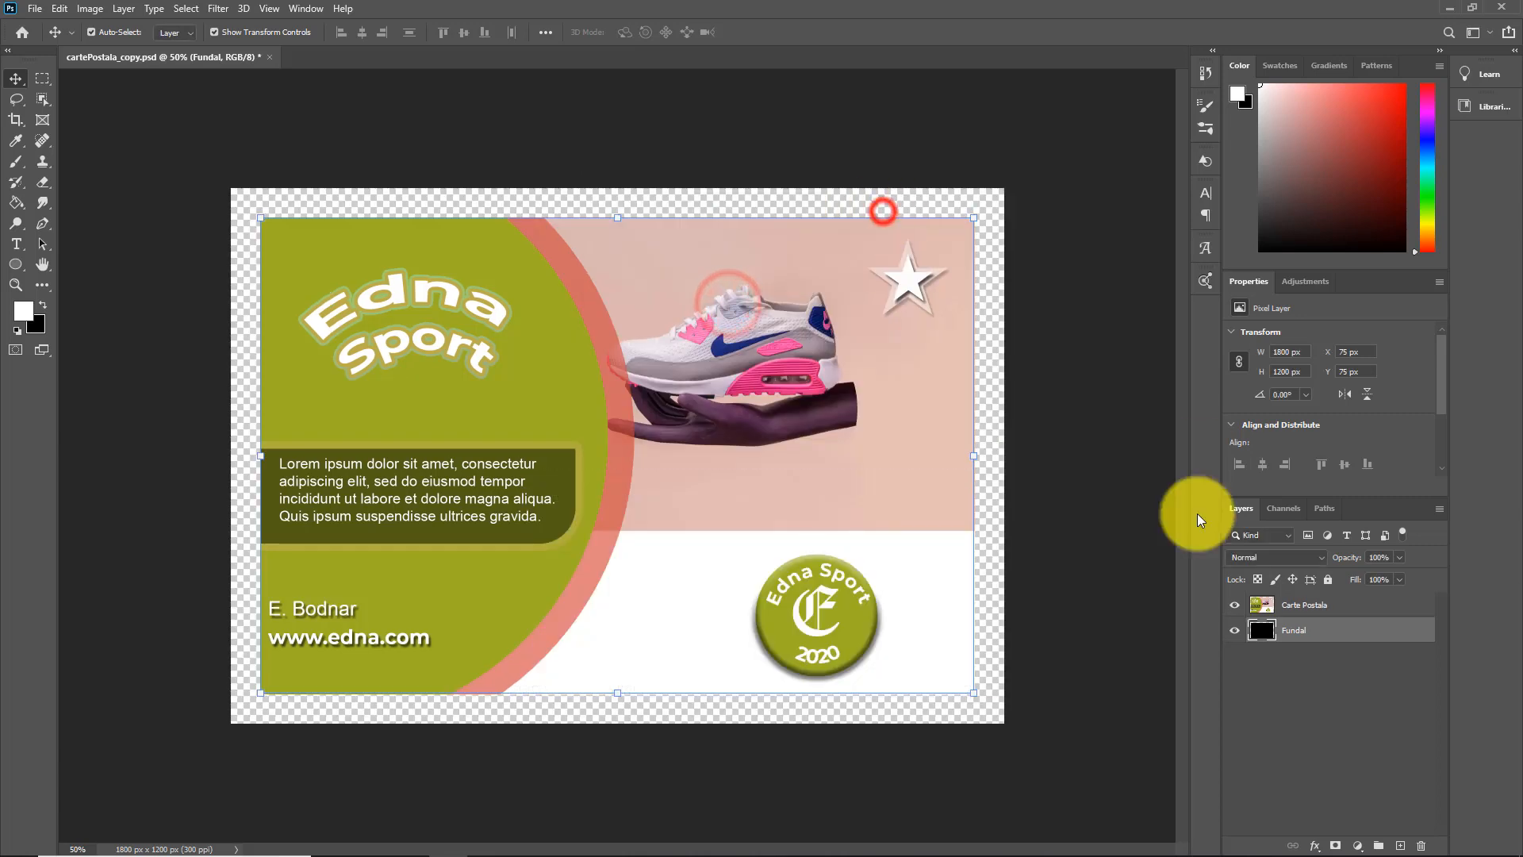
# Fill the Fundal layer with black across the enlarged canvas
pyautogui.click(60, 9)
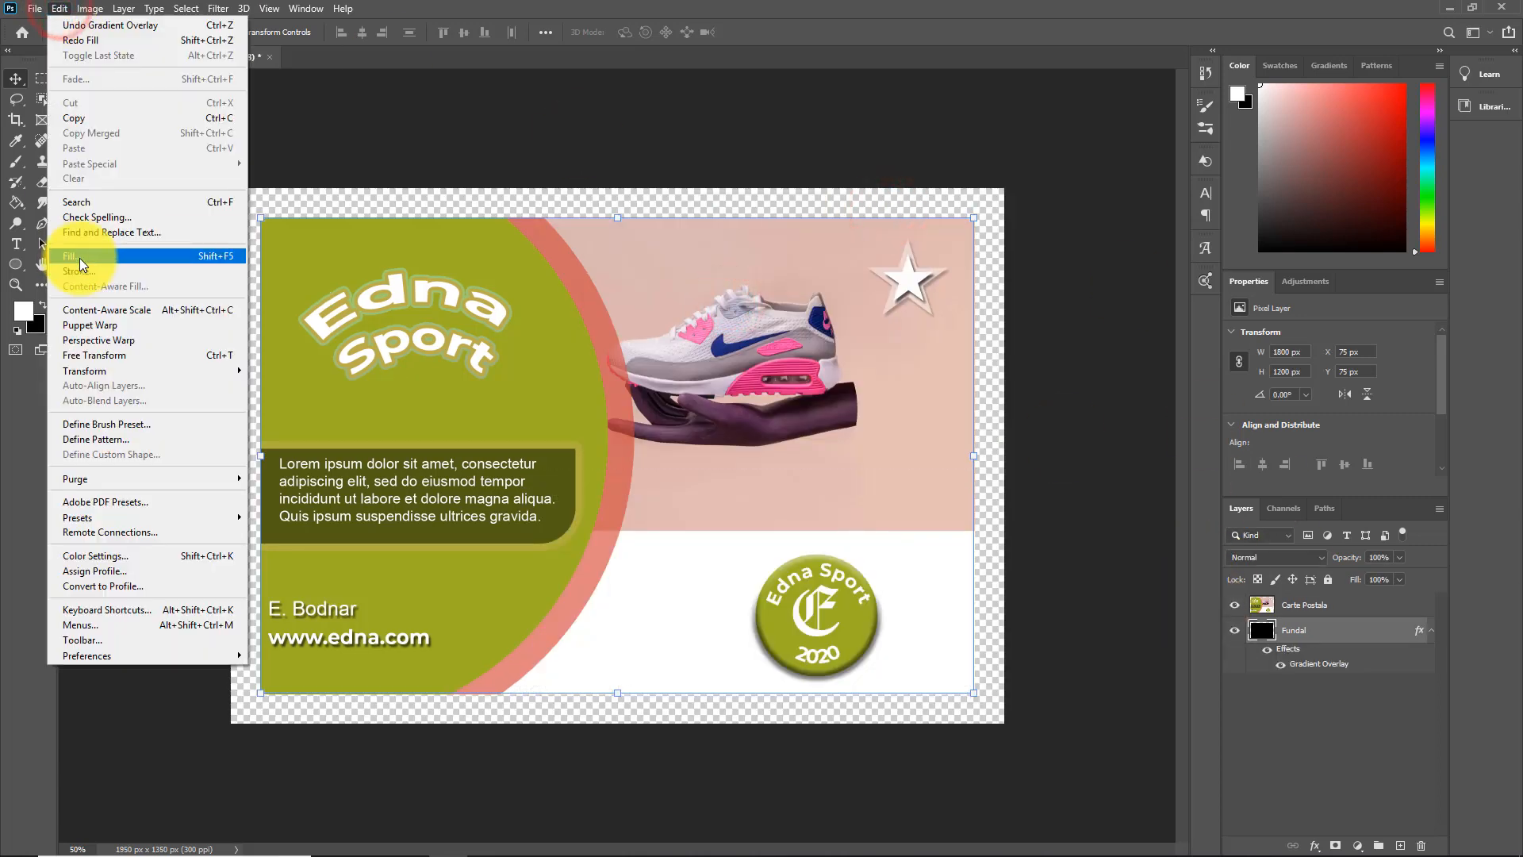
pyautogui.click(79, 256)
pyautogui.click(861, 234)
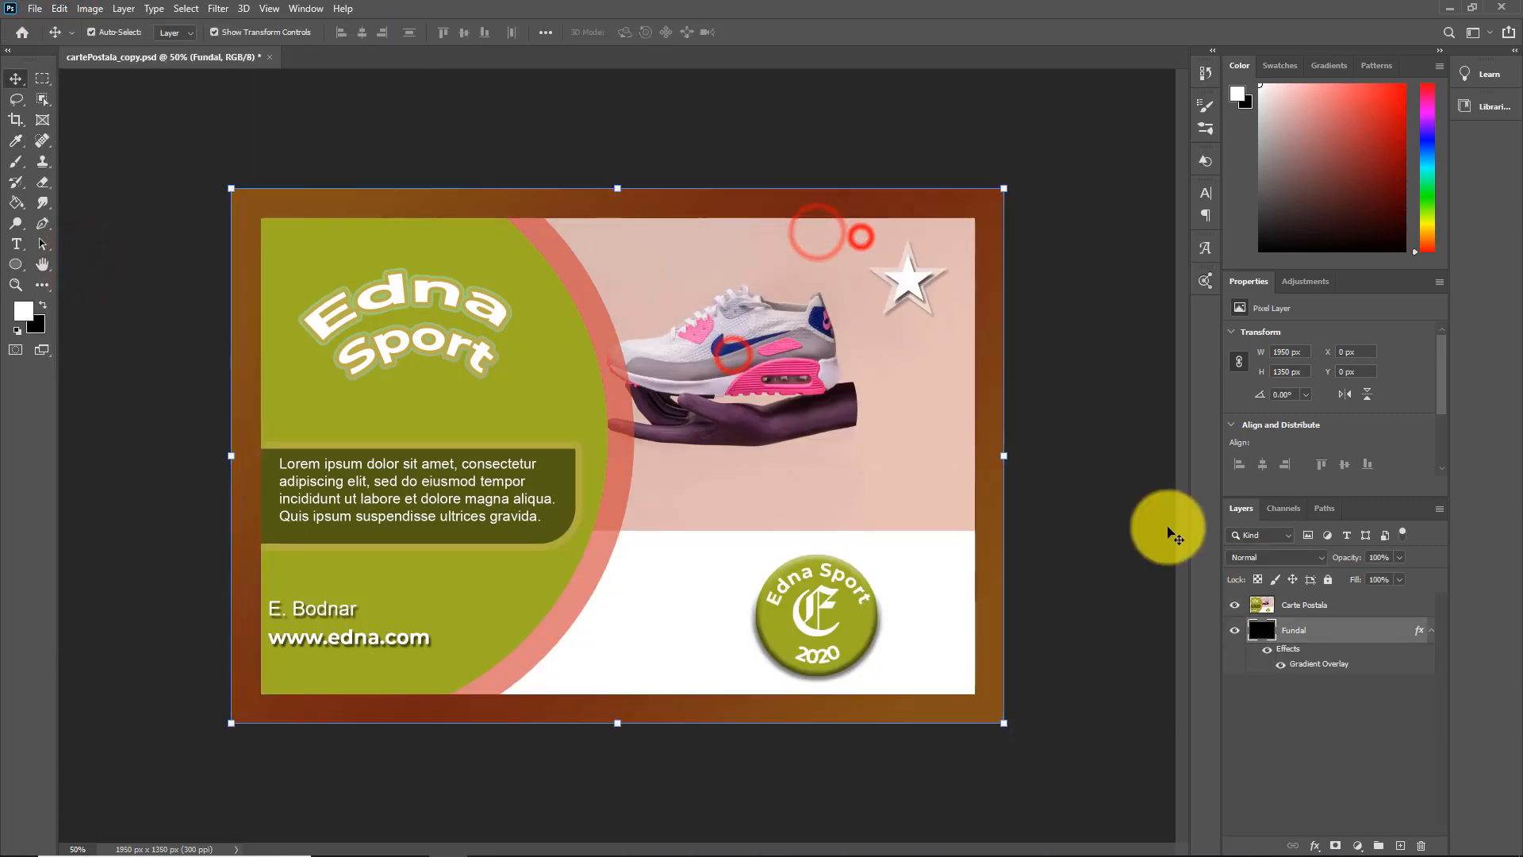
# Turn off the Gradient Overlay effect on the Fundal layer
pyautogui.click(1313, 845)
pyautogui.click(1339, 796)
pyautogui.click(799, 552)
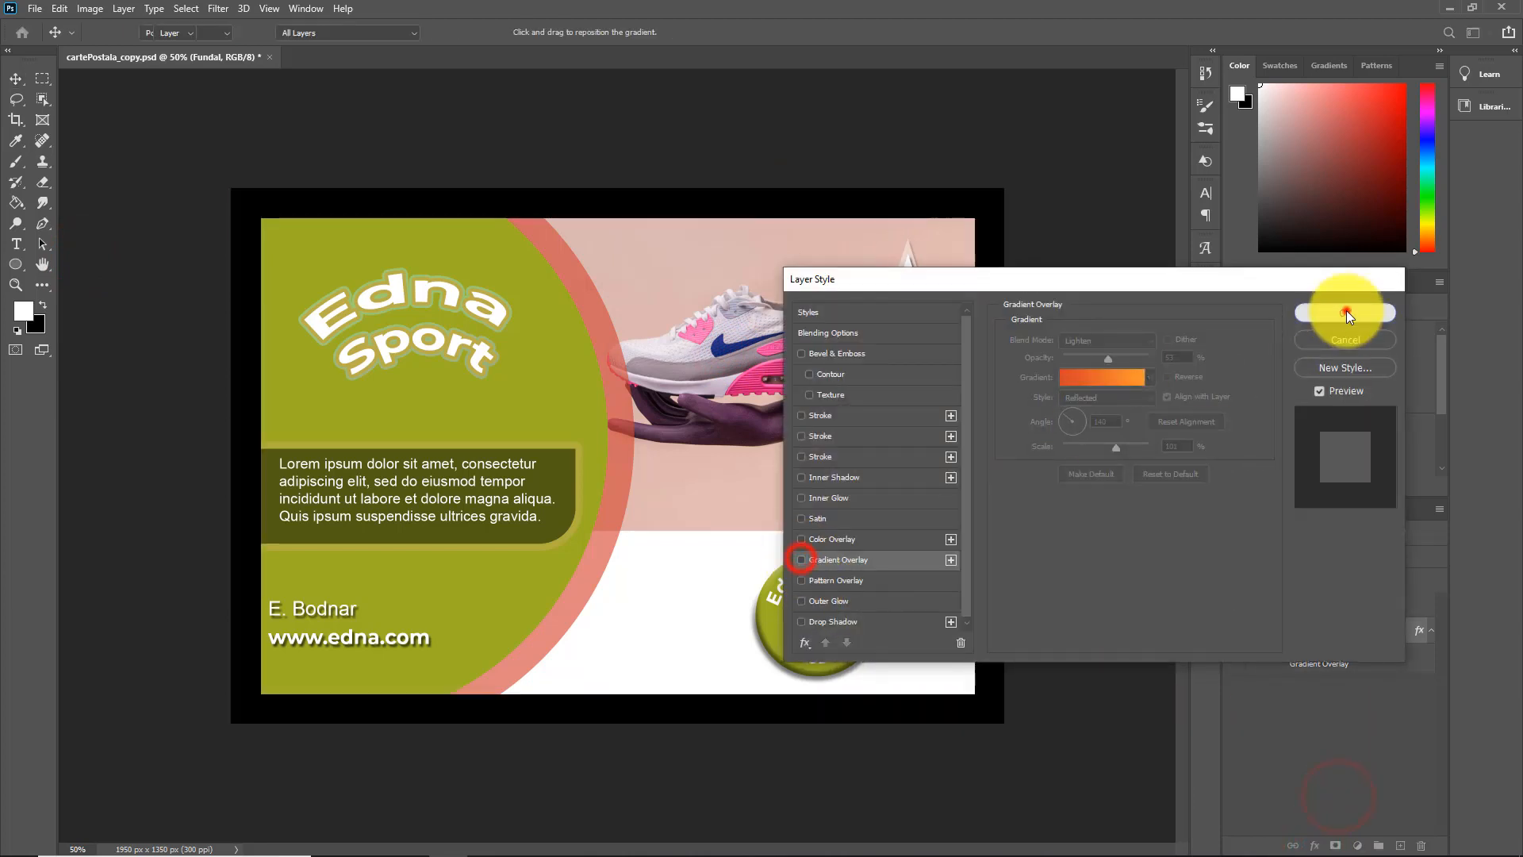
pyautogui.click(1348, 308)
# Turn the Gradient Overlay back on for the Fundal layer and try several orange preset gradients
pyautogui.click(1313, 846)
pyautogui.click(1339, 797)
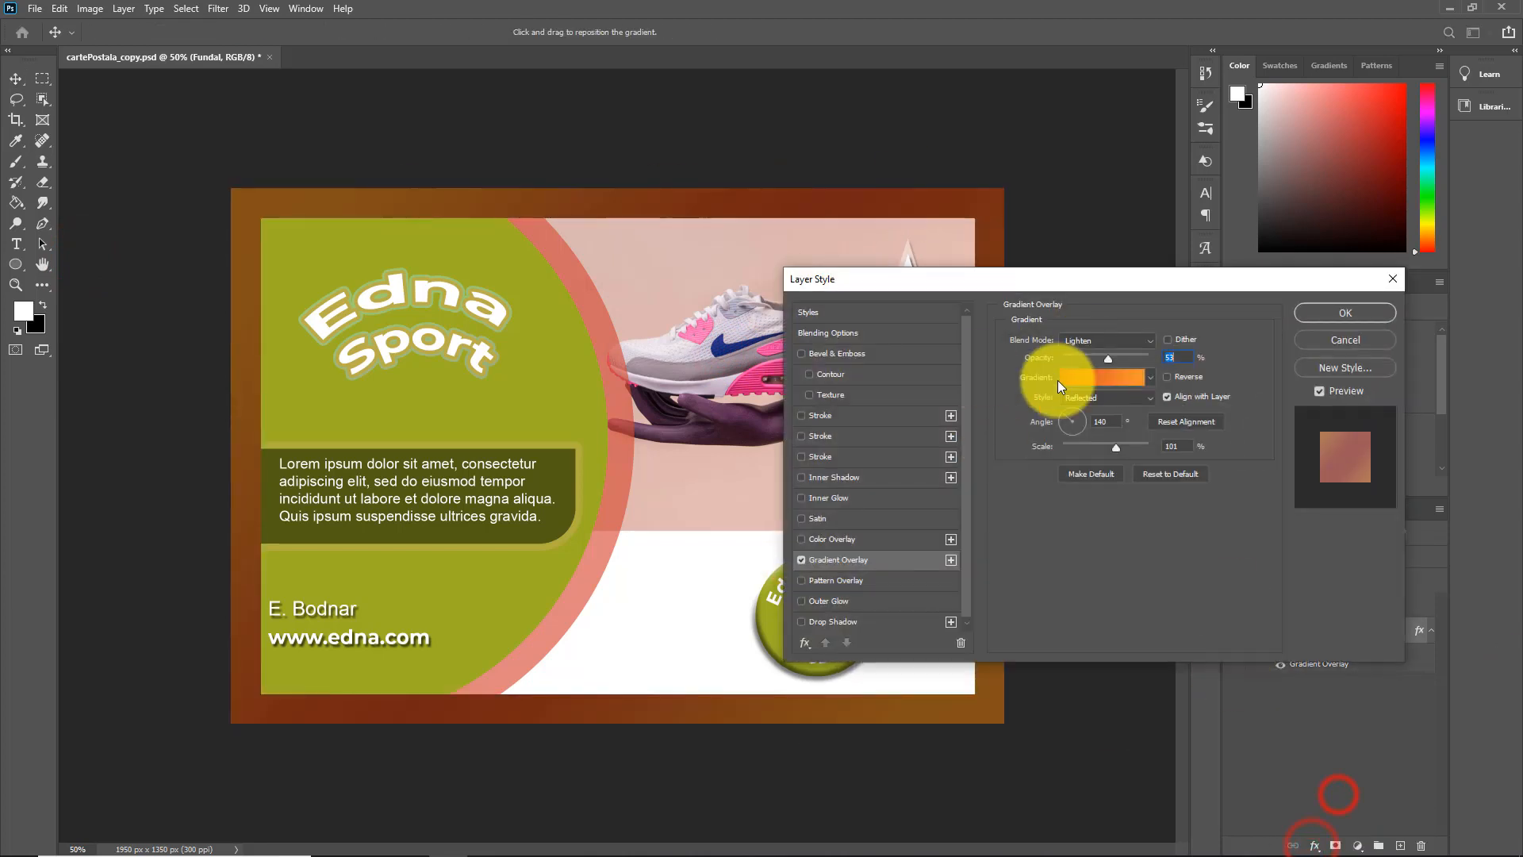
pyautogui.click(1150, 378)
pyautogui.click(1089, 449)
pyautogui.click(1119, 451)
pyautogui.click(1148, 447)
pyautogui.click(1136, 479)
# Try several preset gradients from the Reds group for the Fundal layer's overlay
pyautogui.click(1018, 423)
pyautogui.click(1020, 404)
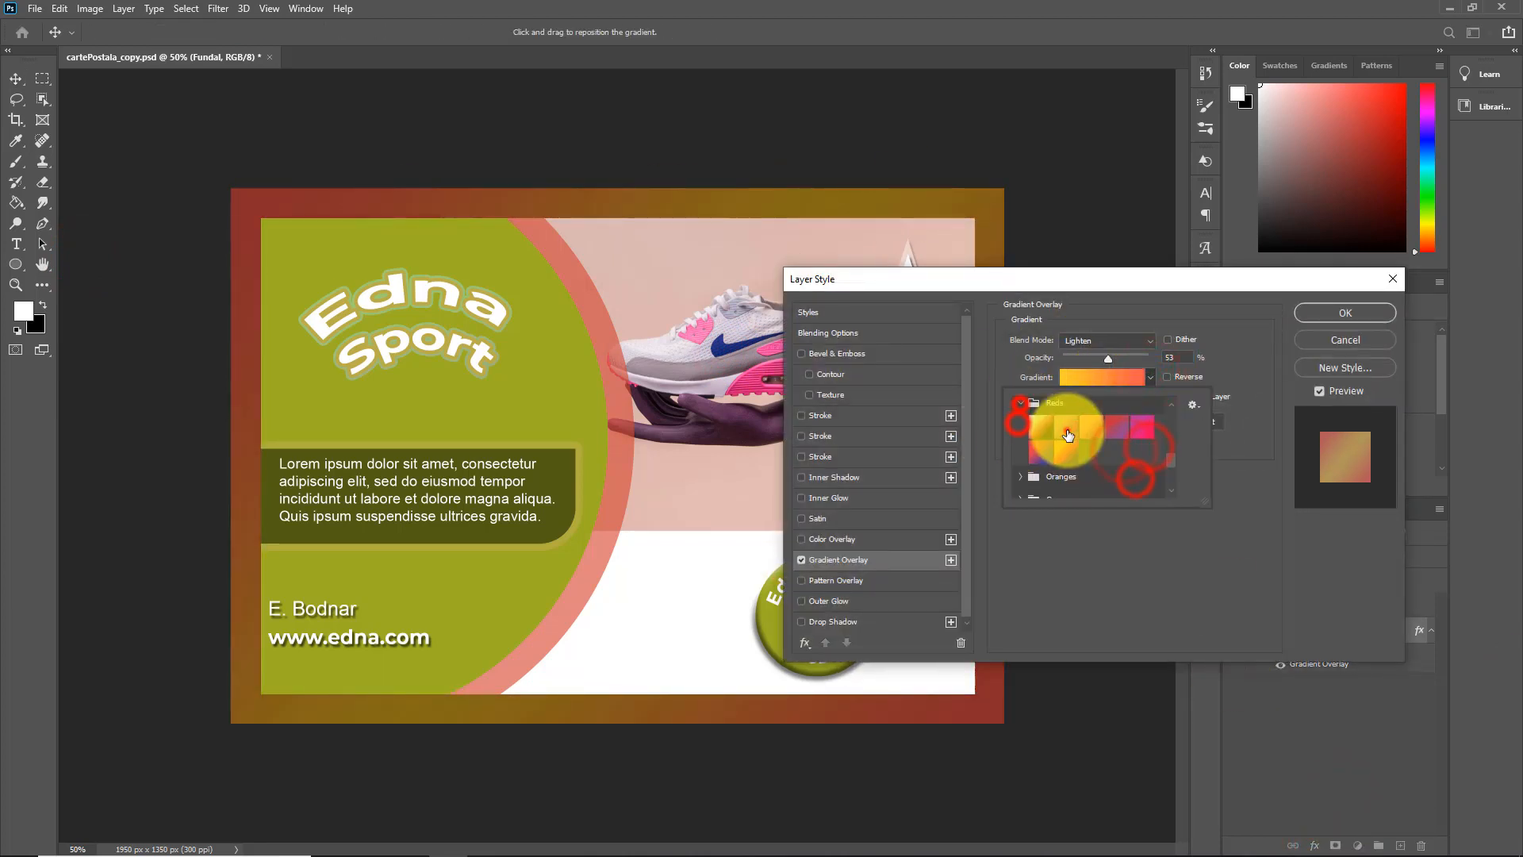
pyautogui.click(1067, 433)
pyautogui.click(1039, 423)
pyautogui.click(1142, 425)
pyautogui.click(1064, 455)
pyautogui.click(1032, 450)
# Try several preset gradients from the Grays group for the Fundal layer's overlay
pyautogui.click(1019, 402)
pyautogui.click(1020, 469)
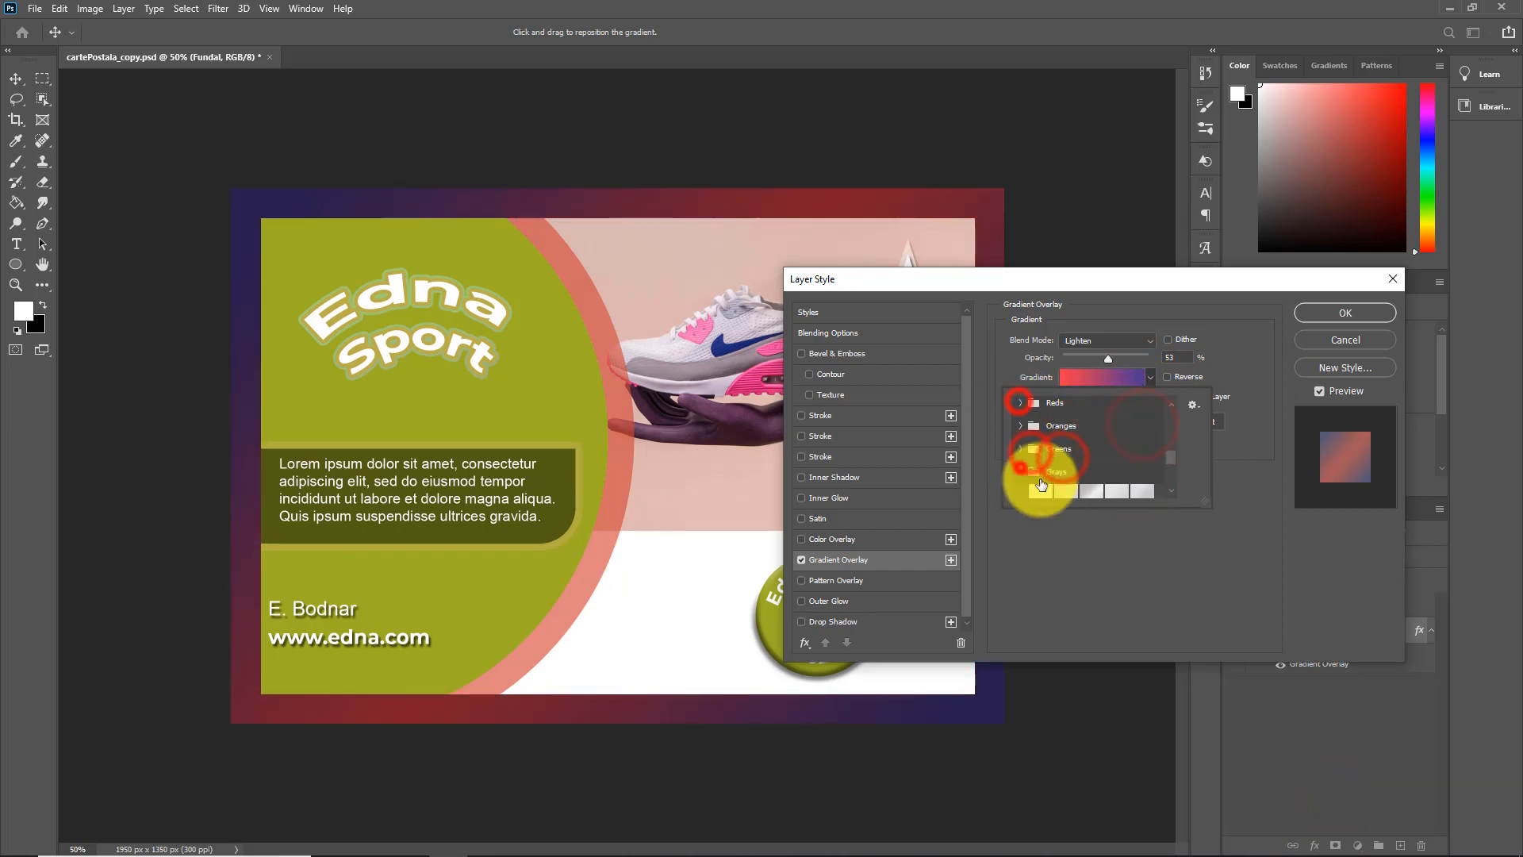
pyautogui.click(1041, 485)
pyautogui.moveTo(1170, 454); pyautogui.dragTo(1170, 460)
pyautogui.click(1059, 455)
pyautogui.click(1082, 455)
# Try several preset gradients from the Cloud group for the Fundal layer's overlay
pyautogui.click(1017, 406)
pyautogui.click(1020, 430)
pyautogui.click(1042, 451)
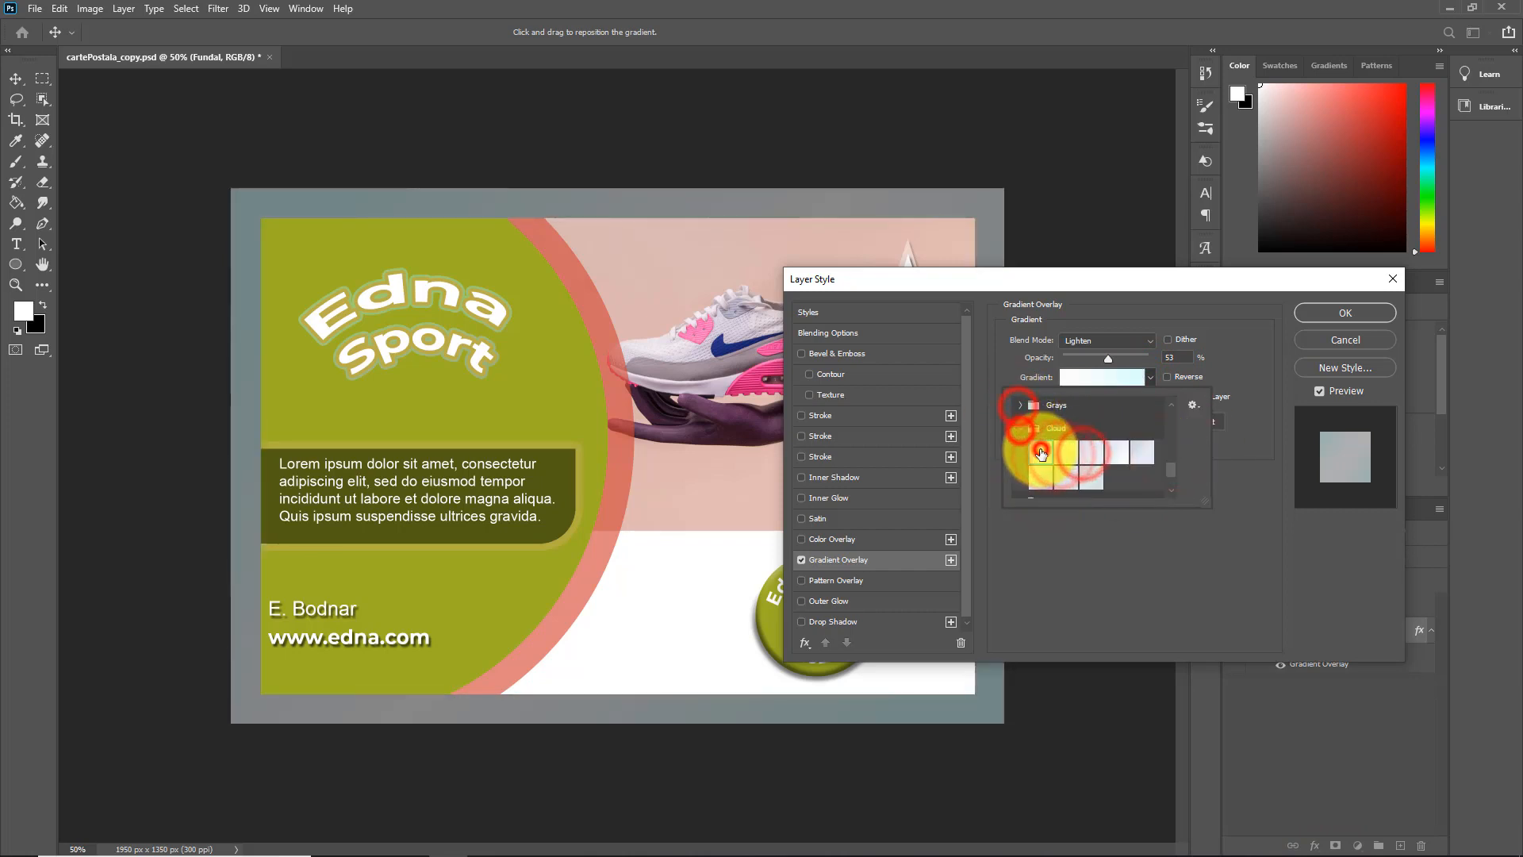
pyautogui.click(1065, 479)
pyautogui.click(1091, 475)
pyautogui.click(1023, 428)
# Browse the remaining preset groups and try gradients from the Purples group for the Fundal layer's overlay
pyautogui.click(1169, 487)
pyautogui.click(1021, 468)
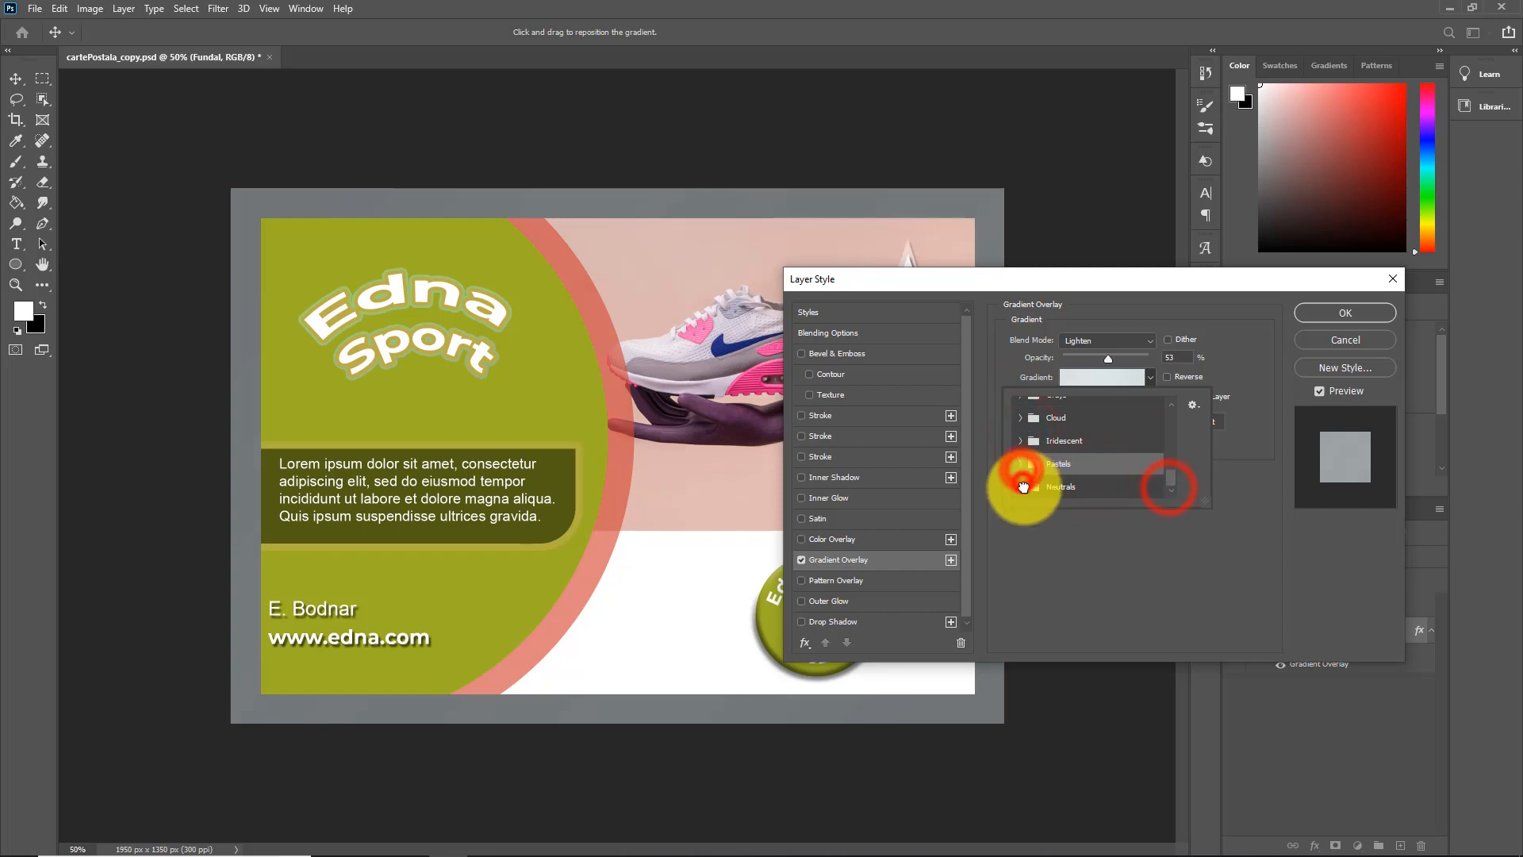
pyautogui.click(1023, 487)
pyautogui.click(1119, 492)
pyautogui.click(1021, 434)
pyautogui.click(1130, 485)
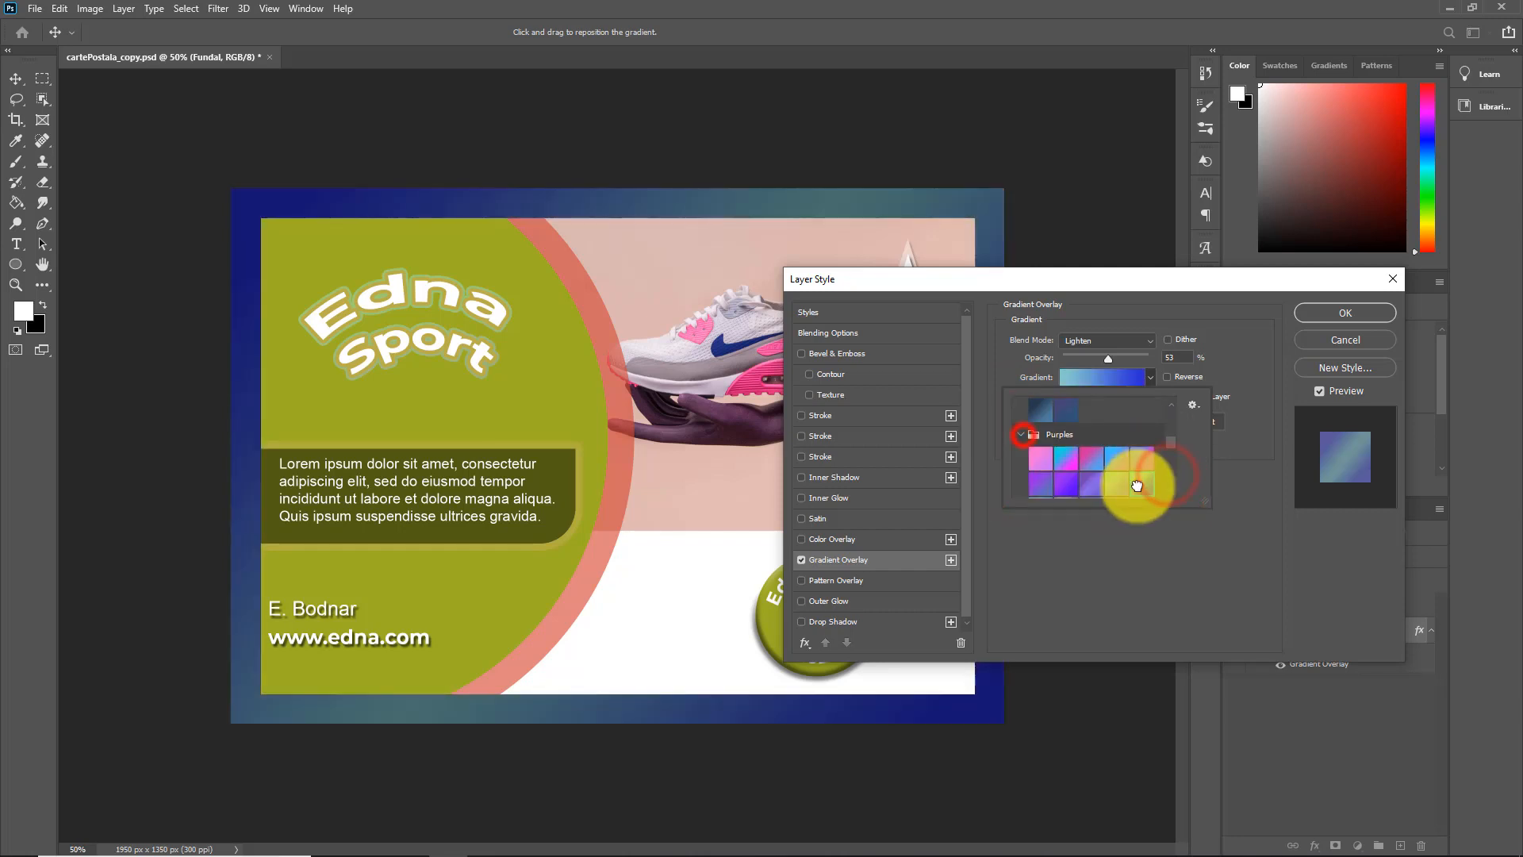
pyautogui.click(1064, 452)
pyautogui.click(1037, 466)
pyautogui.click(1017, 432)
# Apply a pink preset gradient from the Pinks group to the Fundal layer's overlay
pyautogui.click(1017, 454)
pyautogui.click(1064, 478)
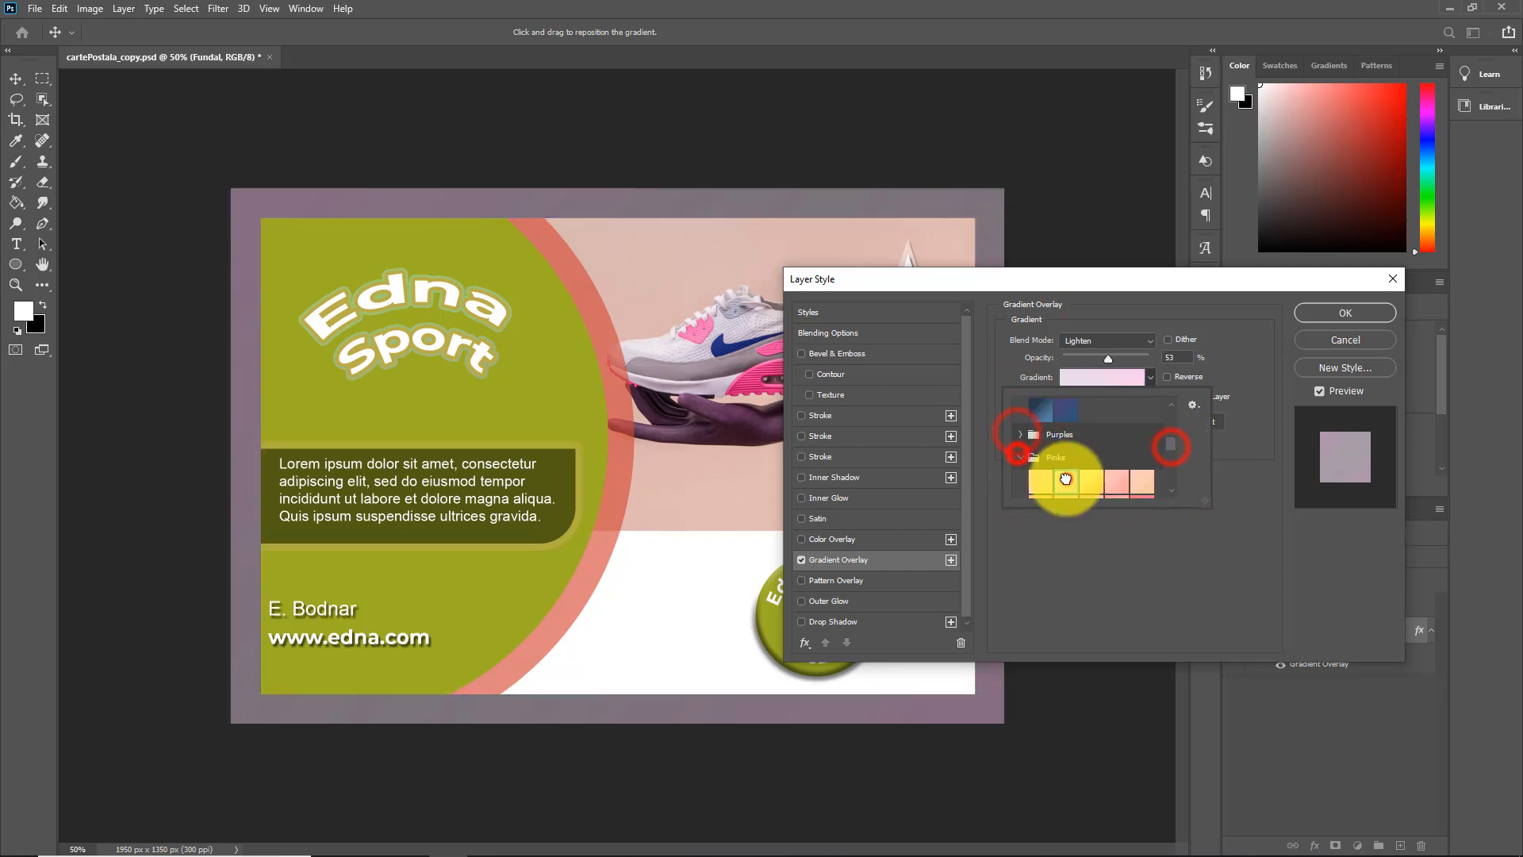
pyautogui.click(1175, 489)
pyautogui.click(1141, 487)
pyautogui.click(1150, 540)
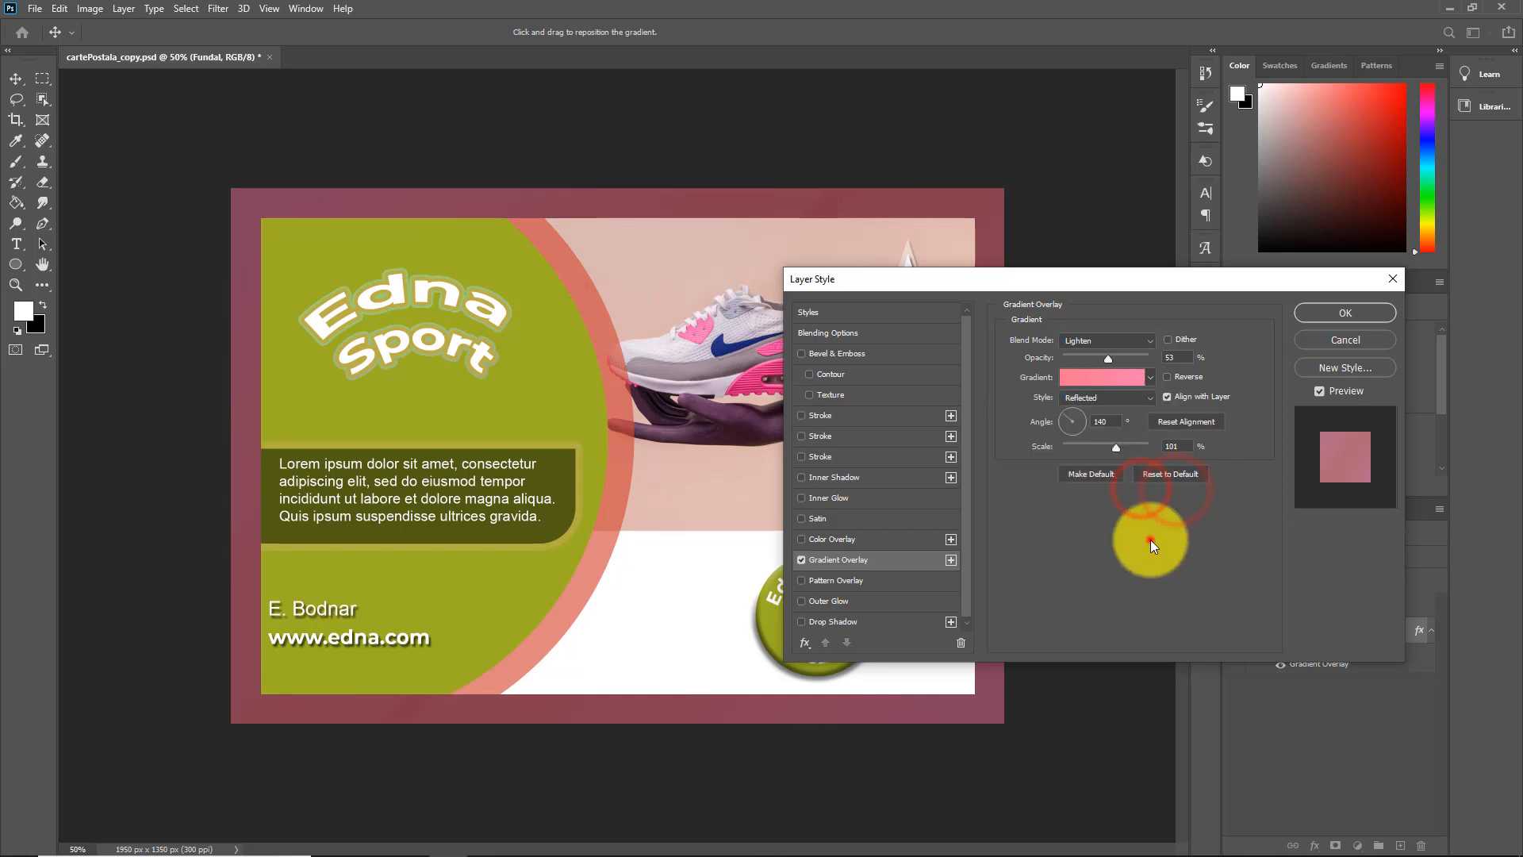
# Edit the overlay gradient, giving its left color stop a lighter pink and its right stop a deeper pink-red
pyautogui.click(1075, 385)
pyautogui.doubleClick(1078, 581)
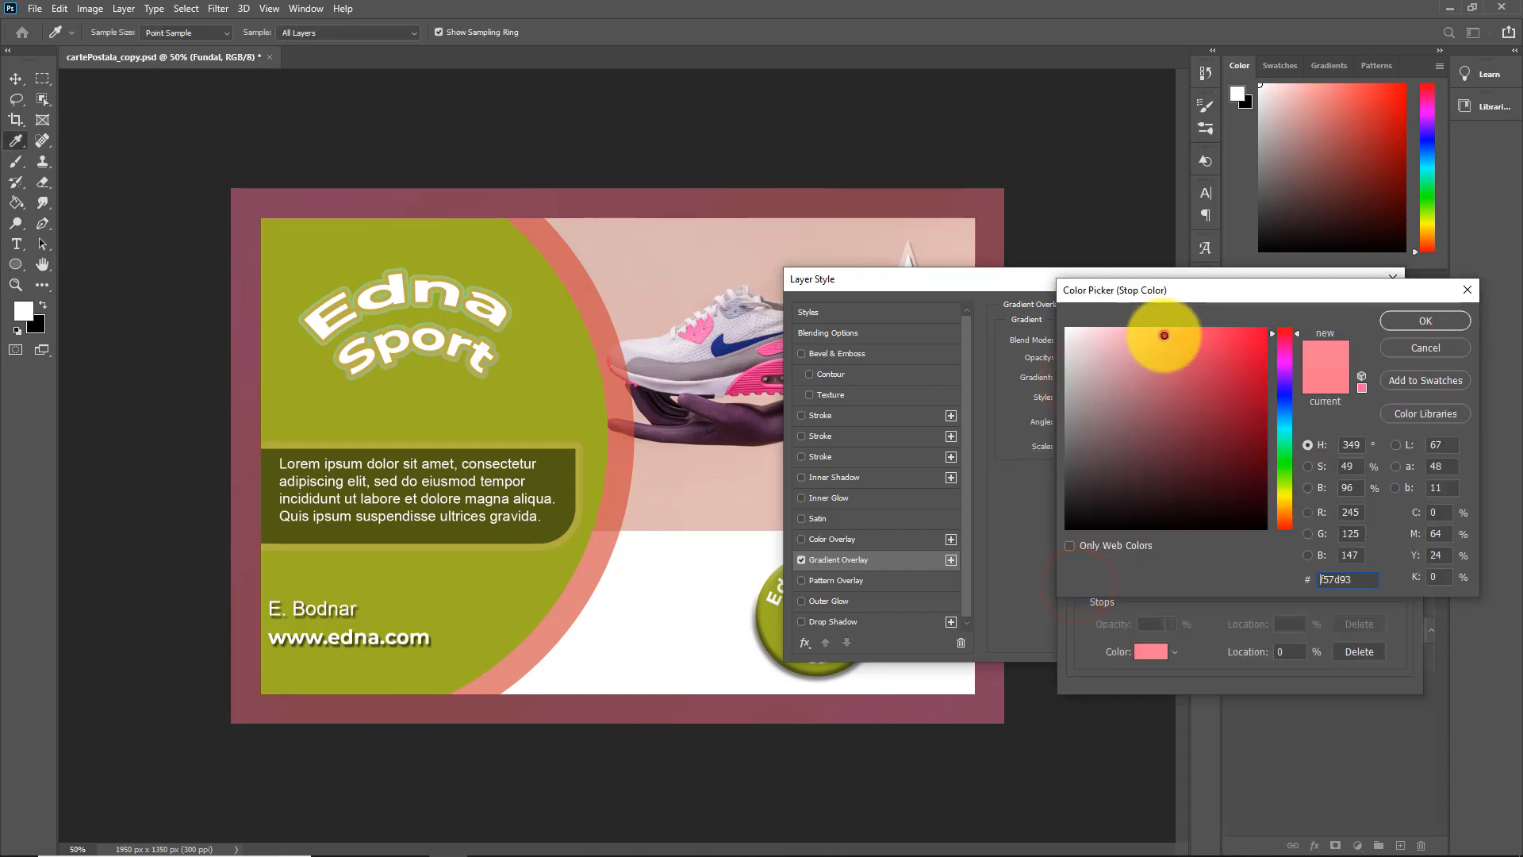
pyautogui.click(1123, 335)
pyautogui.click(1403, 324)
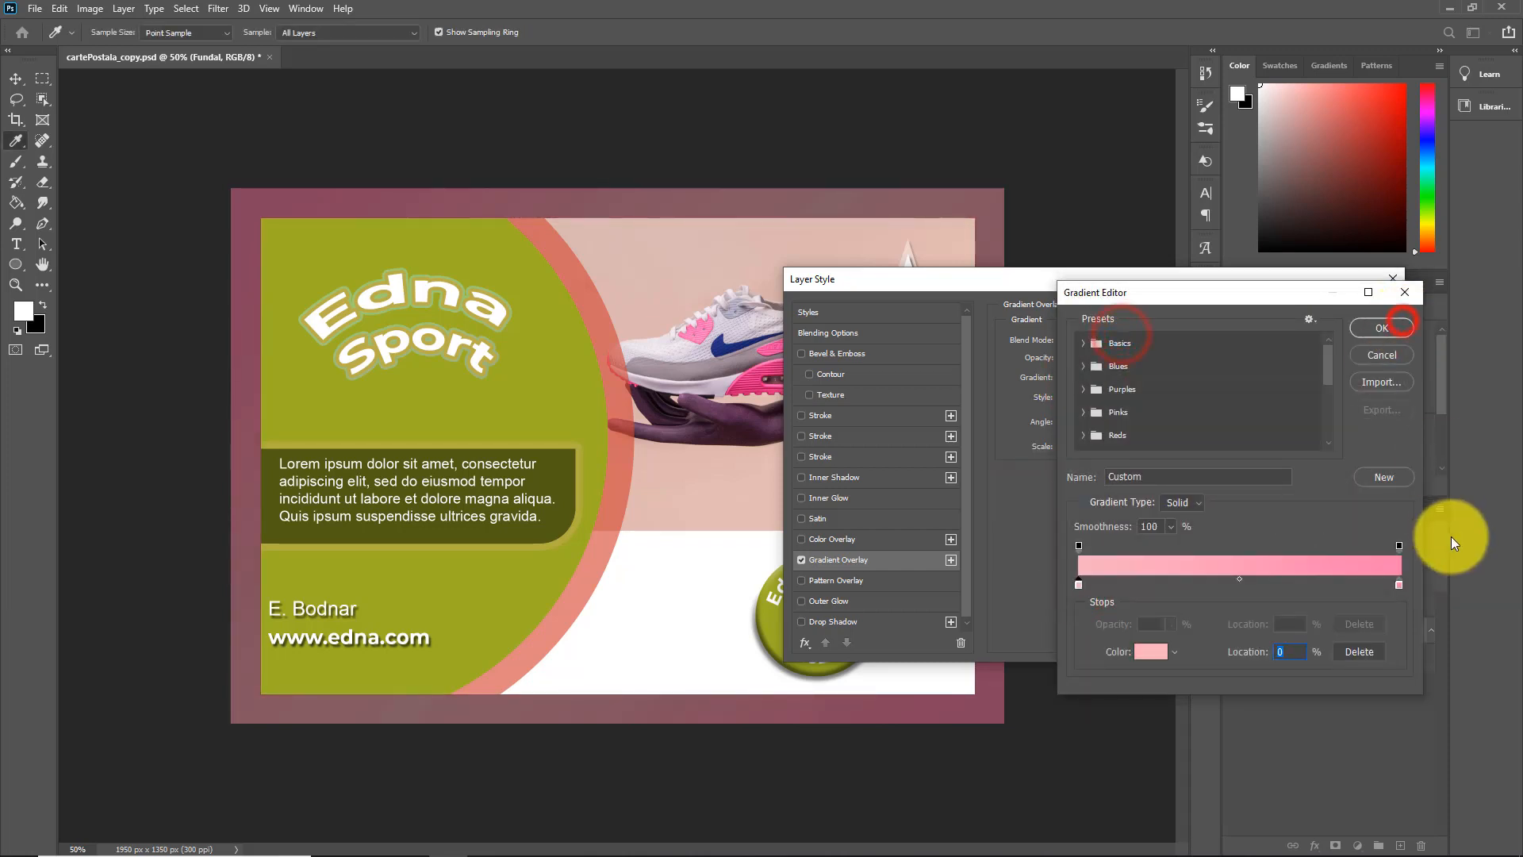
pyautogui.doubleClick(1398, 584)
pyautogui.moveTo(1231, 381)
pyautogui.mouseDown()
pyautogui.moveTo(1248, 405)
pyautogui.moveTo(1230, 349)
pyautogui.moveTo(1235, 365)
pyautogui.mouseUp()
pyautogui.click(1423, 324)
pyautogui.click(1387, 330)
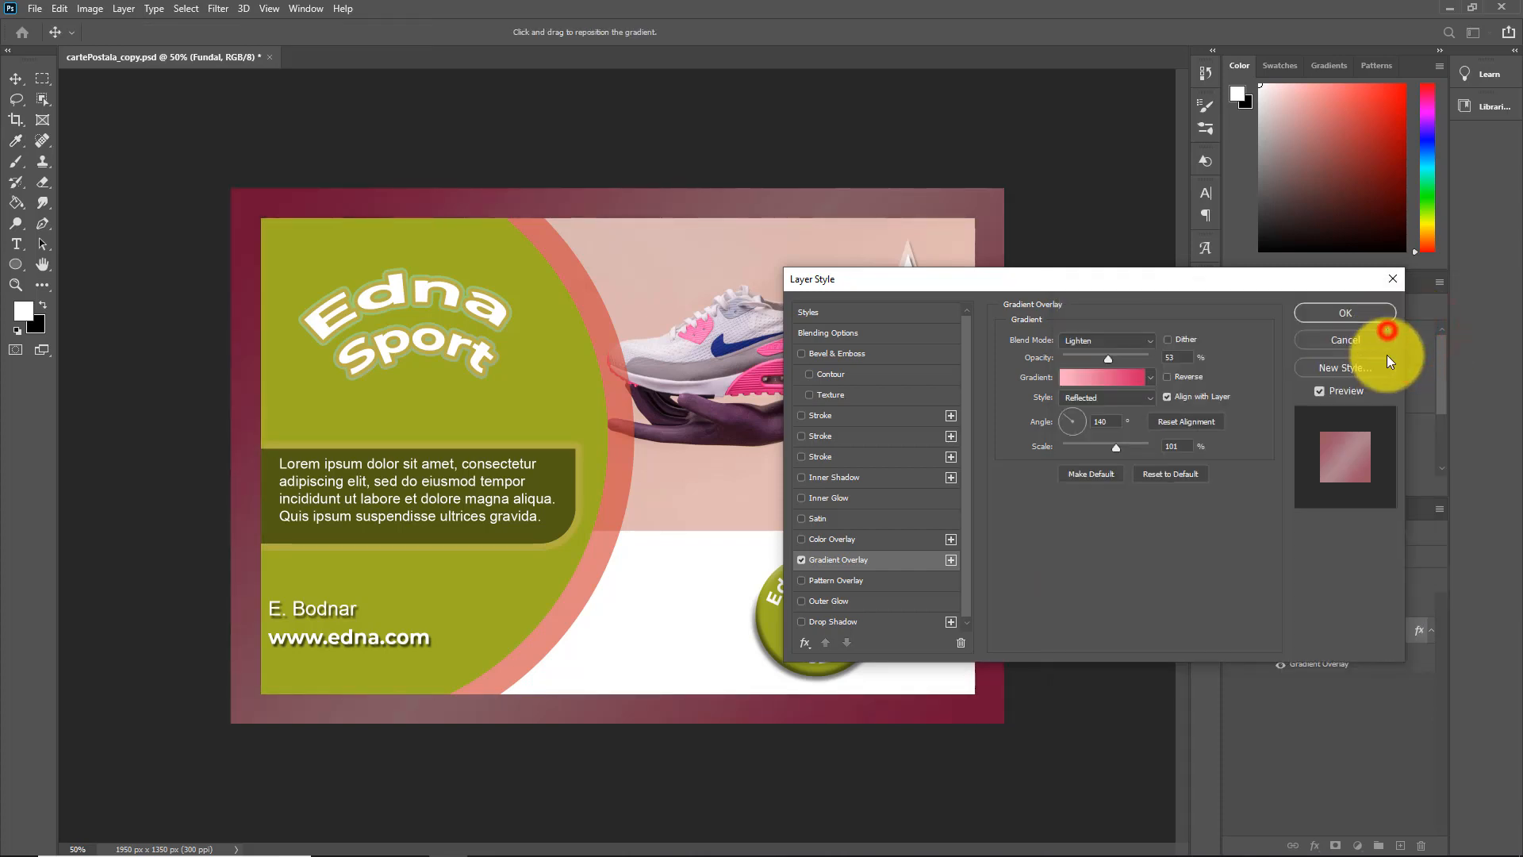
# Set the Gradient Overlay's opacity to 90%
pyautogui.moveTo(1108, 358)
pyautogui.mouseDown()
pyautogui.moveTo(1144, 363)
pyautogui.moveTo(1086, 359)
pyautogui.mouseUp()
pyautogui.moveTo(1112, 290); pyautogui.dragTo(1226, 391)
pyautogui.moveTo(1199, 459); pyautogui.dragTo(1240, 460)
pyautogui.moveTo(1209, 381); pyautogui.dragTo(1158, 407)
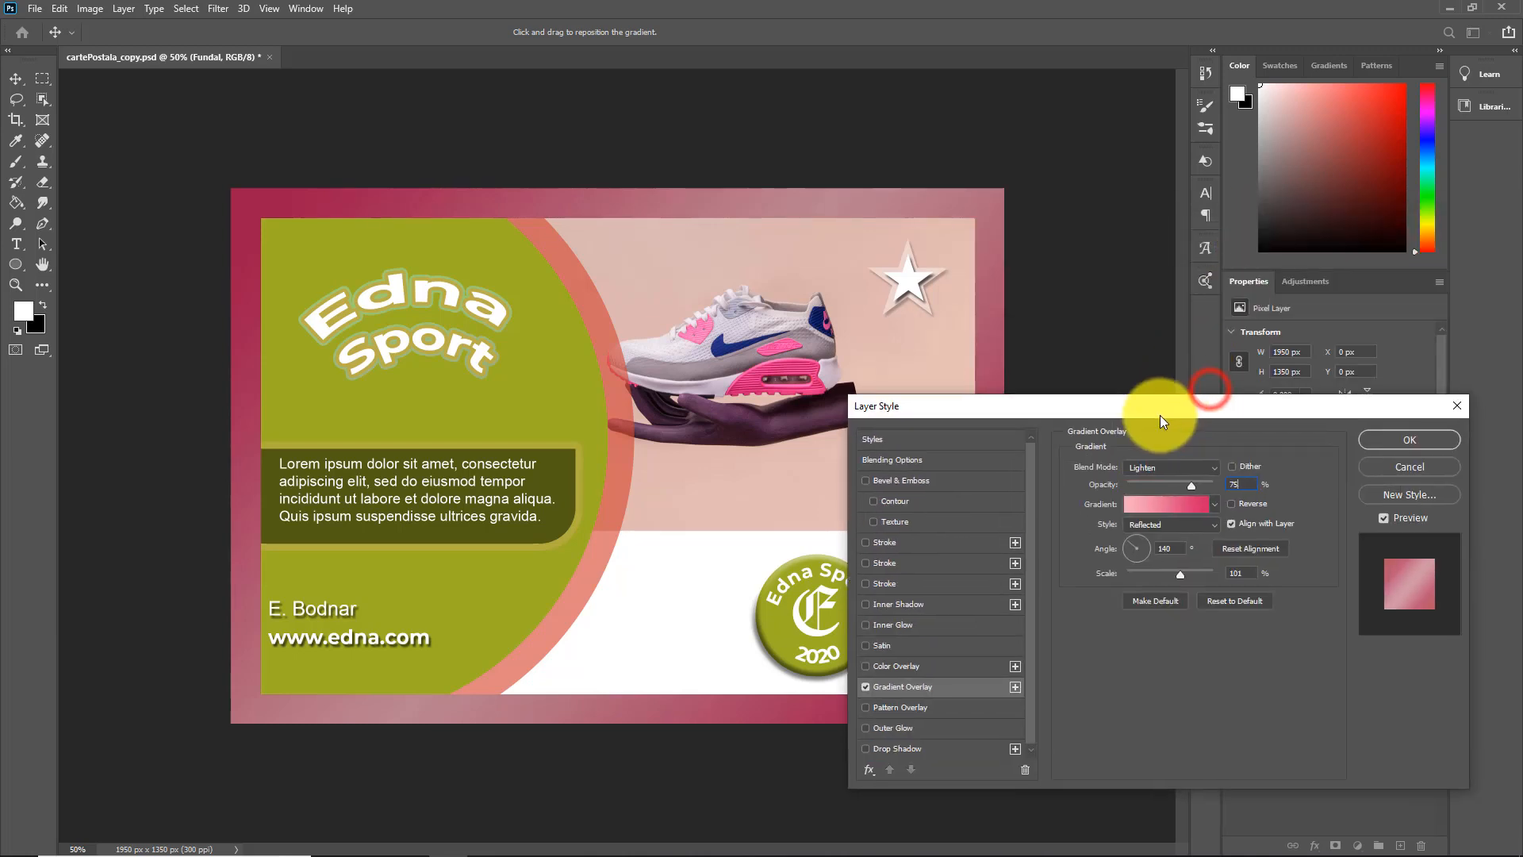
pyautogui.moveTo(1190, 486); pyautogui.dragTo(1202, 487)
# Try different styles for the gradient overlay, settle on Angle, and apply the layer style to the Fundal layer
pyautogui.click(1165, 519)
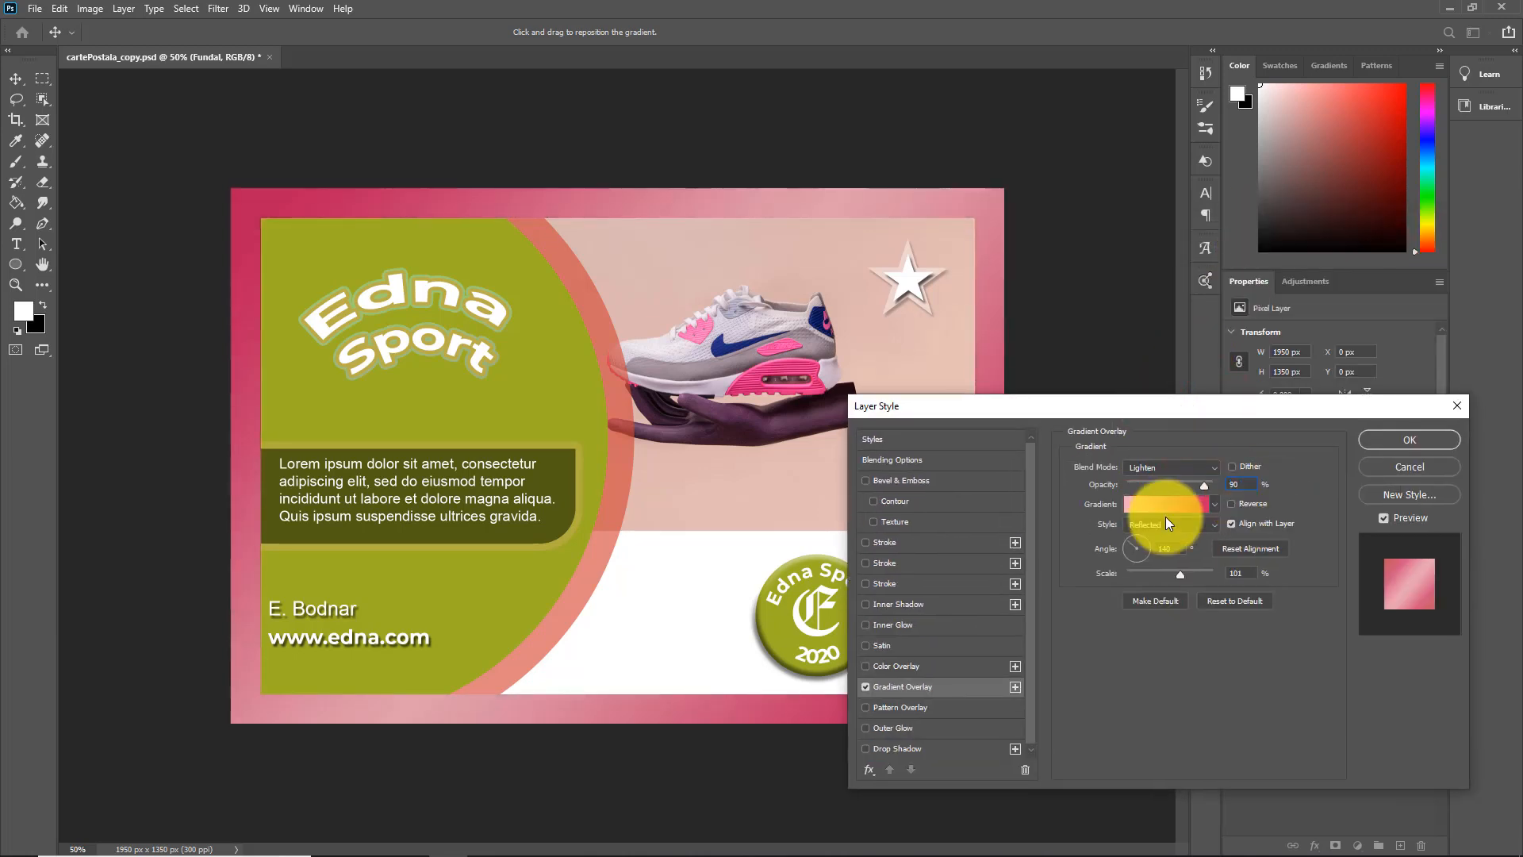
pyautogui.click(1136, 583)
pyautogui.click(1212, 527)
pyautogui.click(1145, 560)
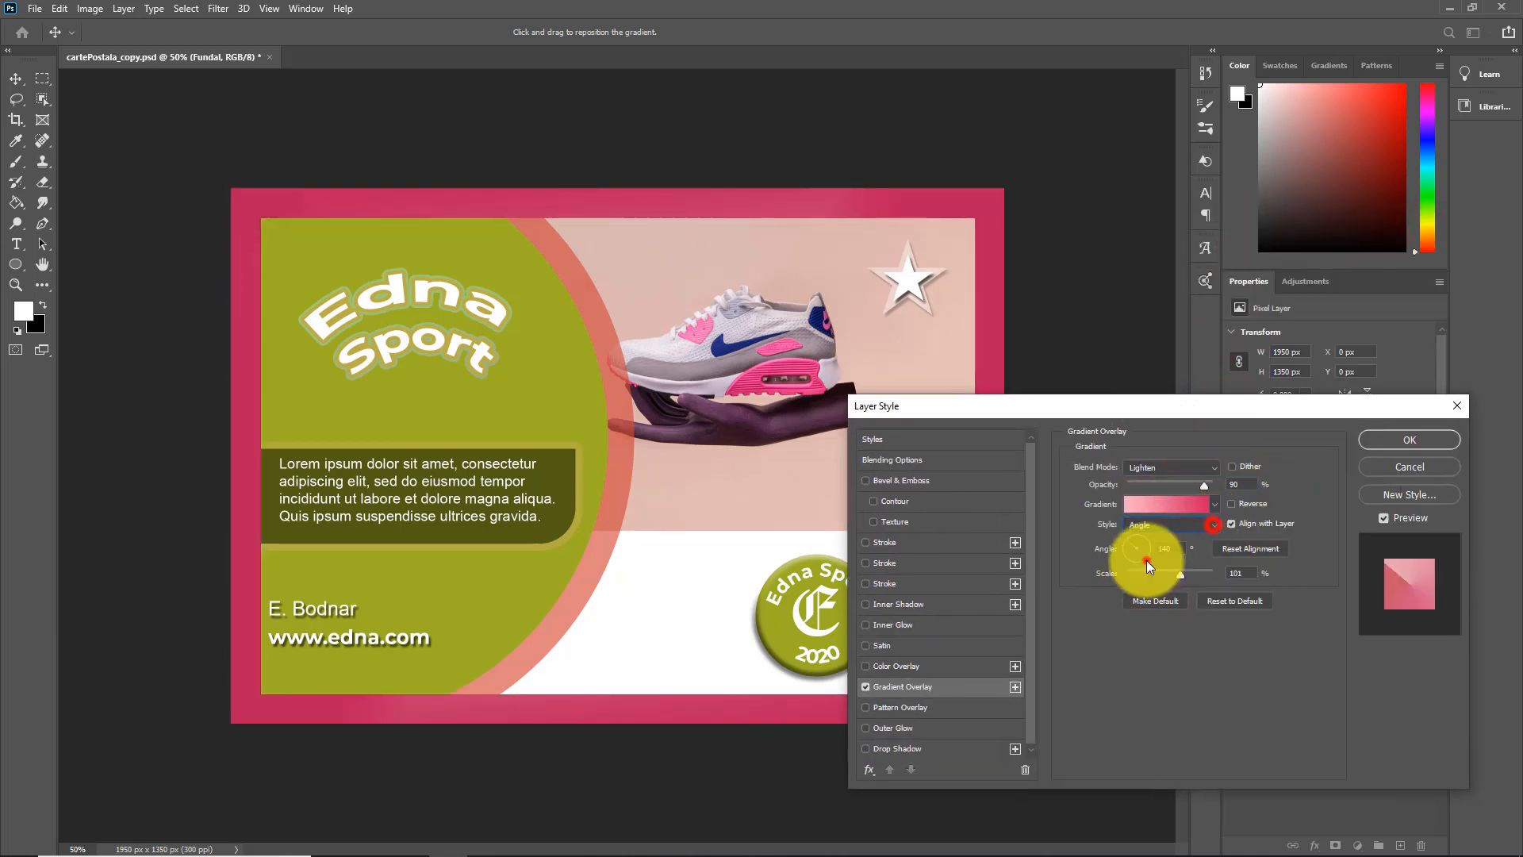
pyautogui.moveTo(1174, 408); pyautogui.dragTo(903, 327)
pyautogui.click(1266, 390)
pyautogui.click(1196, 416)
pyautogui.click(1264, 392)
pyautogui.click(1223, 405)
pyautogui.click(1237, 465)
pyautogui.click(1192, 500)
pyautogui.click(1239, 358)
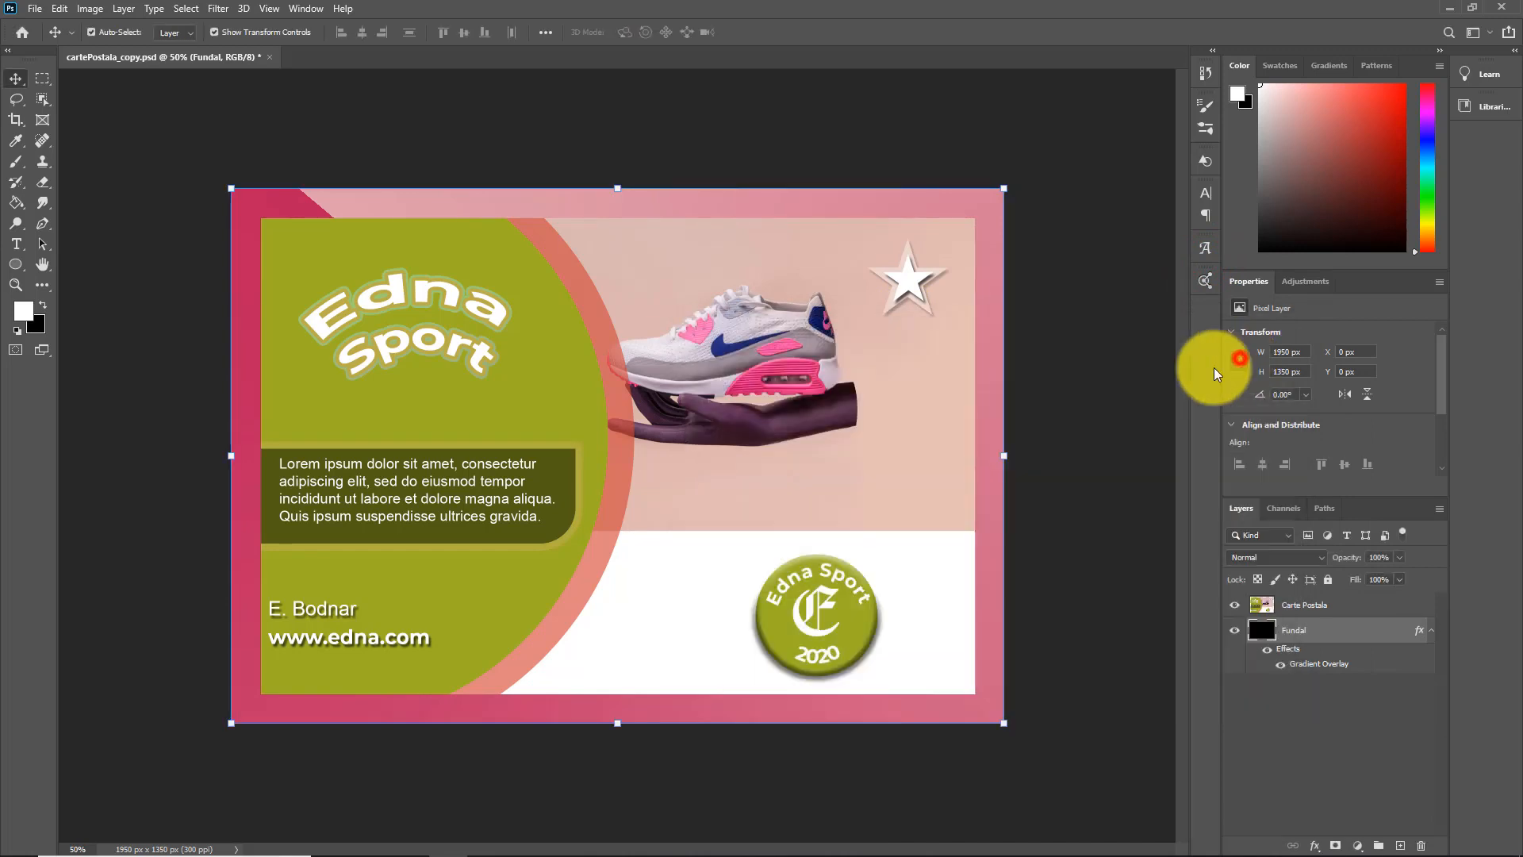
pyautogui.click(1432, 630)
# Add a drop shadow to the Carte Postala layer with 80% opacity, 125° angle, 25 px distance, 0% spread and 54 px size
pyautogui.click(1302, 603)
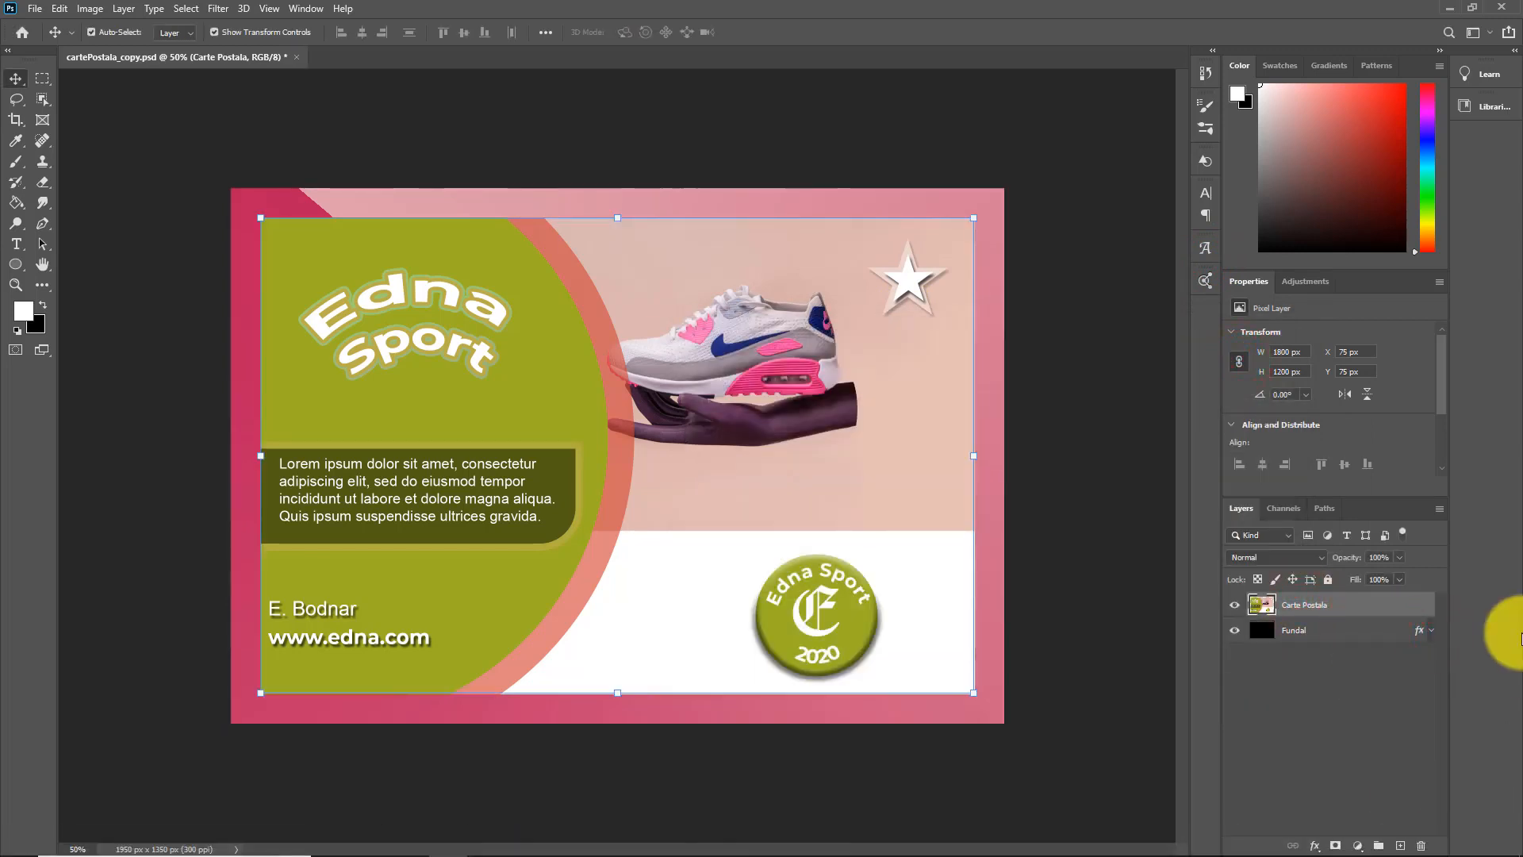
pyautogui.click(1315, 845)
pyautogui.click(1343, 825)
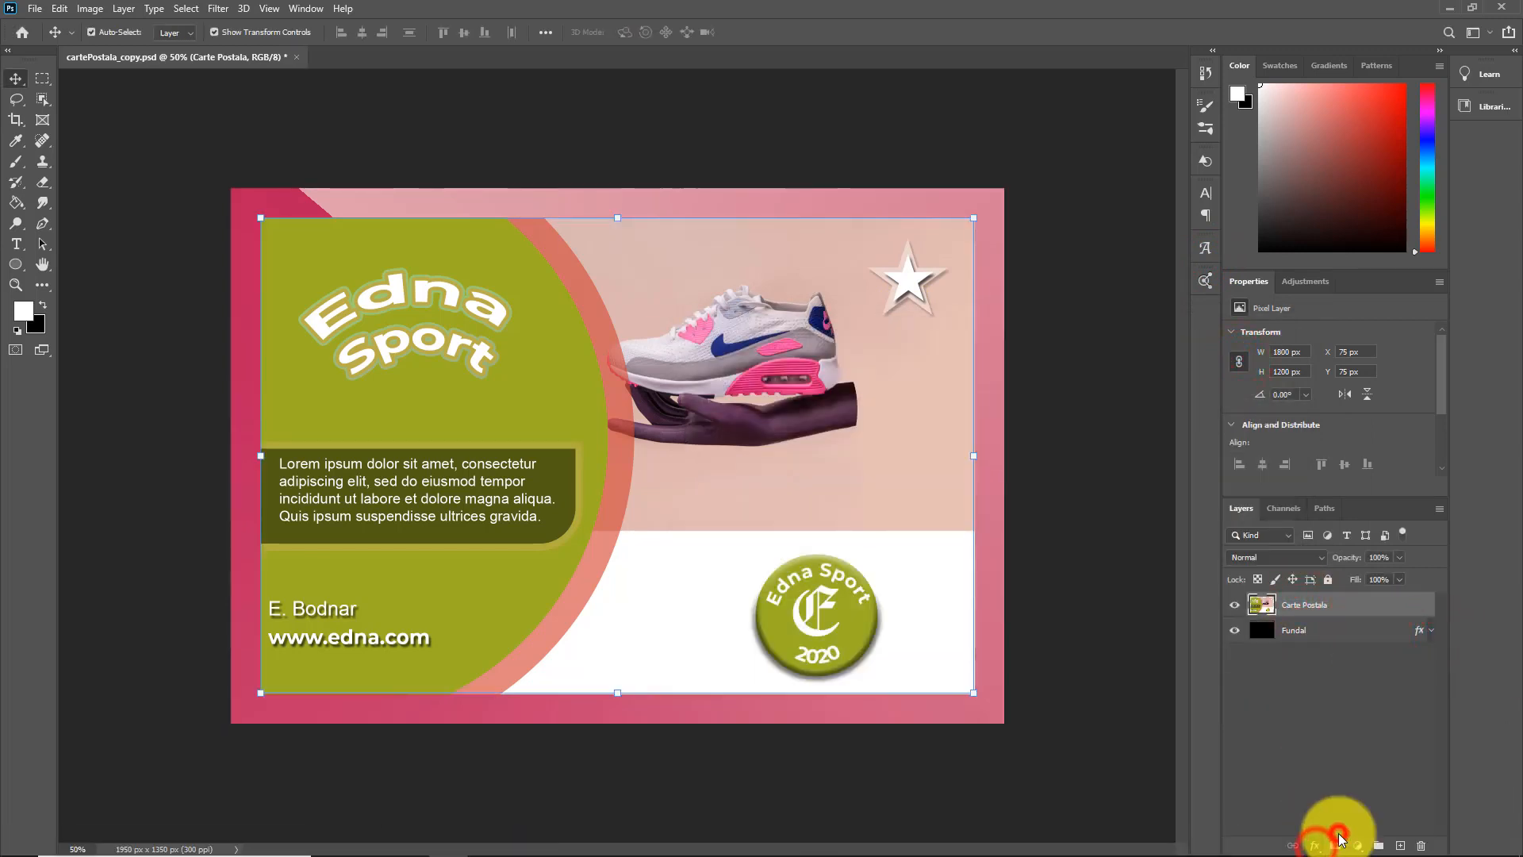
pyautogui.moveTo(1207, 341); pyautogui.dragTo(1275, 148)
pyautogui.click(1299, 340)
pyautogui.moveTo(1327, 240); pyautogui.dragTo(1285, 299)
pyautogui.click(1377, 295)
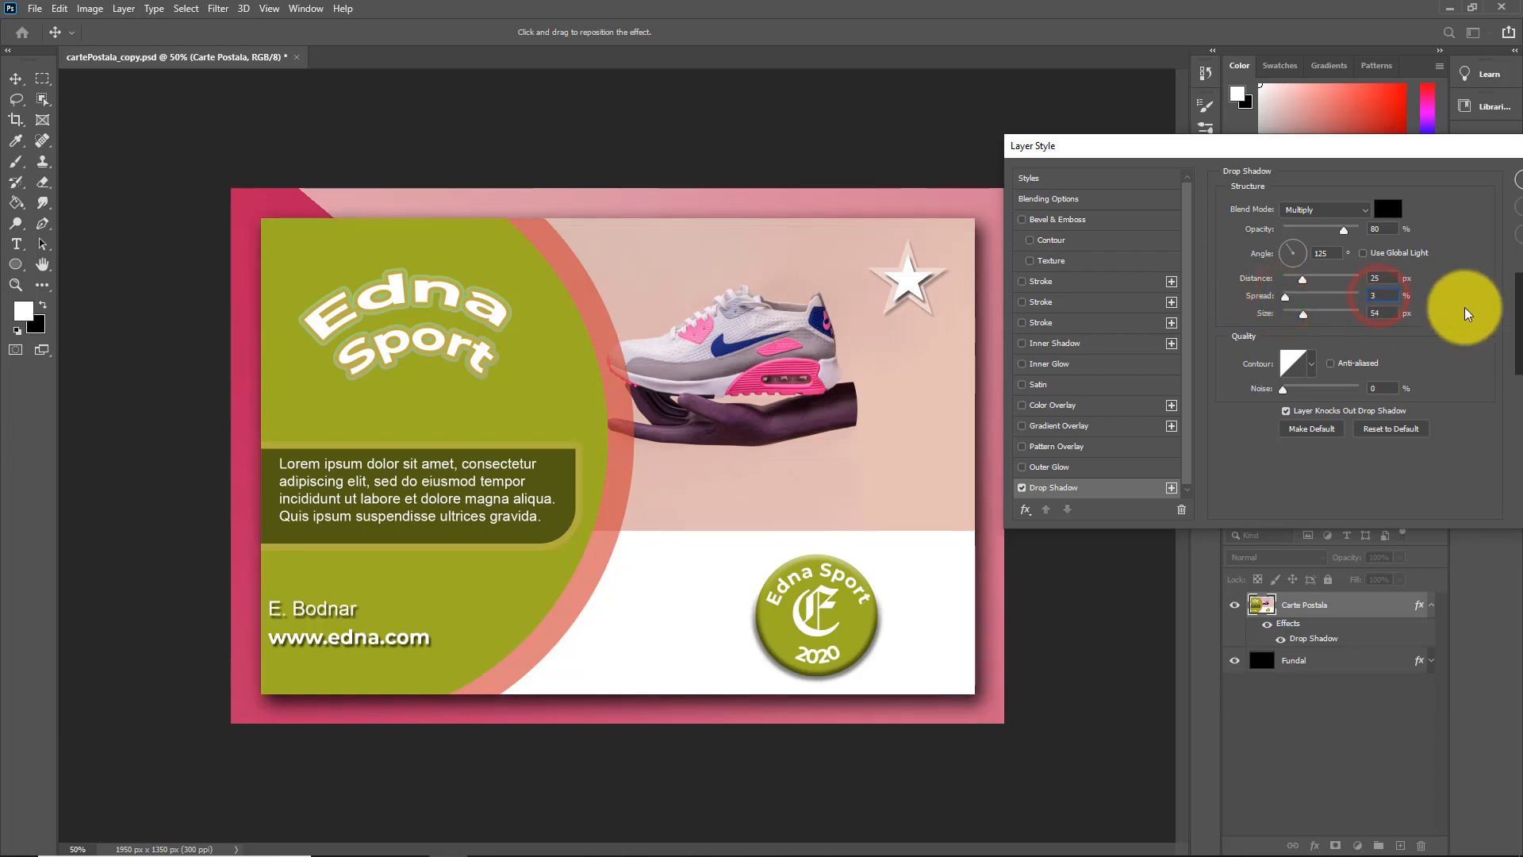
pyautogui.moveTo(1277, 147); pyautogui.dragTo(869, 159)
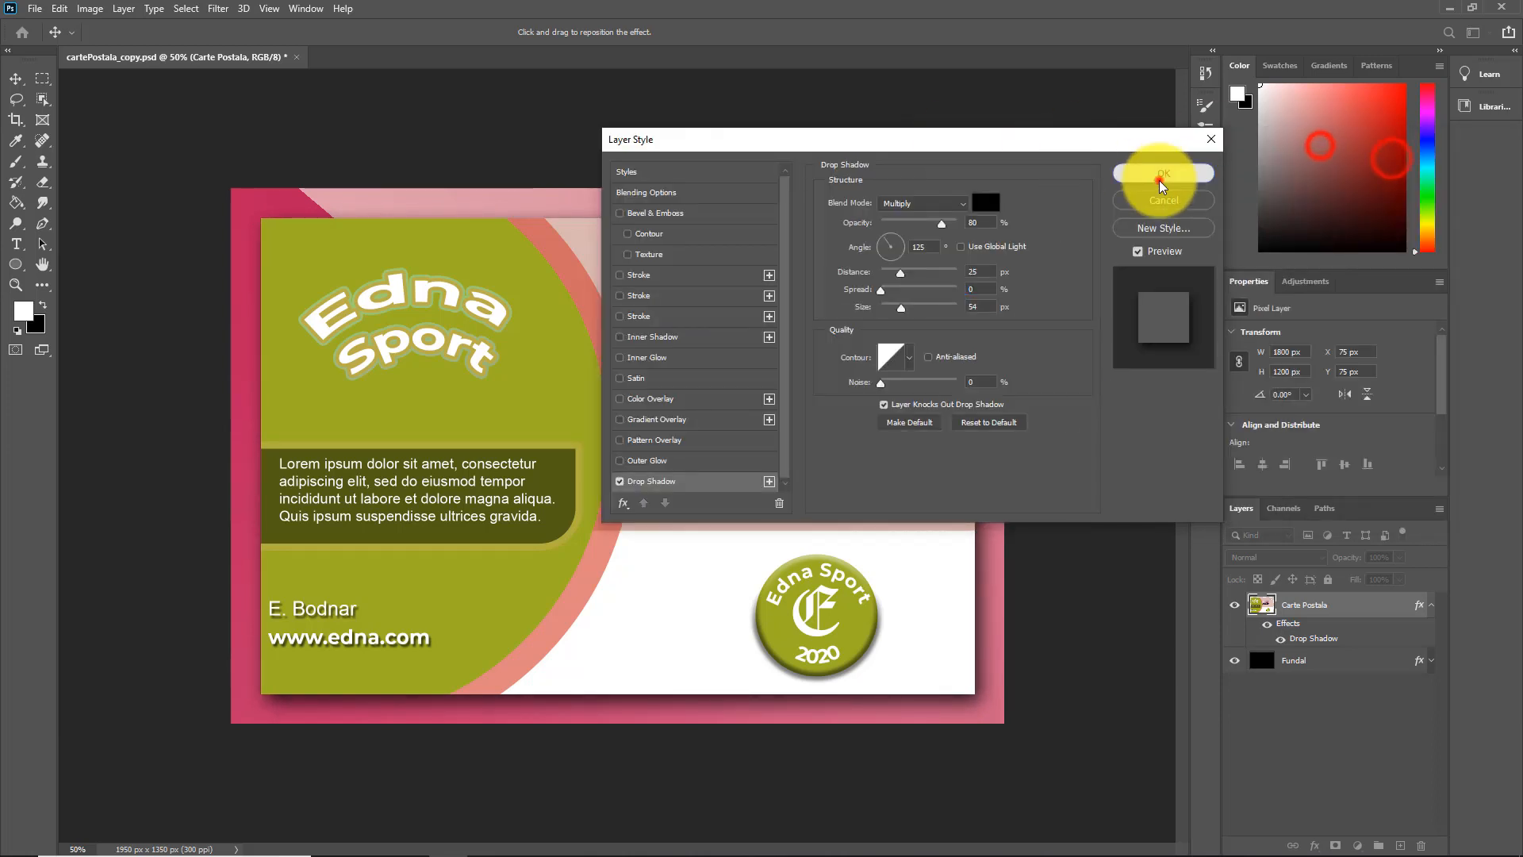
pyautogui.click(1155, 177)
pyautogui.click(1431, 604)
# Save the layered document on the computer as cartePostala_Final in Photoshop format and close it
pyautogui.click(35, 9)
pyautogui.click(63, 223)
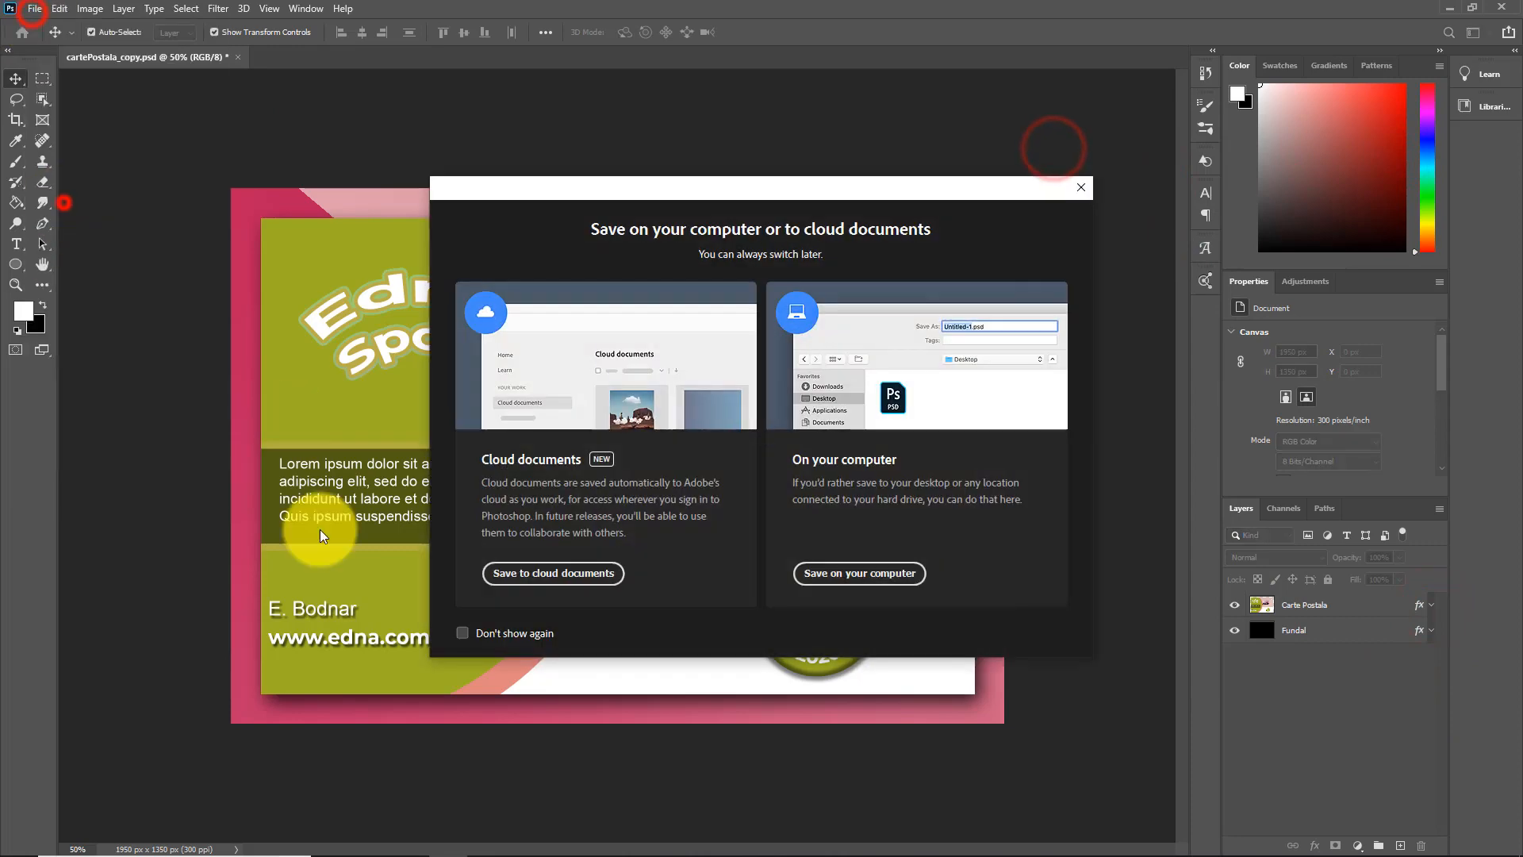
pyautogui.click(862, 577)
pyautogui.click(406, 468)
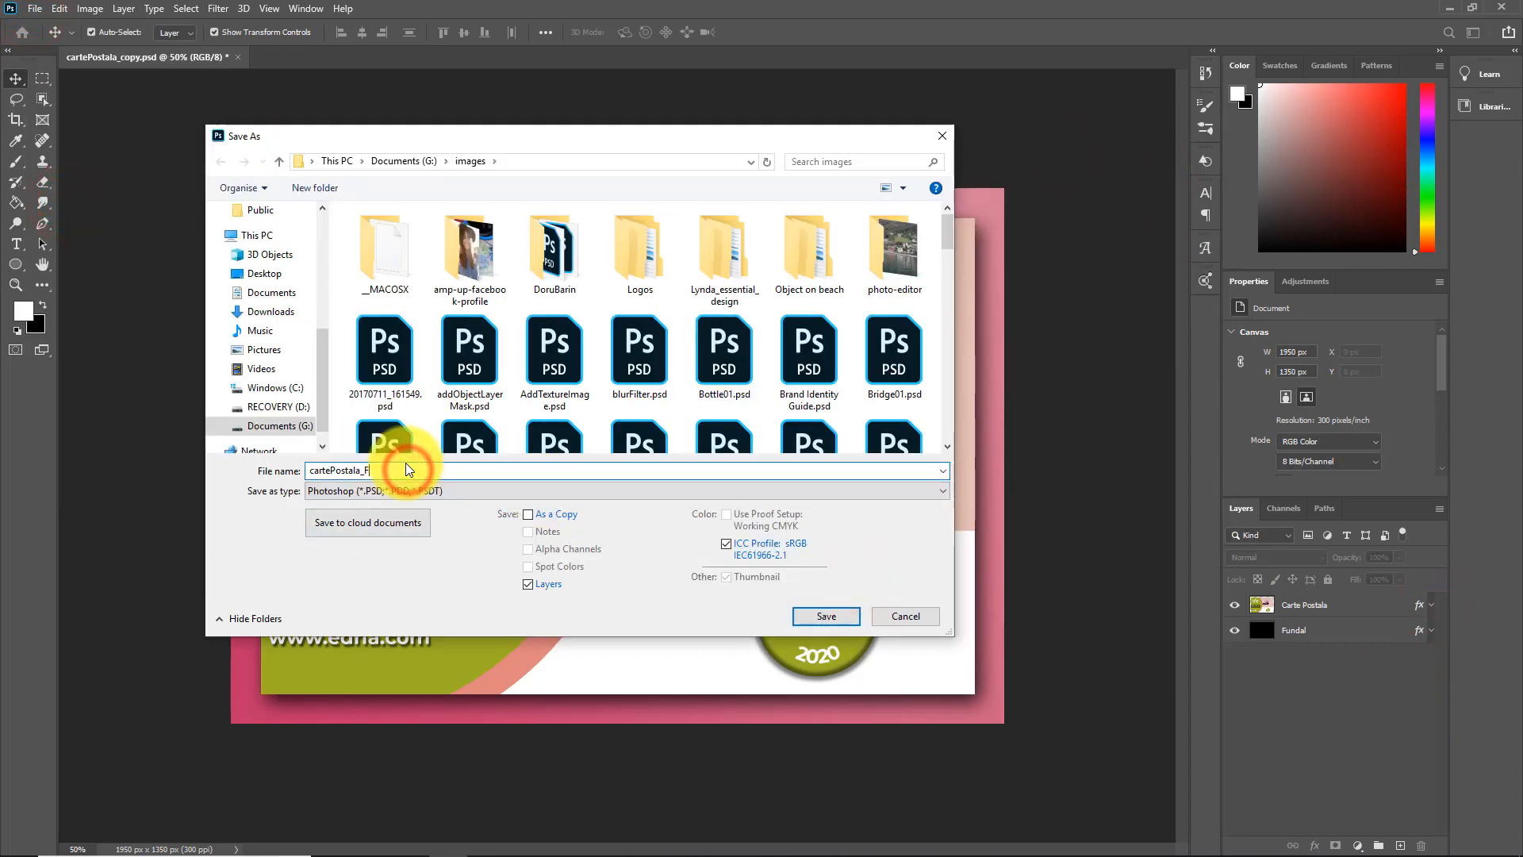
pyautogui.click(826, 615)
pyautogui.click(238, 57)
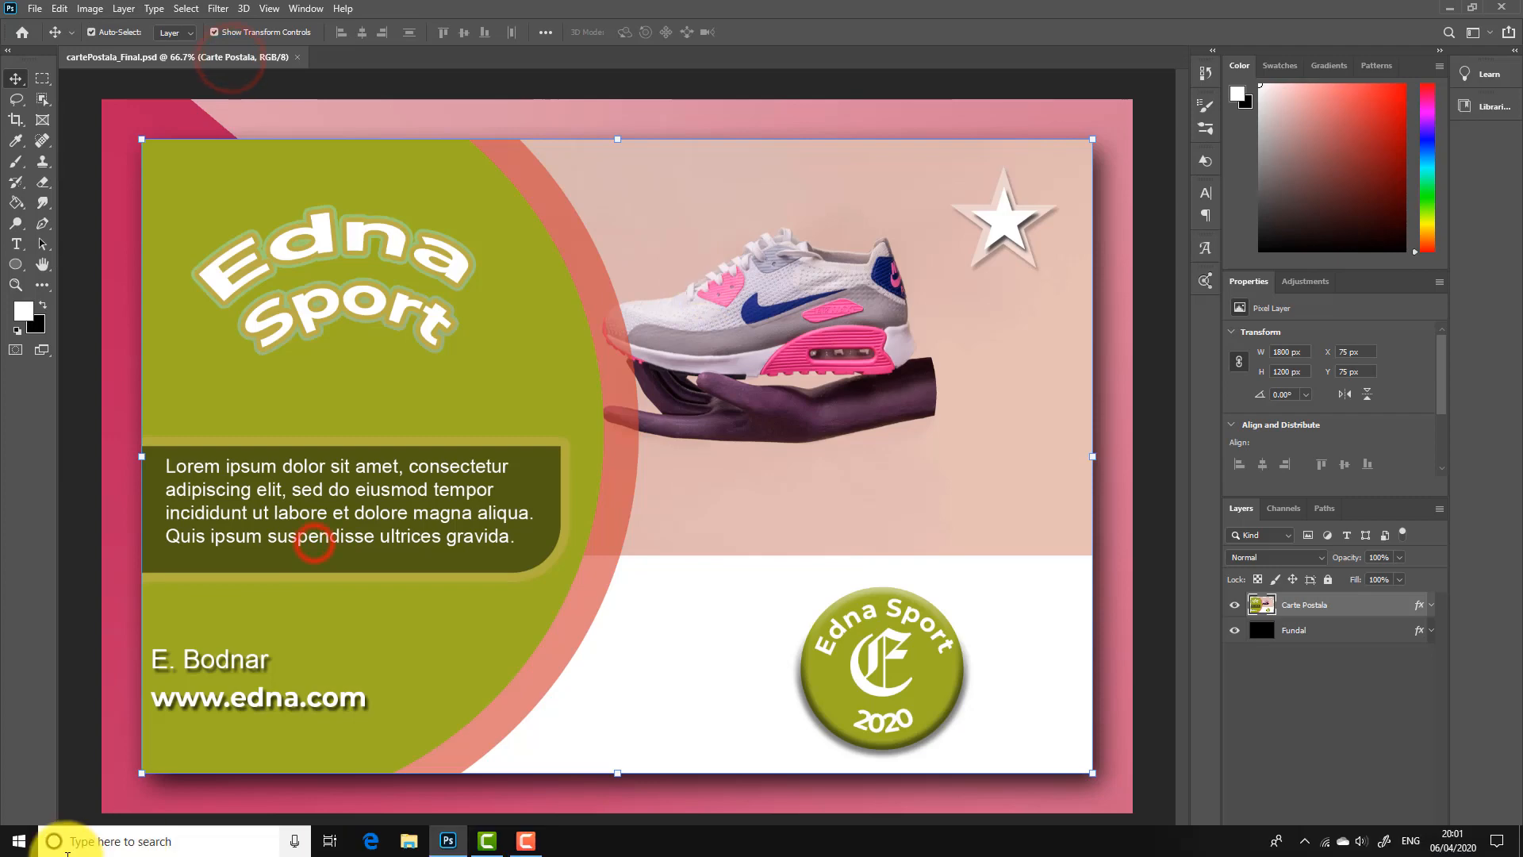
# Reopen cartePostala_Final.psd, view it at 50% zoom, and deselect its layer
pyautogui.moveTo(92, 845); pyautogui.dragTo(19, 841)
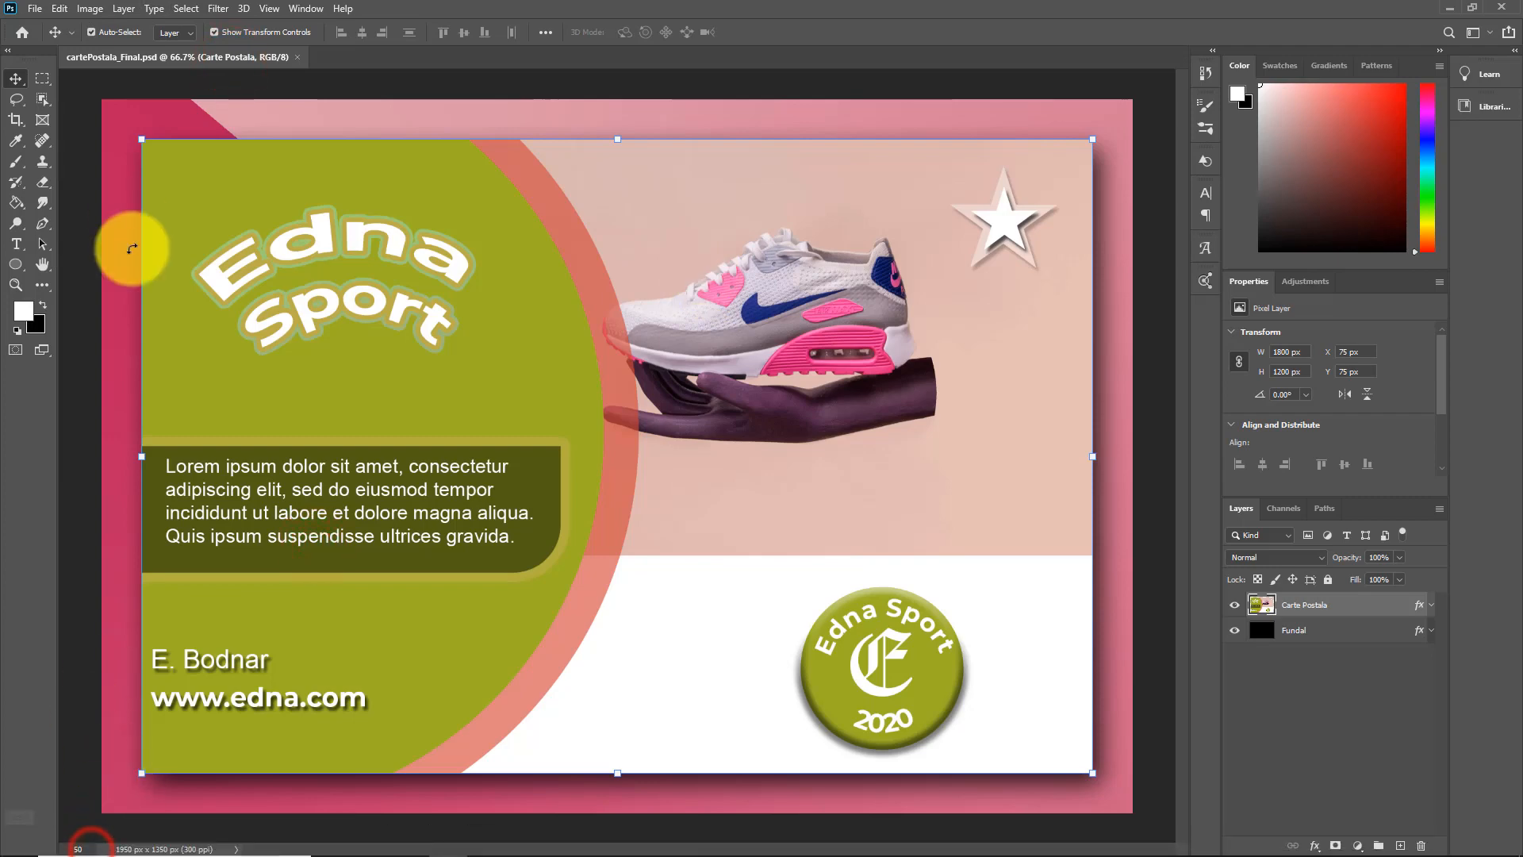
pyautogui.write('50')
pyautogui.press('Return')
pyautogui.click(1122, 110)
# Save a JPEG copy of the postcard on the computer as cartePostala and close the document
pyautogui.click(34, 9)
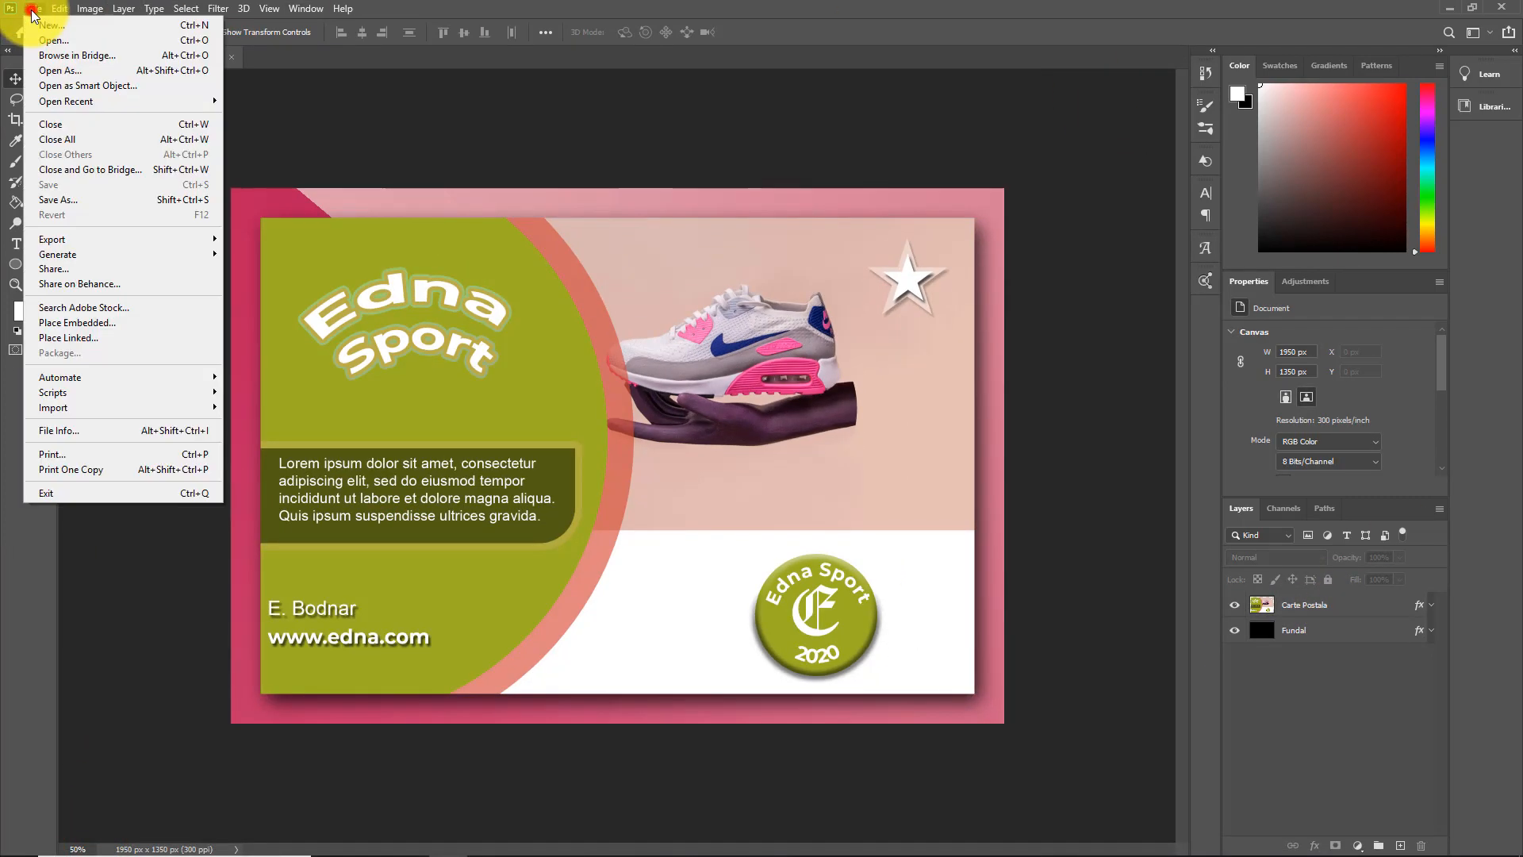
pyautogui.click(47, 223)
pyautogui.click(857, 580)
pyautogui.click(952, 491)
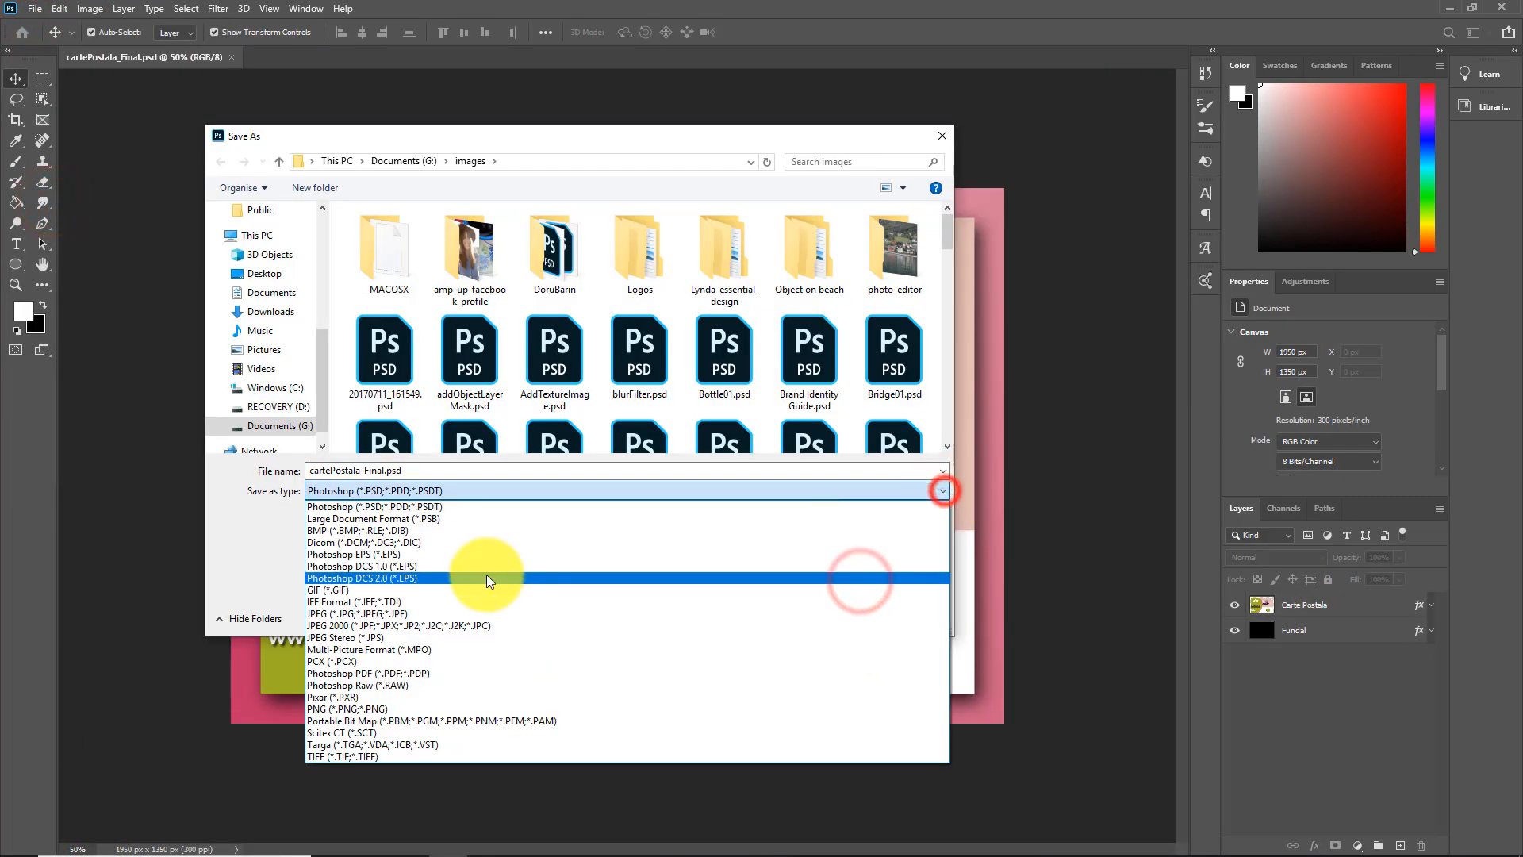
pyautogui.click(346, 610)
pyautogui.click(400, 470)
pyautogui.click(402, 469)
pyautogui.press('BackSpace')
pyautogui.press('BackSpace')
pyautogui.press('BackSpace')
pyautogui.press('BackSpace')
pyautogui.press('BackSpace')
pyautogui.press('BackSpace')
pyautogui.press('BackSpace')
pyautogui.press('BackSpace')
pyautogui.press('BackSpace')
pyautogui.press('BackSpace')
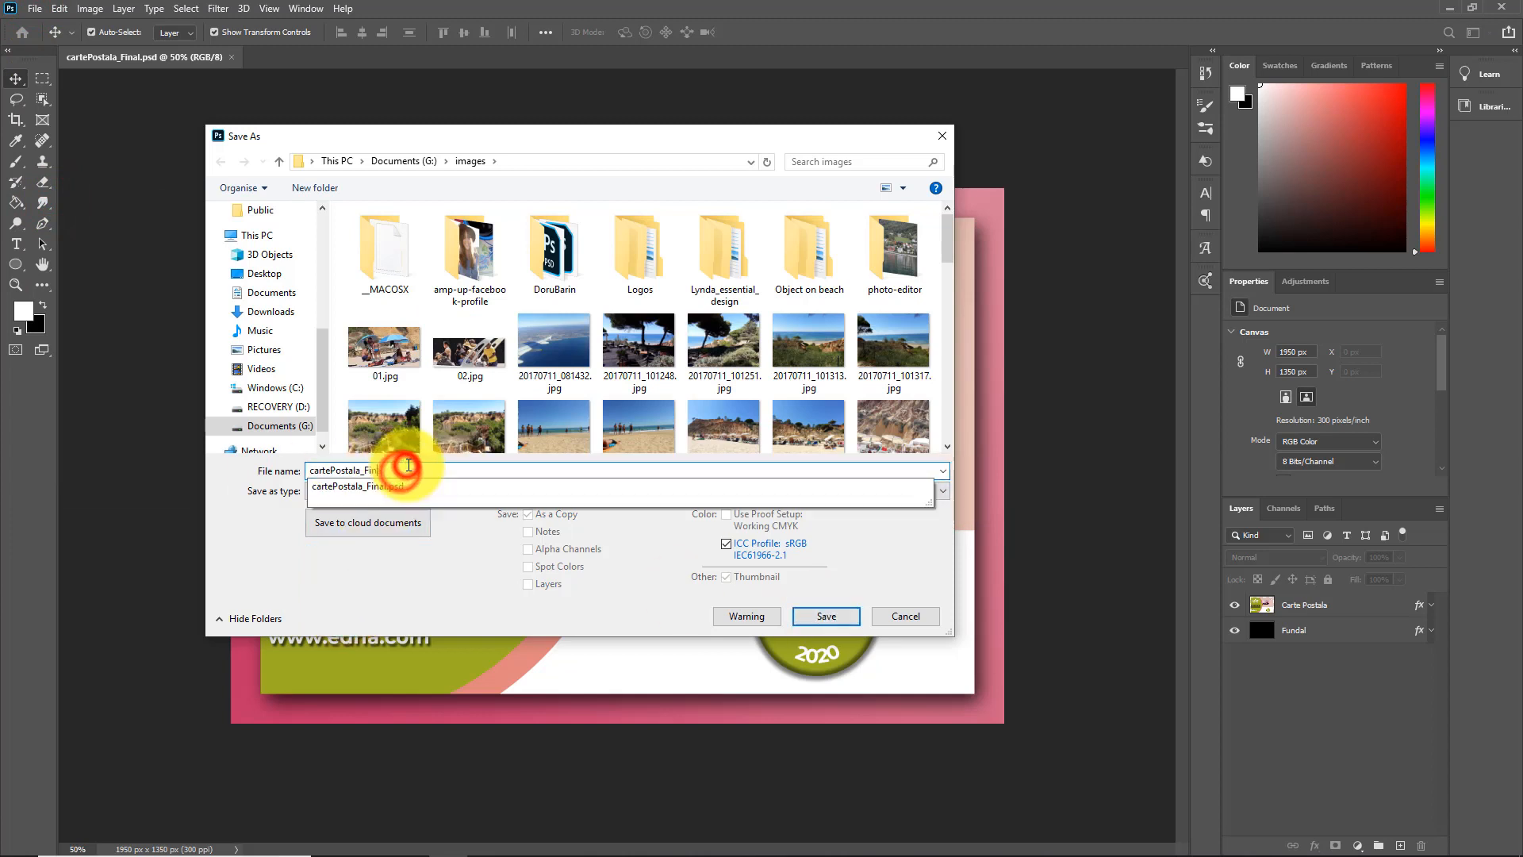
pyautogui.click(459, 570)
pyautogui.click(827, 616)
pyautogui.click(855, 220)
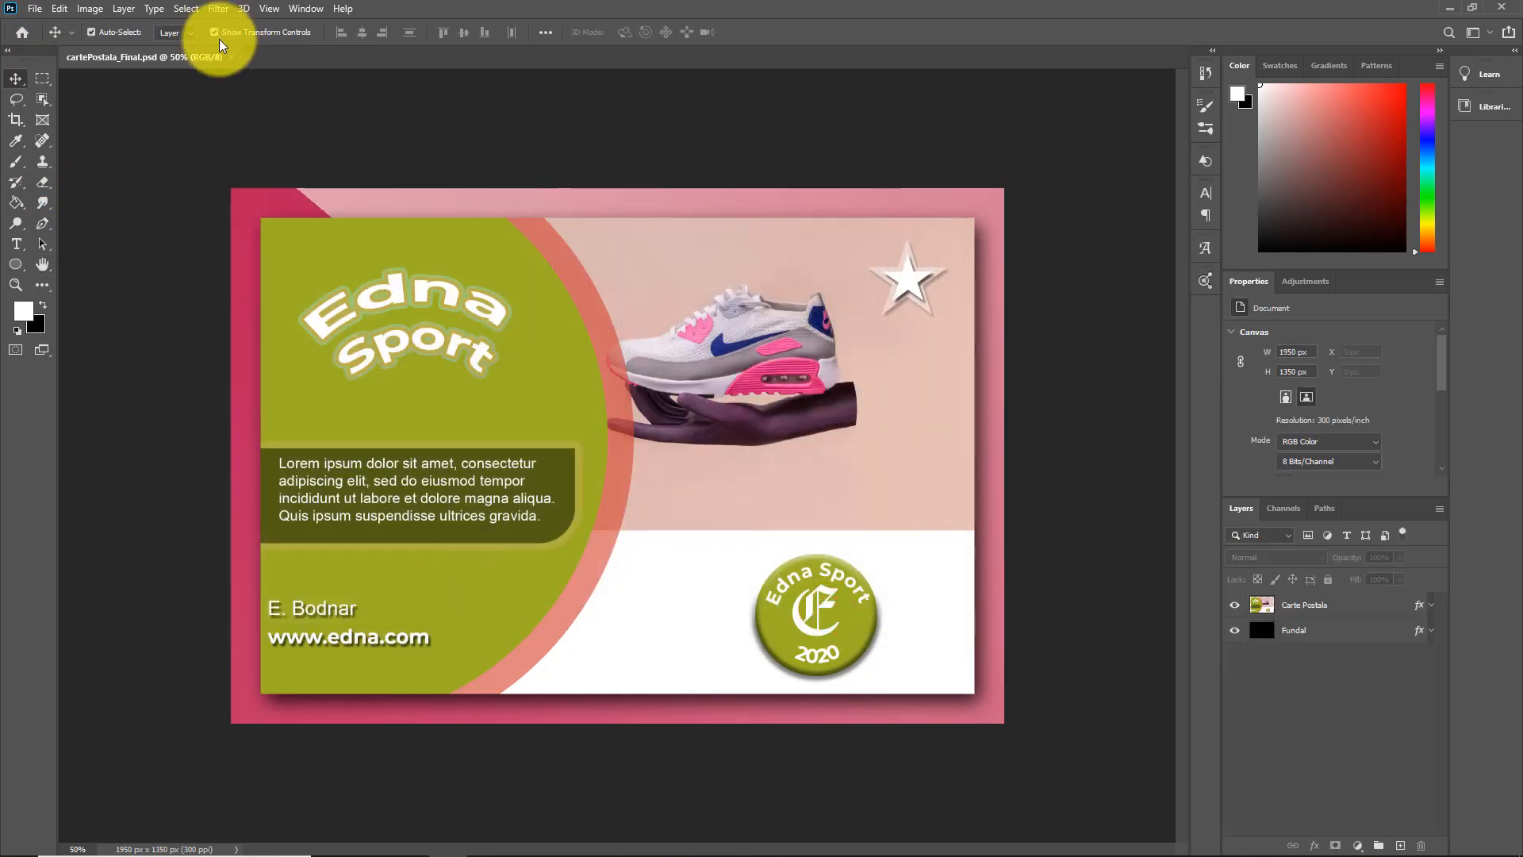
pyautogui.click(233, 57)
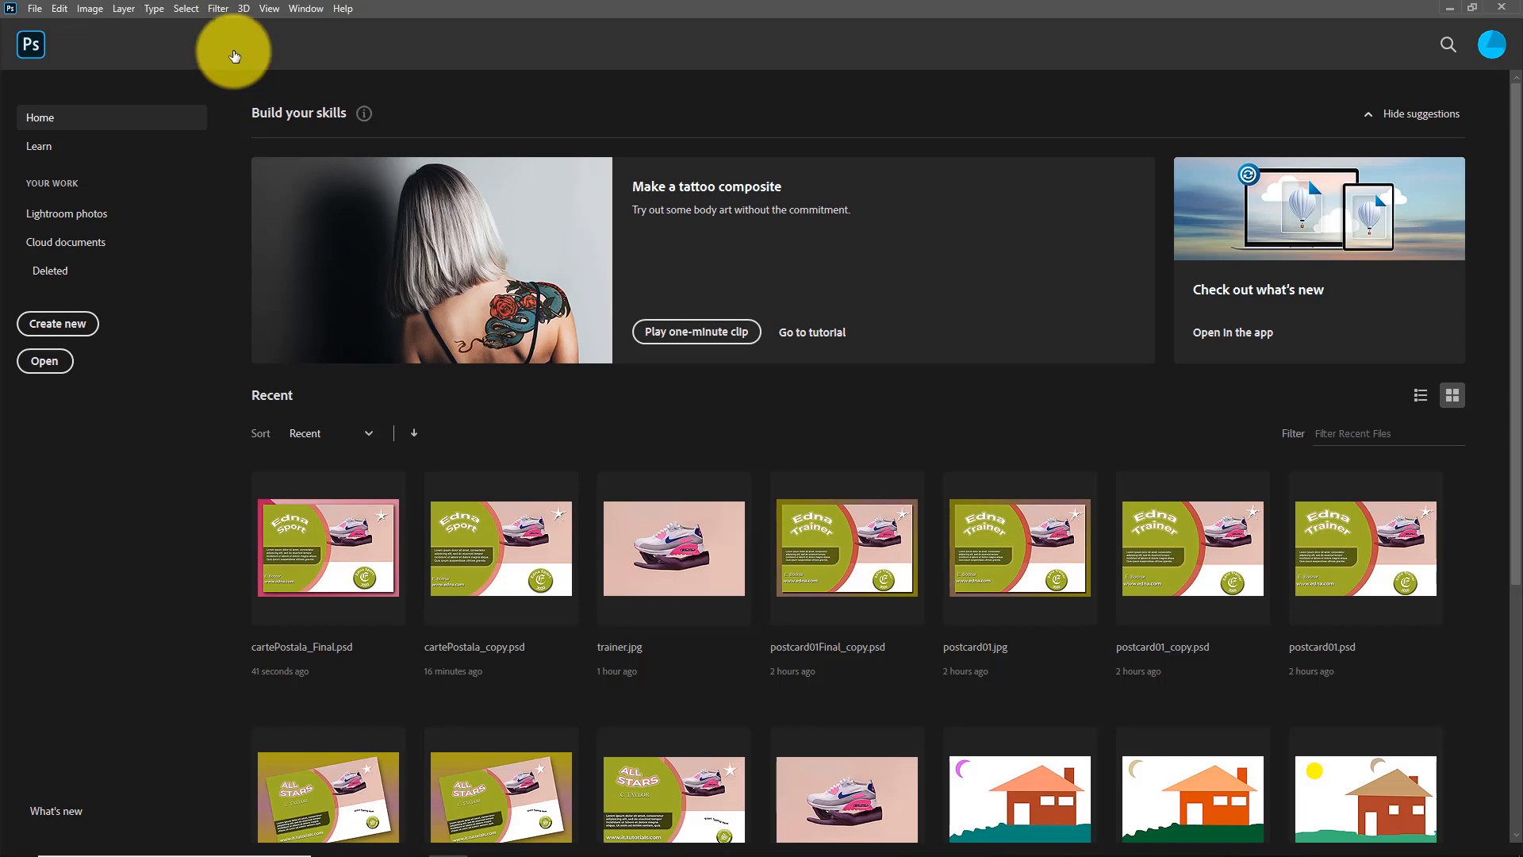
# Open cartePostala.jpg from the images folder and view it at 50% zoom
pyautogui.click(45, 363)
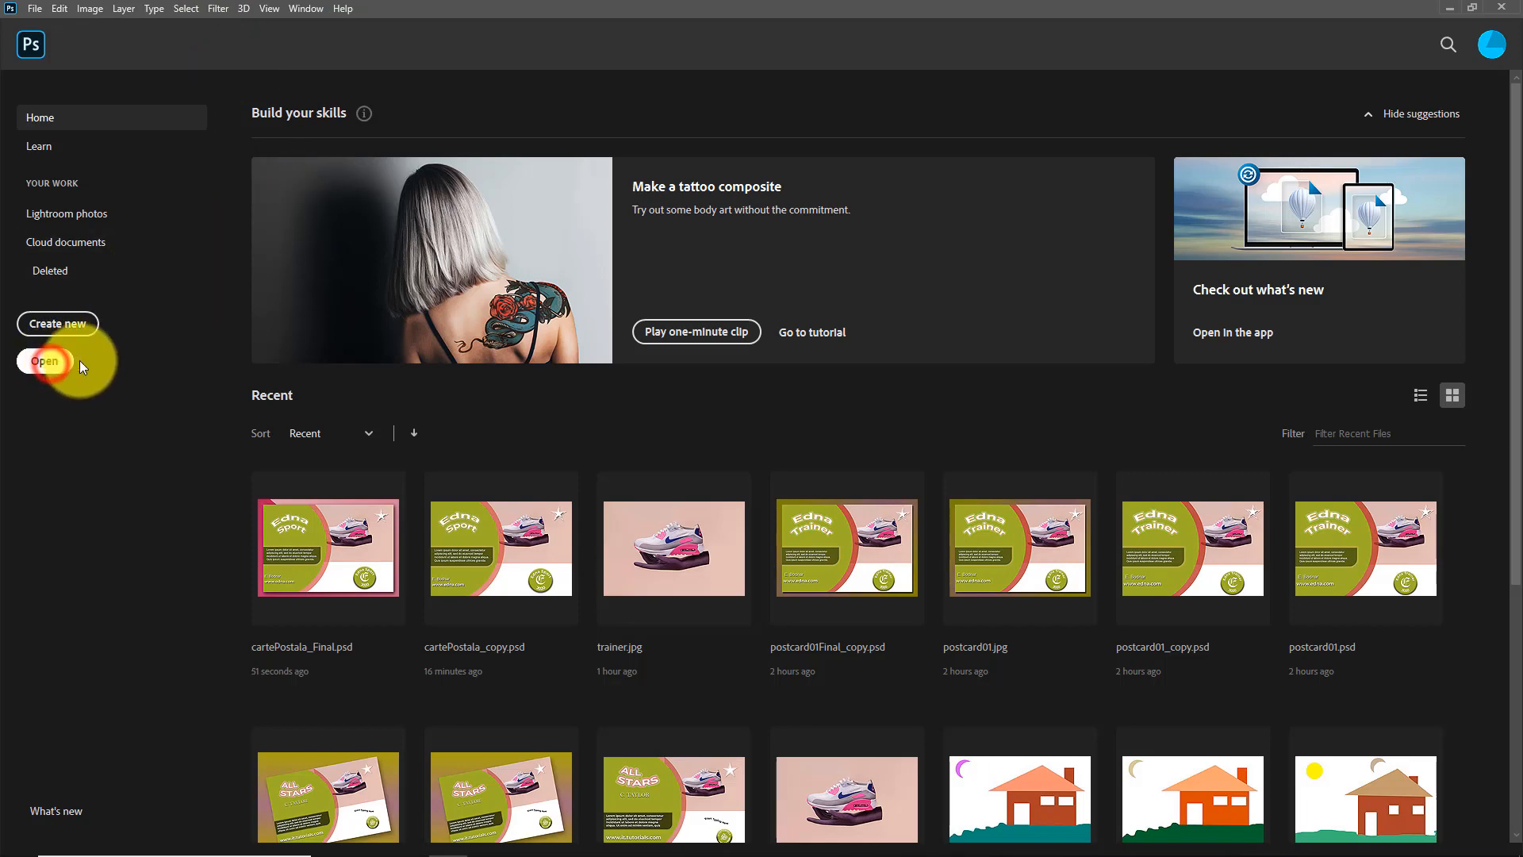
pyautogui.scroll(-10, 796, 335)
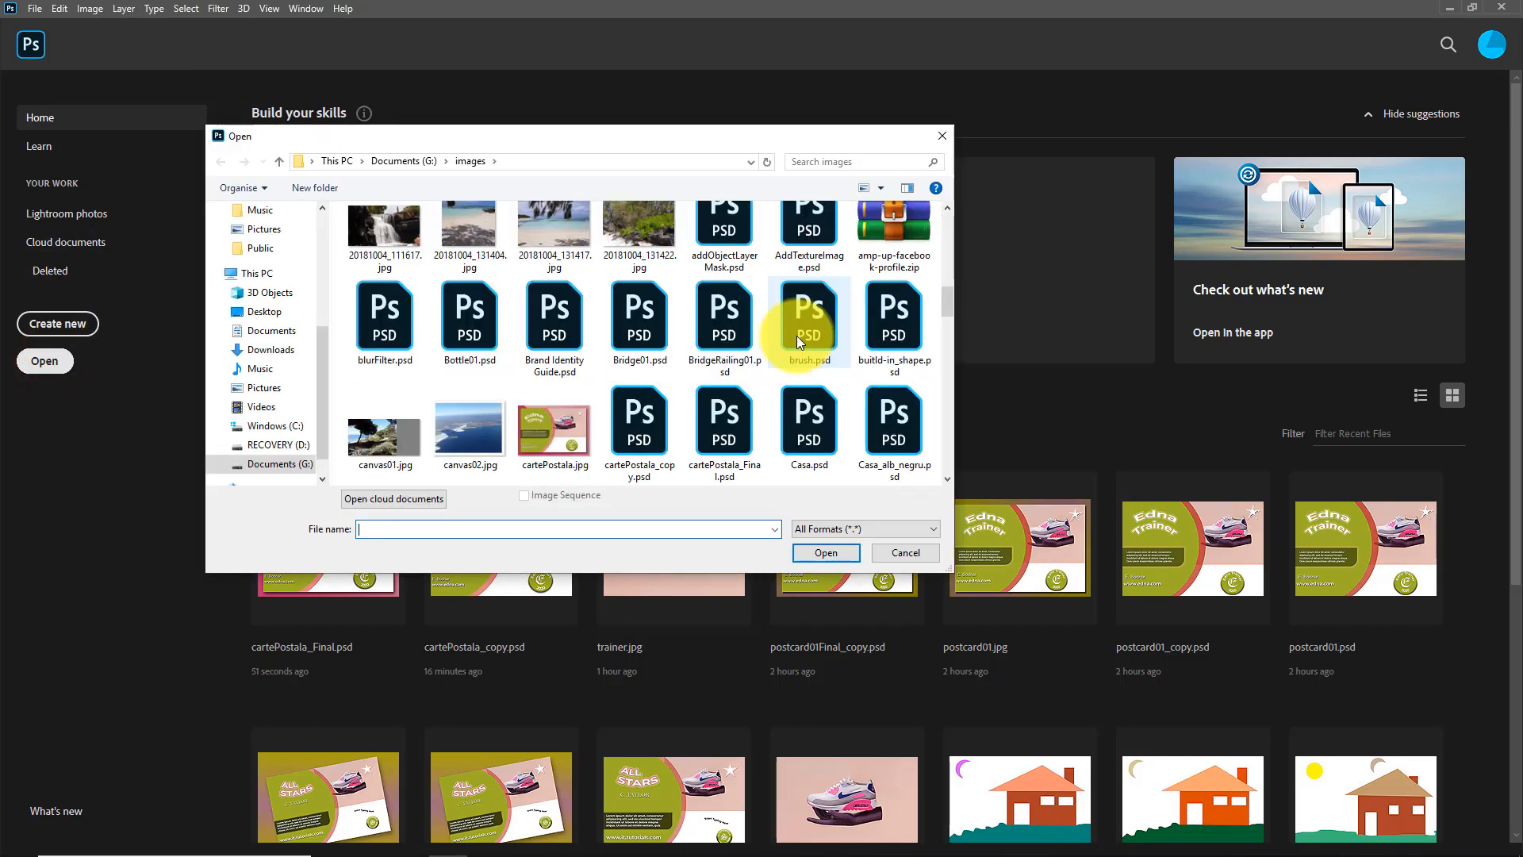
pyautogui.click(552, 422)
pyautogui.click(822, 553)
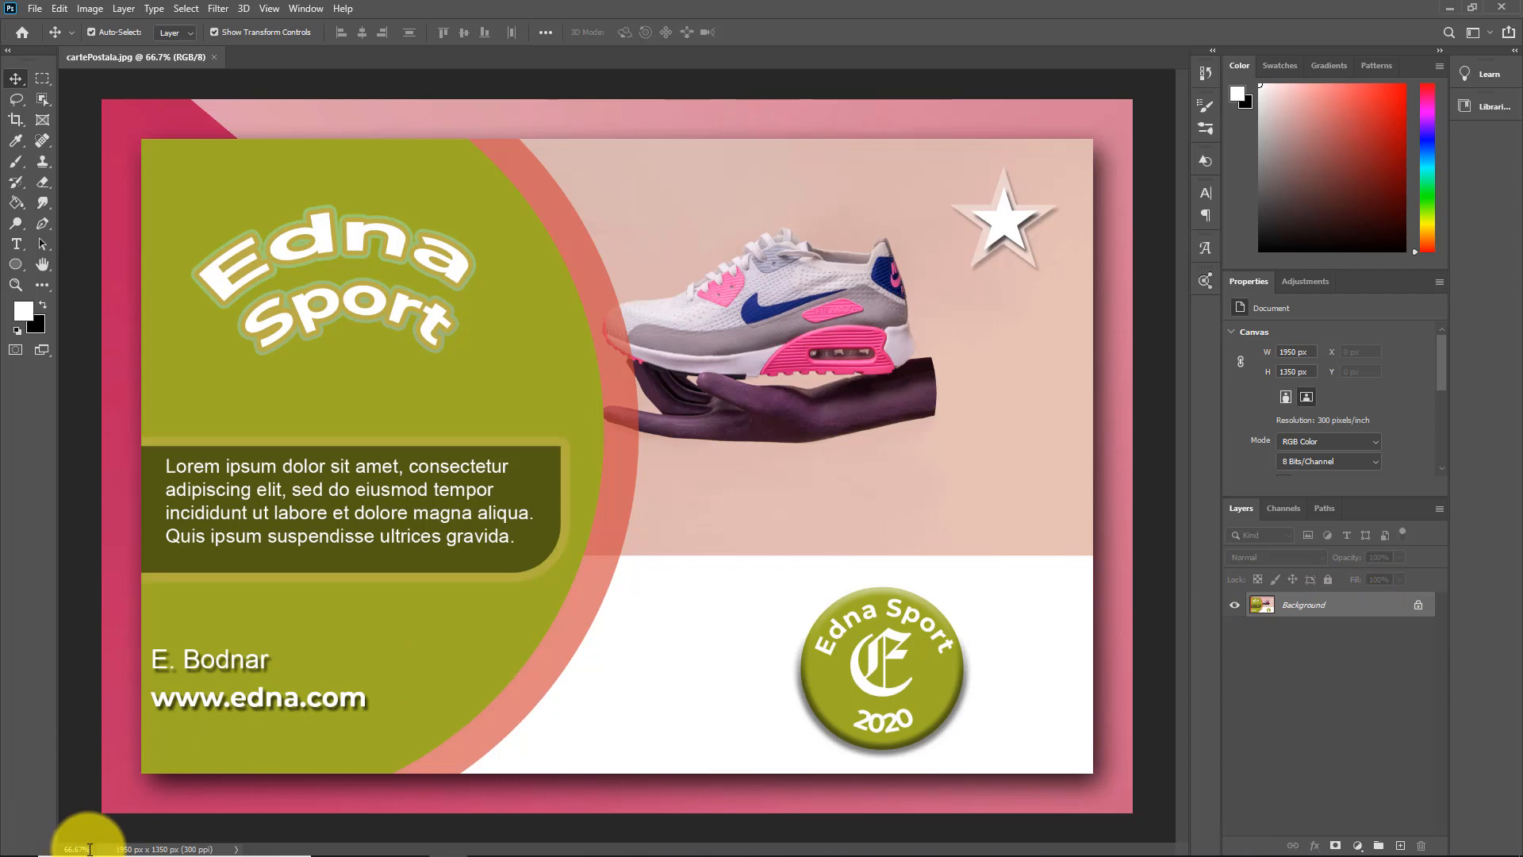
pyautogui.moveTo(55, 846); pyautogui.dragTo(42, 846)
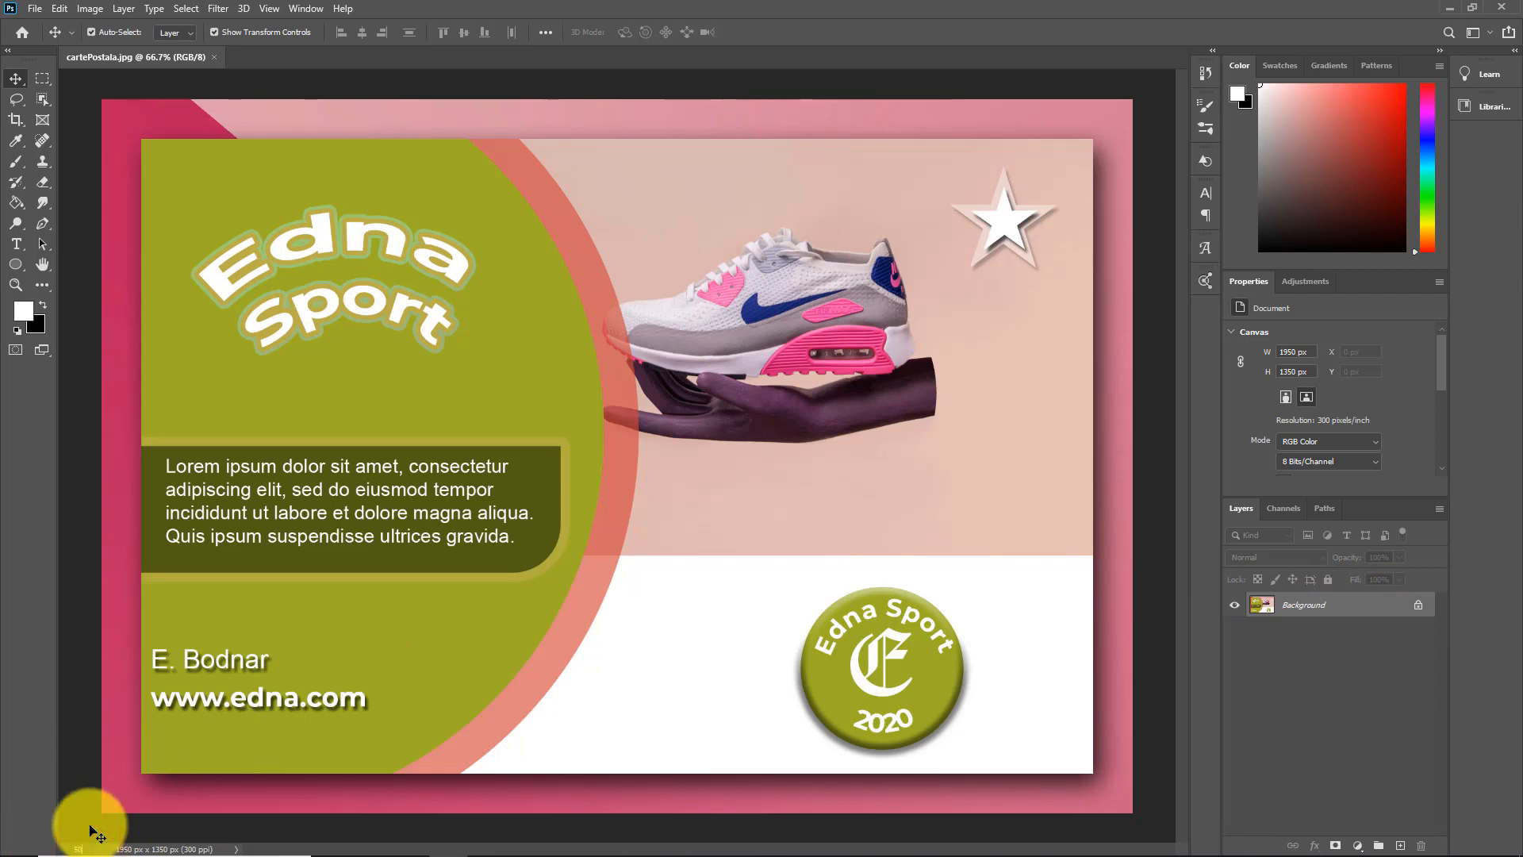
pyautogui.write('50')
pyautogui.press('Return')
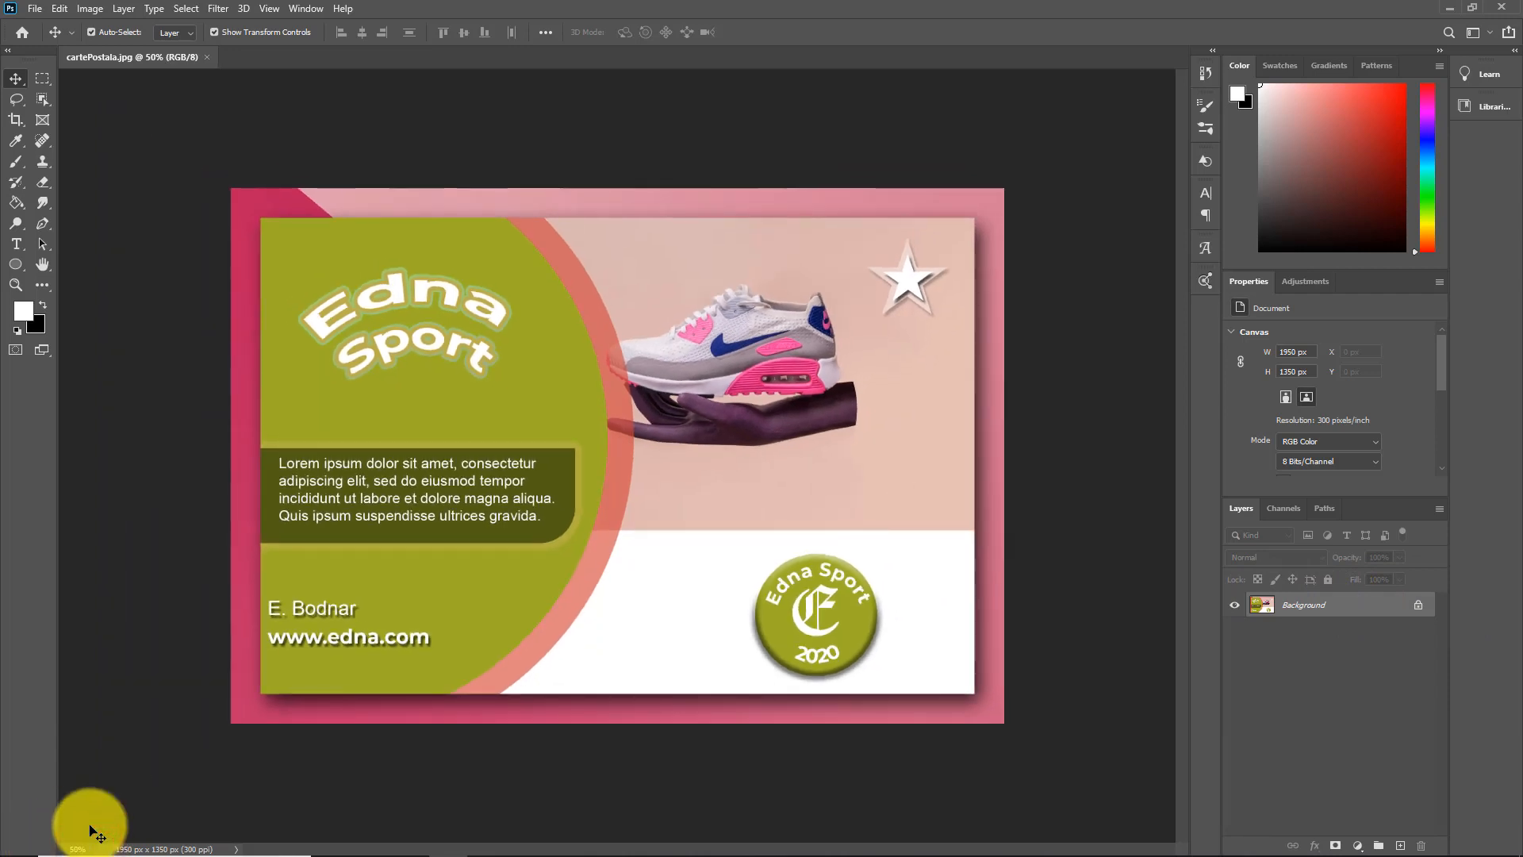